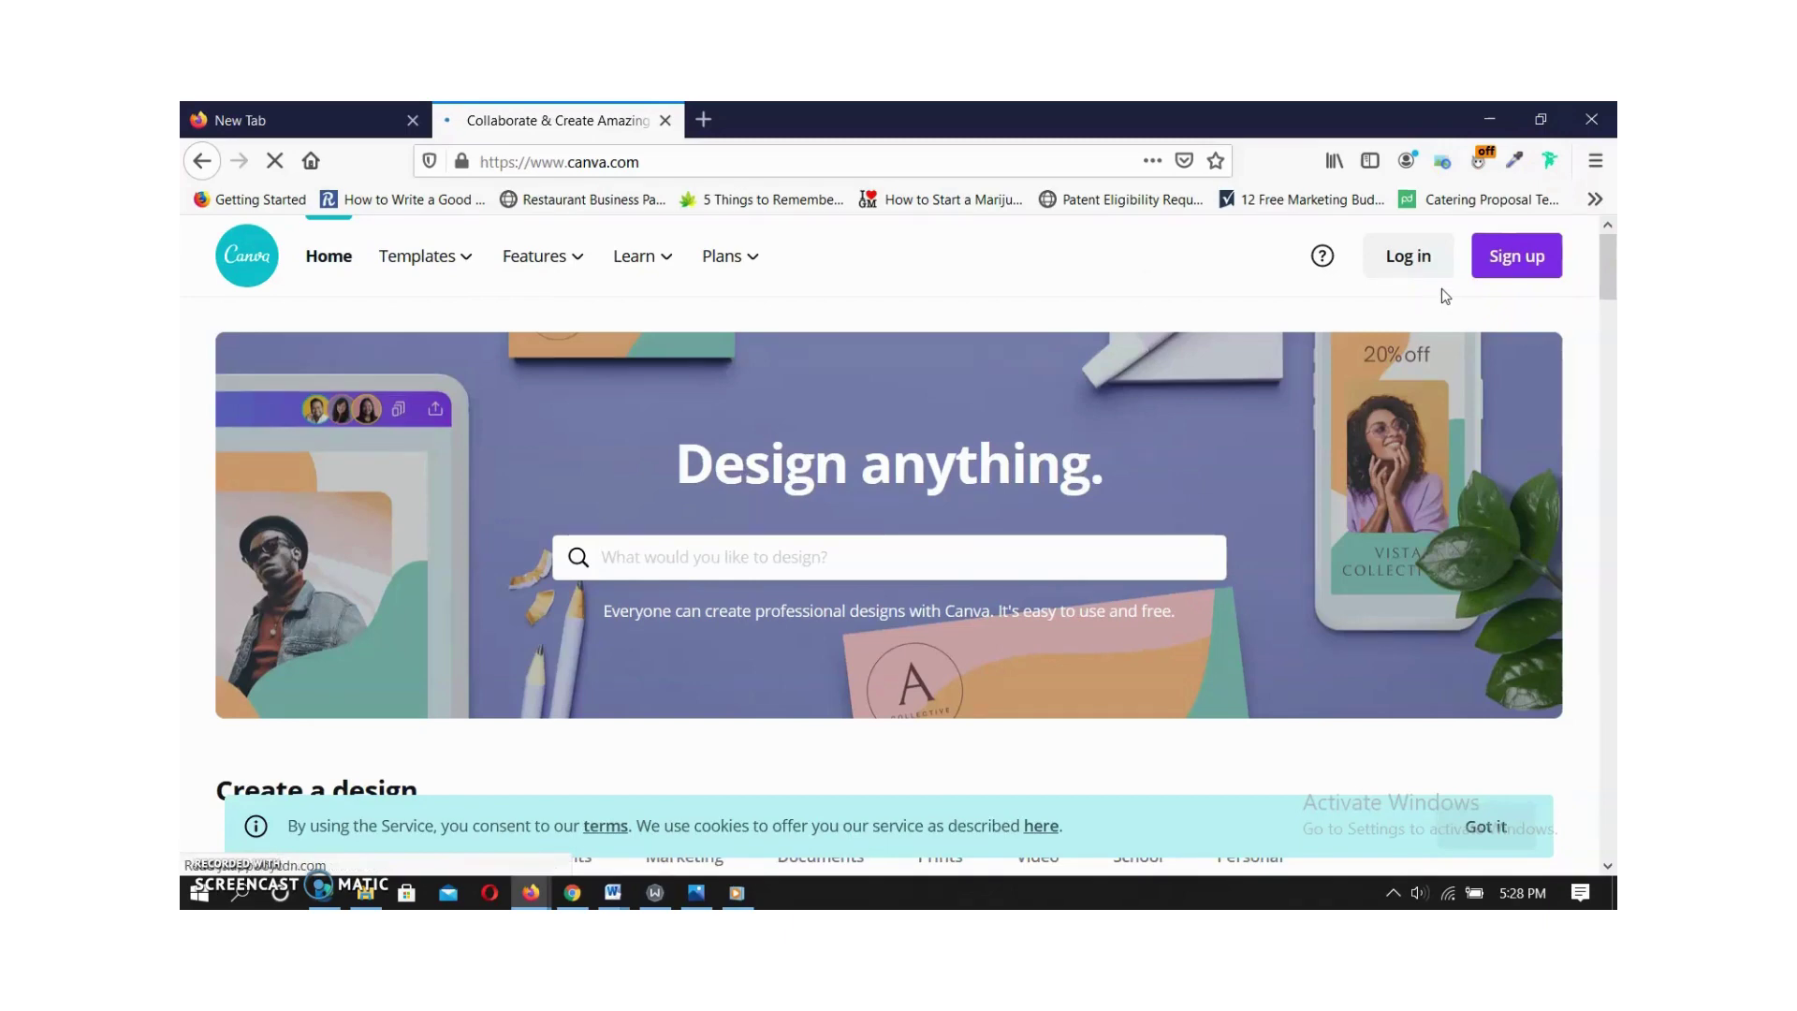
Log in to Canva with the account email and password, and let Firefox save the login.
click(1534, 260)
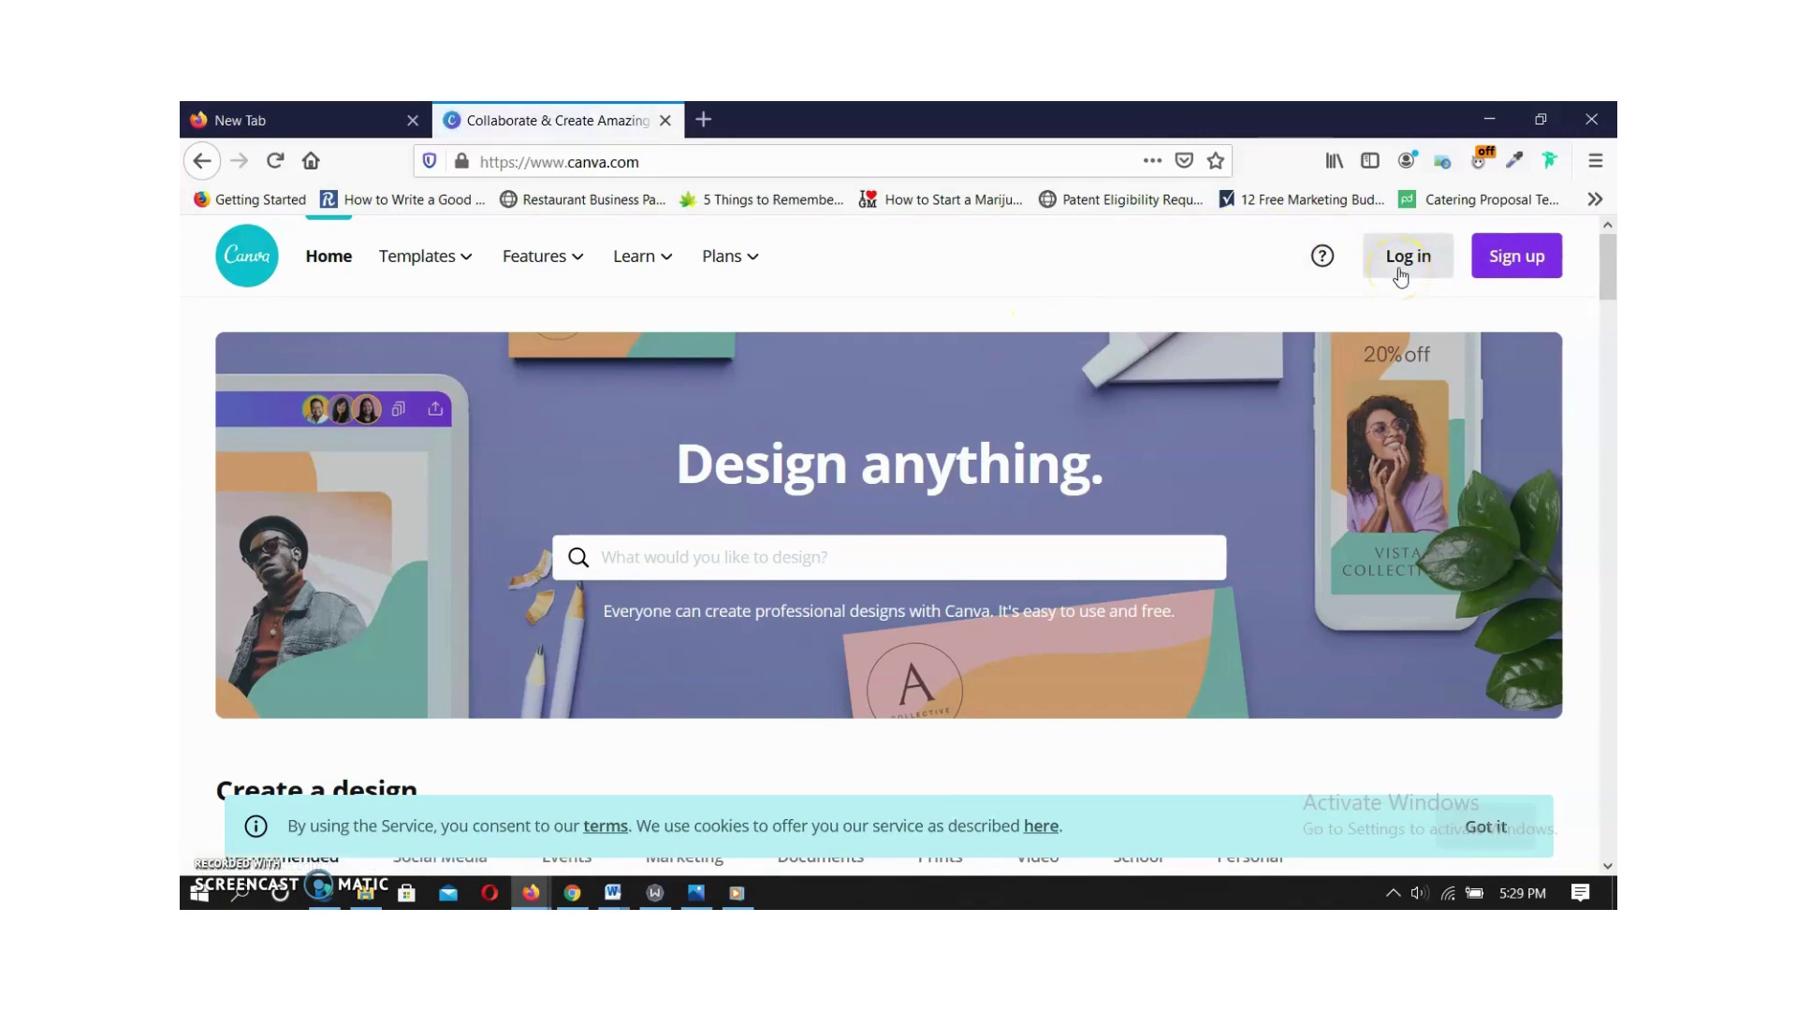
click(1504, 269)
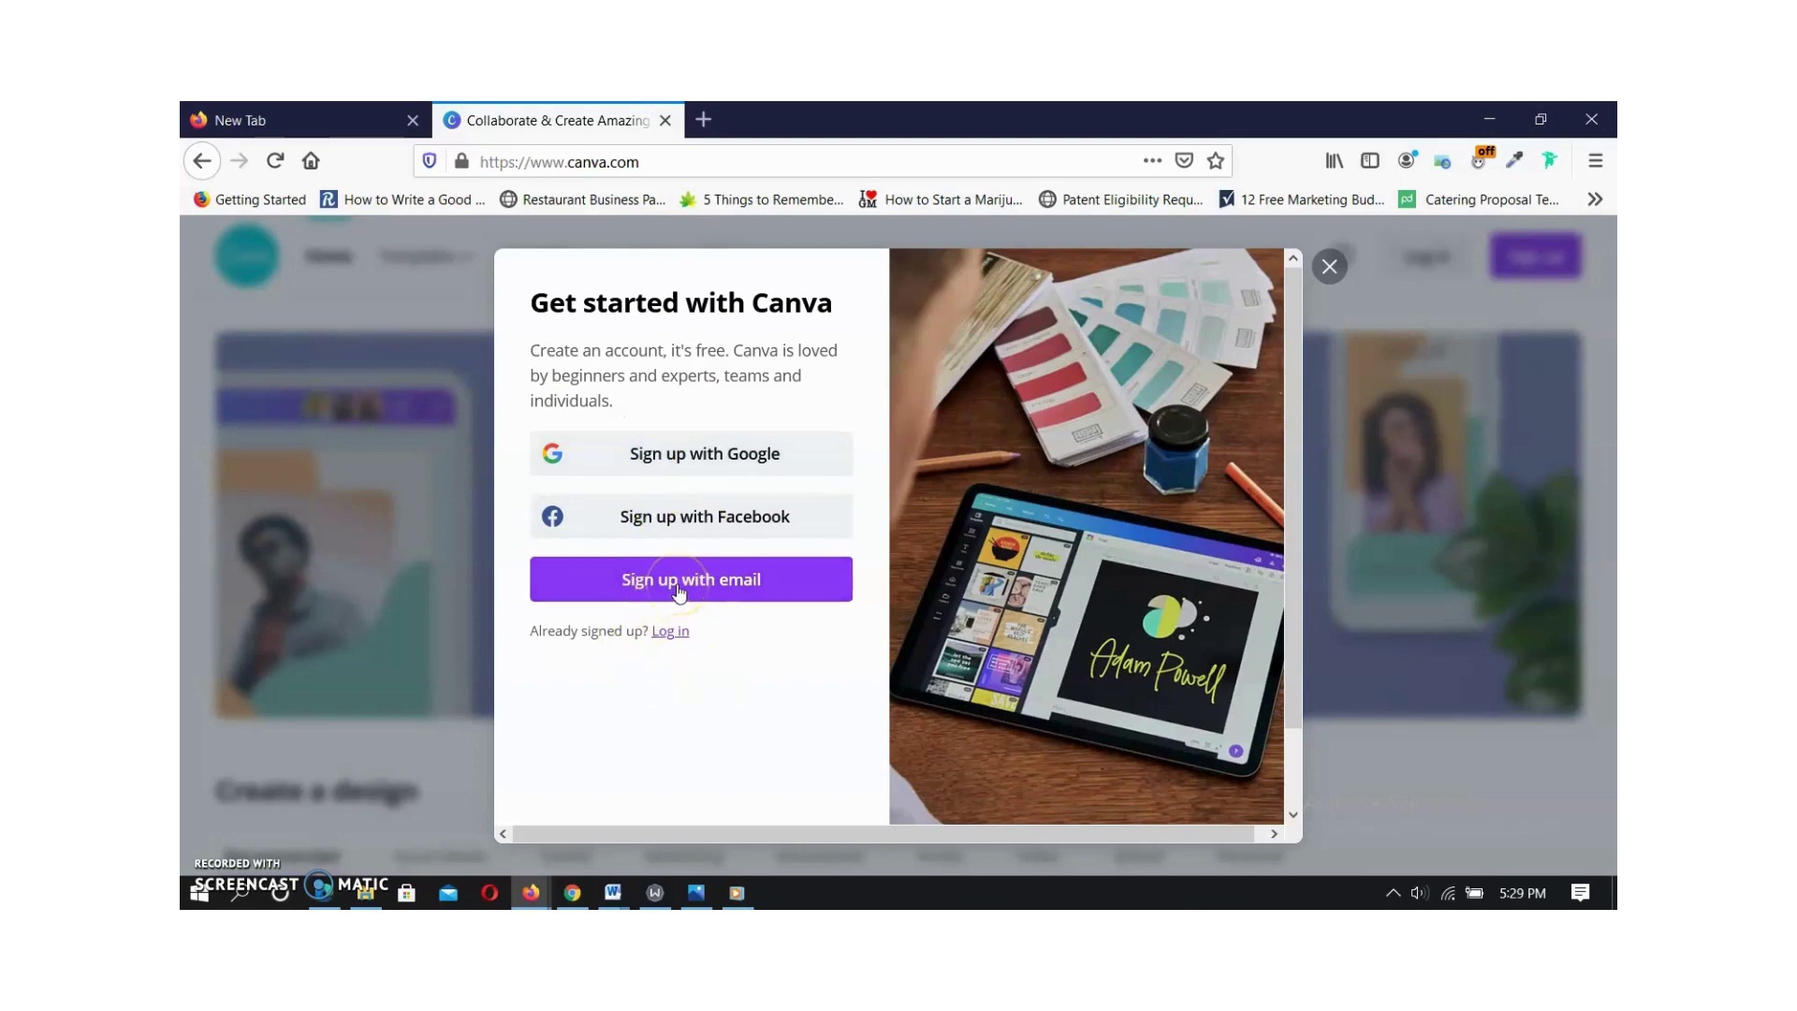
click(1323, 270)
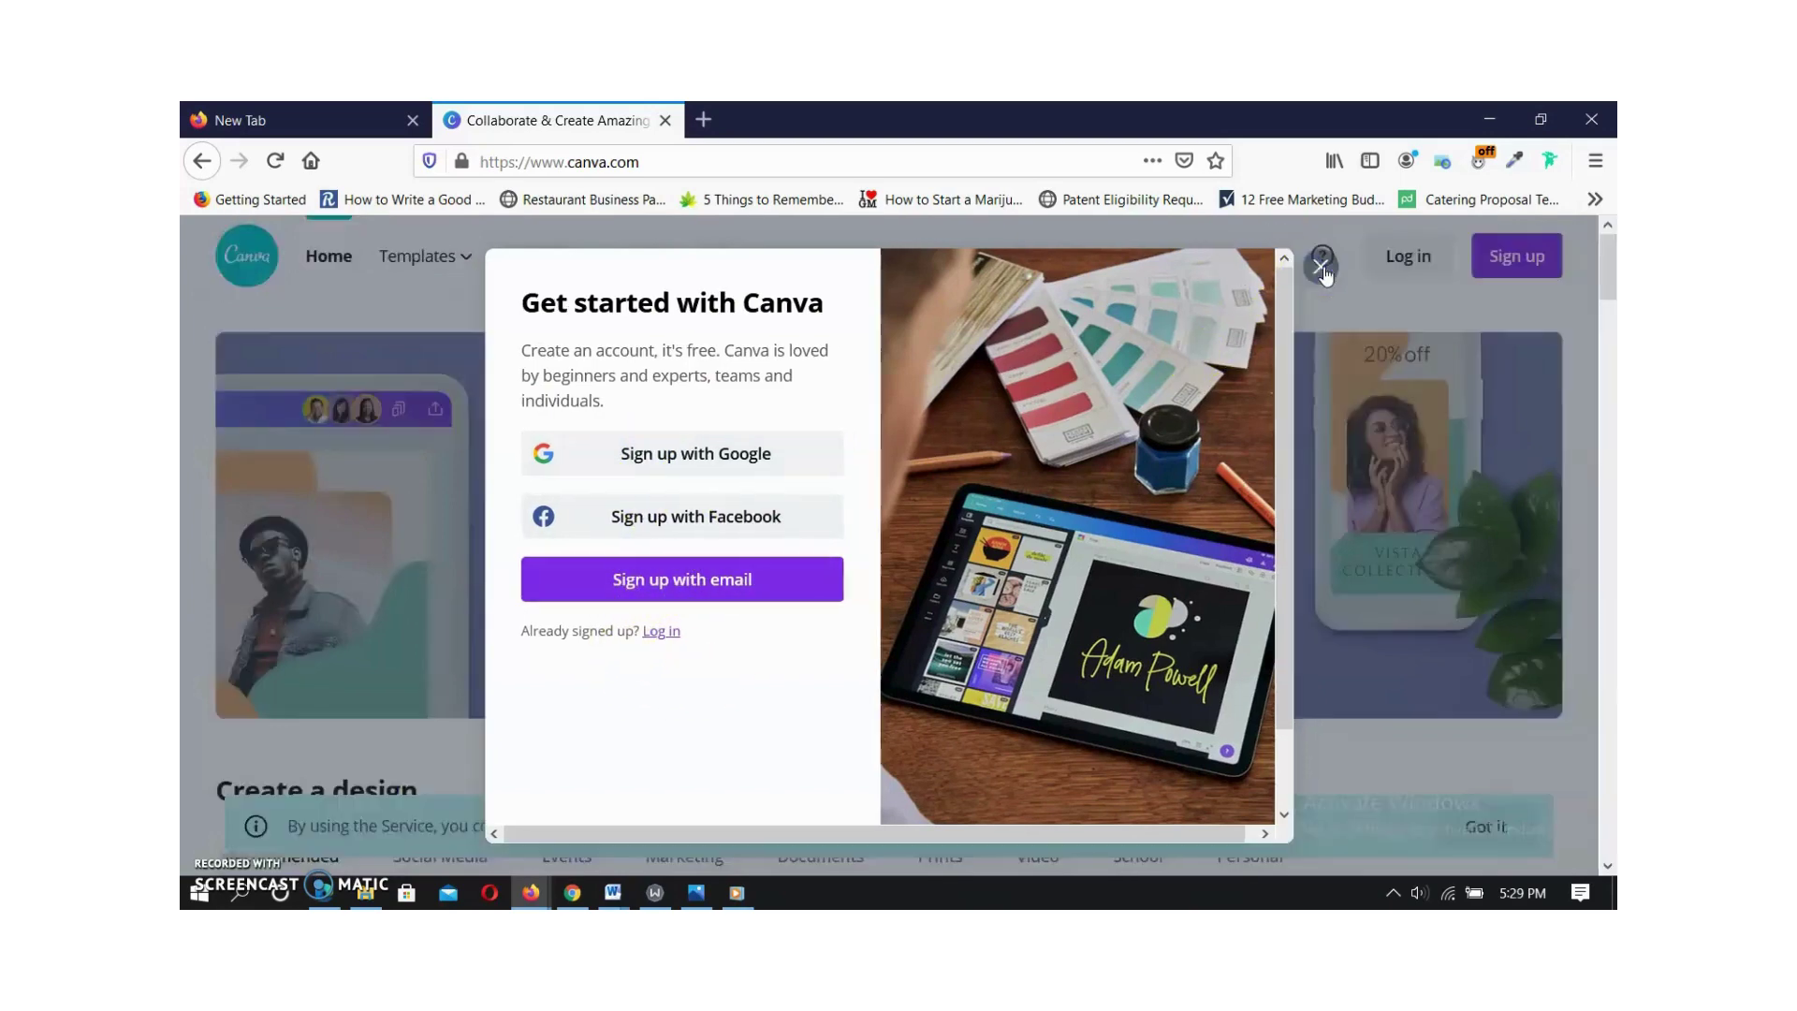
click(1407, 259)
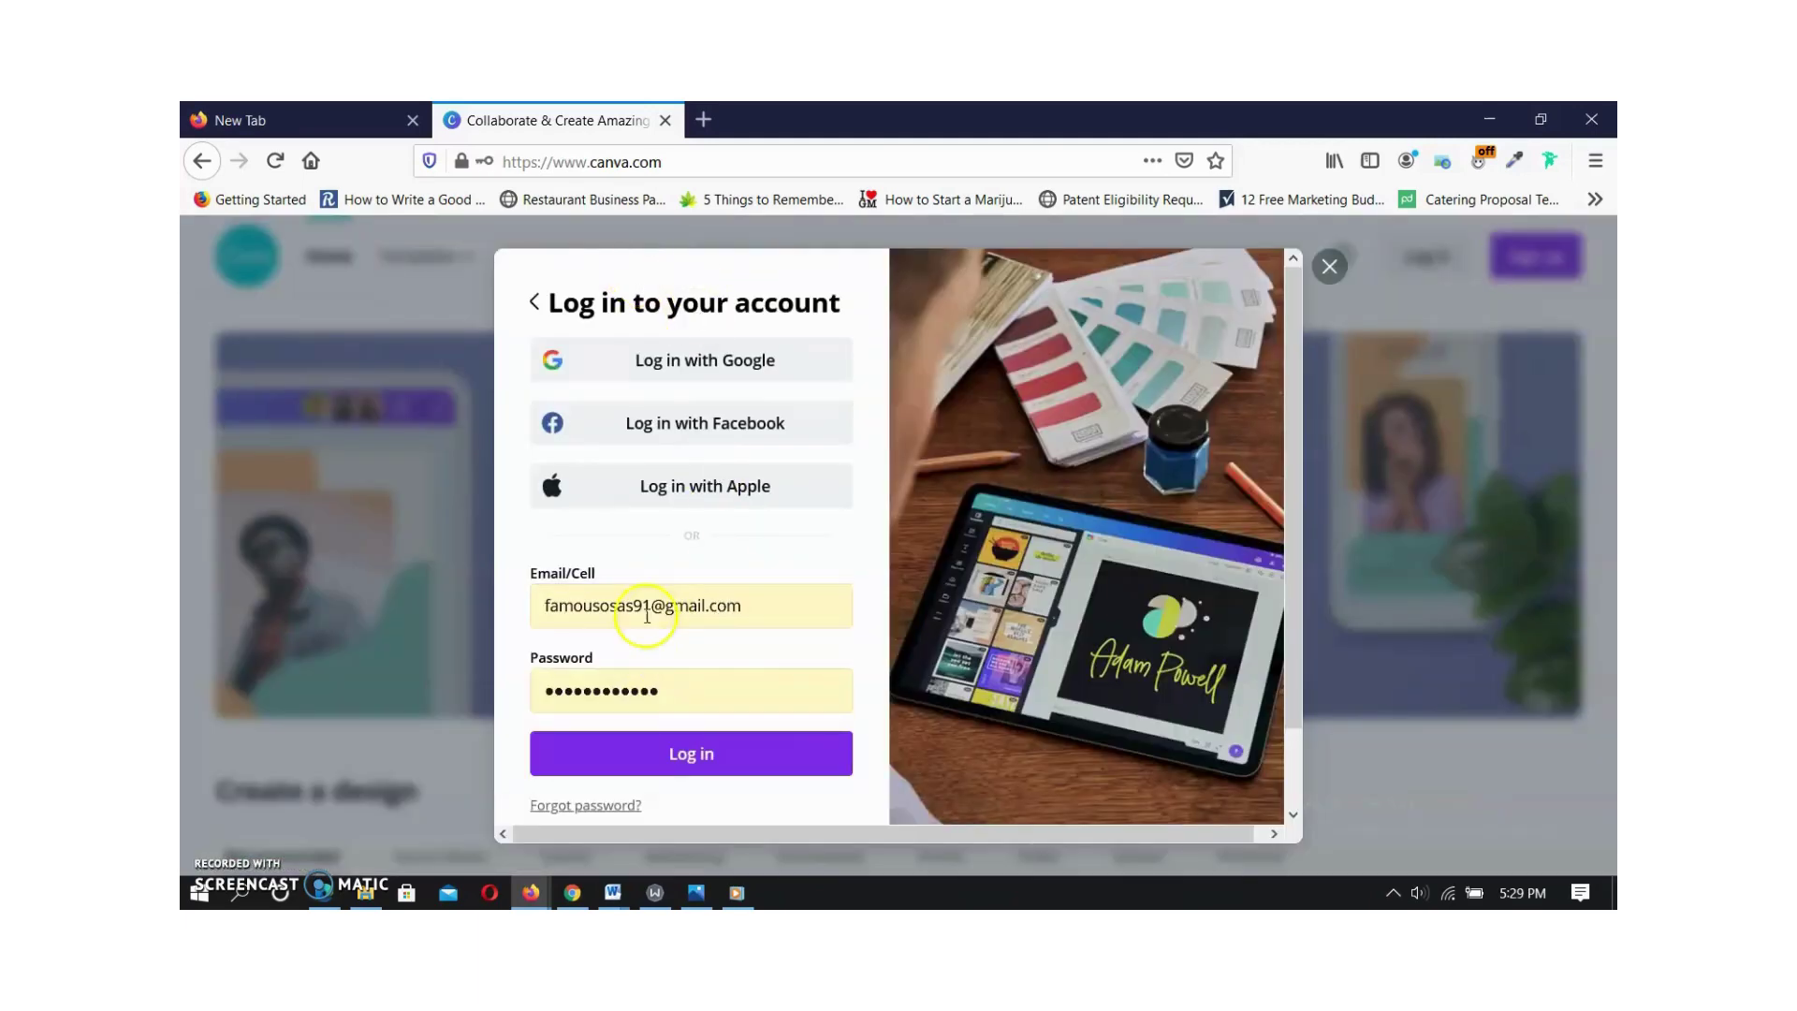
click(662, 764)
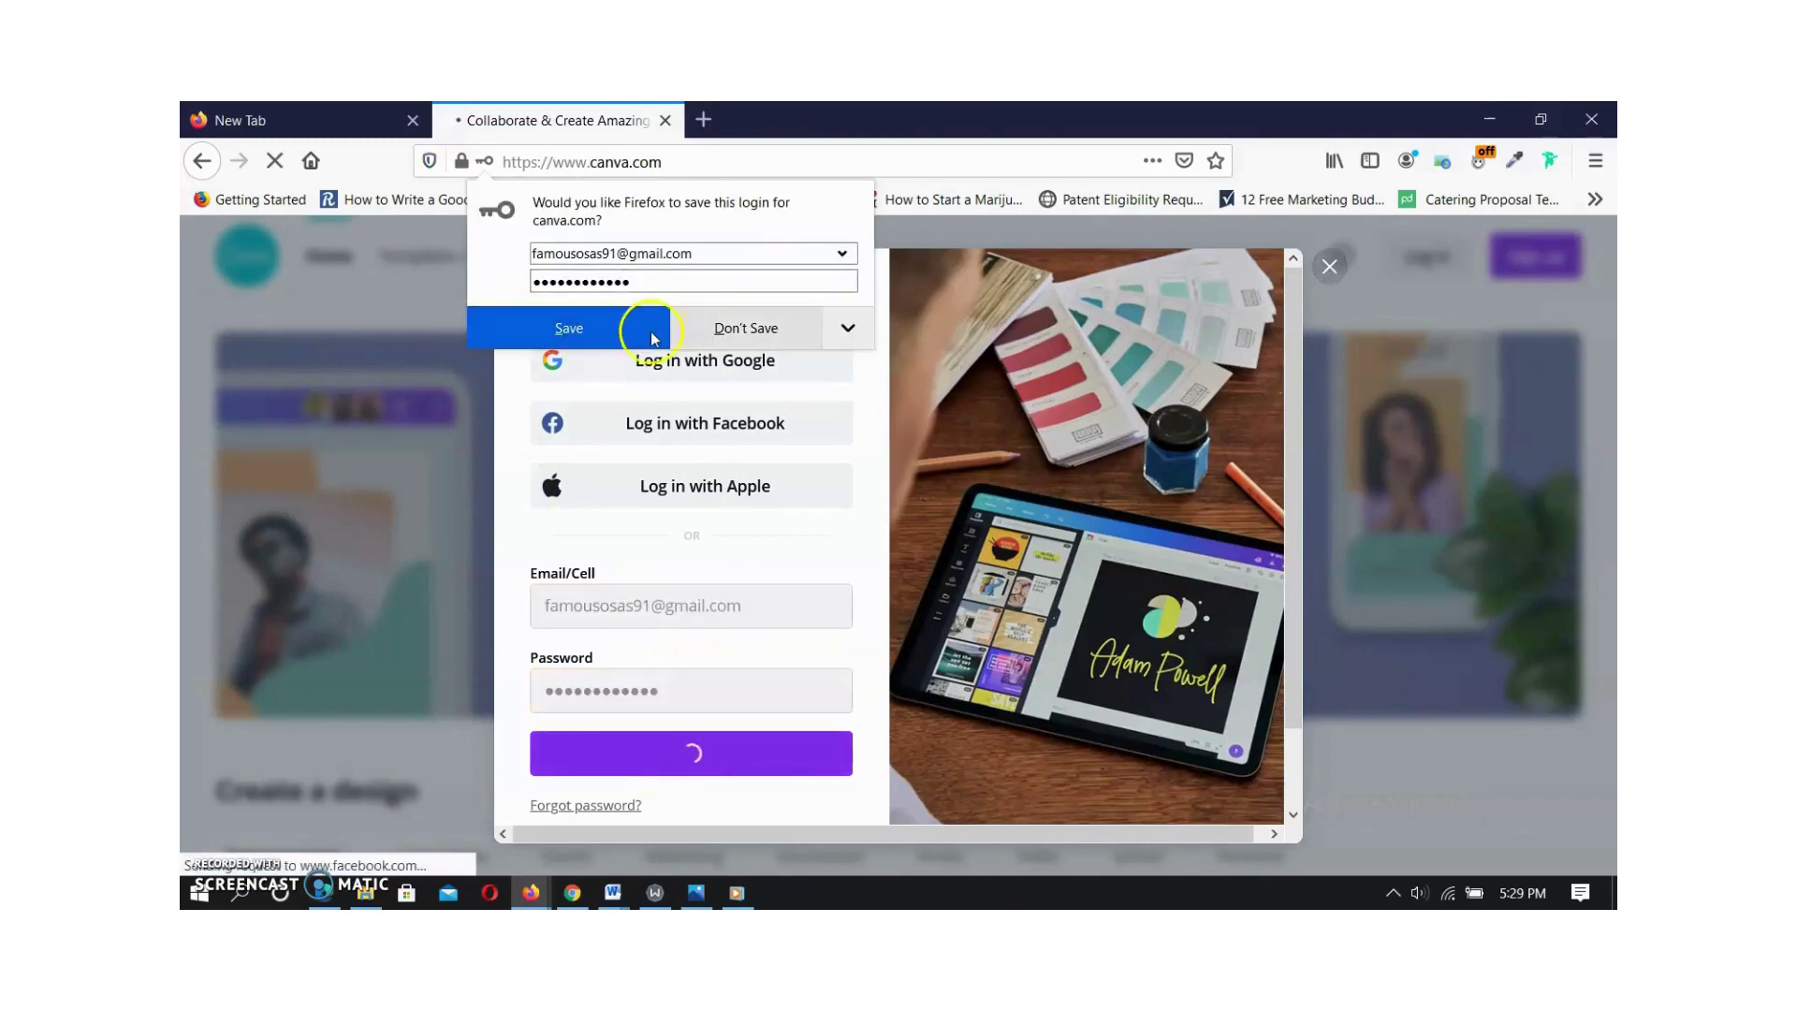
click(604, 329)
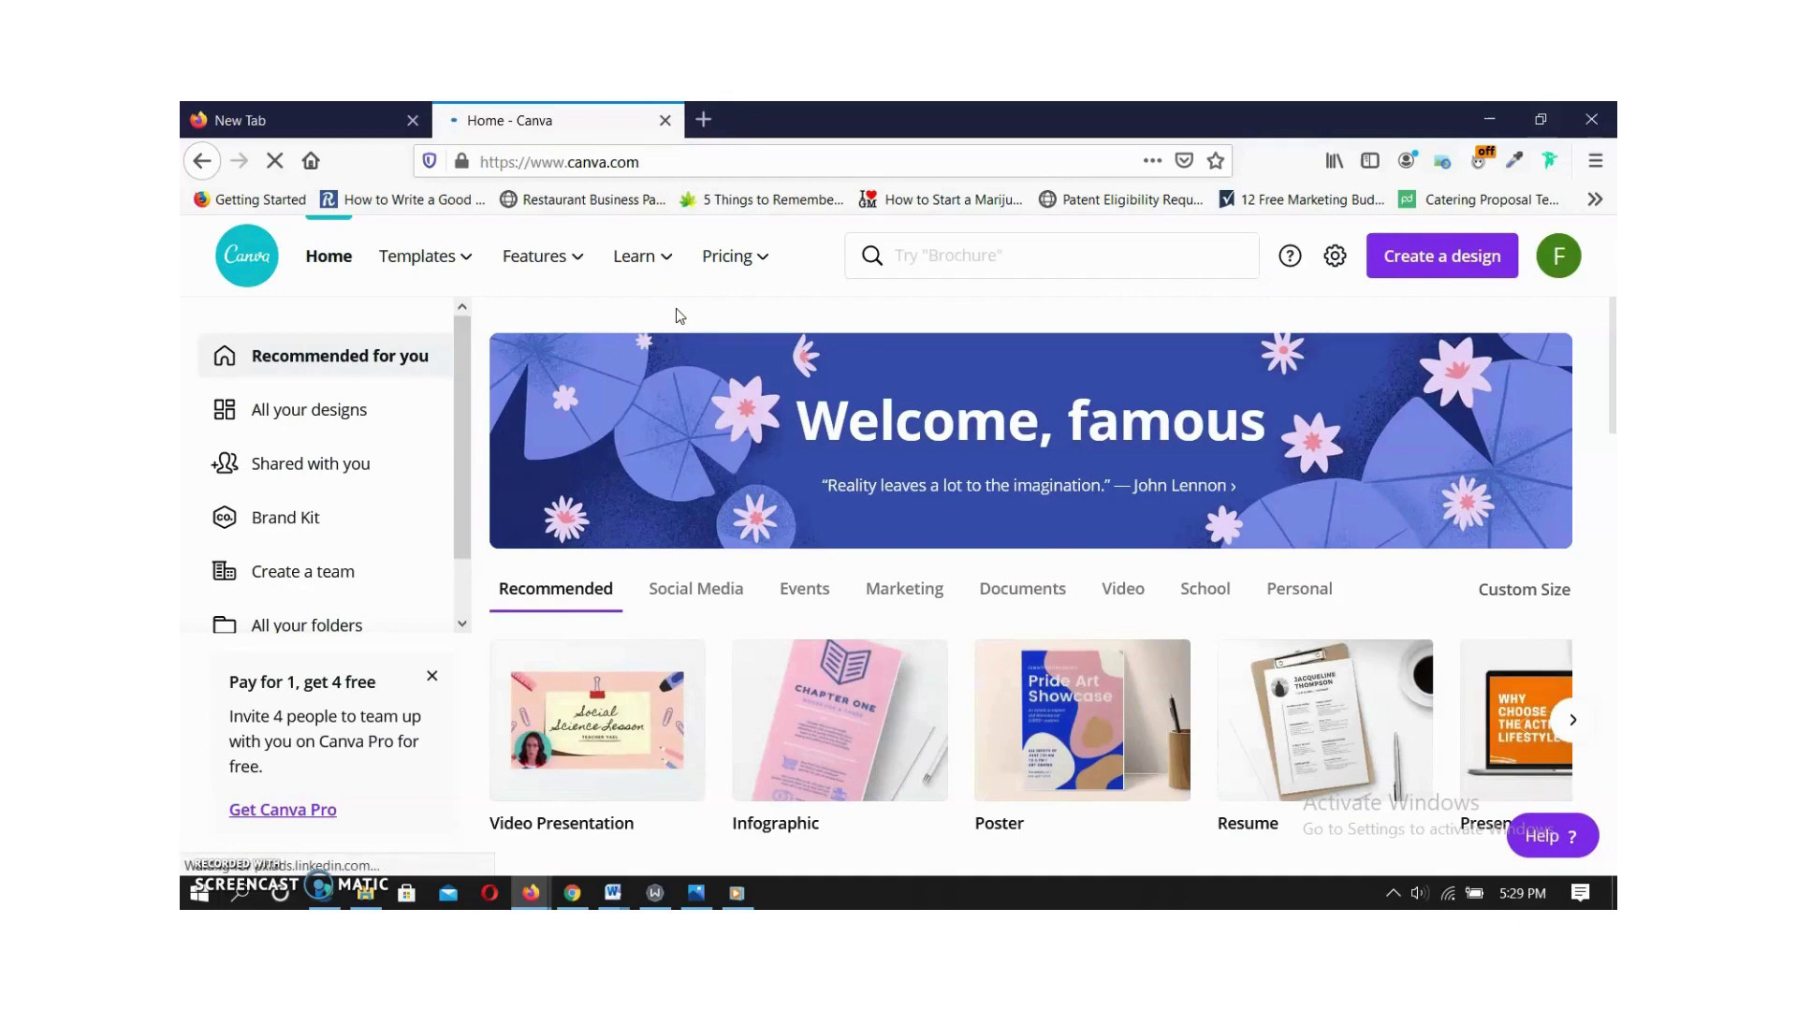
Create a new 2050 × 780 px Facebook Cover design from the Social Media design types.
scroll(750, 671, down, 1)
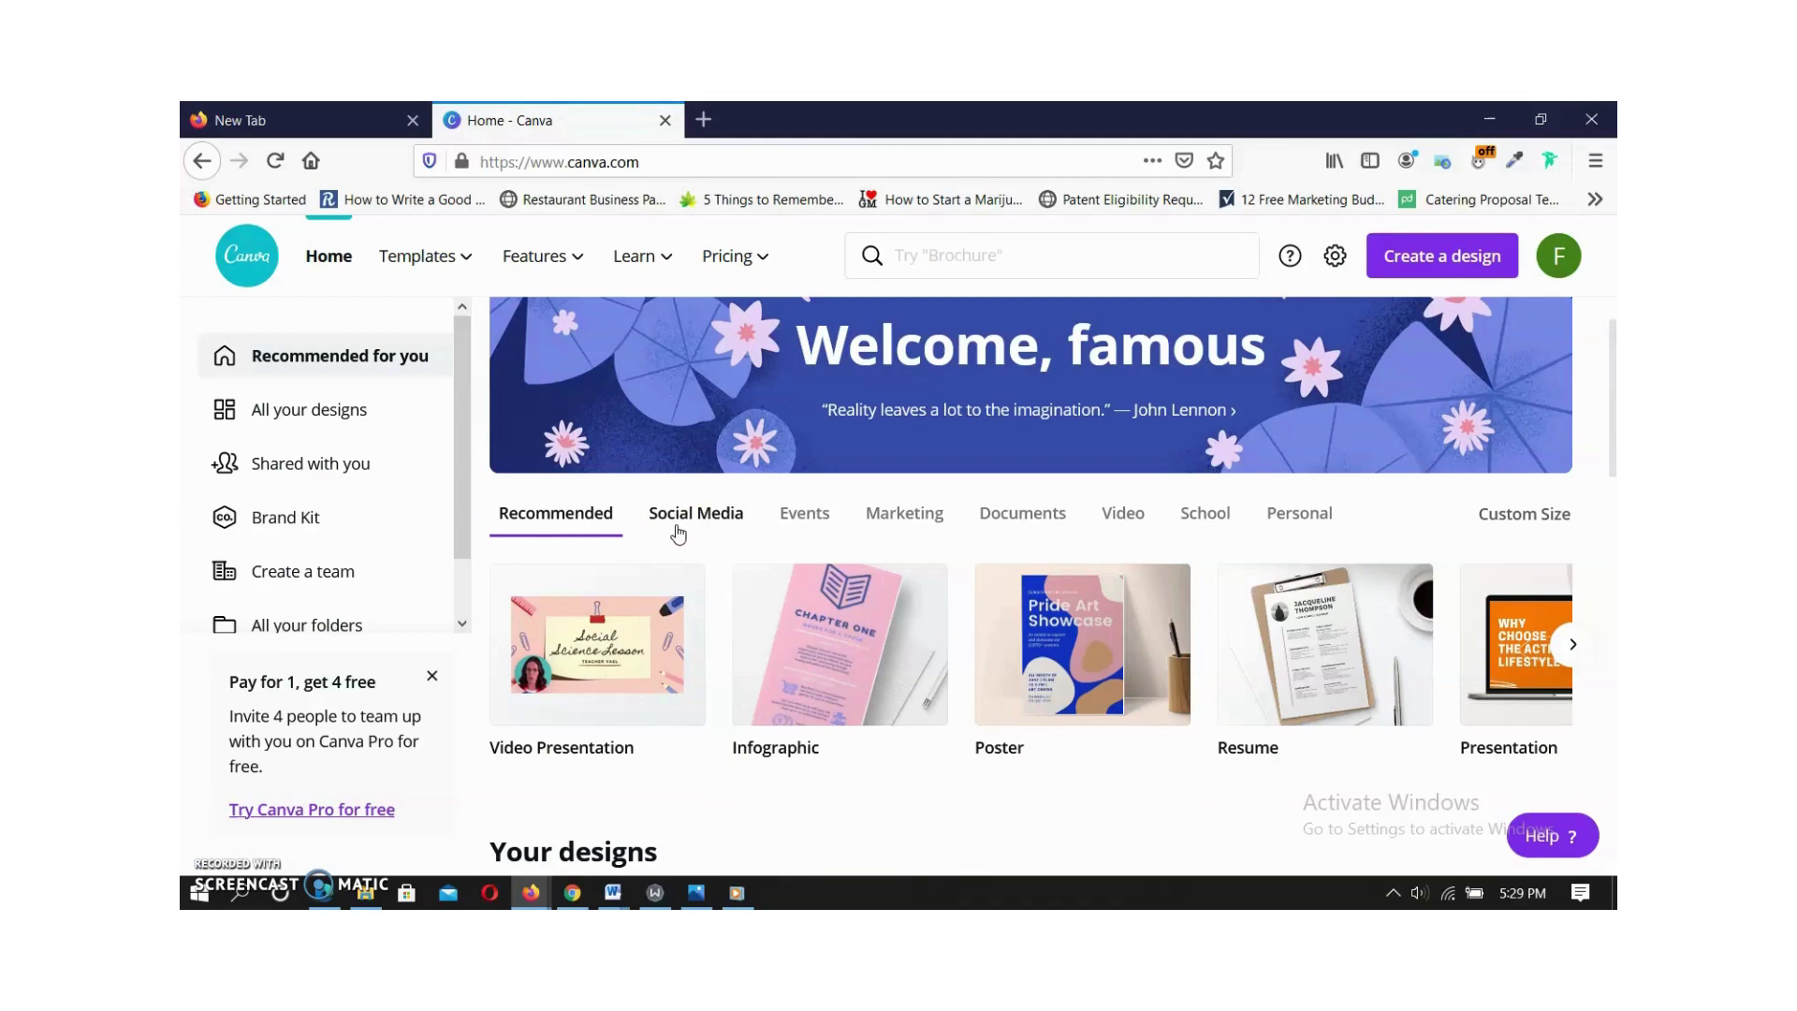
click(679, 531)
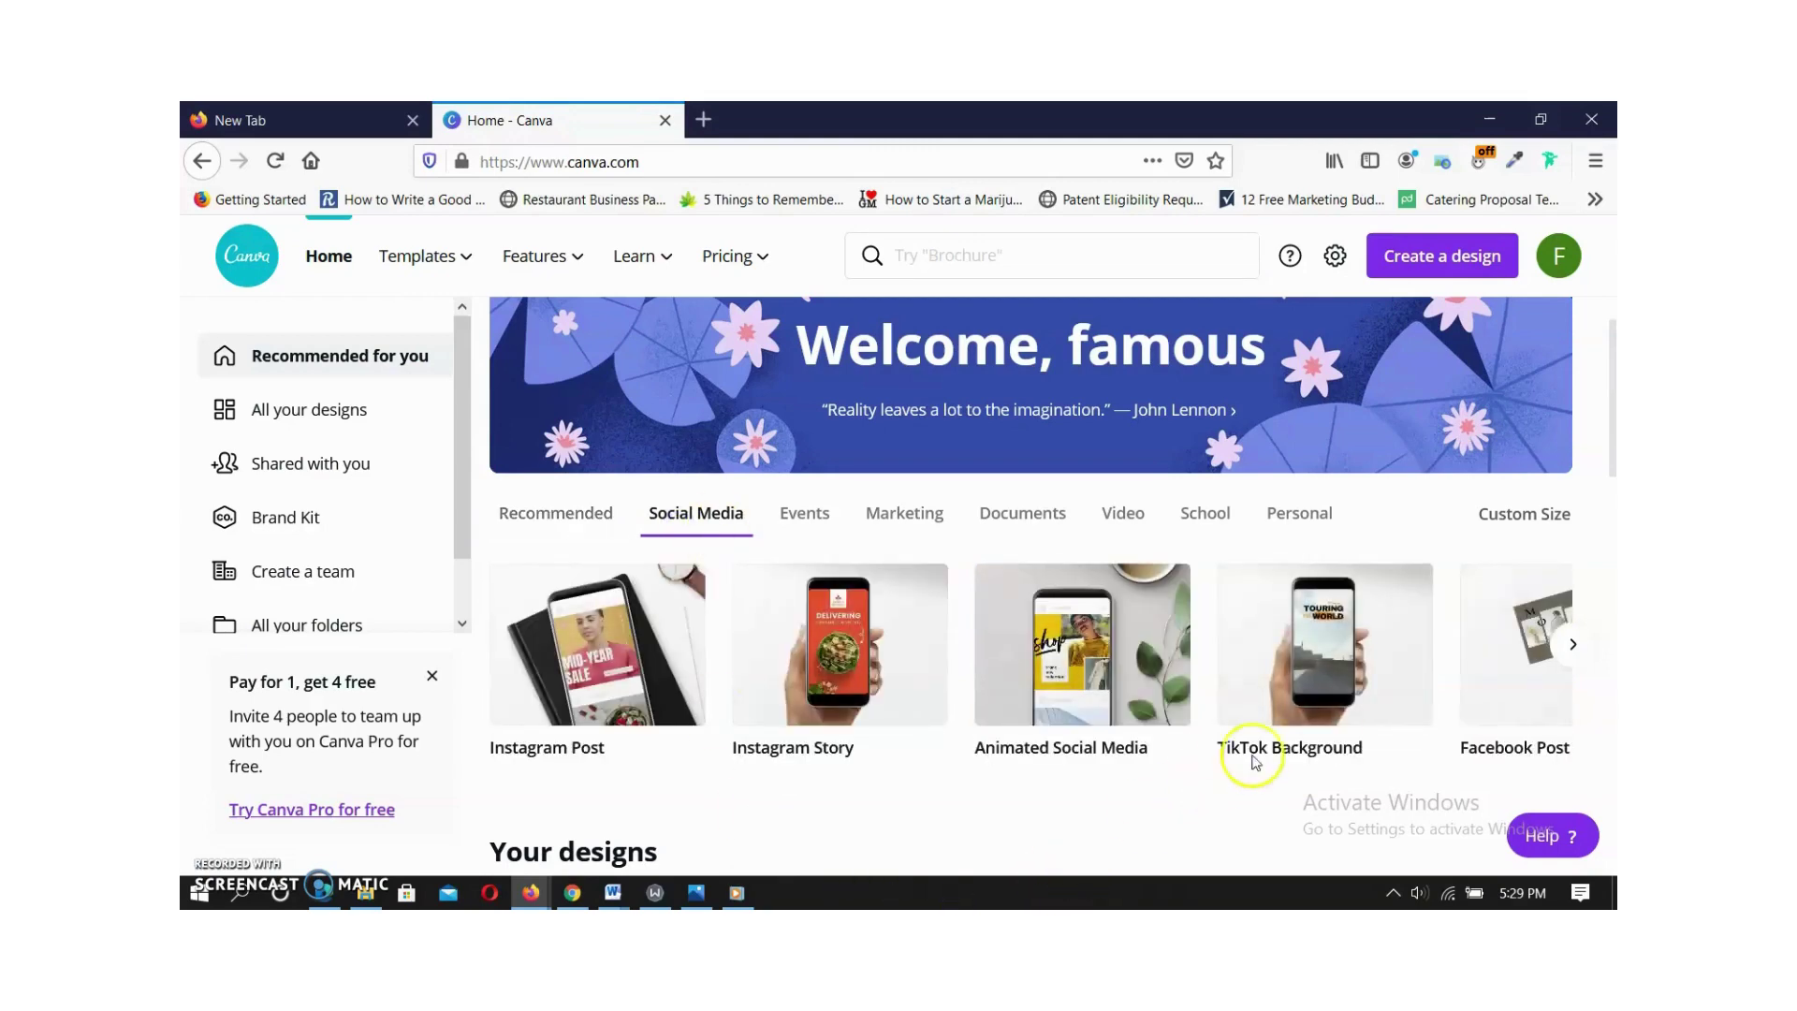
click(1572, 644)
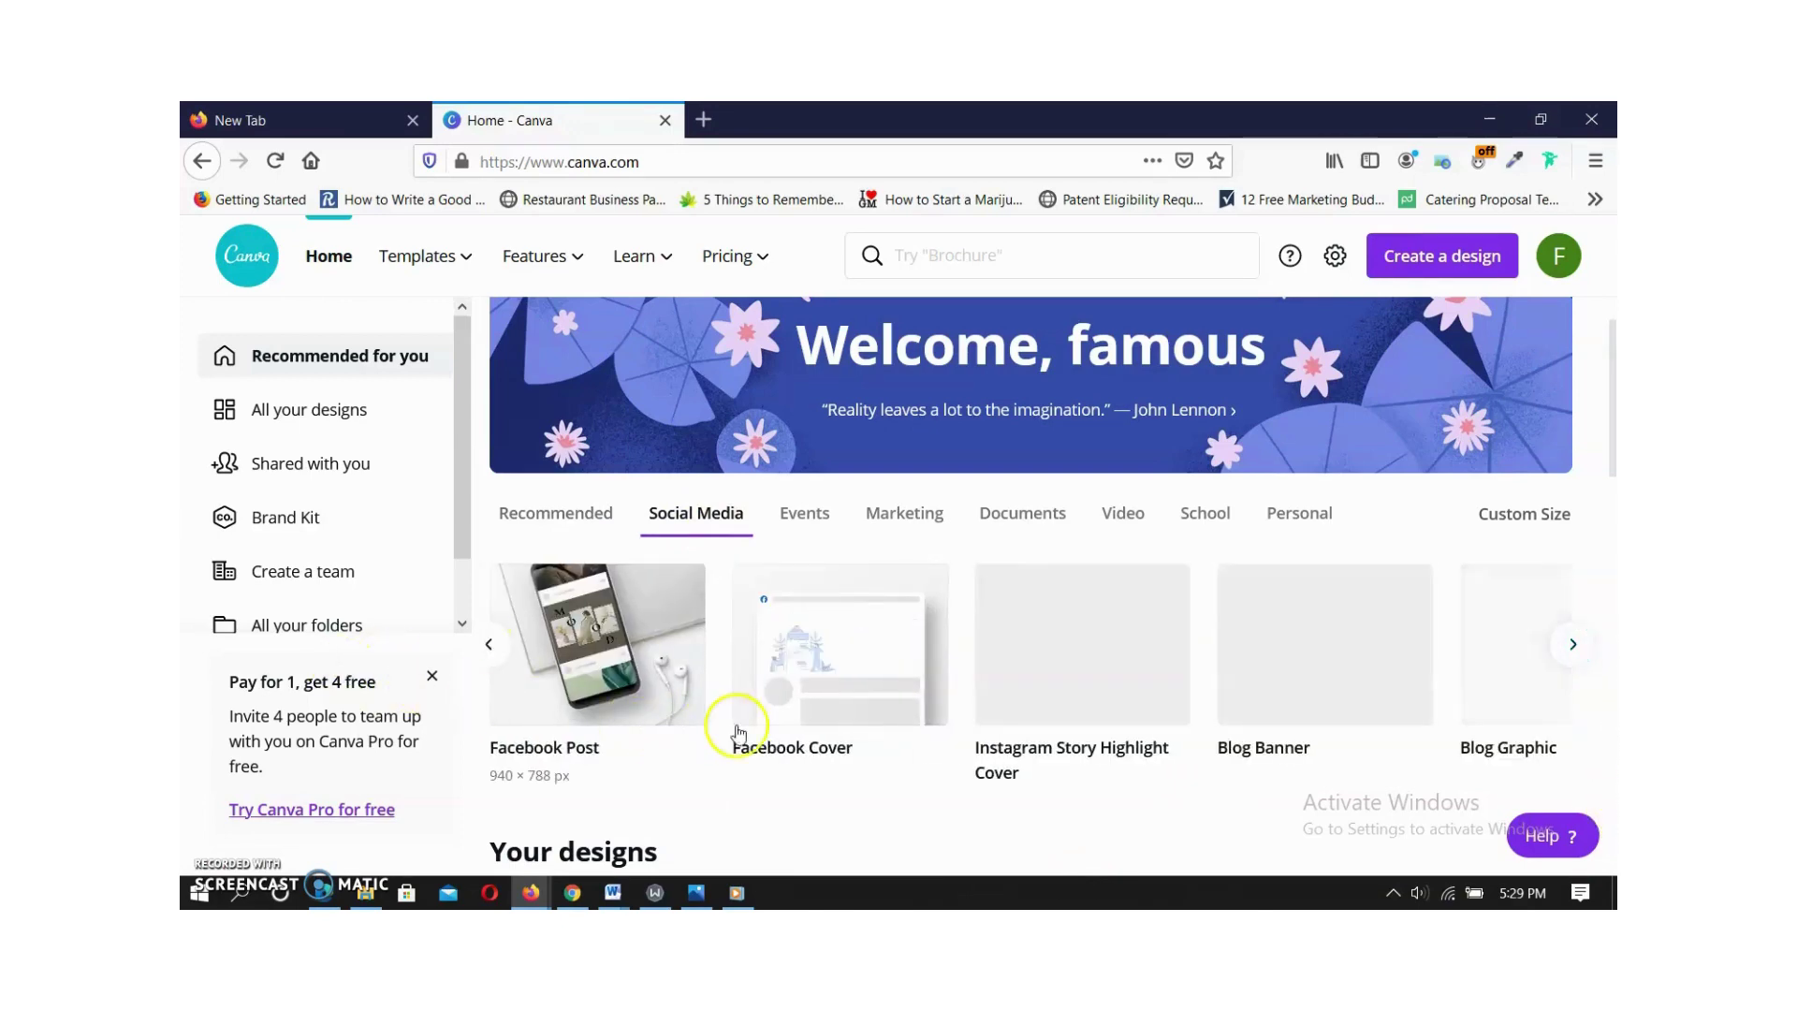
click(488, 644)
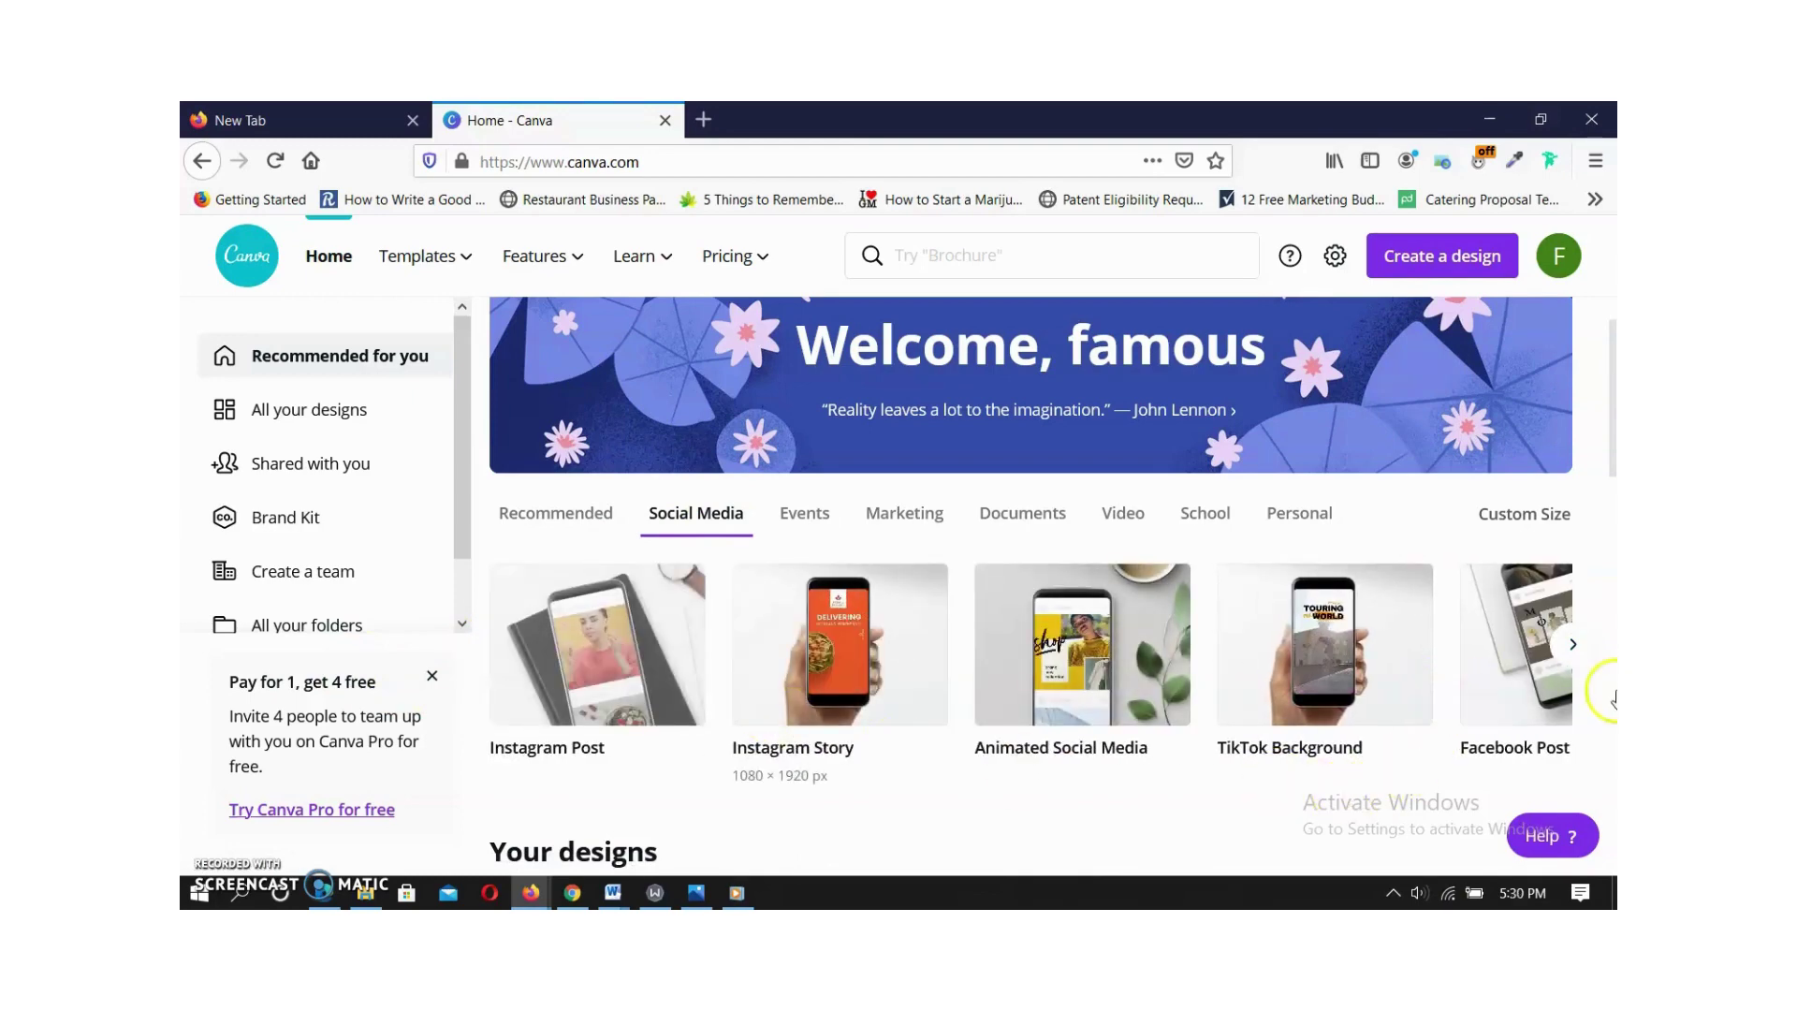
click(1575, 645)
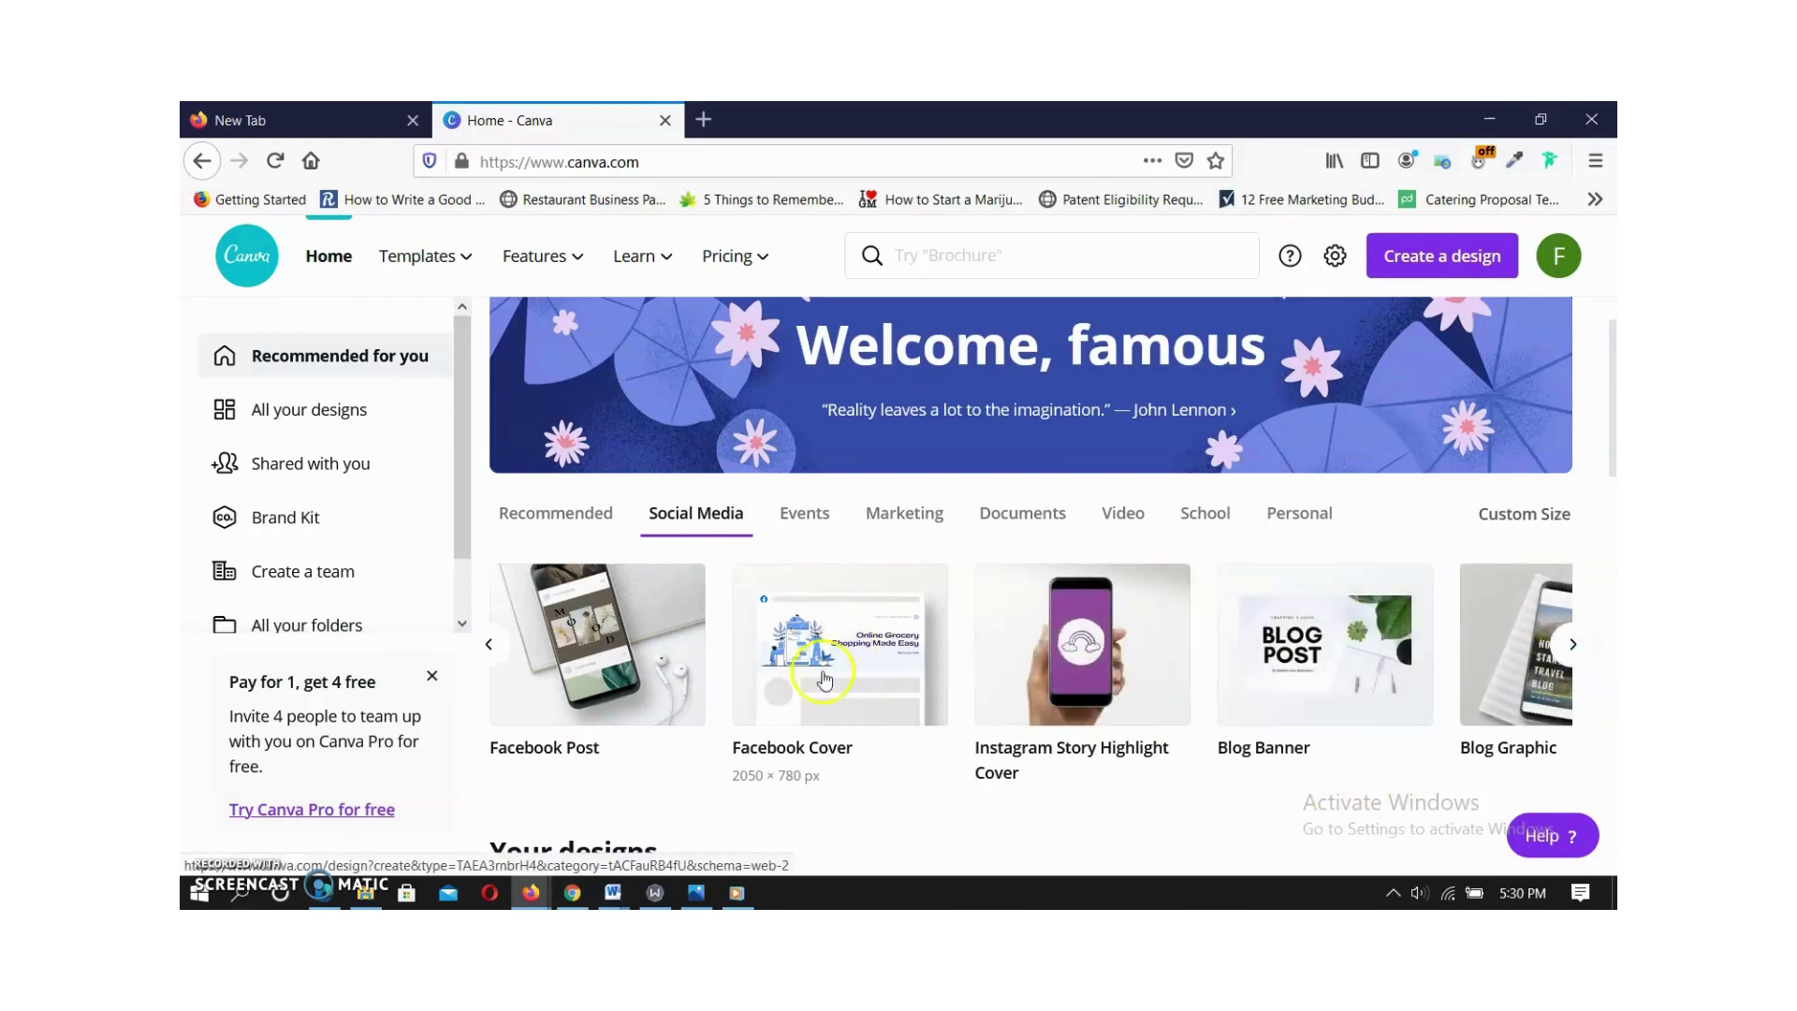
click(818, 668)
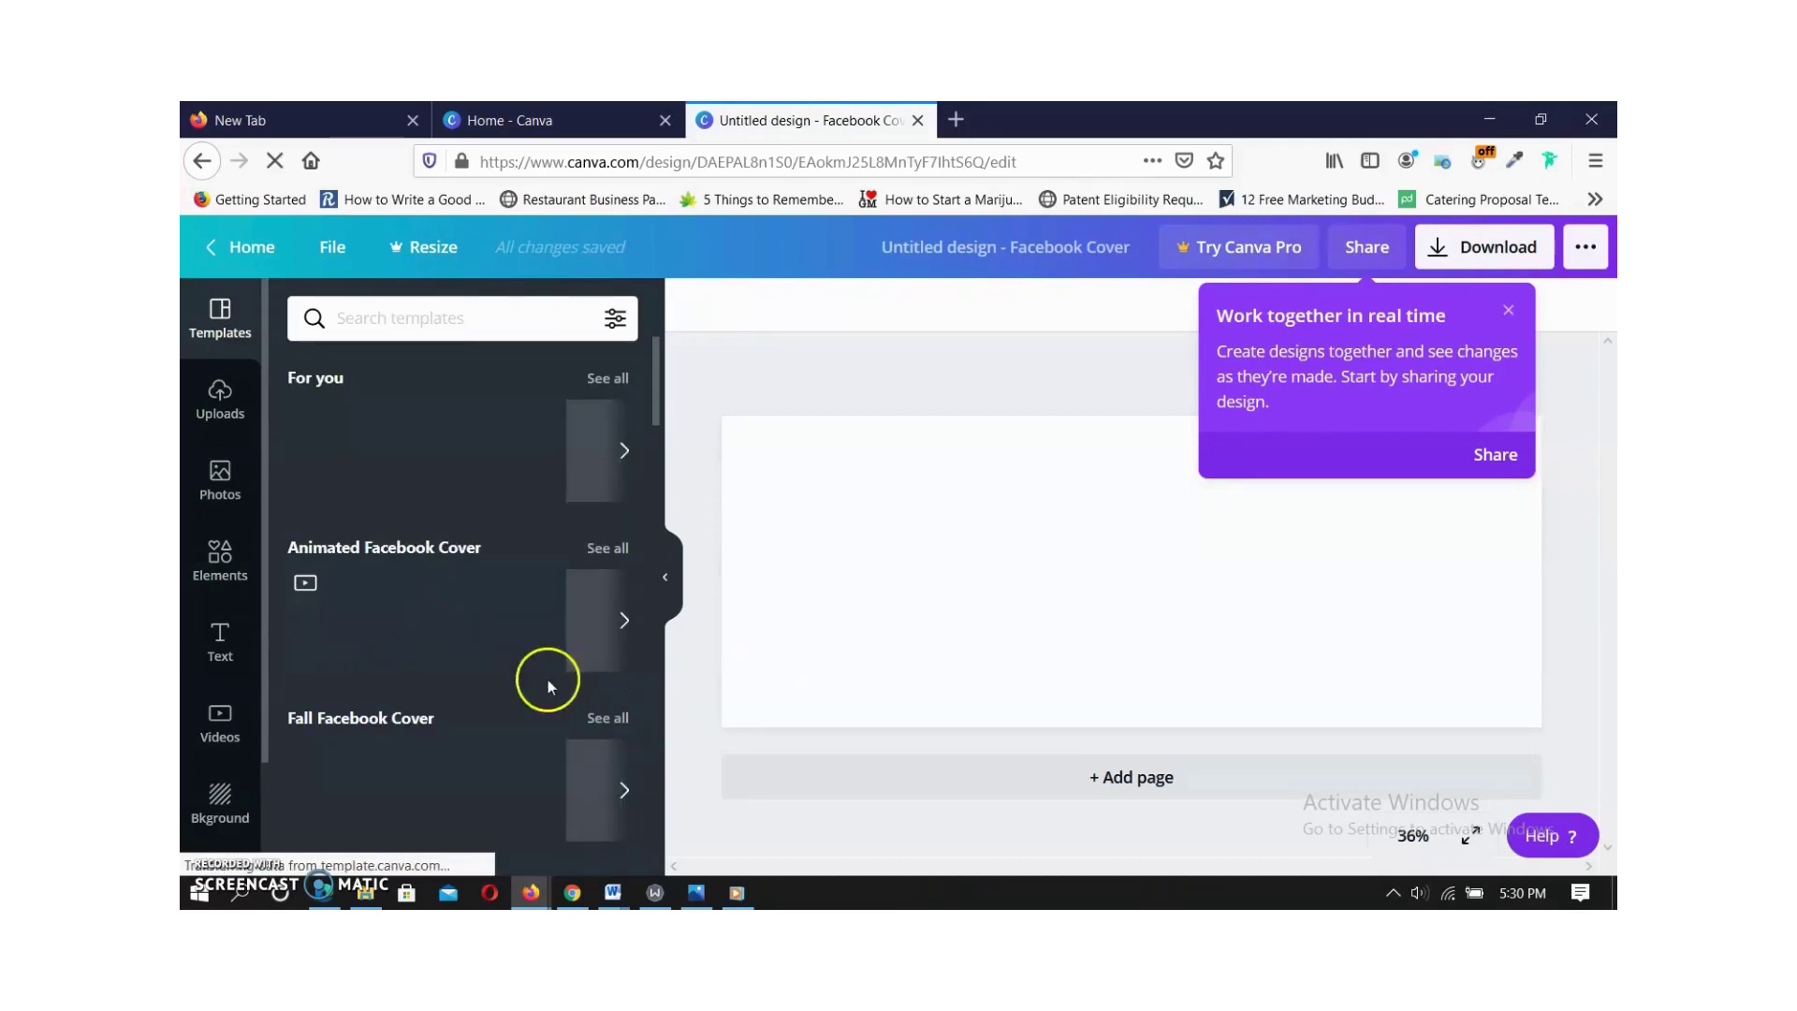
Search the templates for 'boutique' and dismiss the real-time collaboration tip.
click(379, 319)
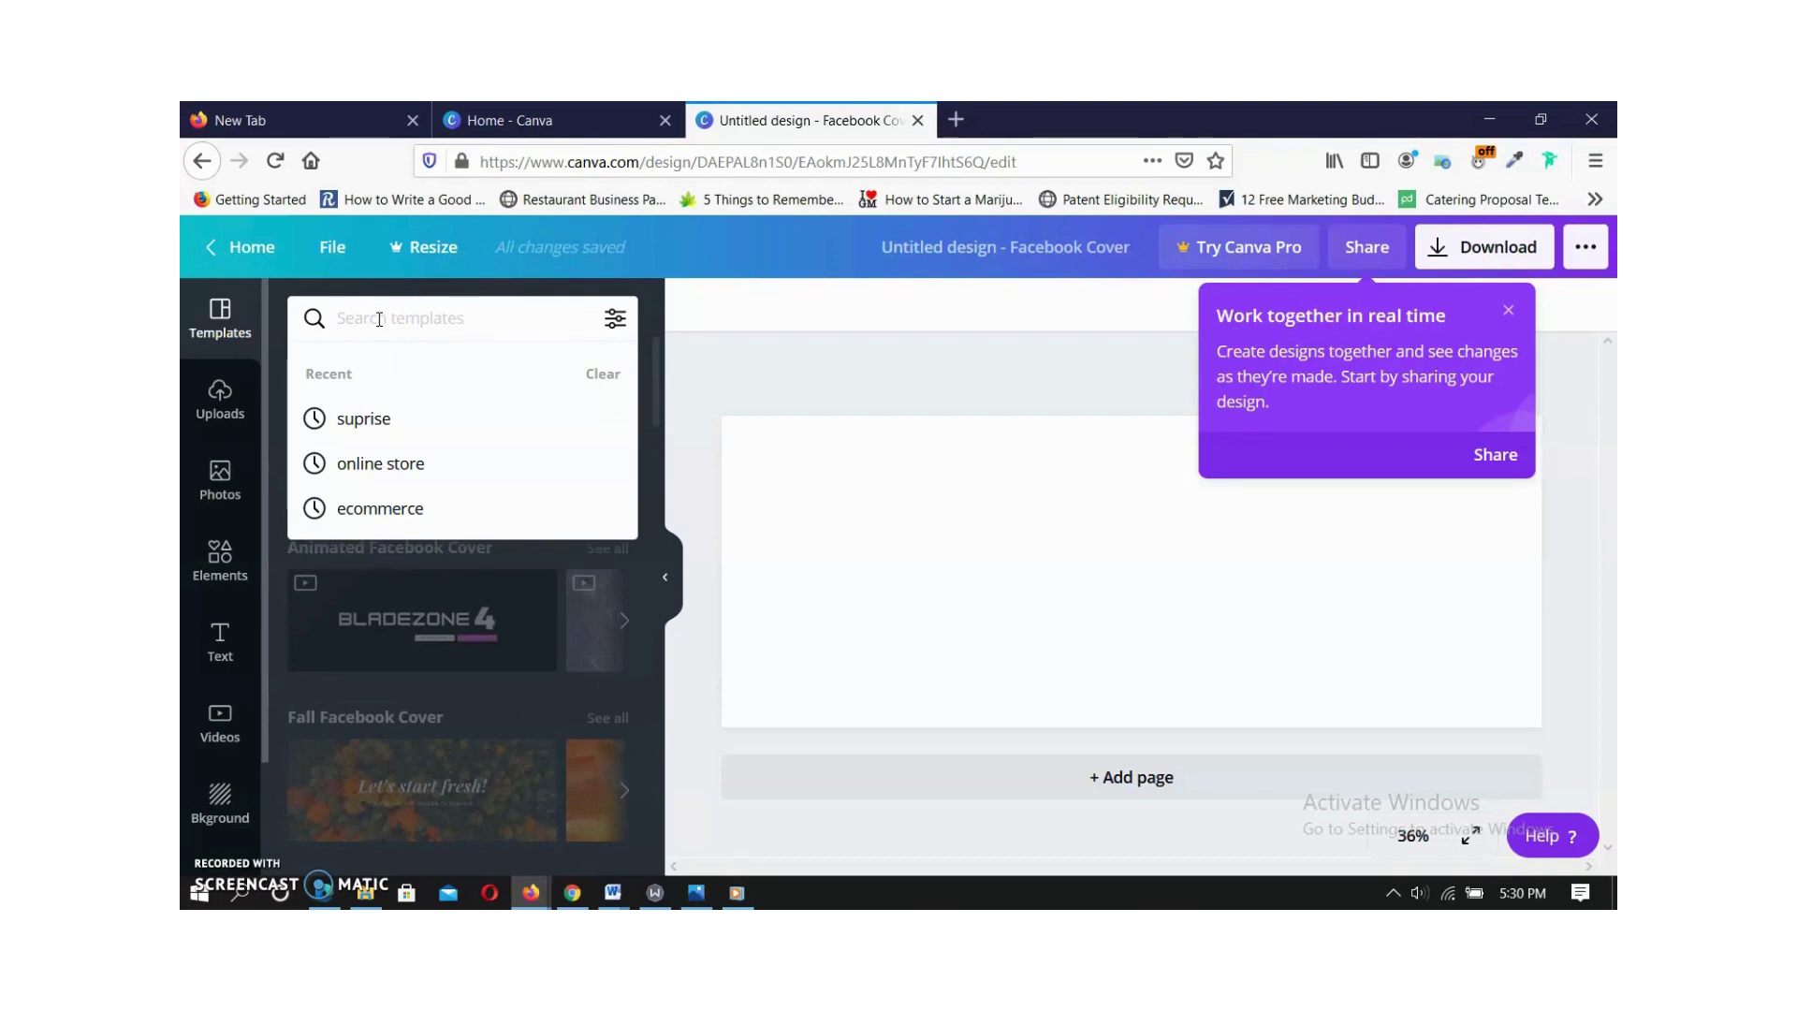
text(boutique)
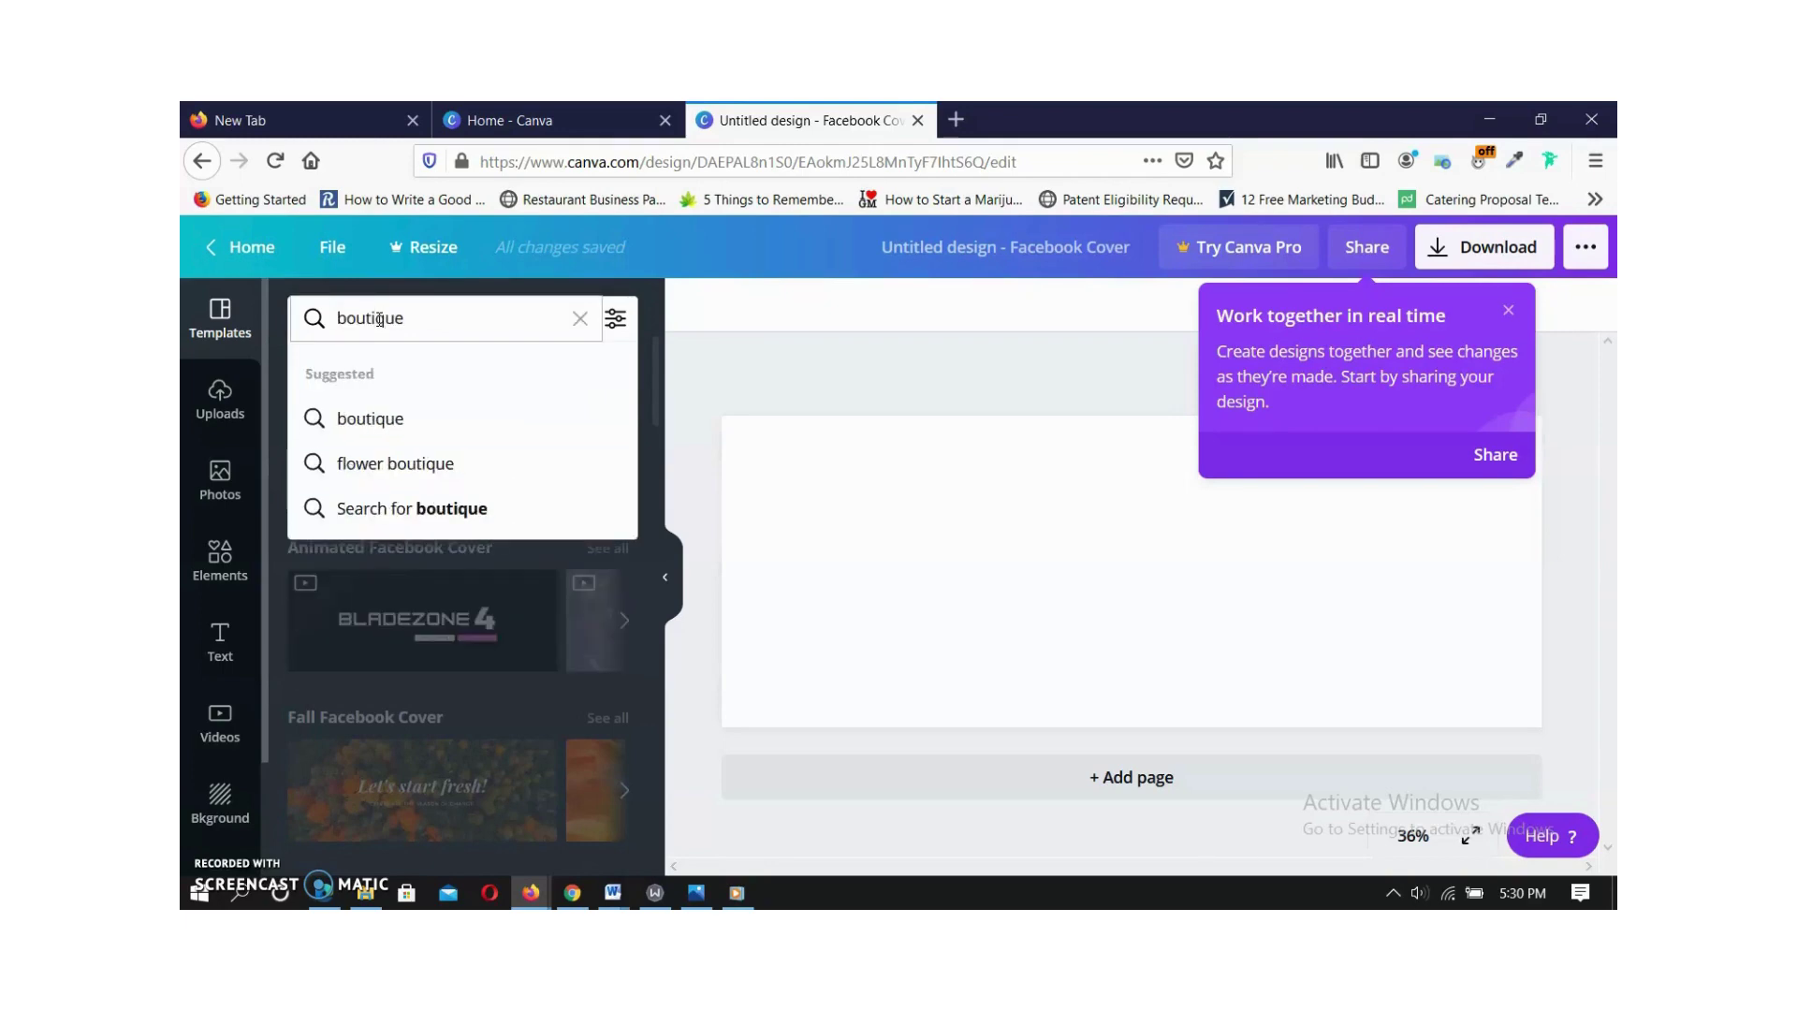
click(417, 418)
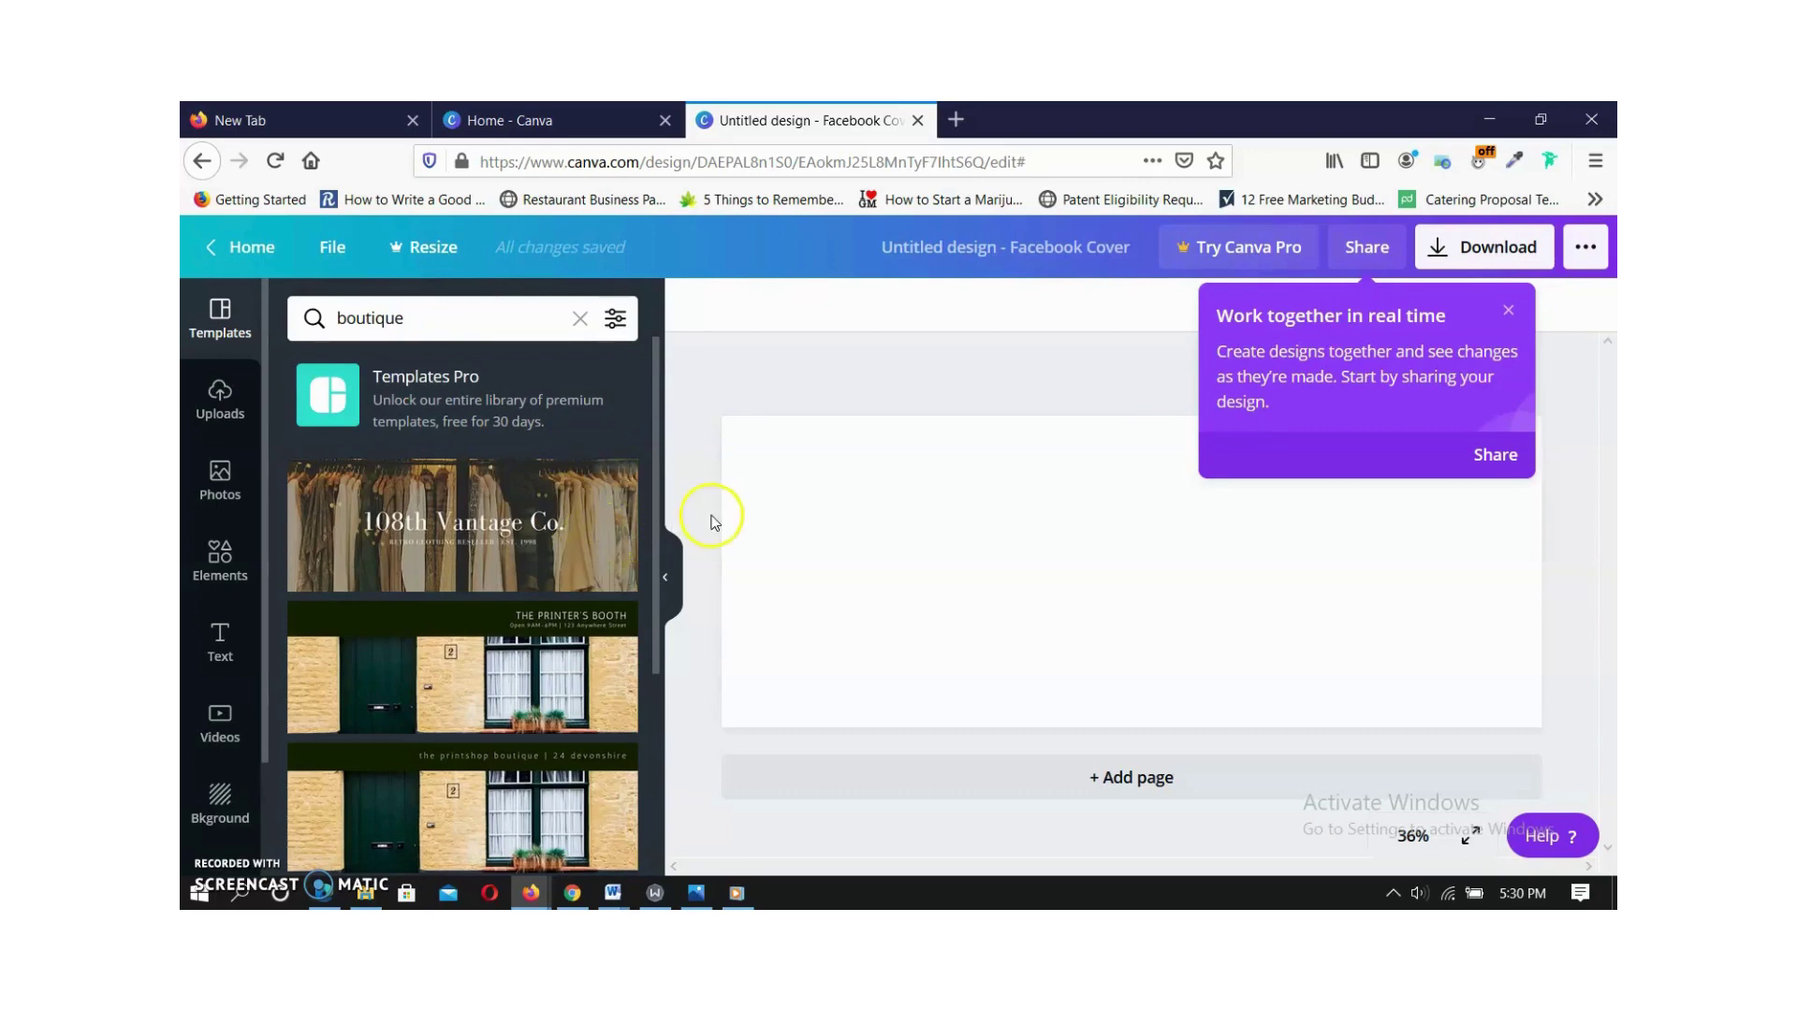
click(1508, 310)
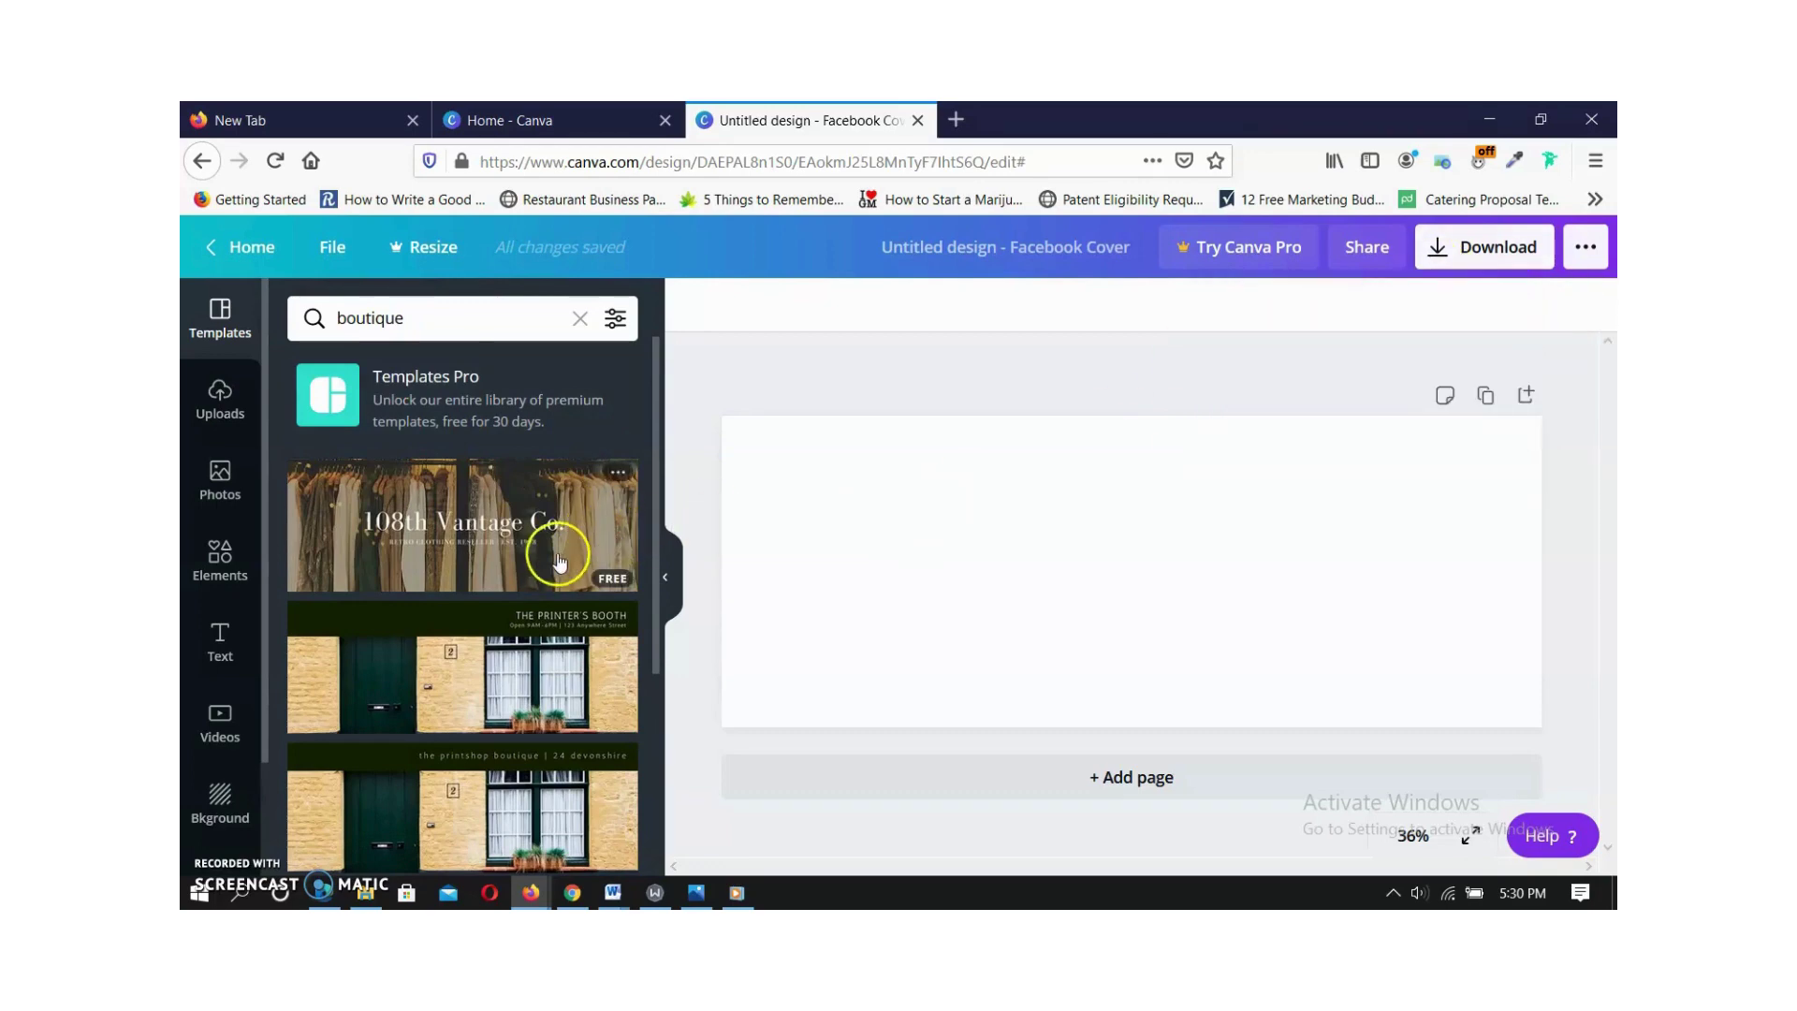
Apply the '163 Street Boutique' clothing-rack template to the Facebook cover.
scroll(560, 556, down, 5)
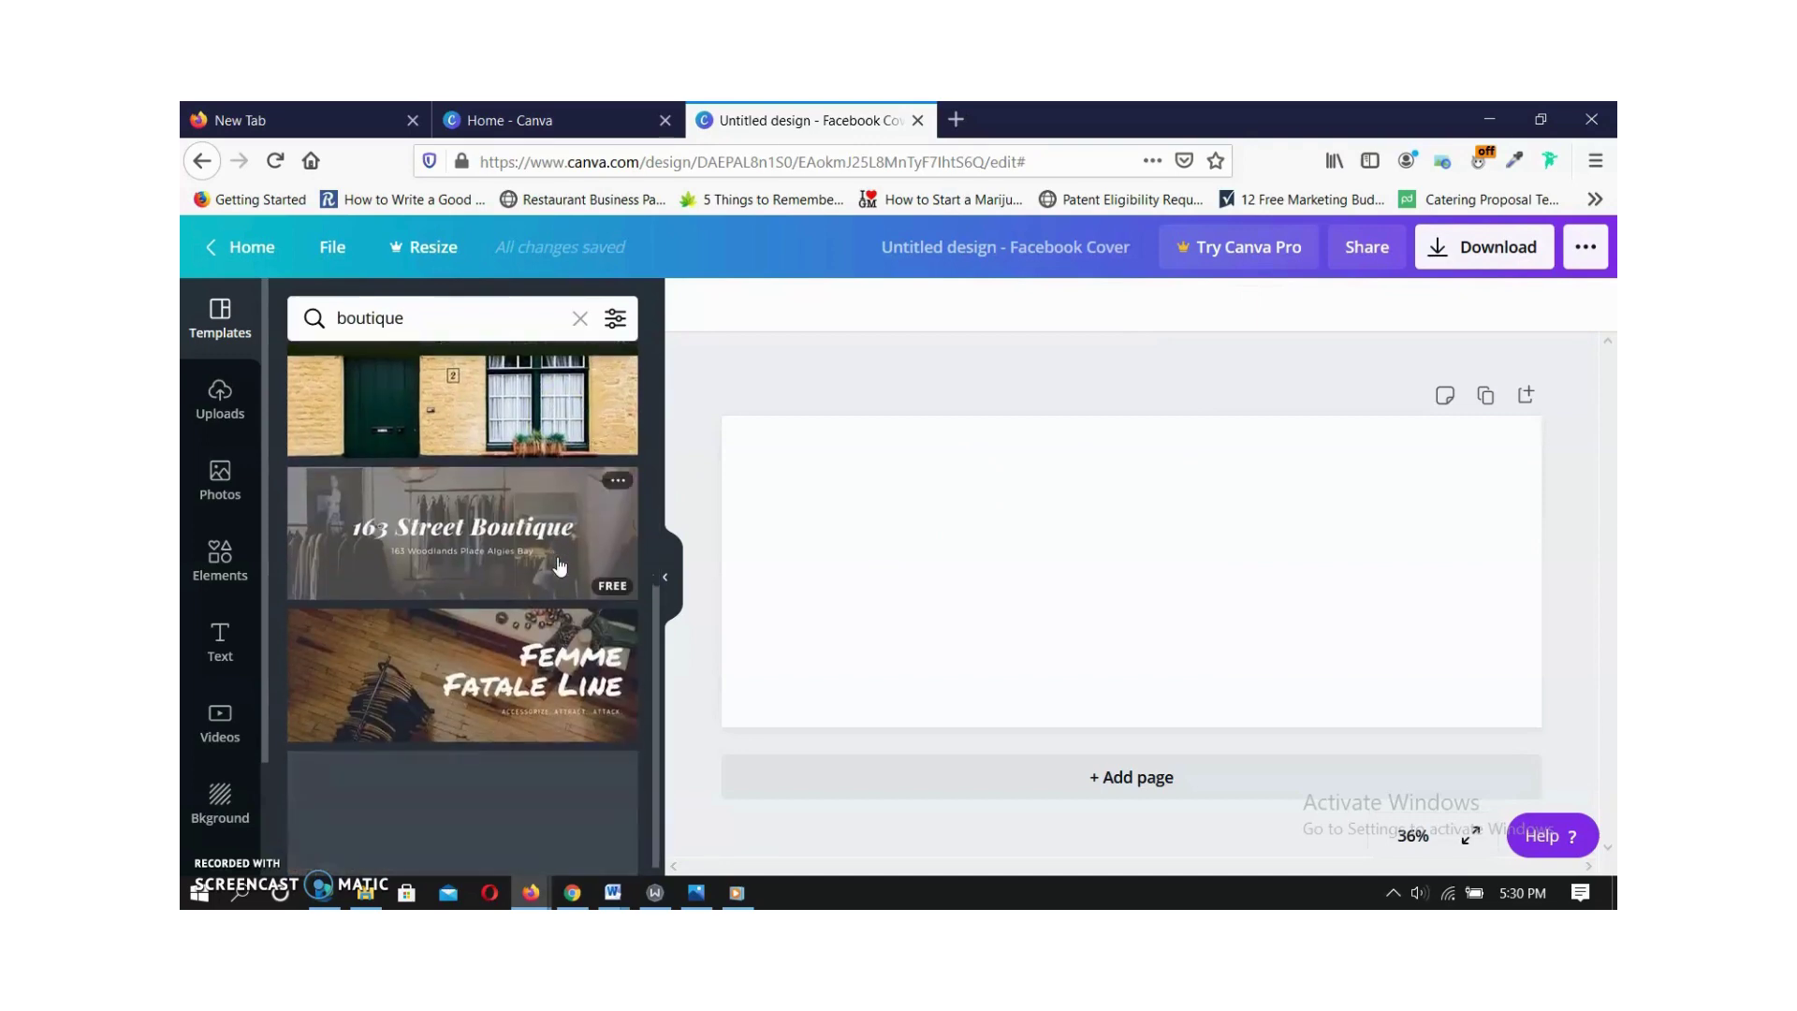
click(543, 624)
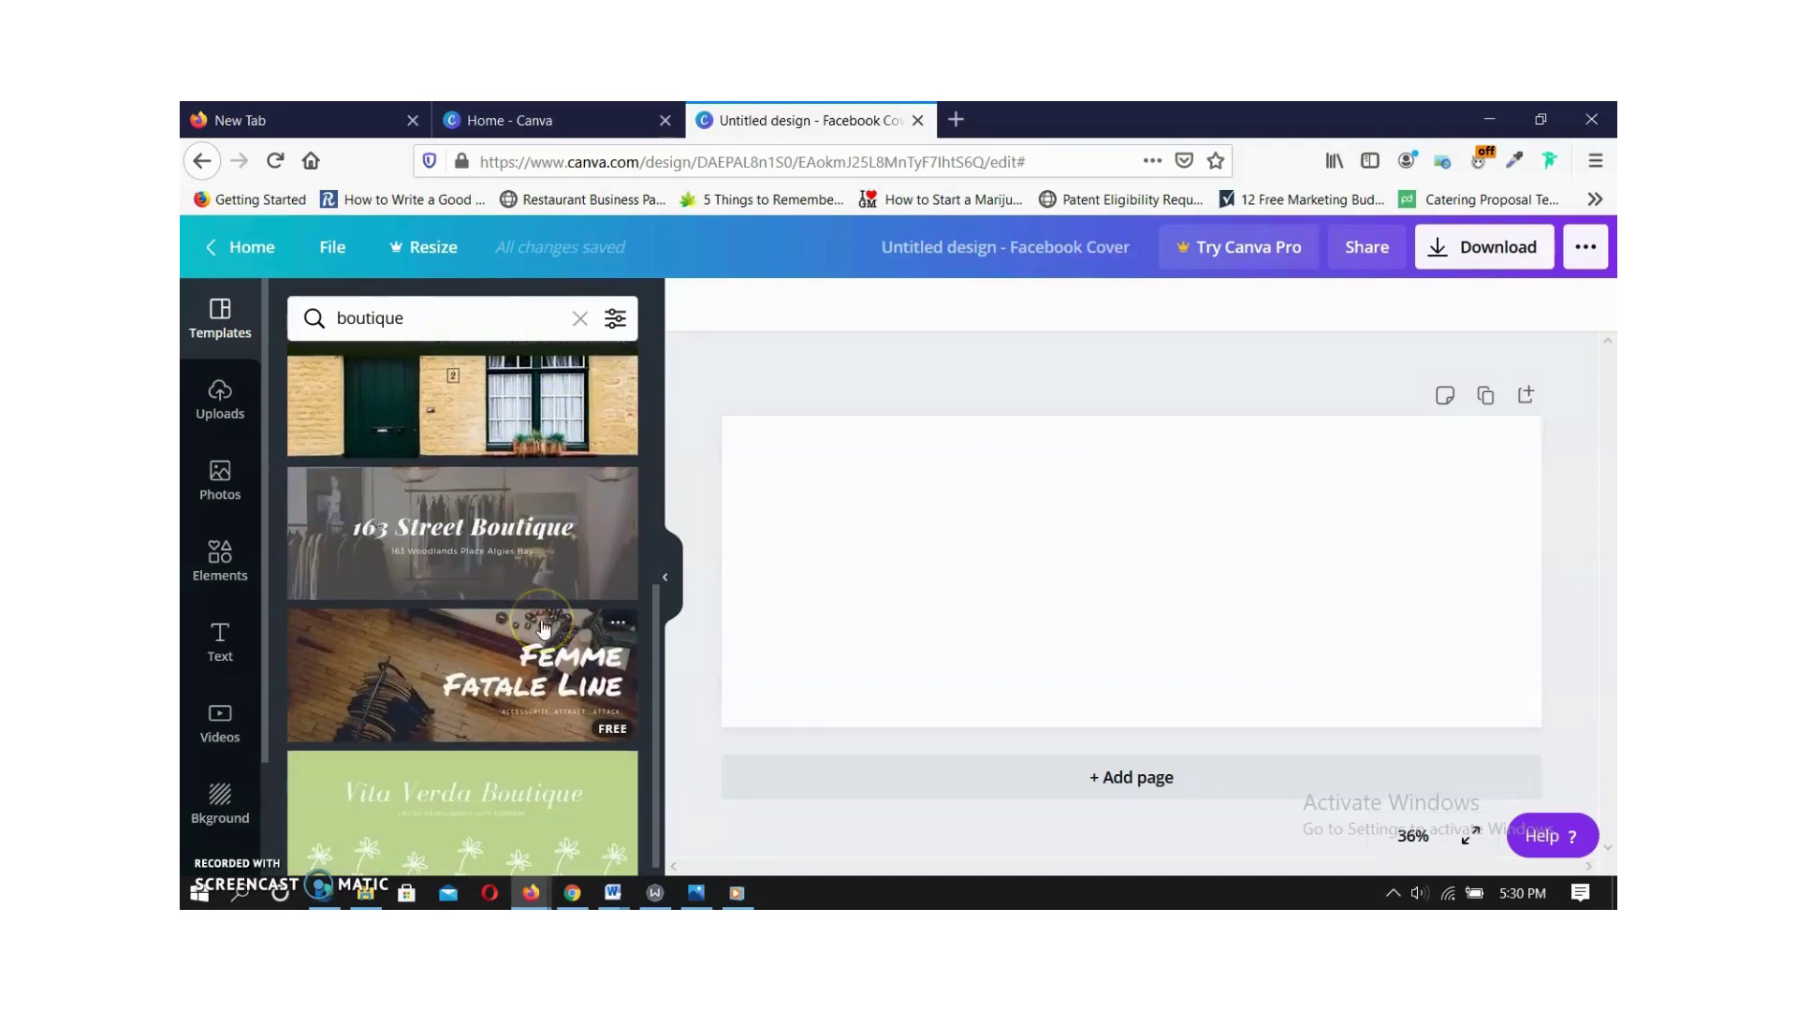
scroll(543, 627, up, 5)
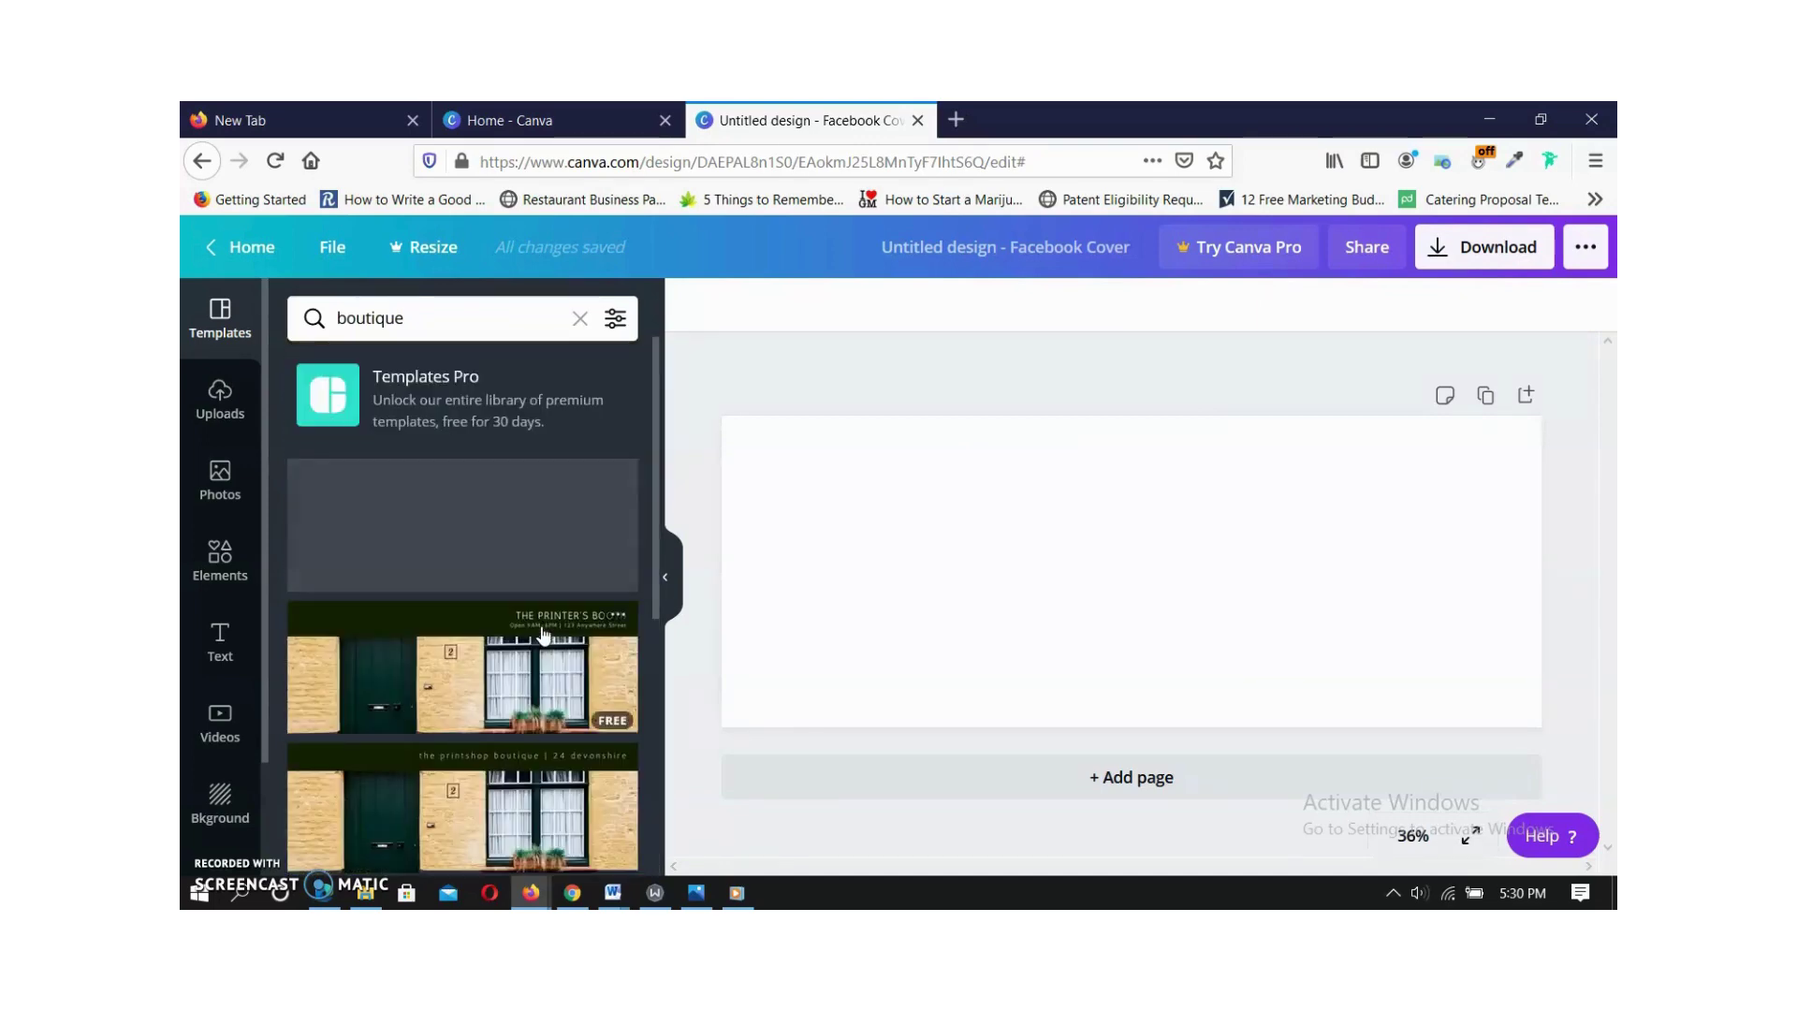
scroll(543, 634, down, 5)
click(423, 587)
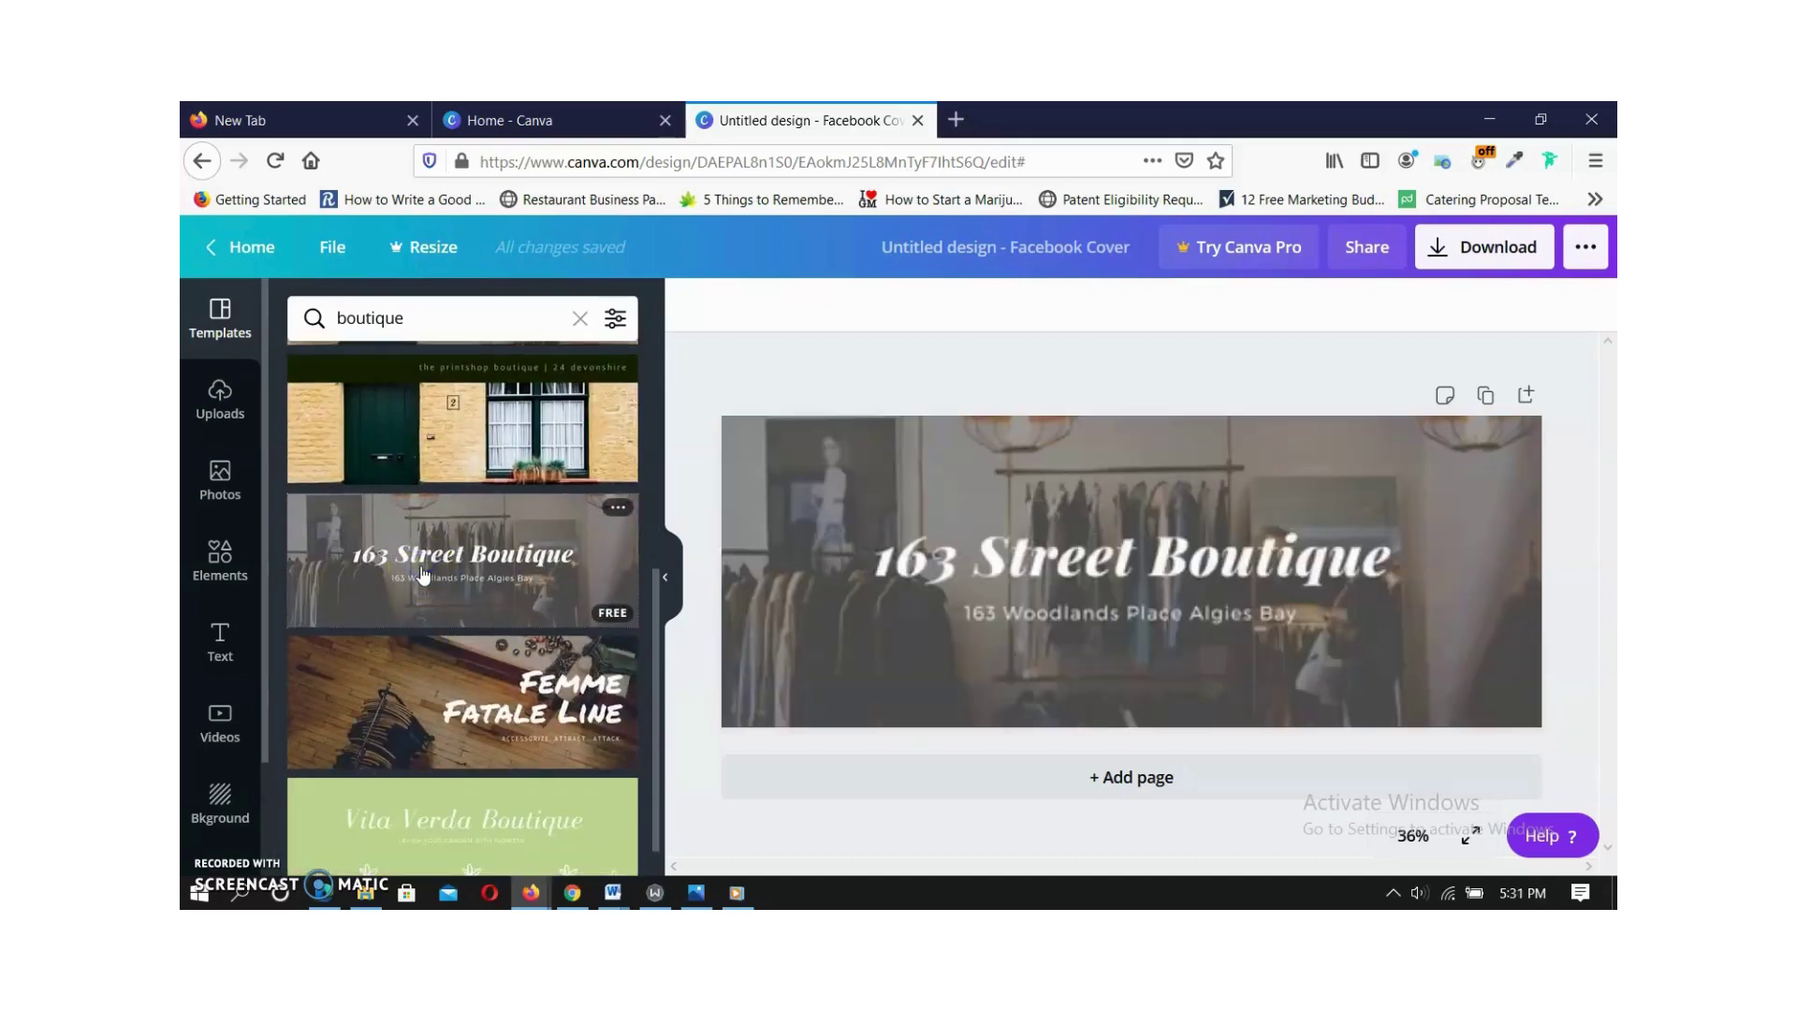
Replace the heading '163 Street Boutique' with 'Classy Boutique', then select the address line below.
click(787, 631)
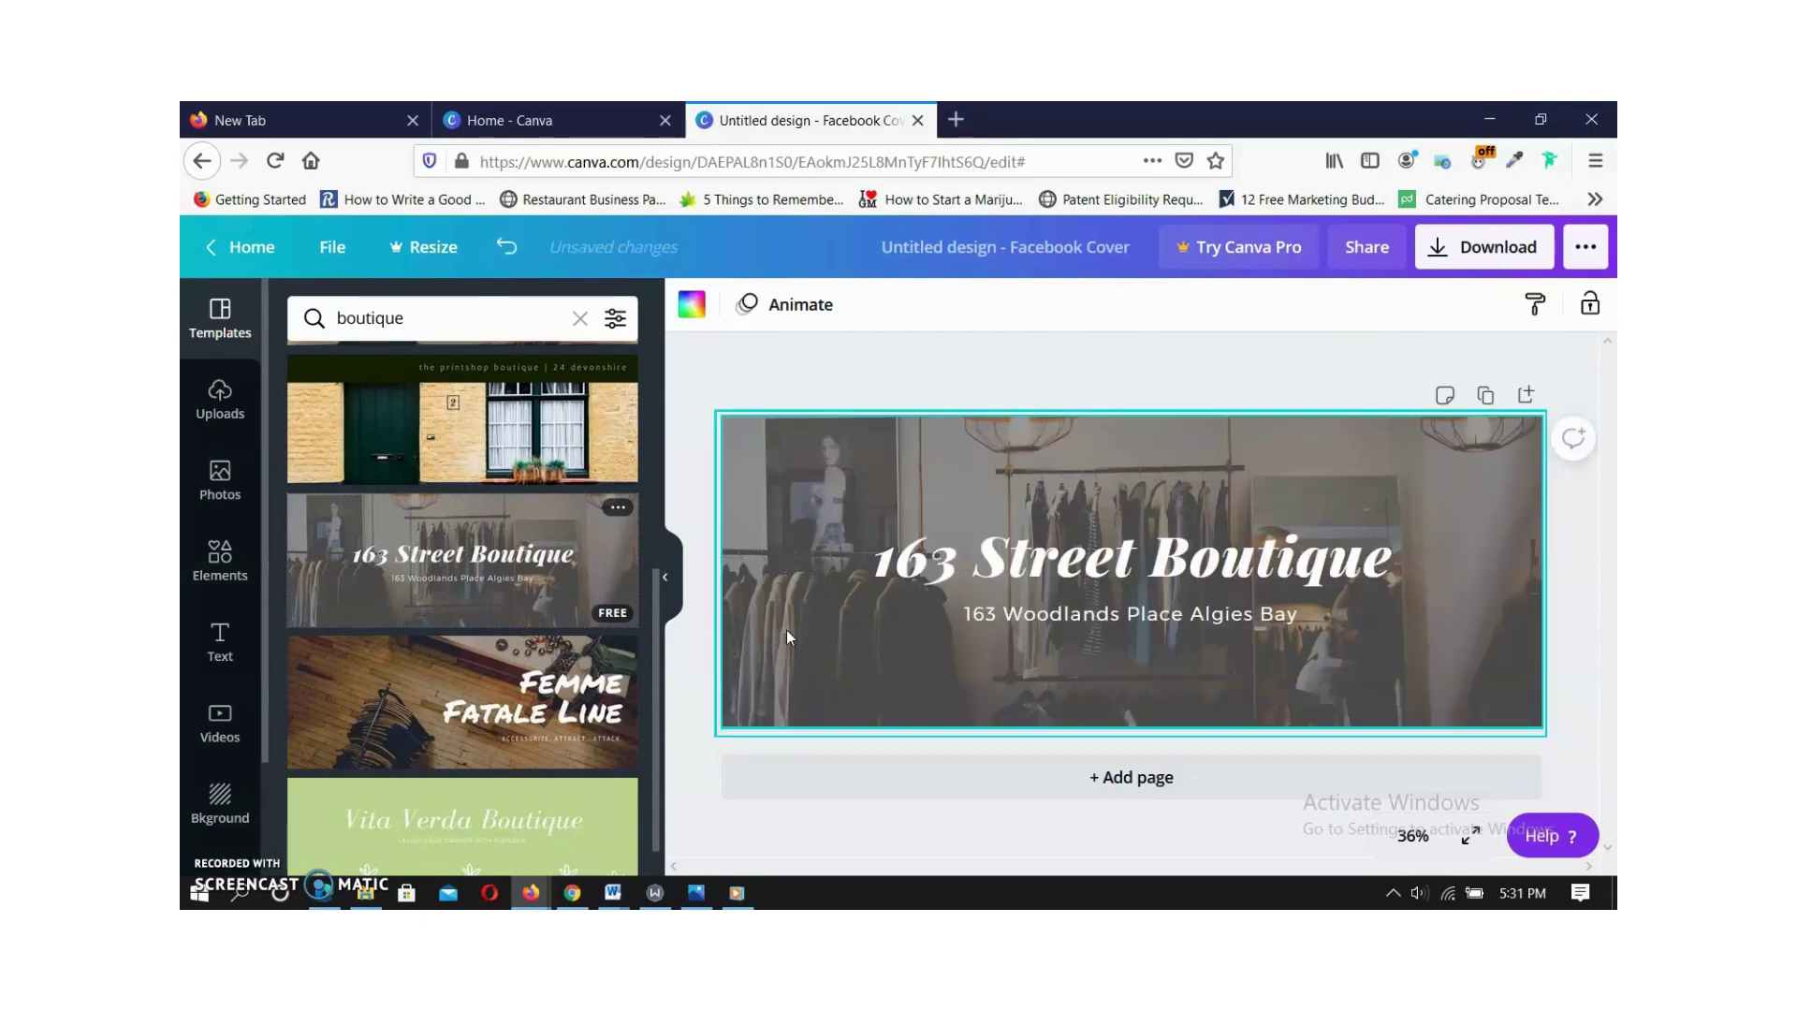
click(1151, 622)
click(1089, 559)
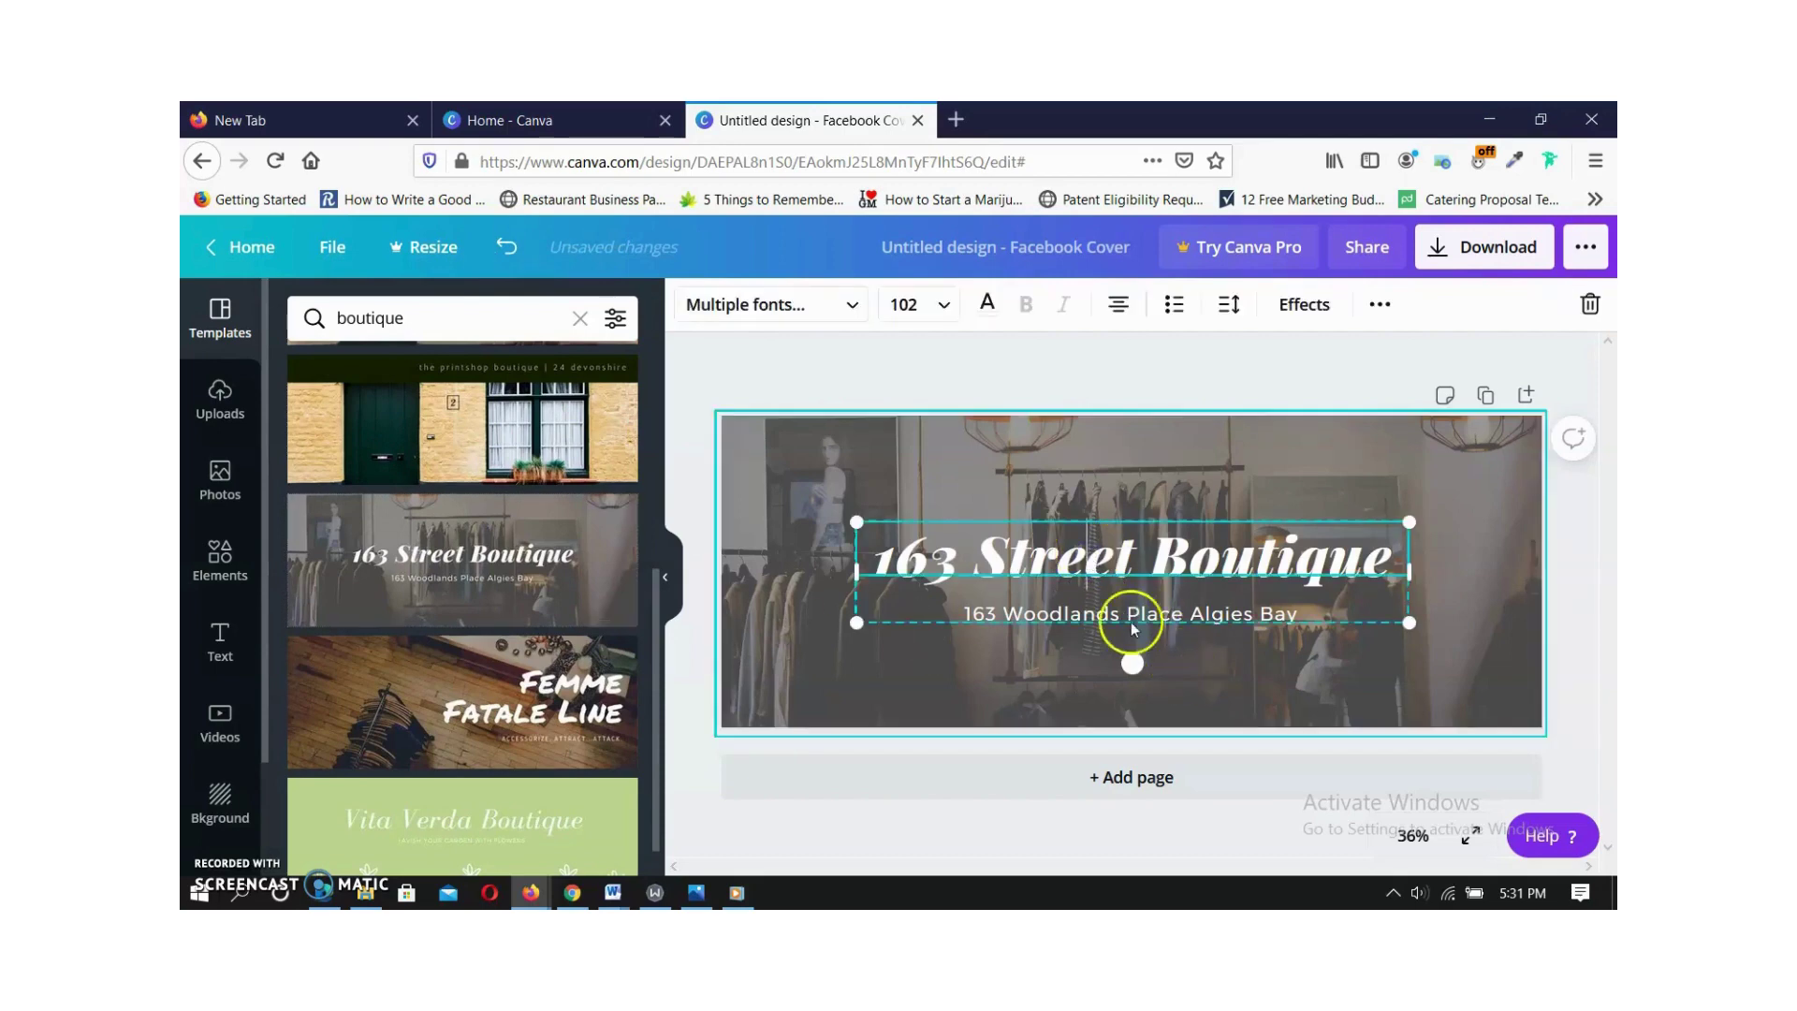
click(1130, 573)
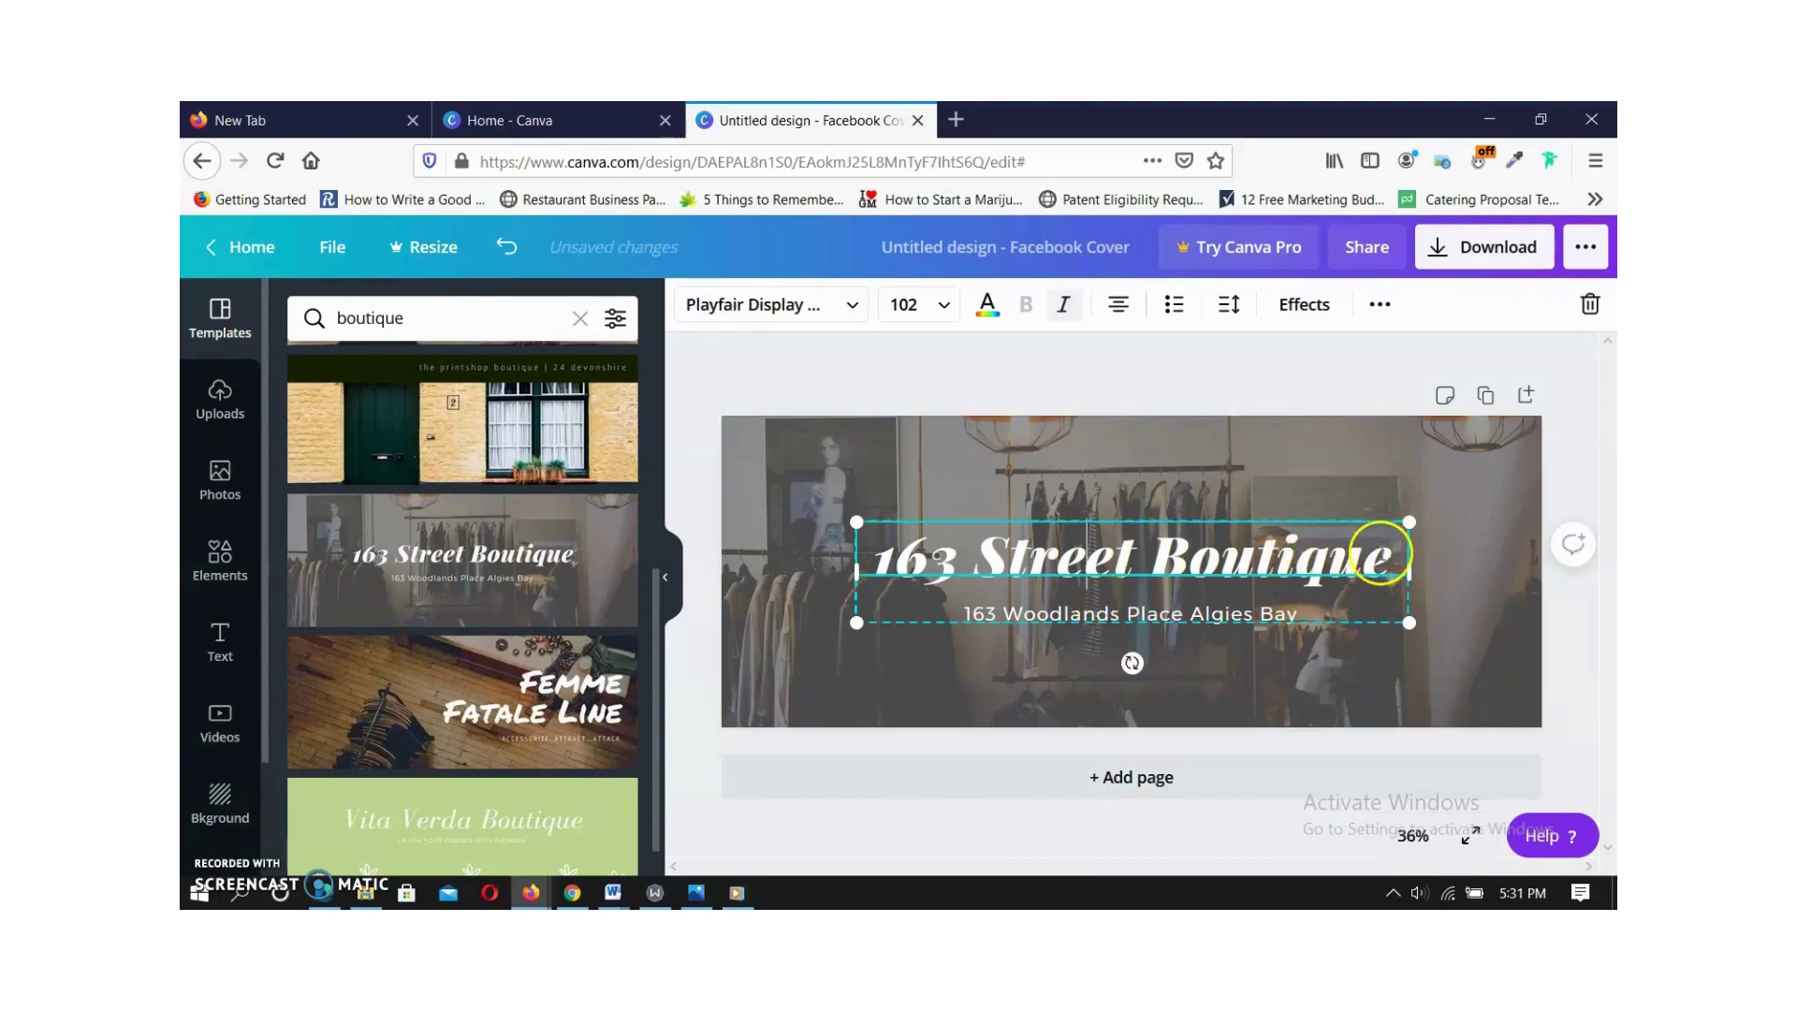
drag(1382, 554, 1052, 549)
drag(935, 549, 890, 548)
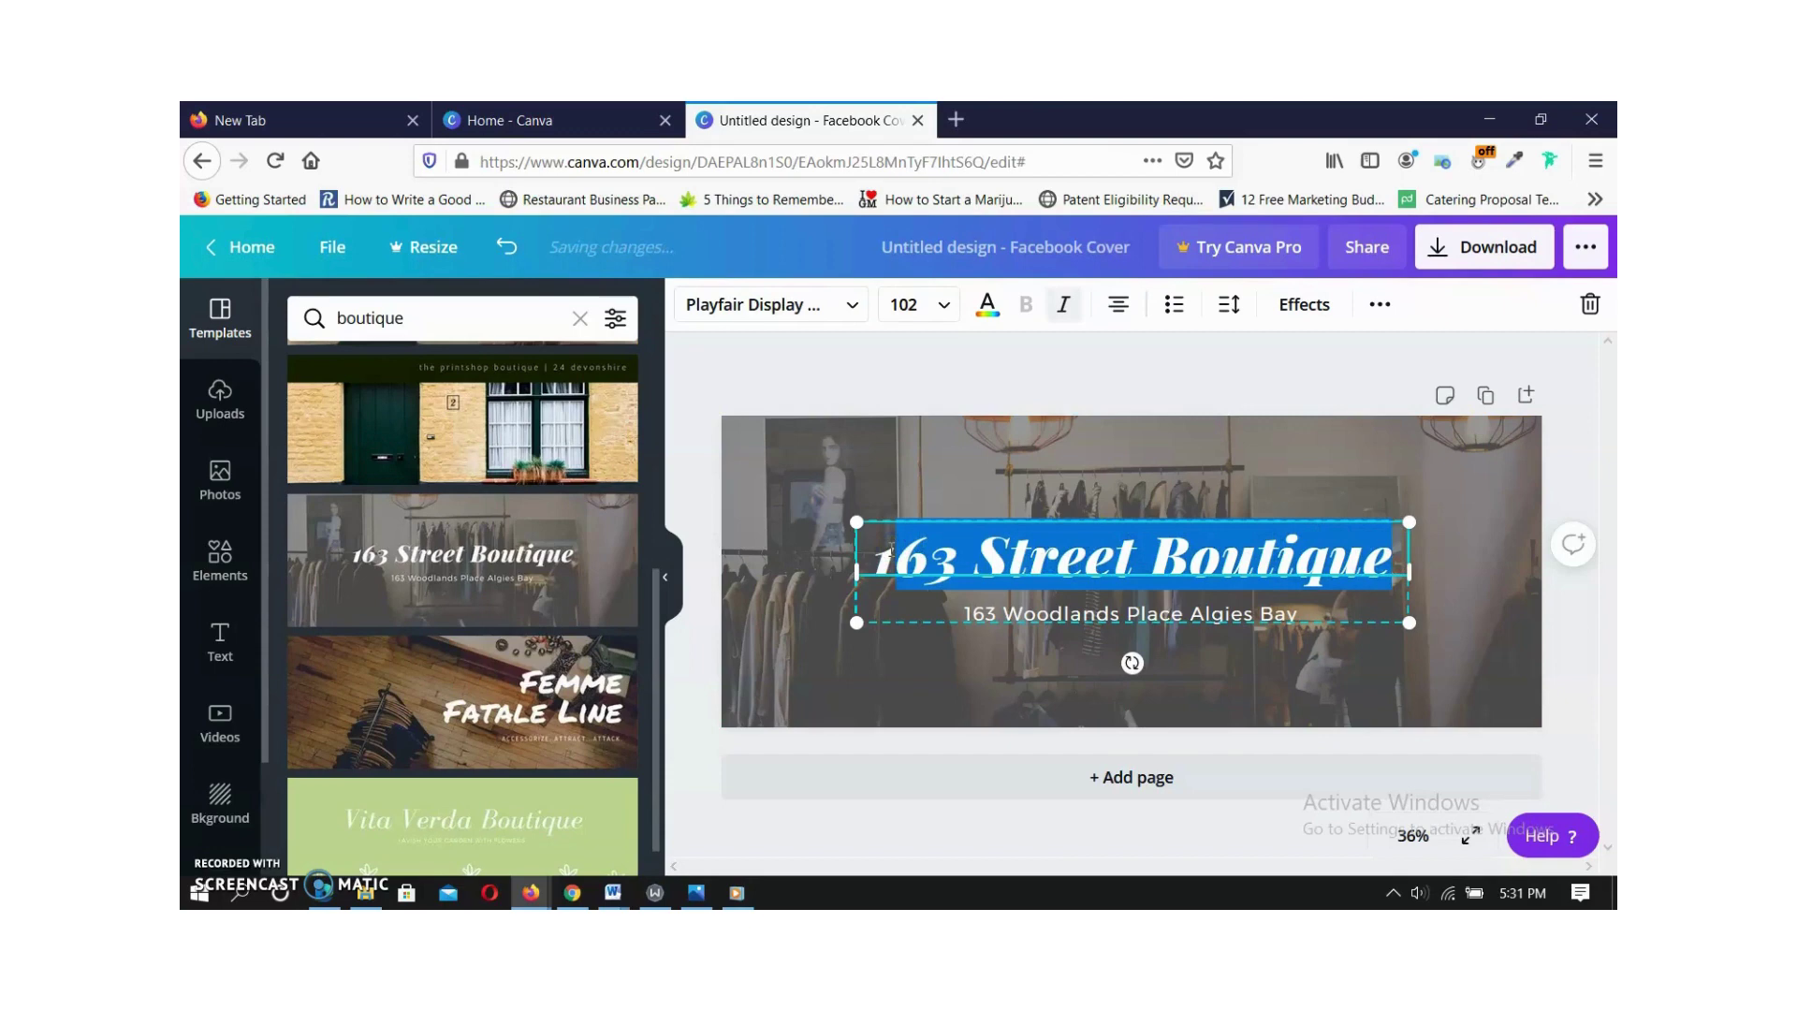
key(BackSpace)
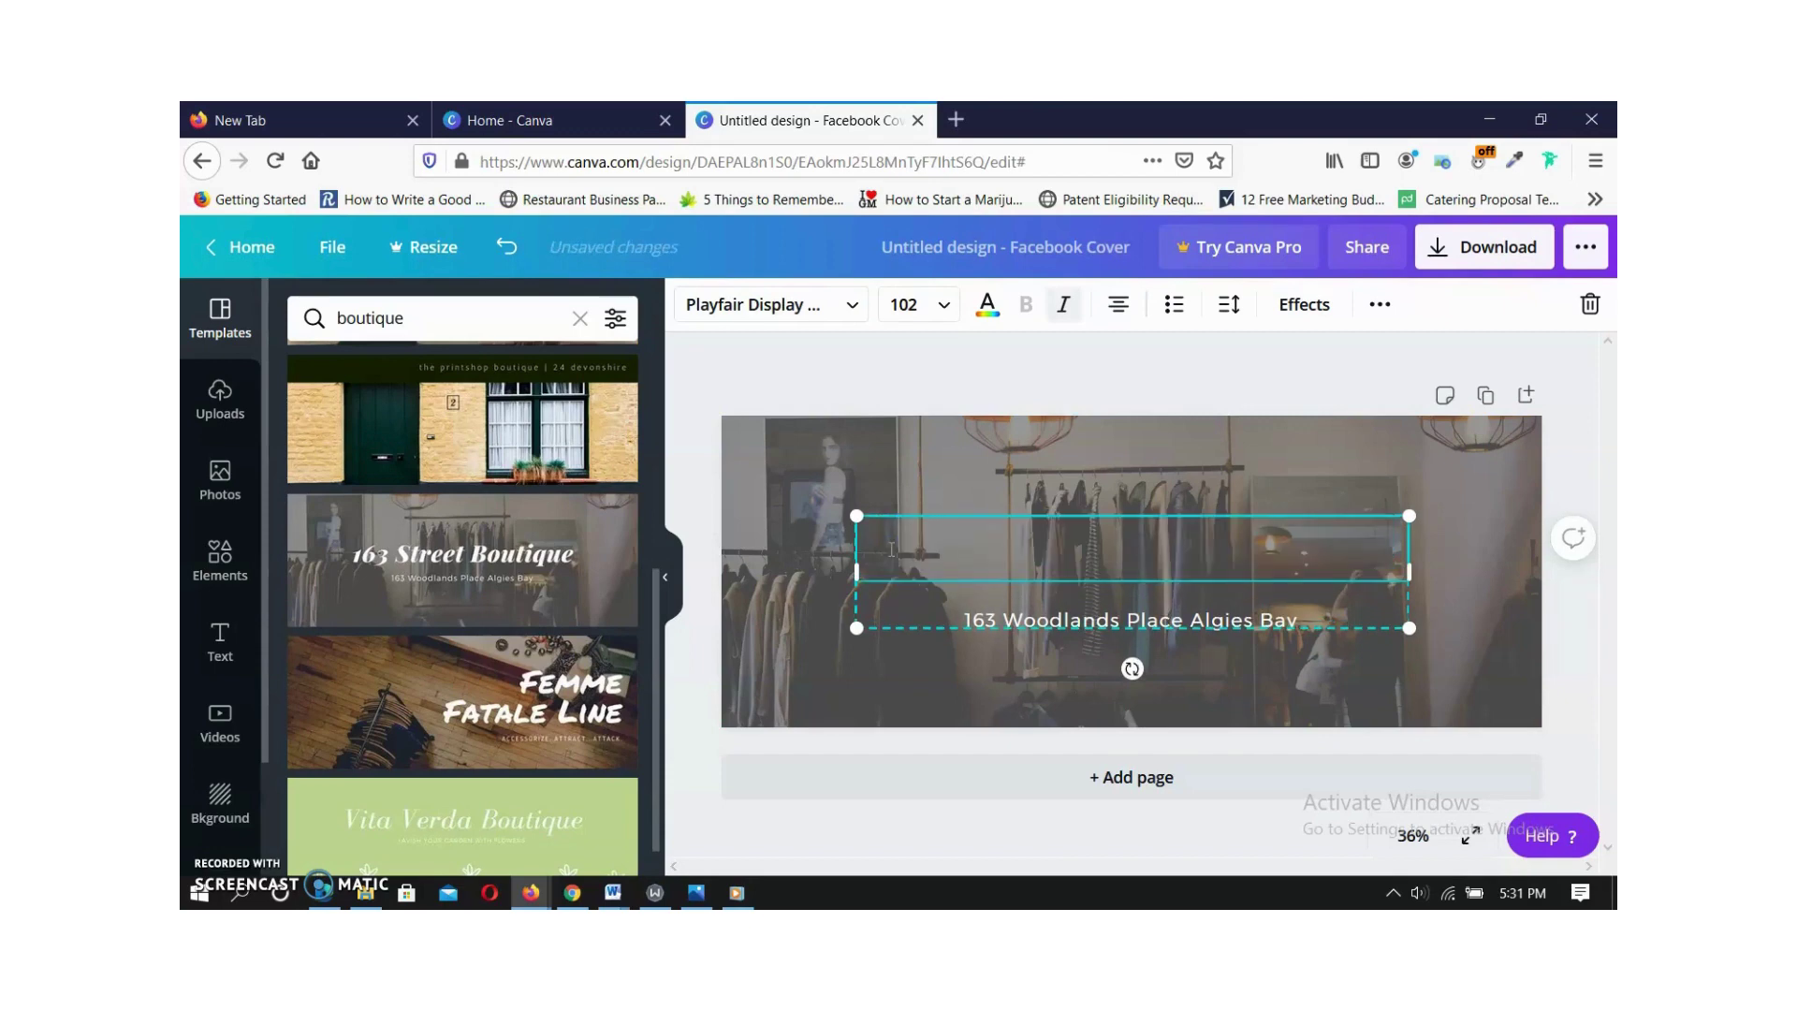
text(Classy)
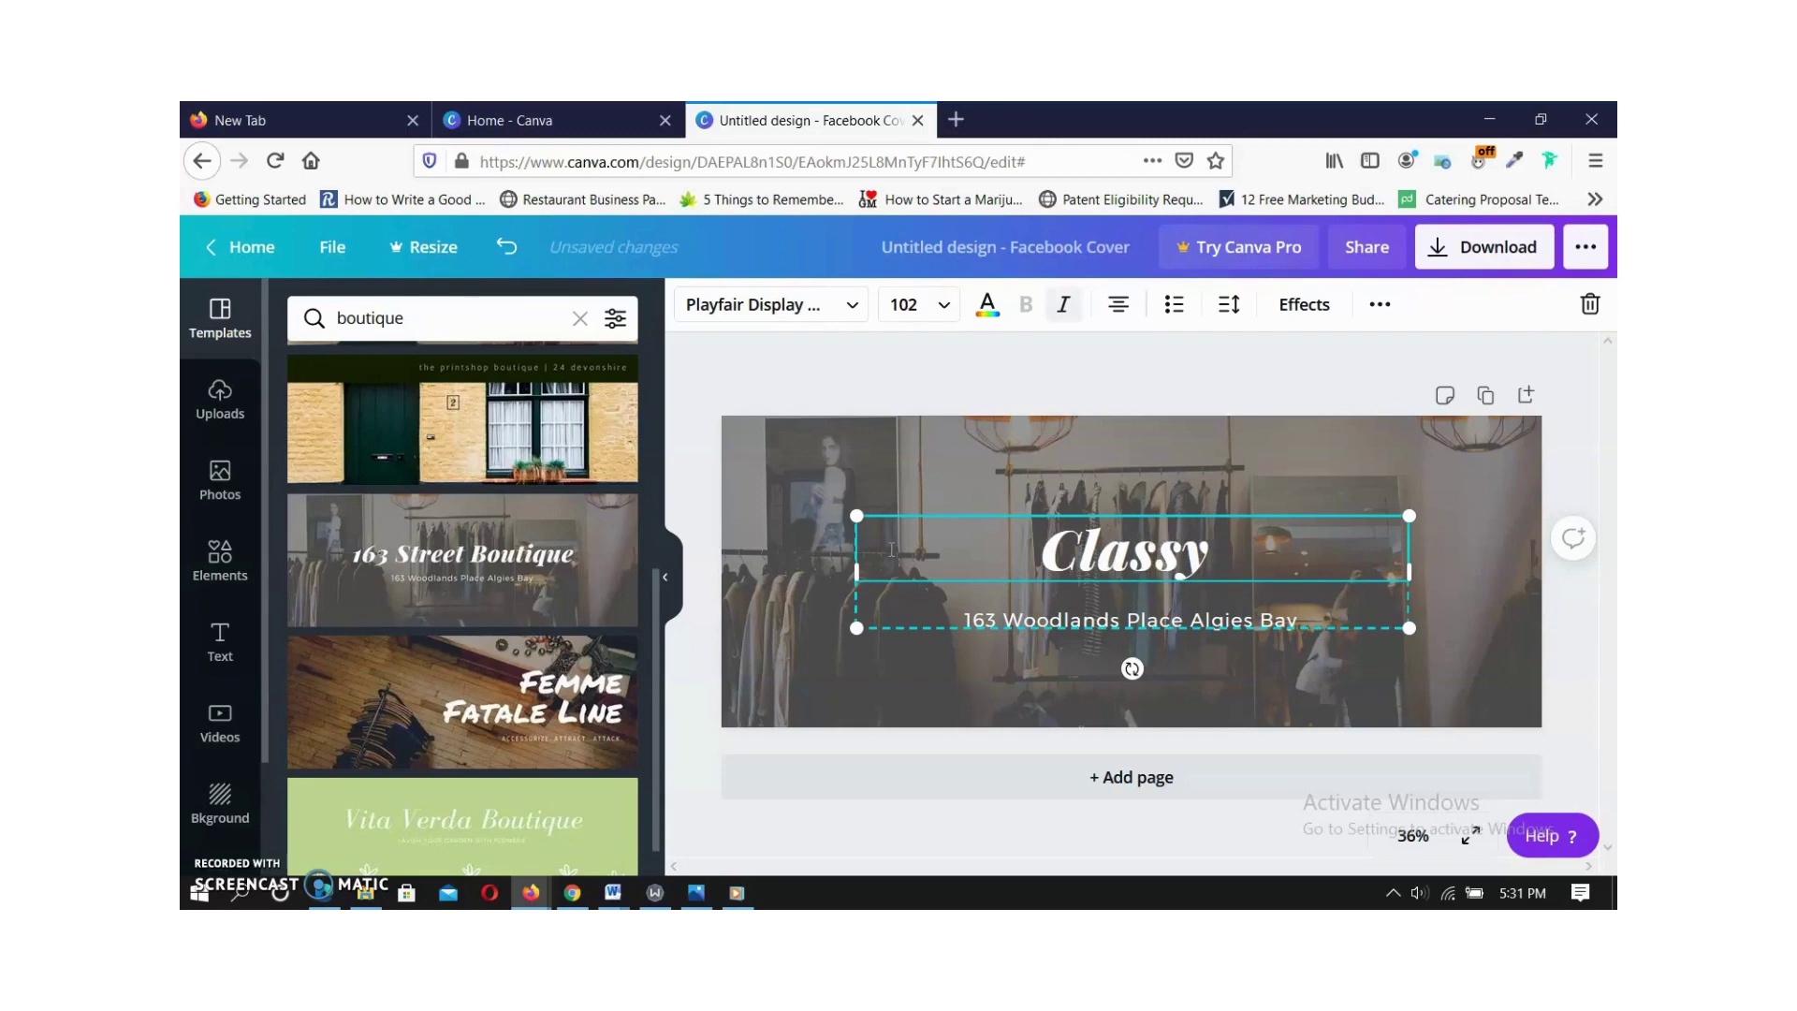
text( Bouti)
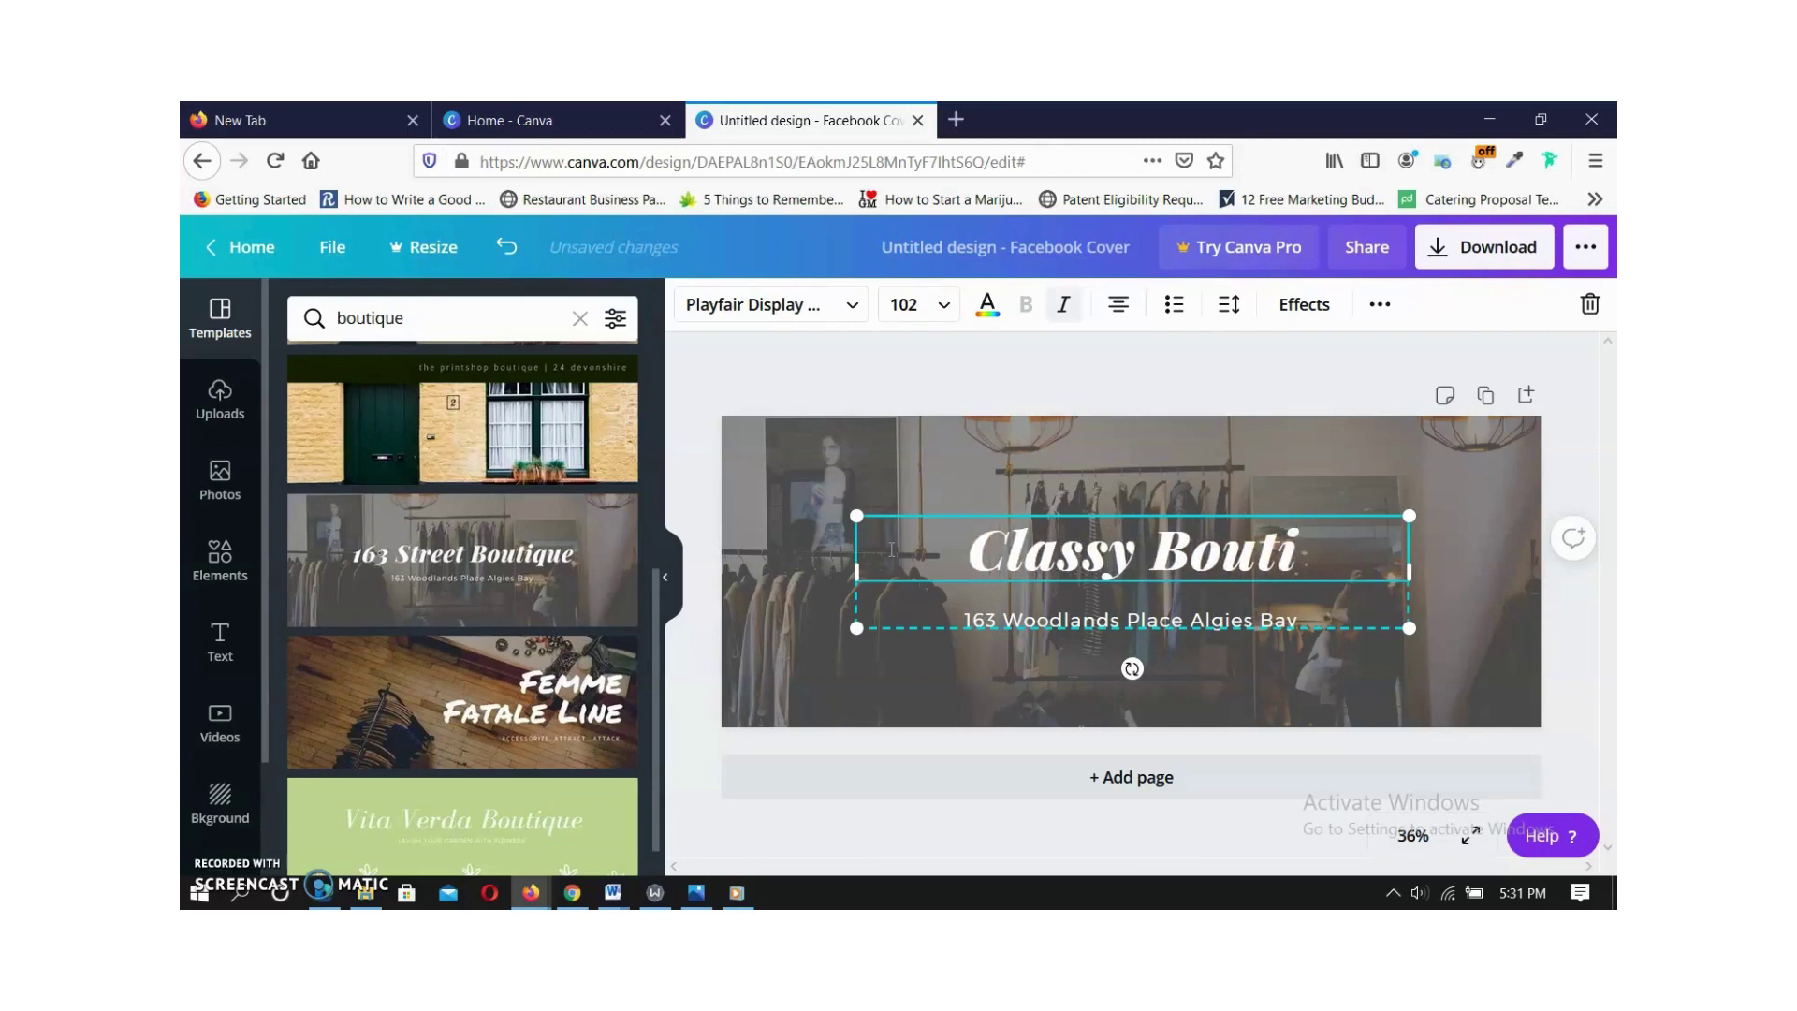
text(que)
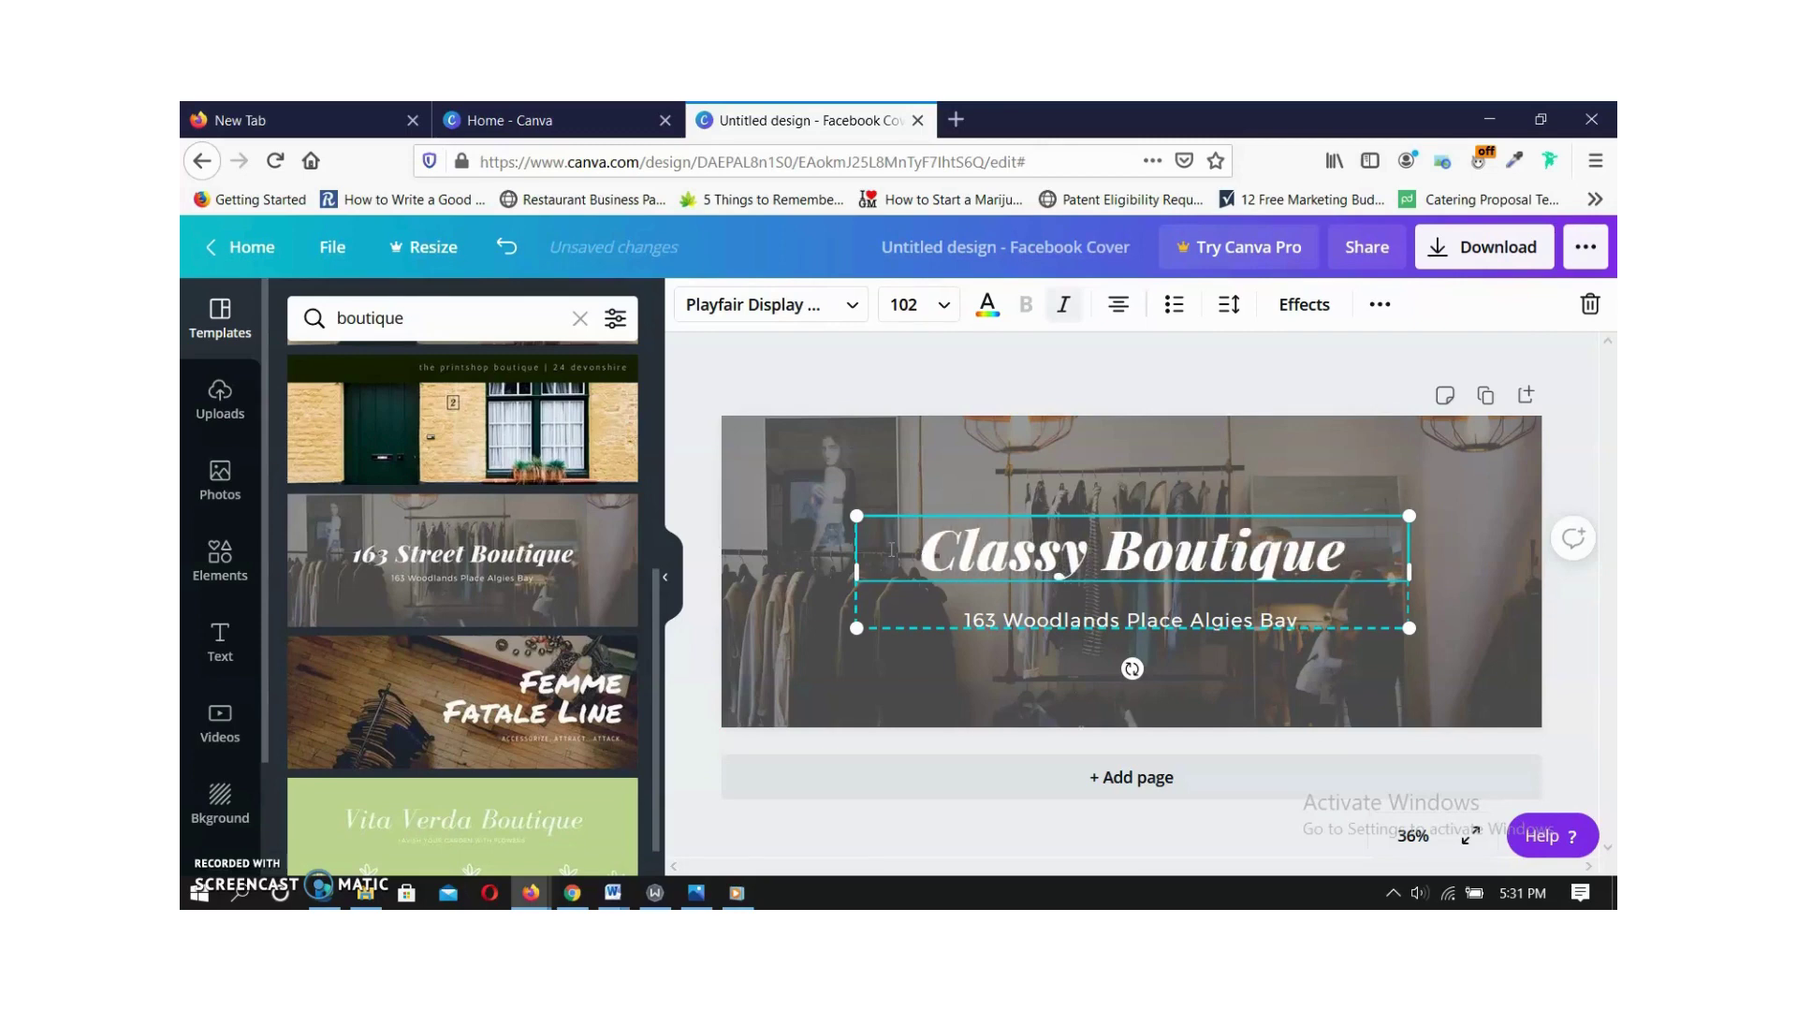
right_click(1226, 625)
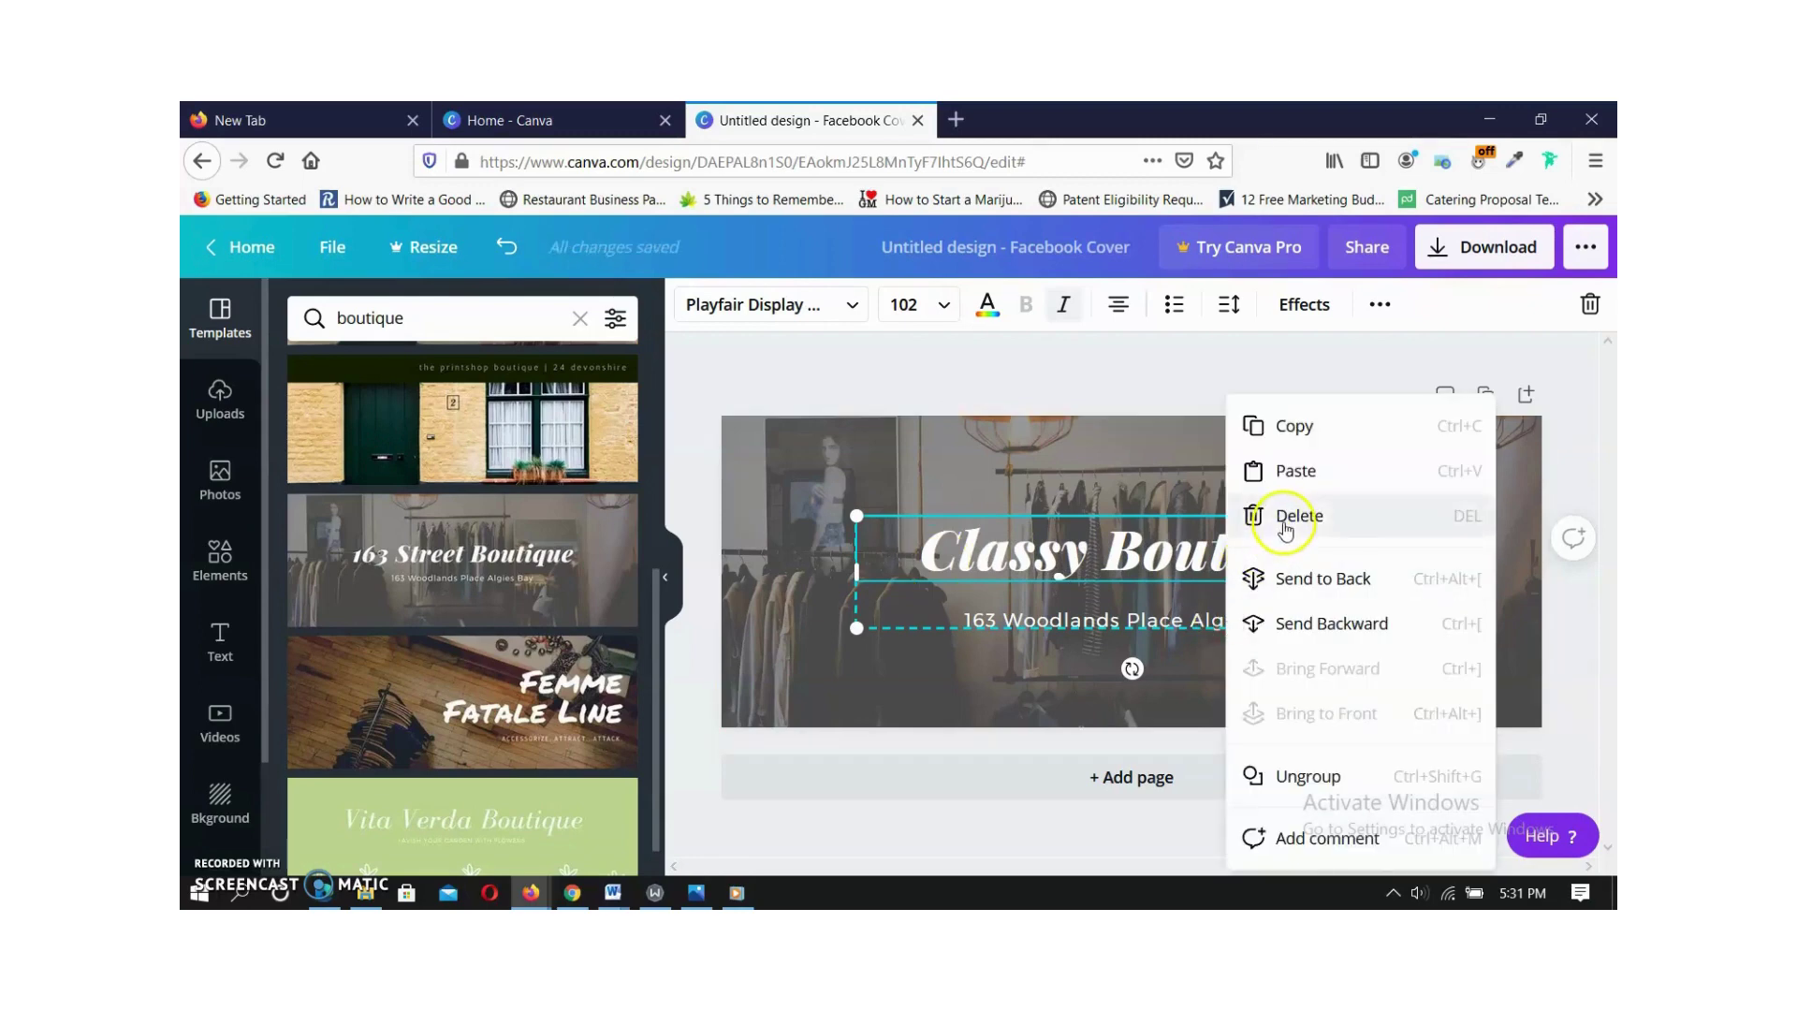
click(1222, 625)
click(1296, 620)
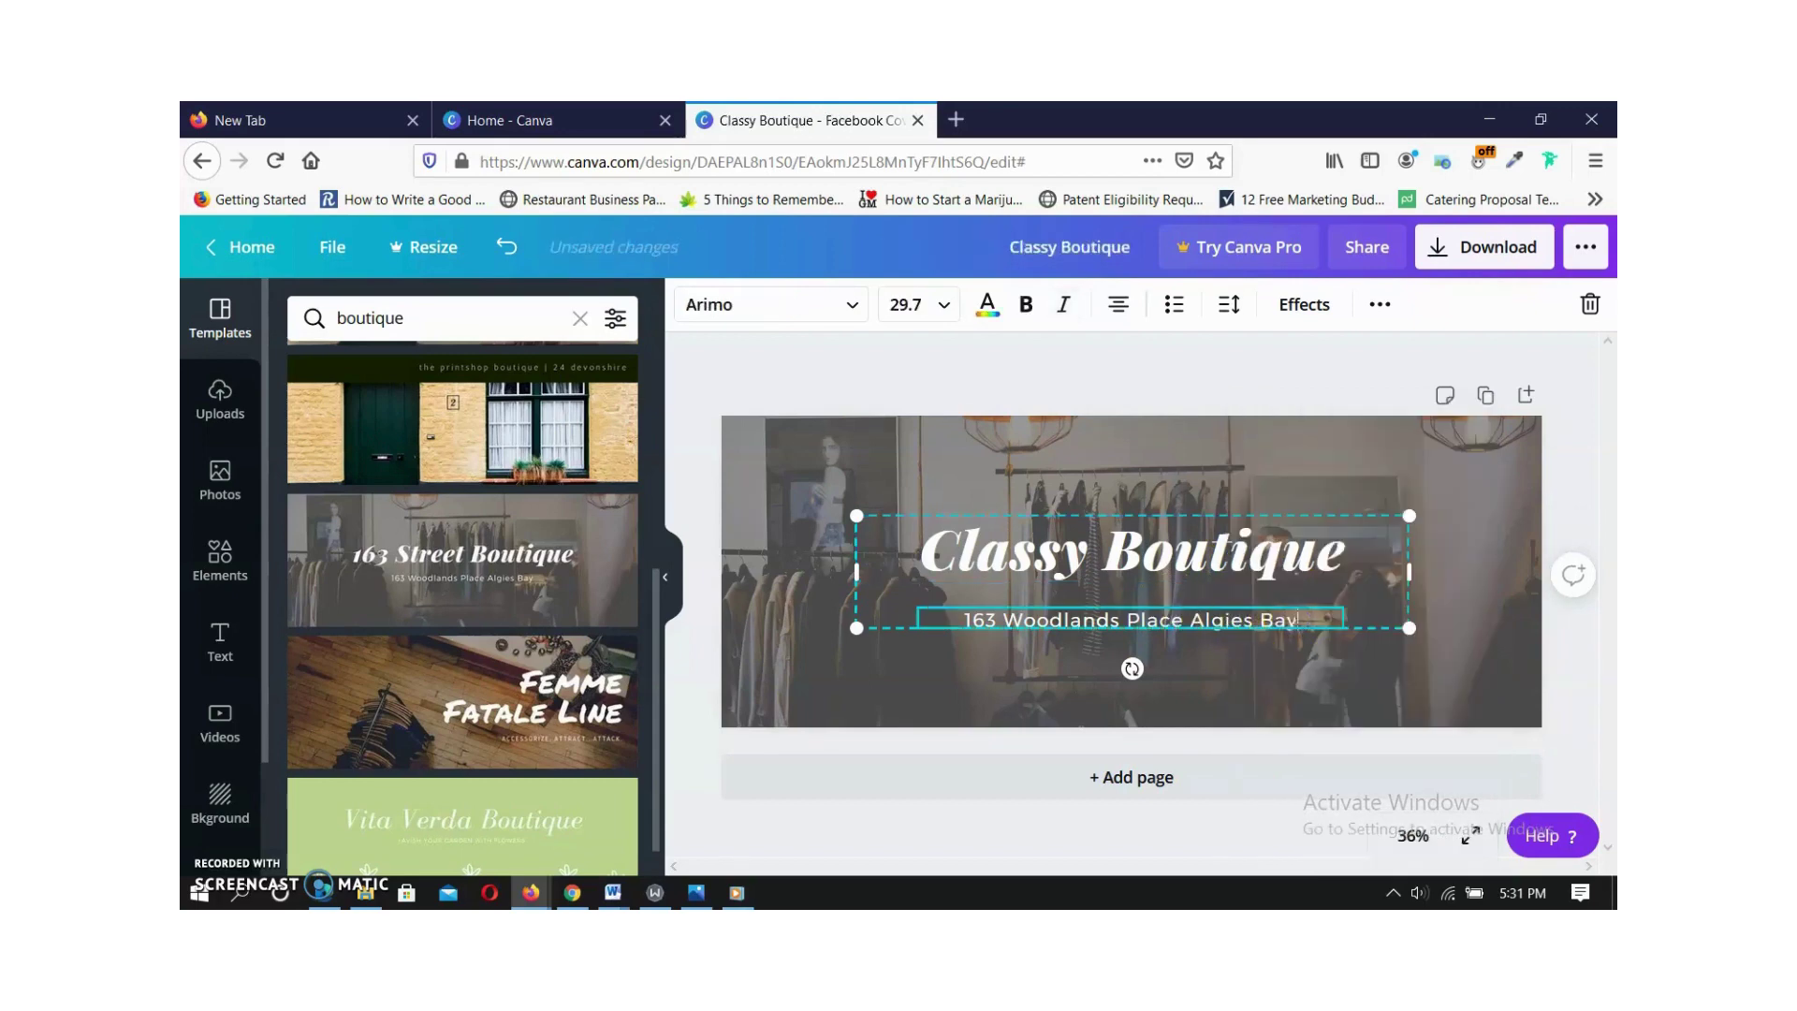
Delete the template address and type the boutique's own Lagos street address in its place.
drag(1275, 619, 957, 620)
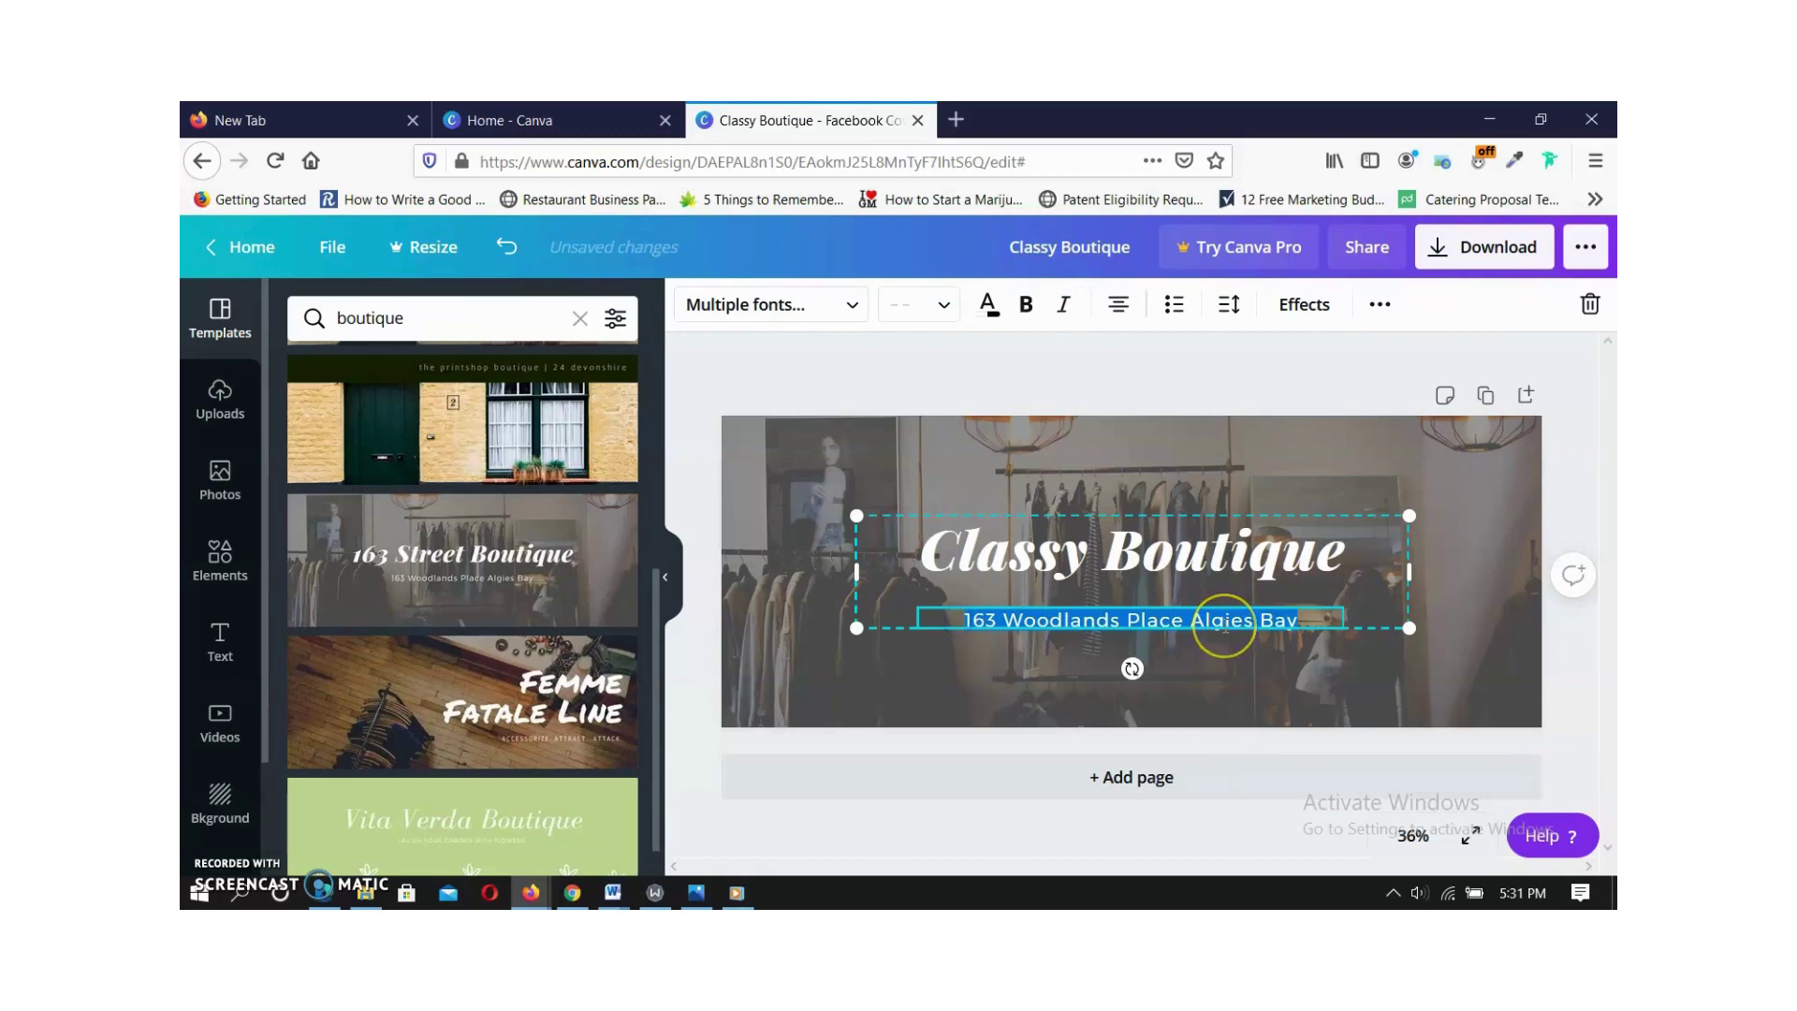
key(BackSpace)
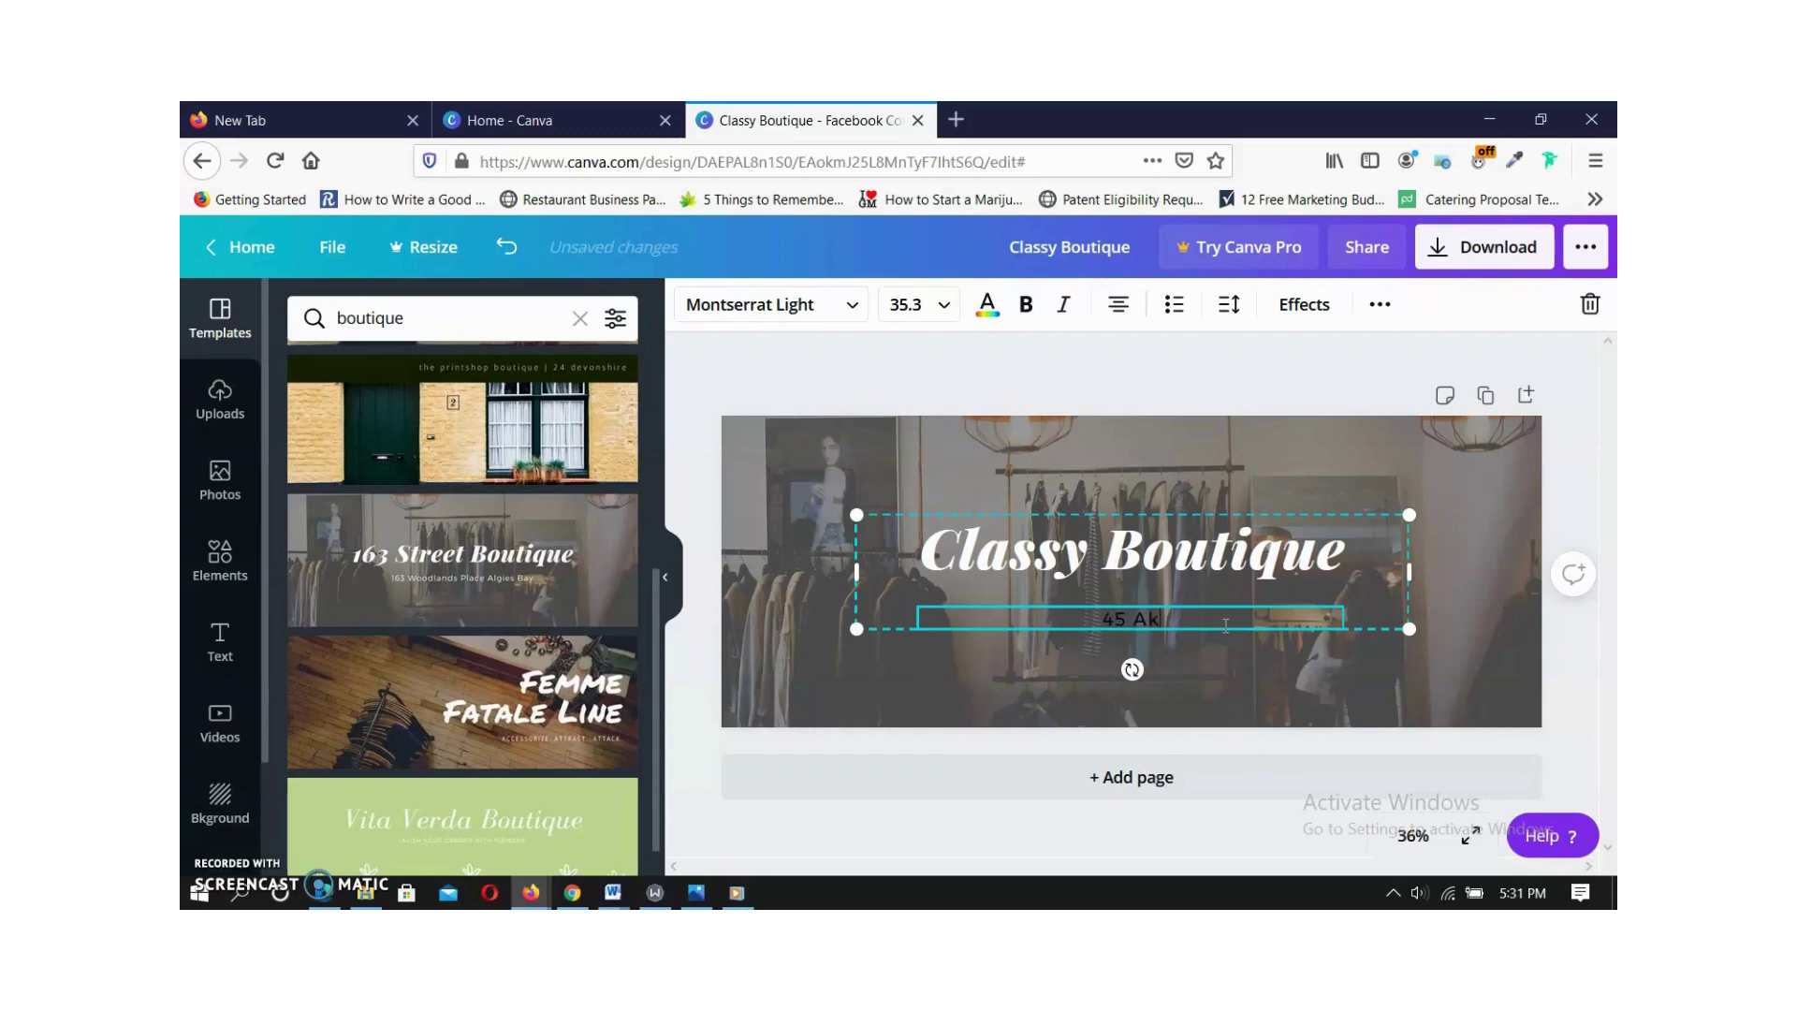
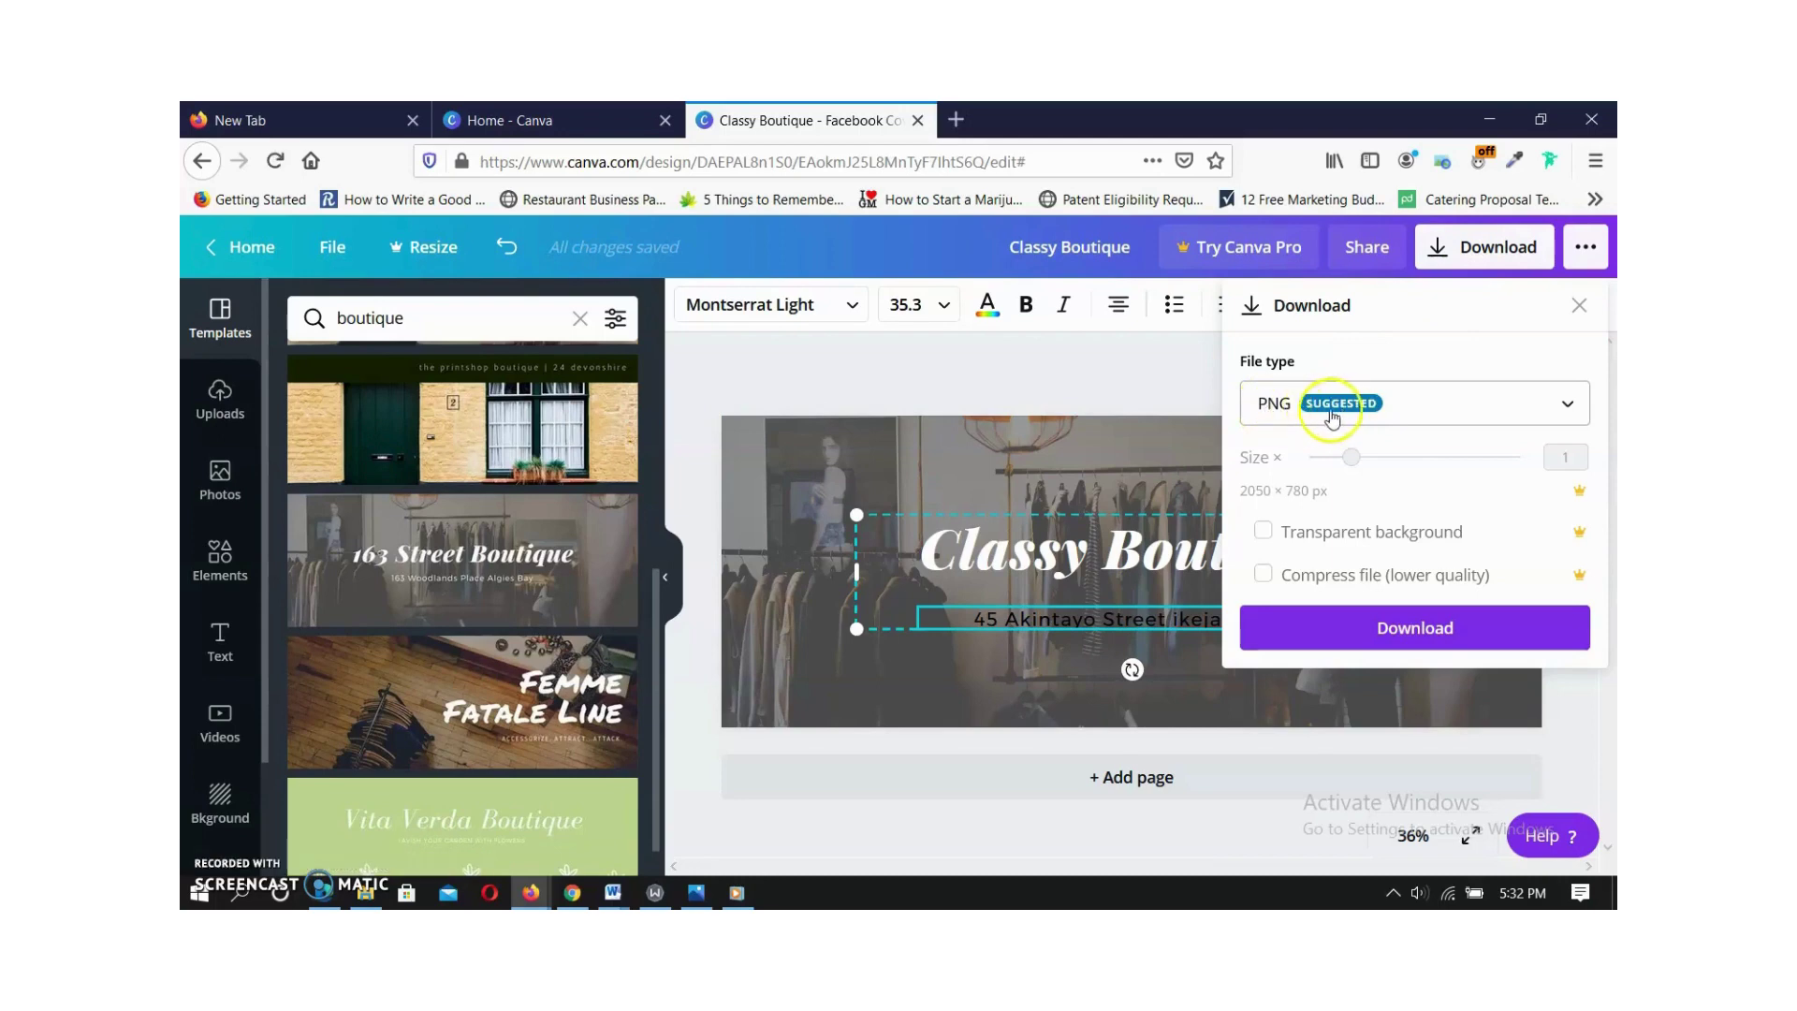
Download the cover as PNG, saving Classy Boutique.png, and close the Content Planner popup.
click(1390, 635)
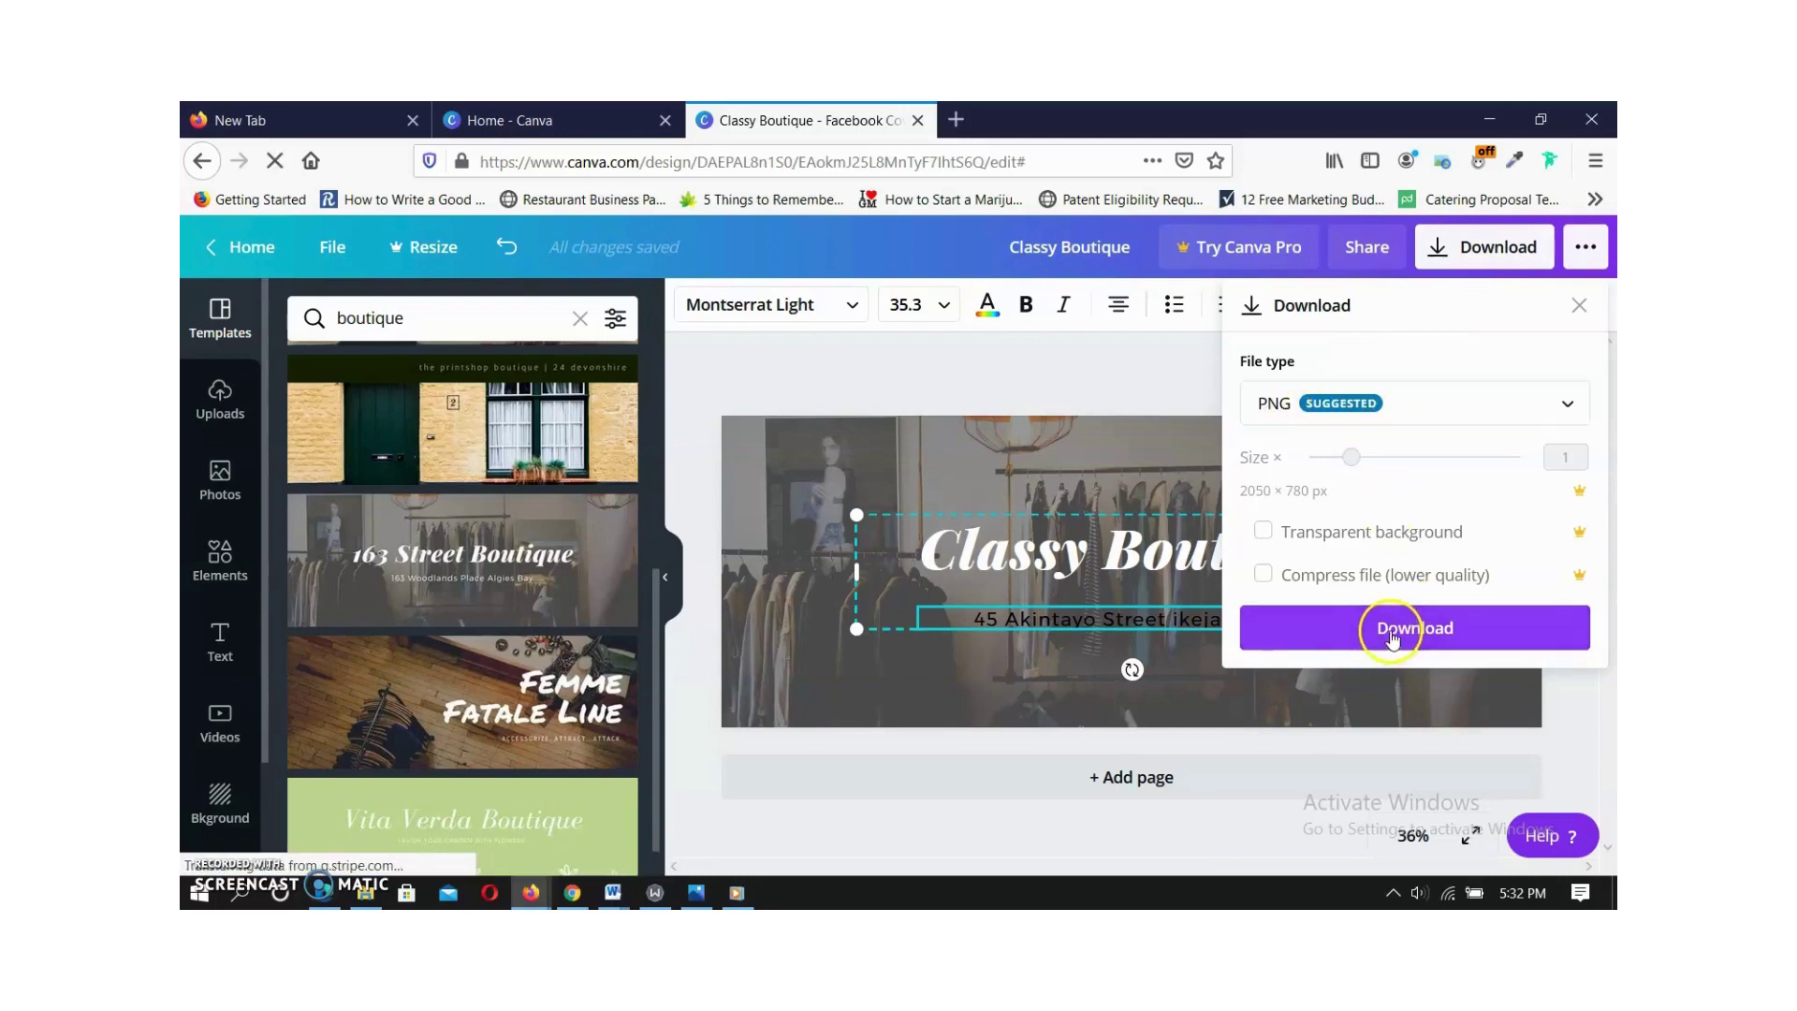
click(1392, 633)
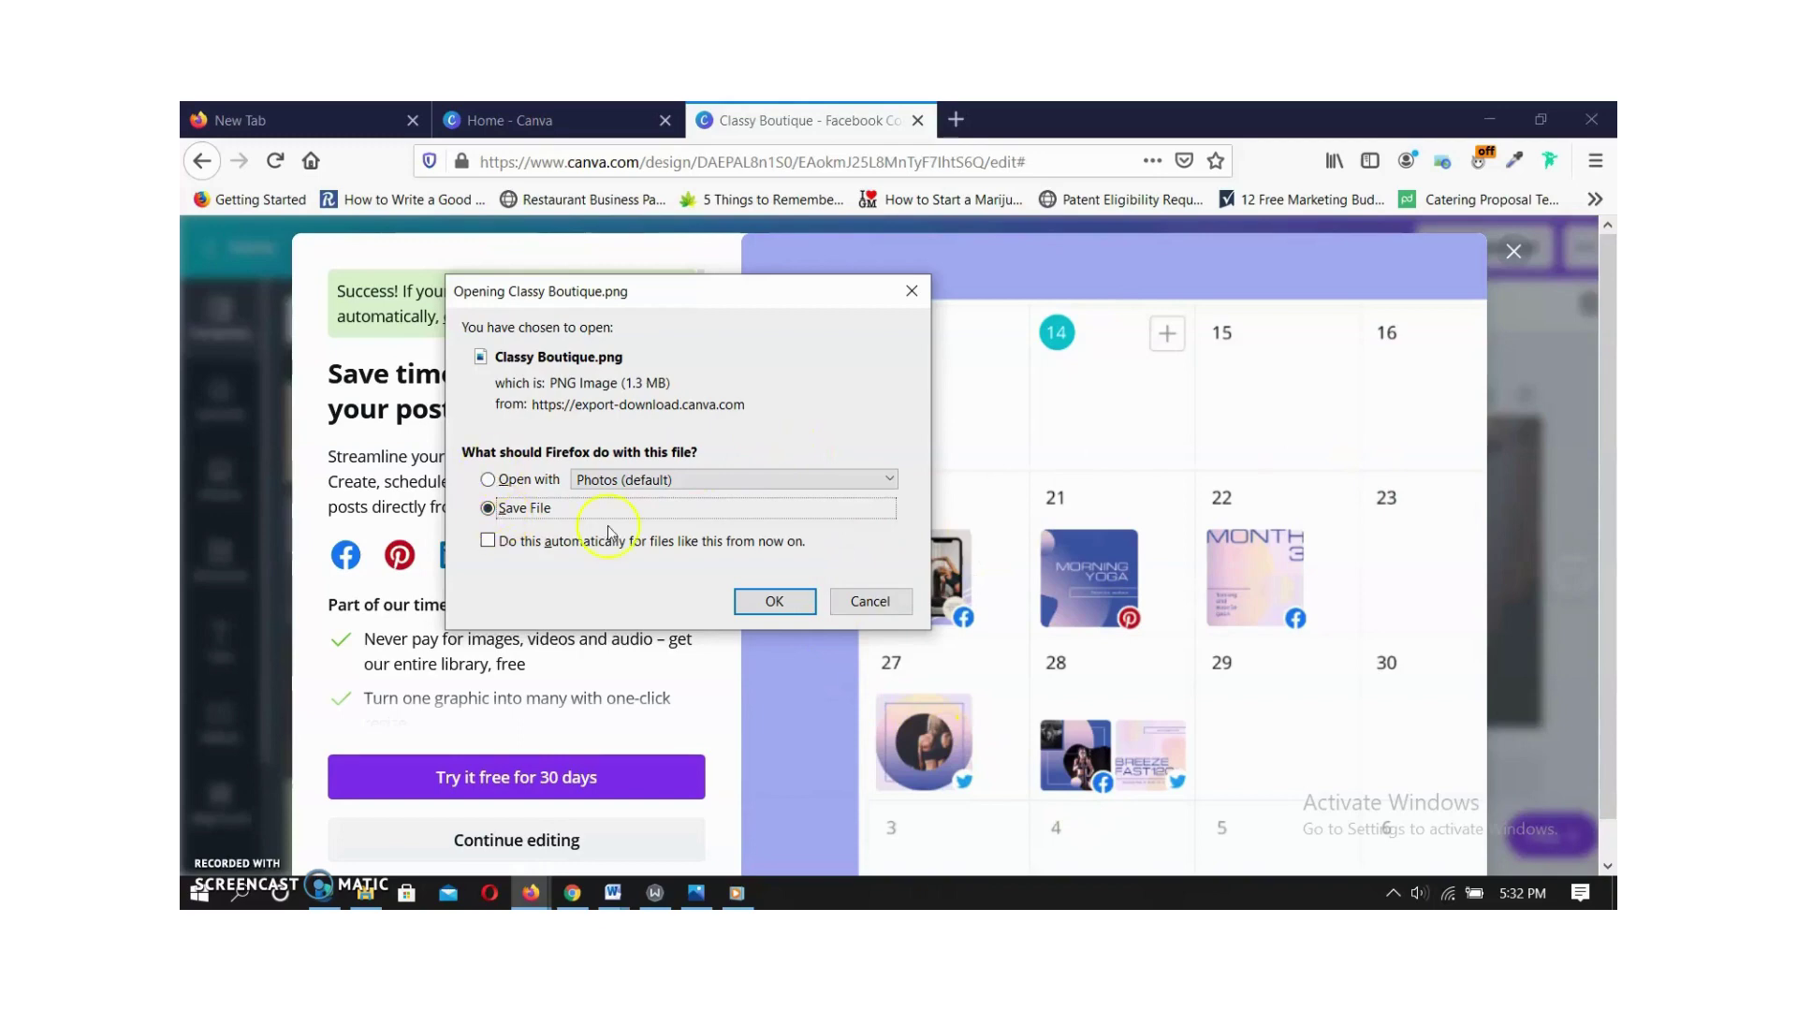
click(755, 597)
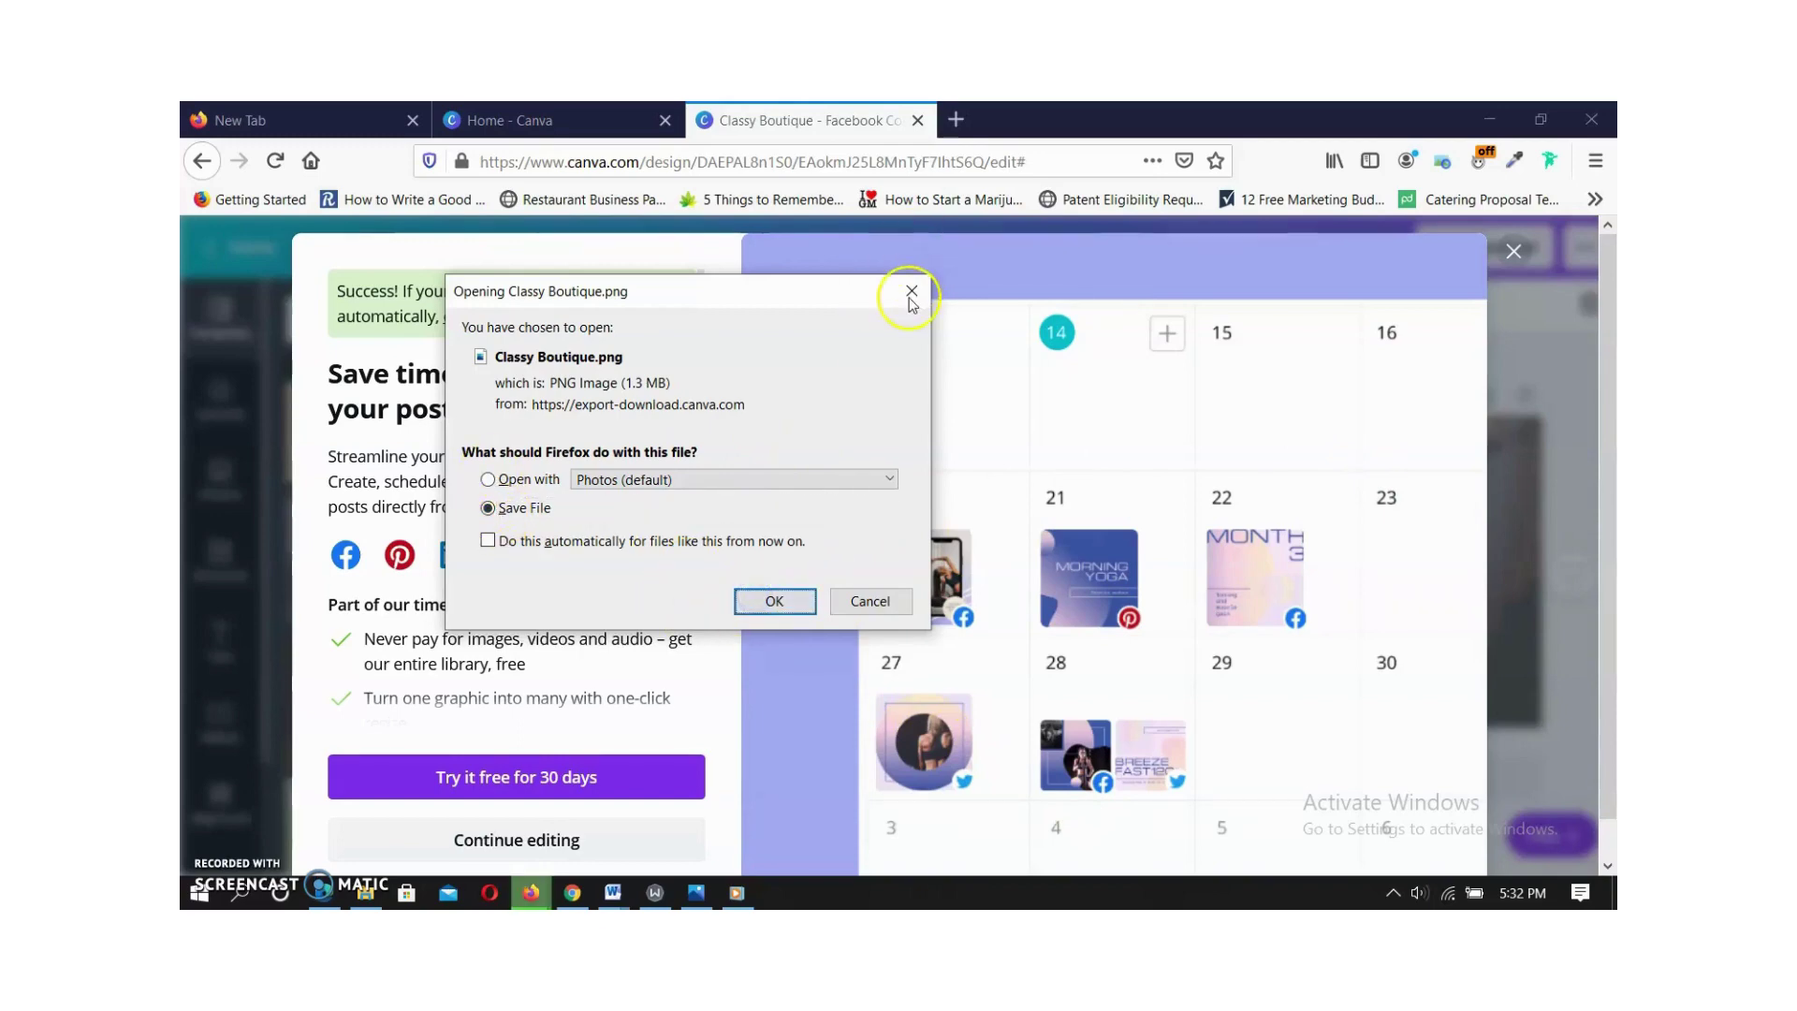
click(1513, 250)
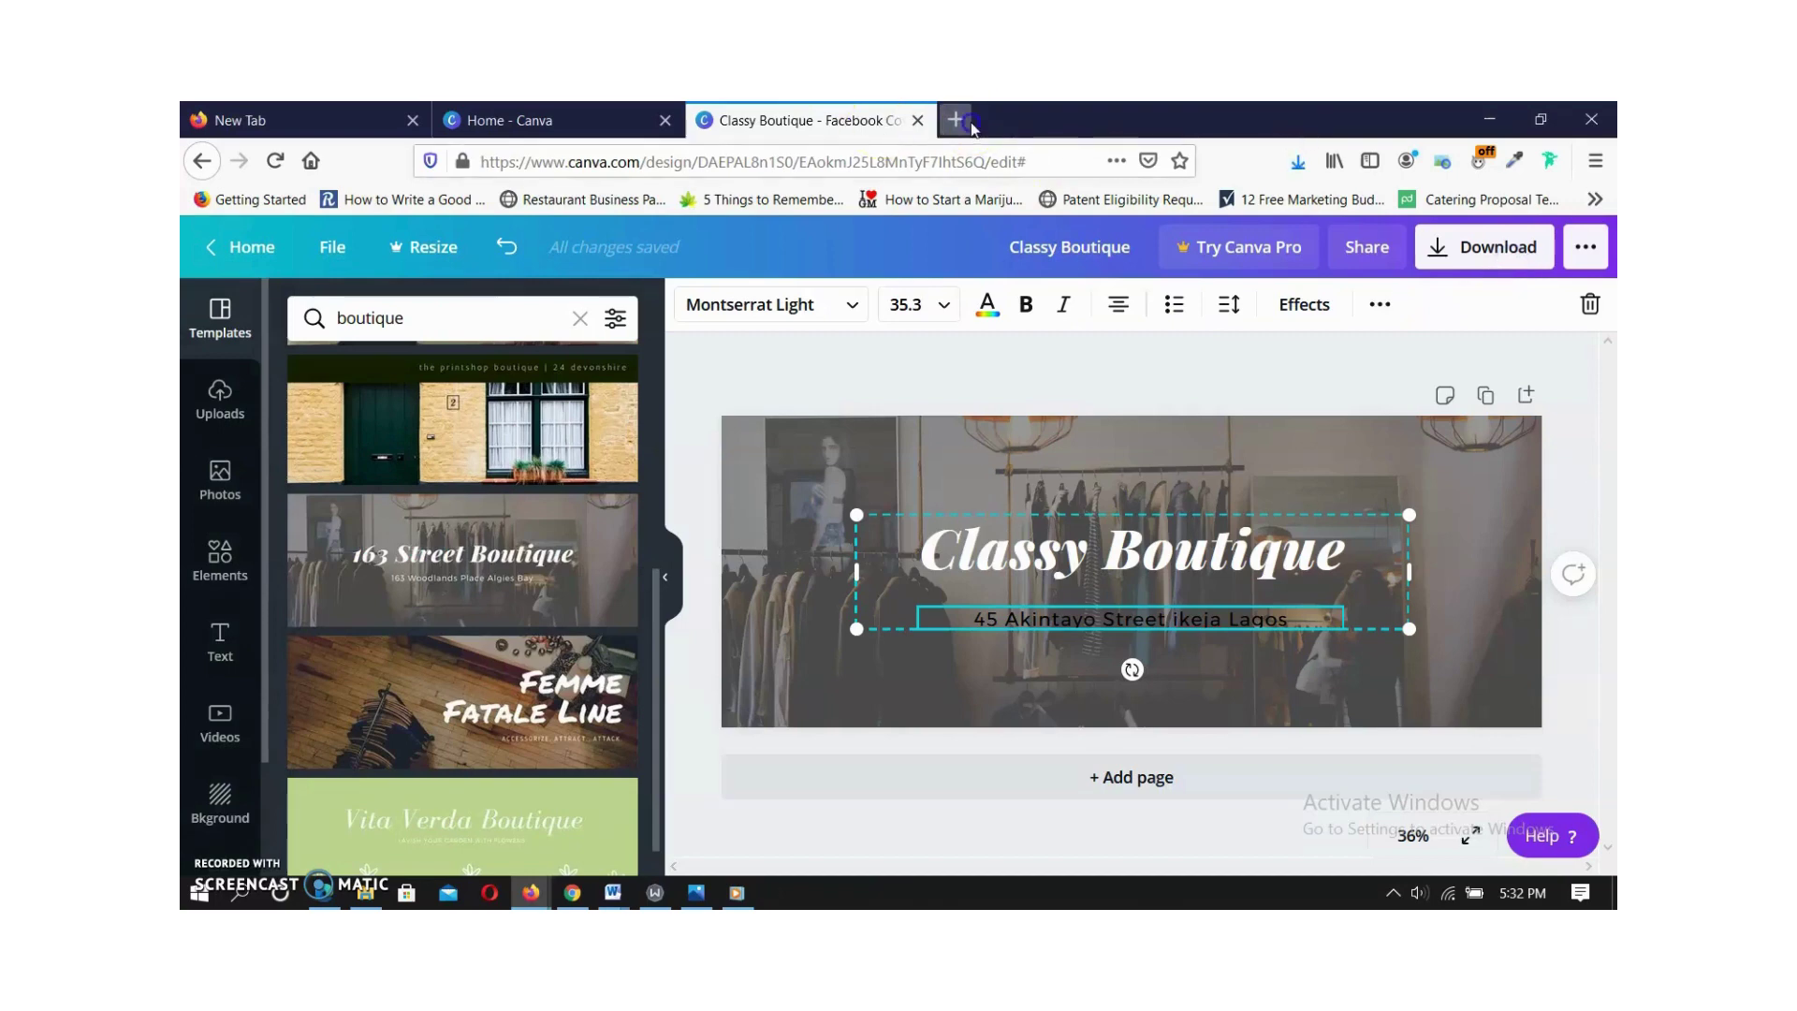
click(959, 122)
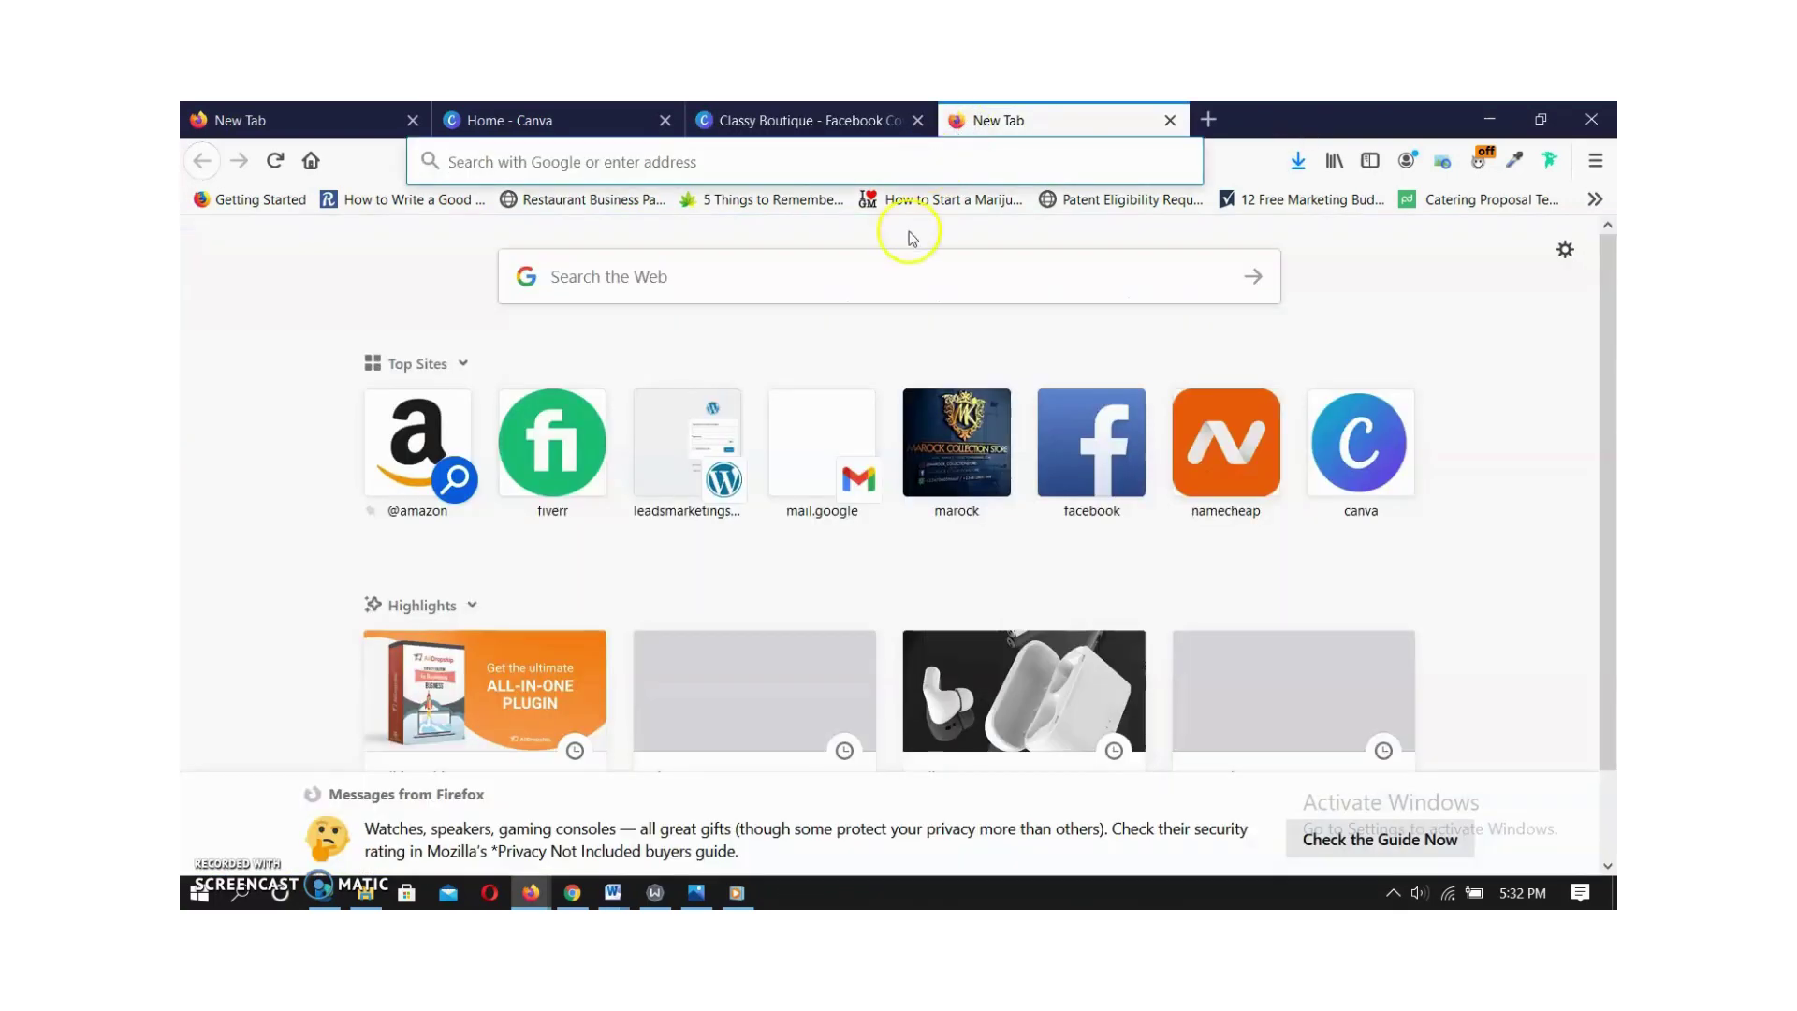
Search Google for 'boutique' in the new Firefox tab.
click(908, 273)
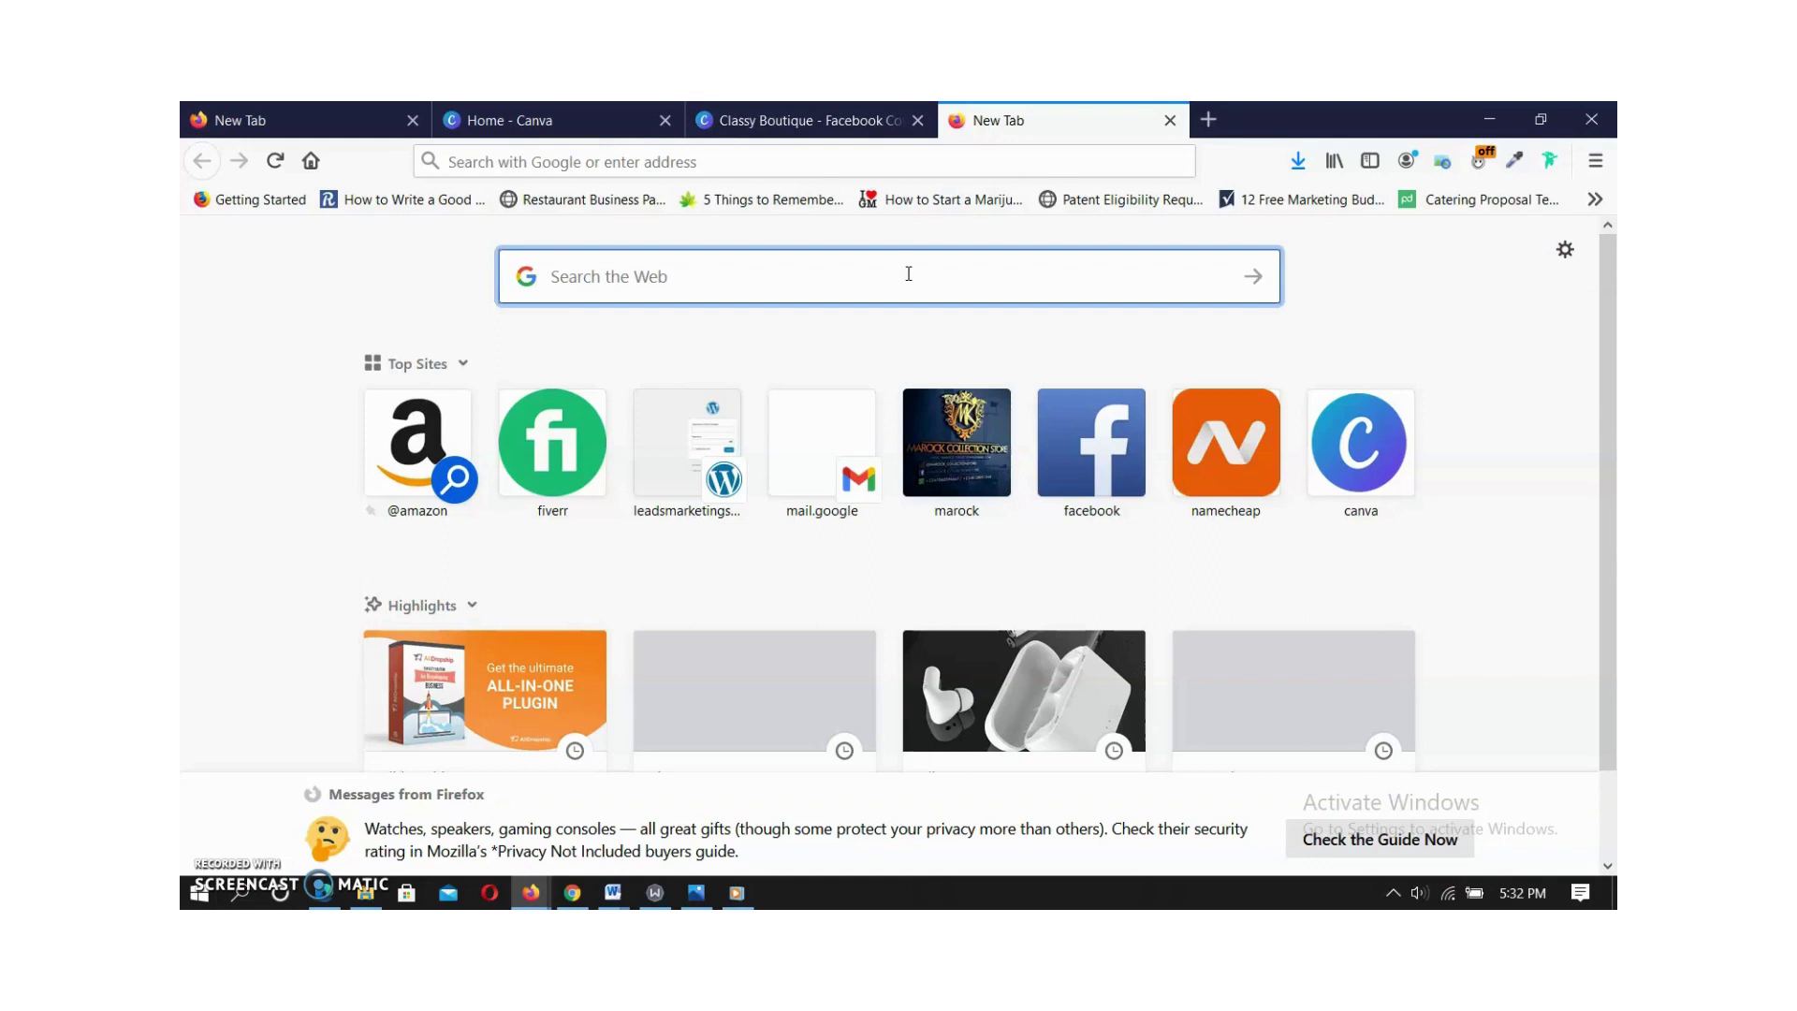
text(bouti)
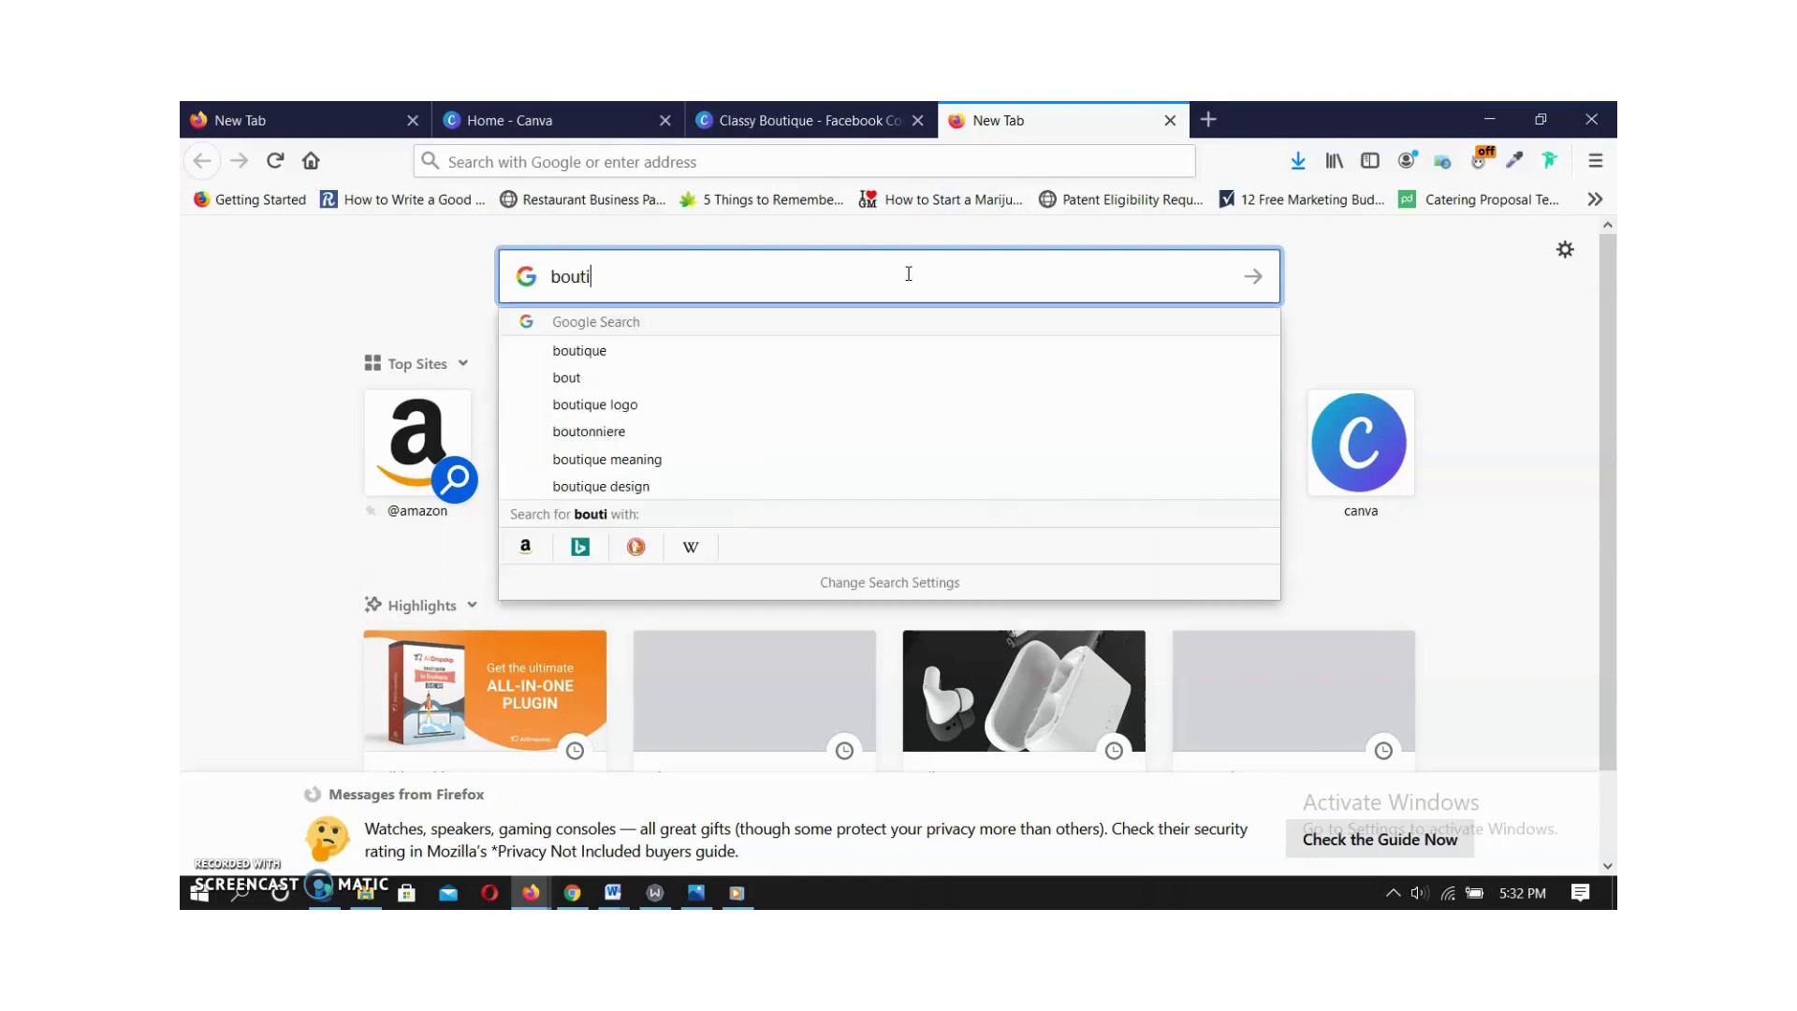
text(que)
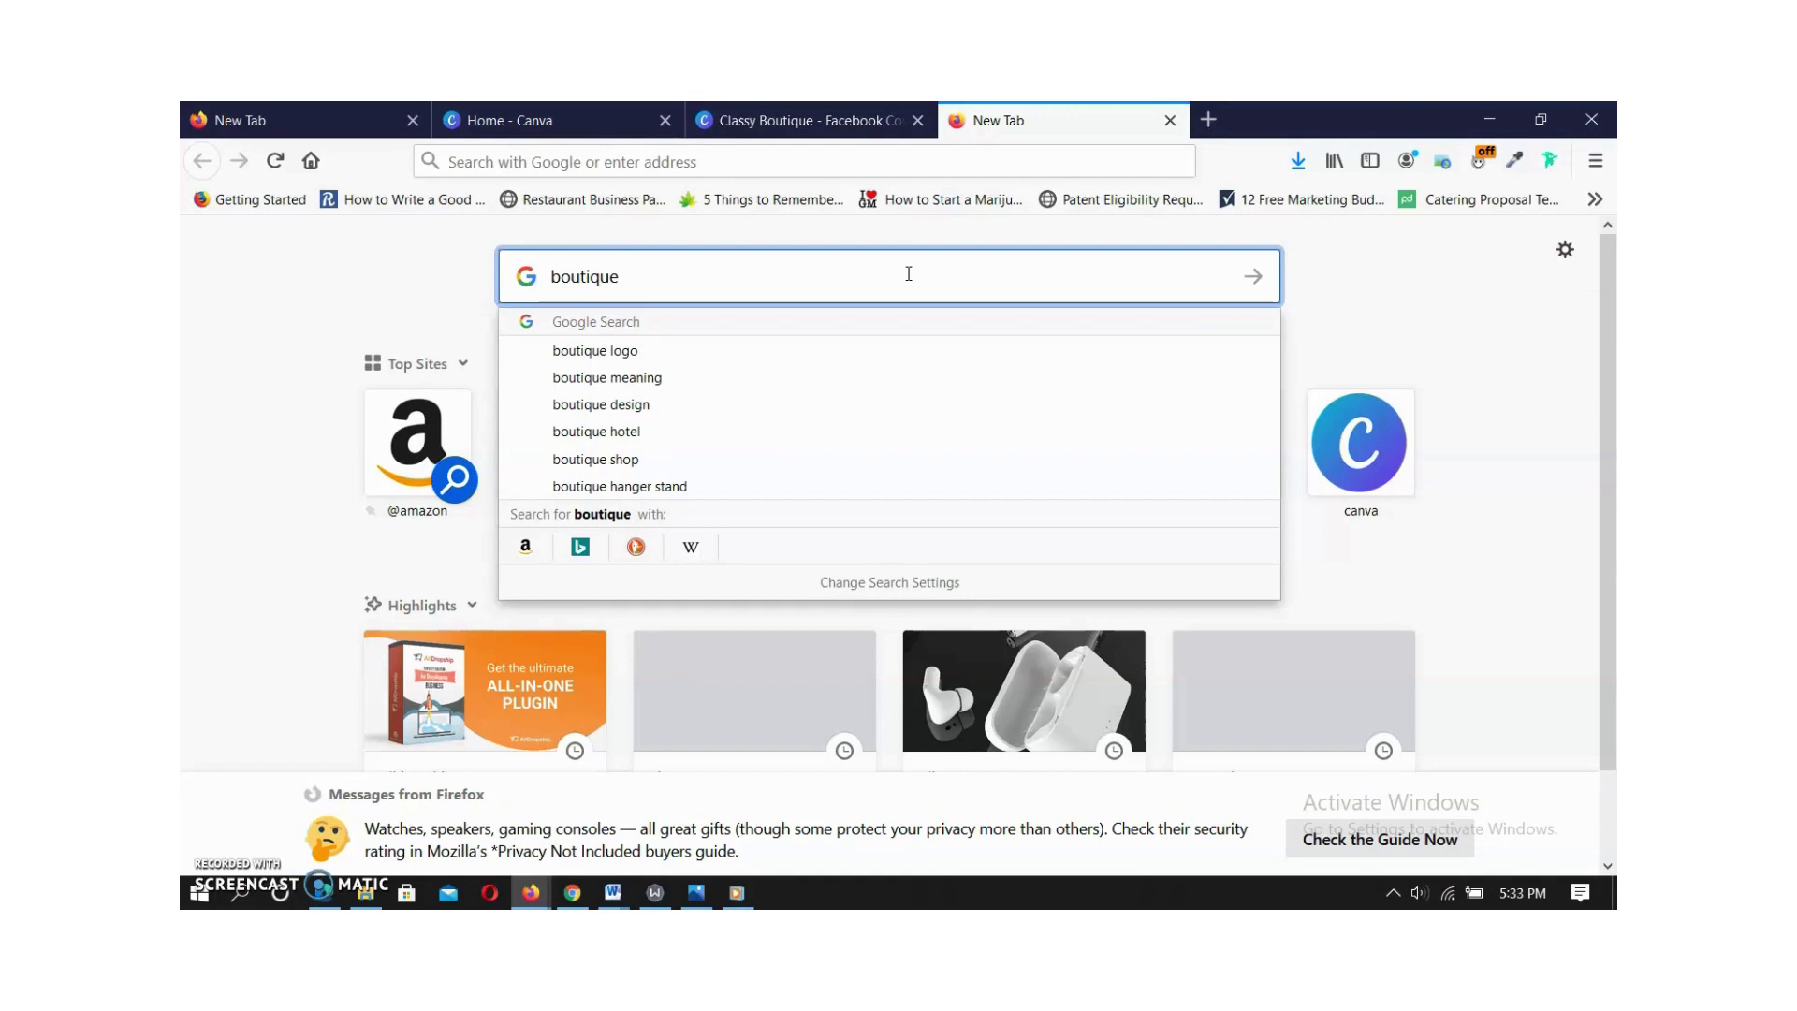
key(Return)
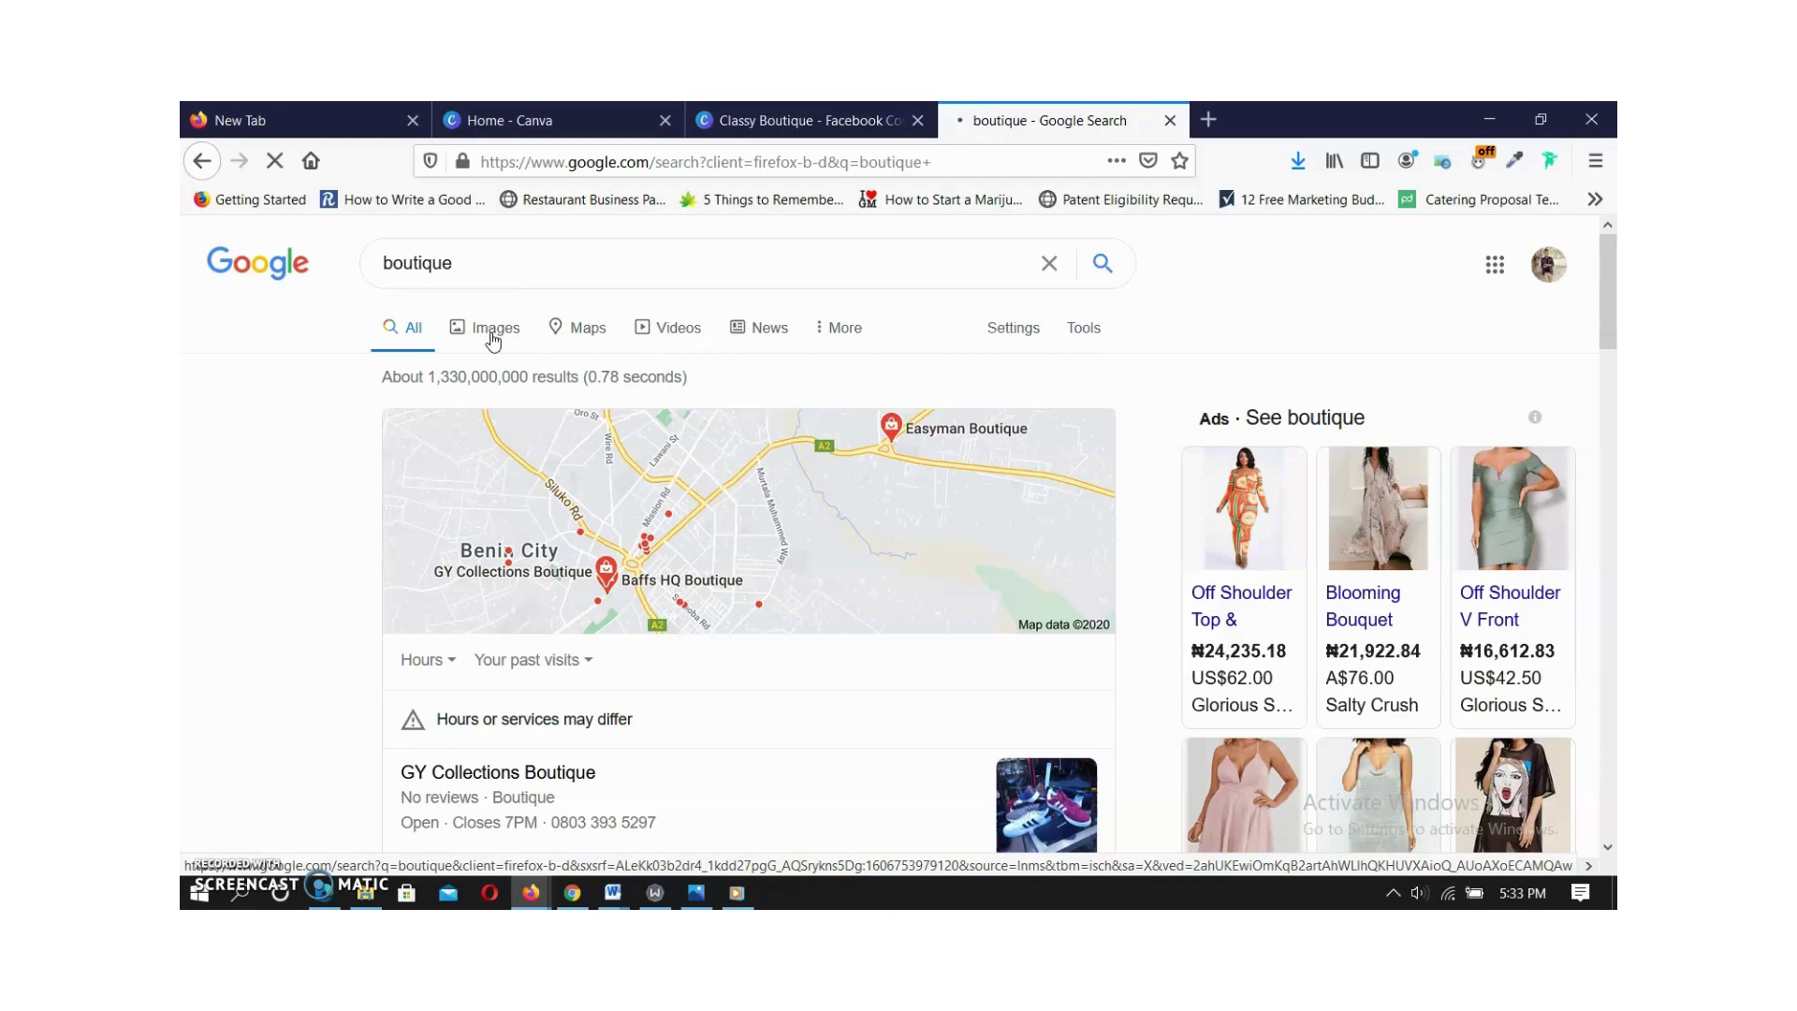
Switch the Google results for 'boutique' to image results.
scroll(459, 562, down, 2)
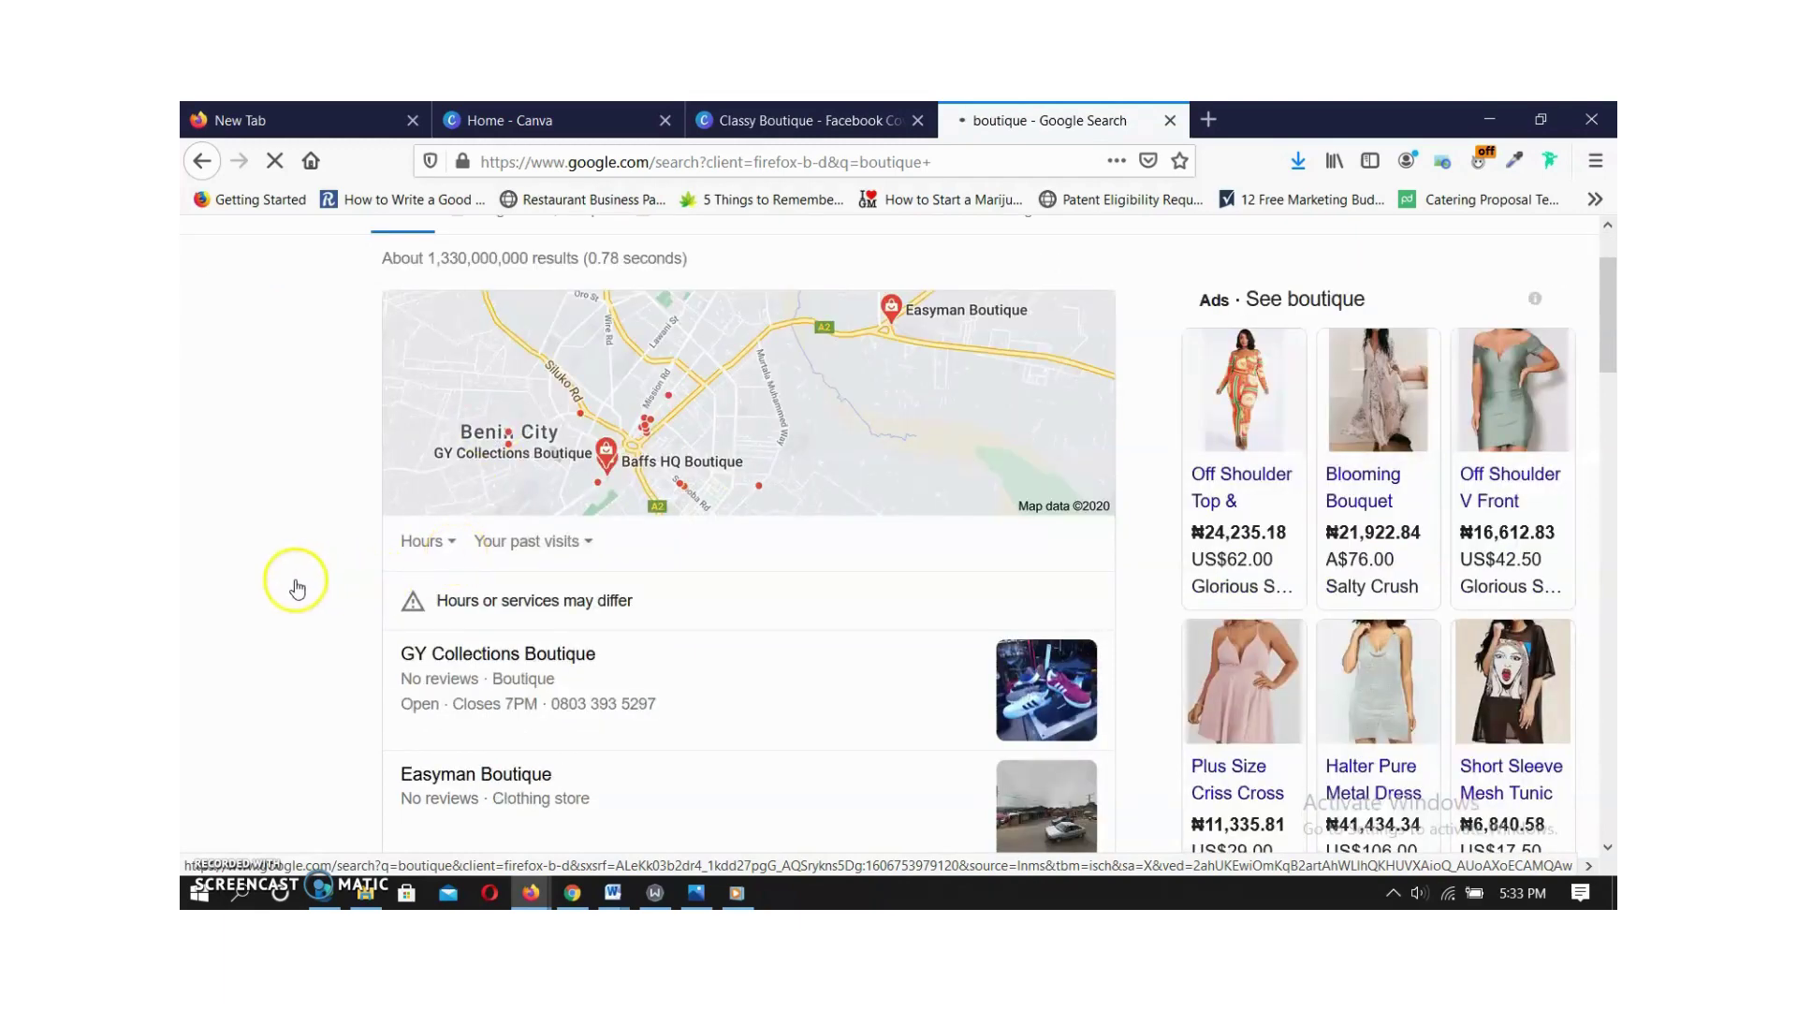
scroll(286, 581, down, 4)
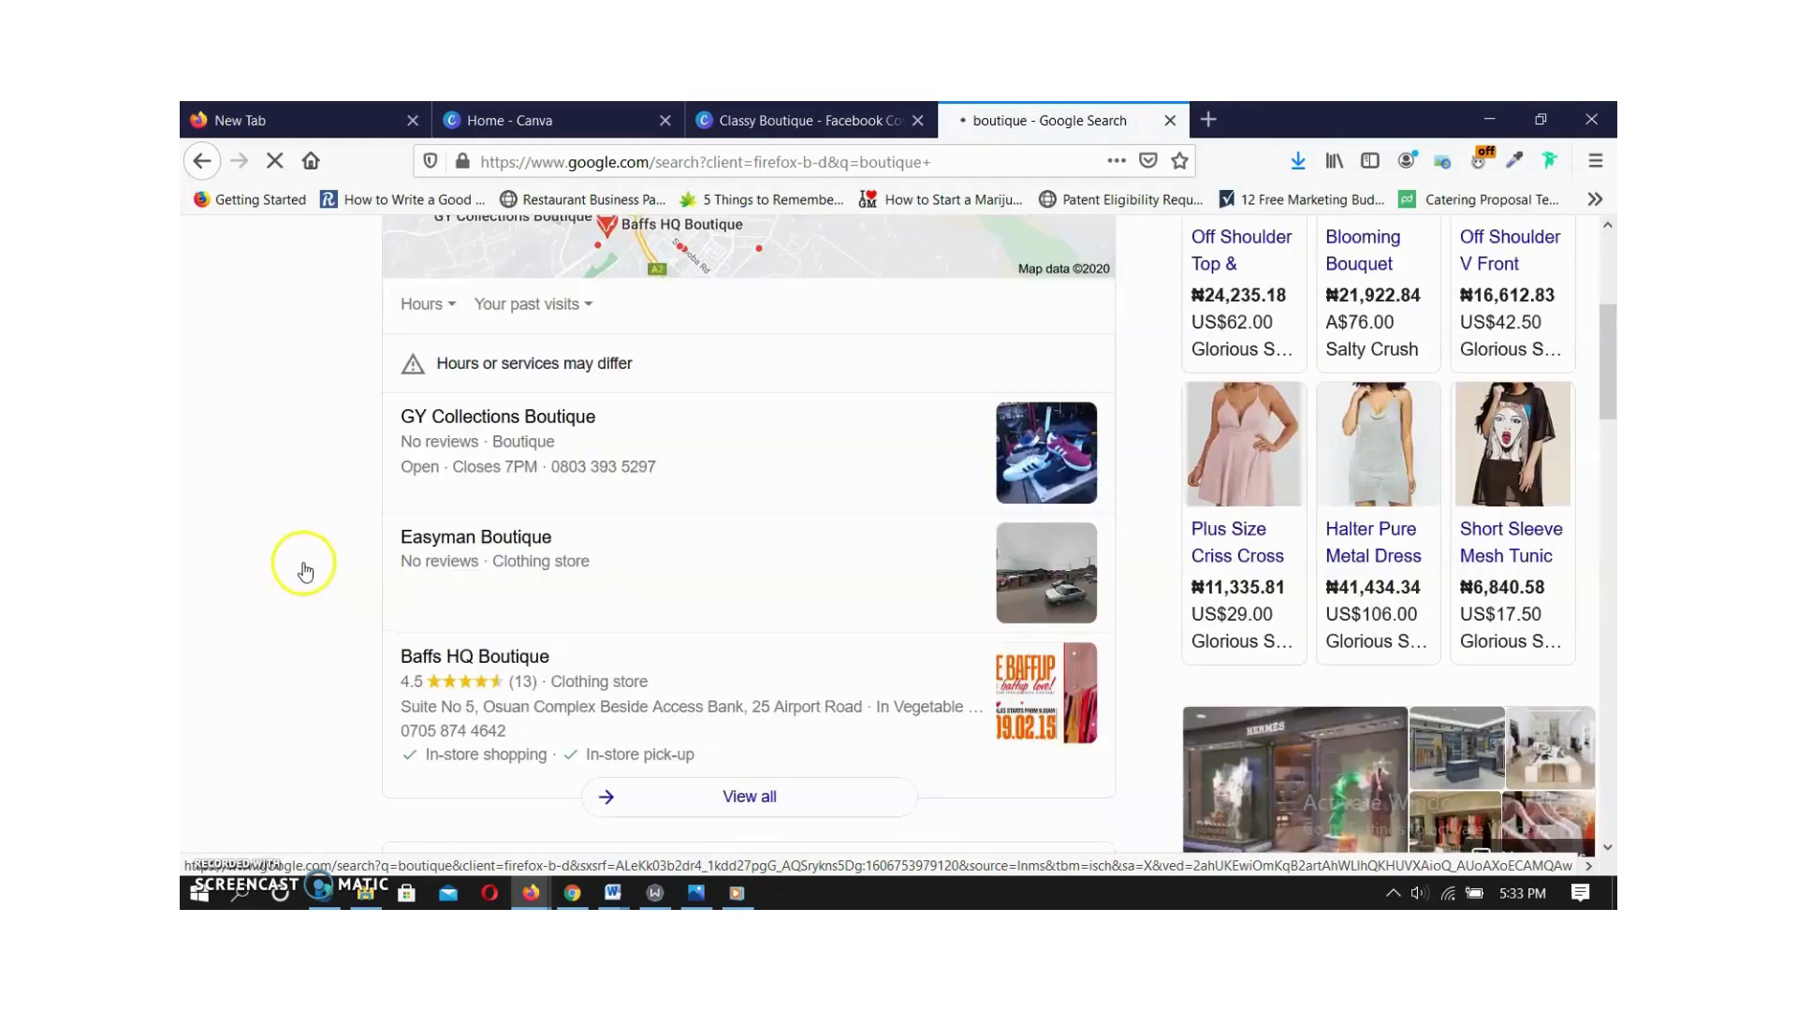
click(488, 755)
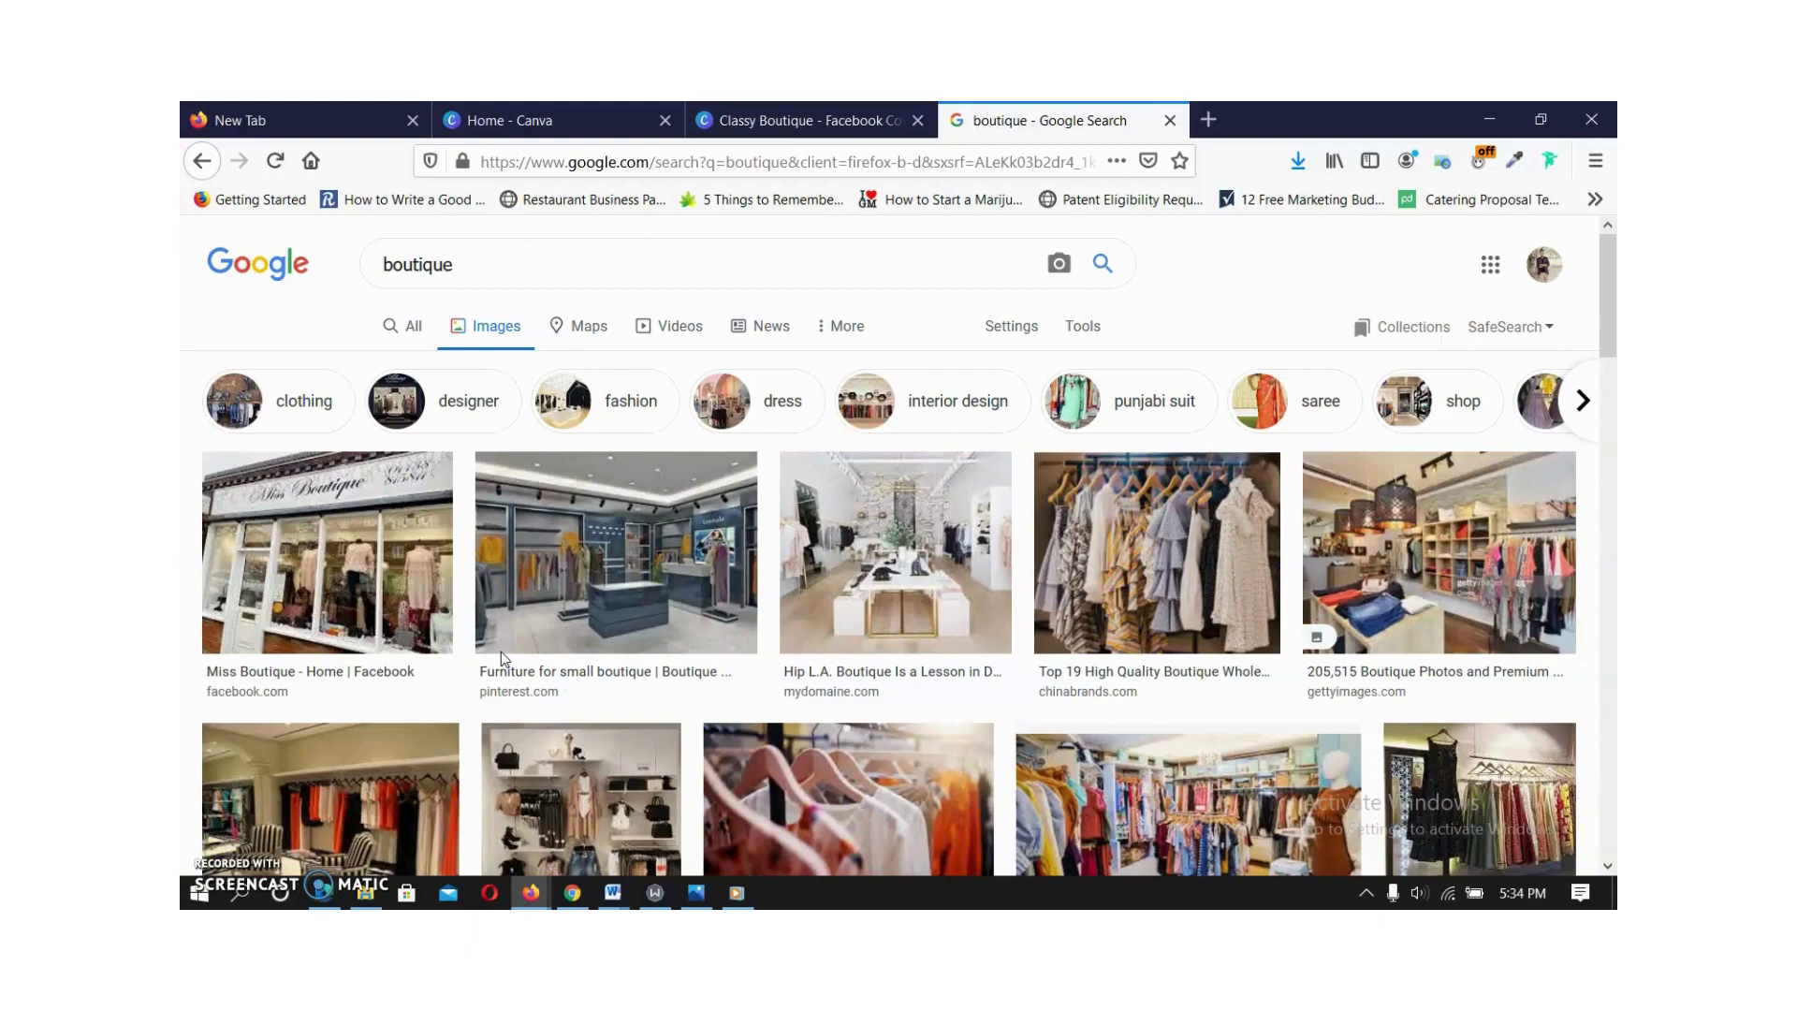
Browse the images and preview 'Opening a Clothing Boutique – Dont Walk Fashion'.
scroll(1095, 524, down, 2)
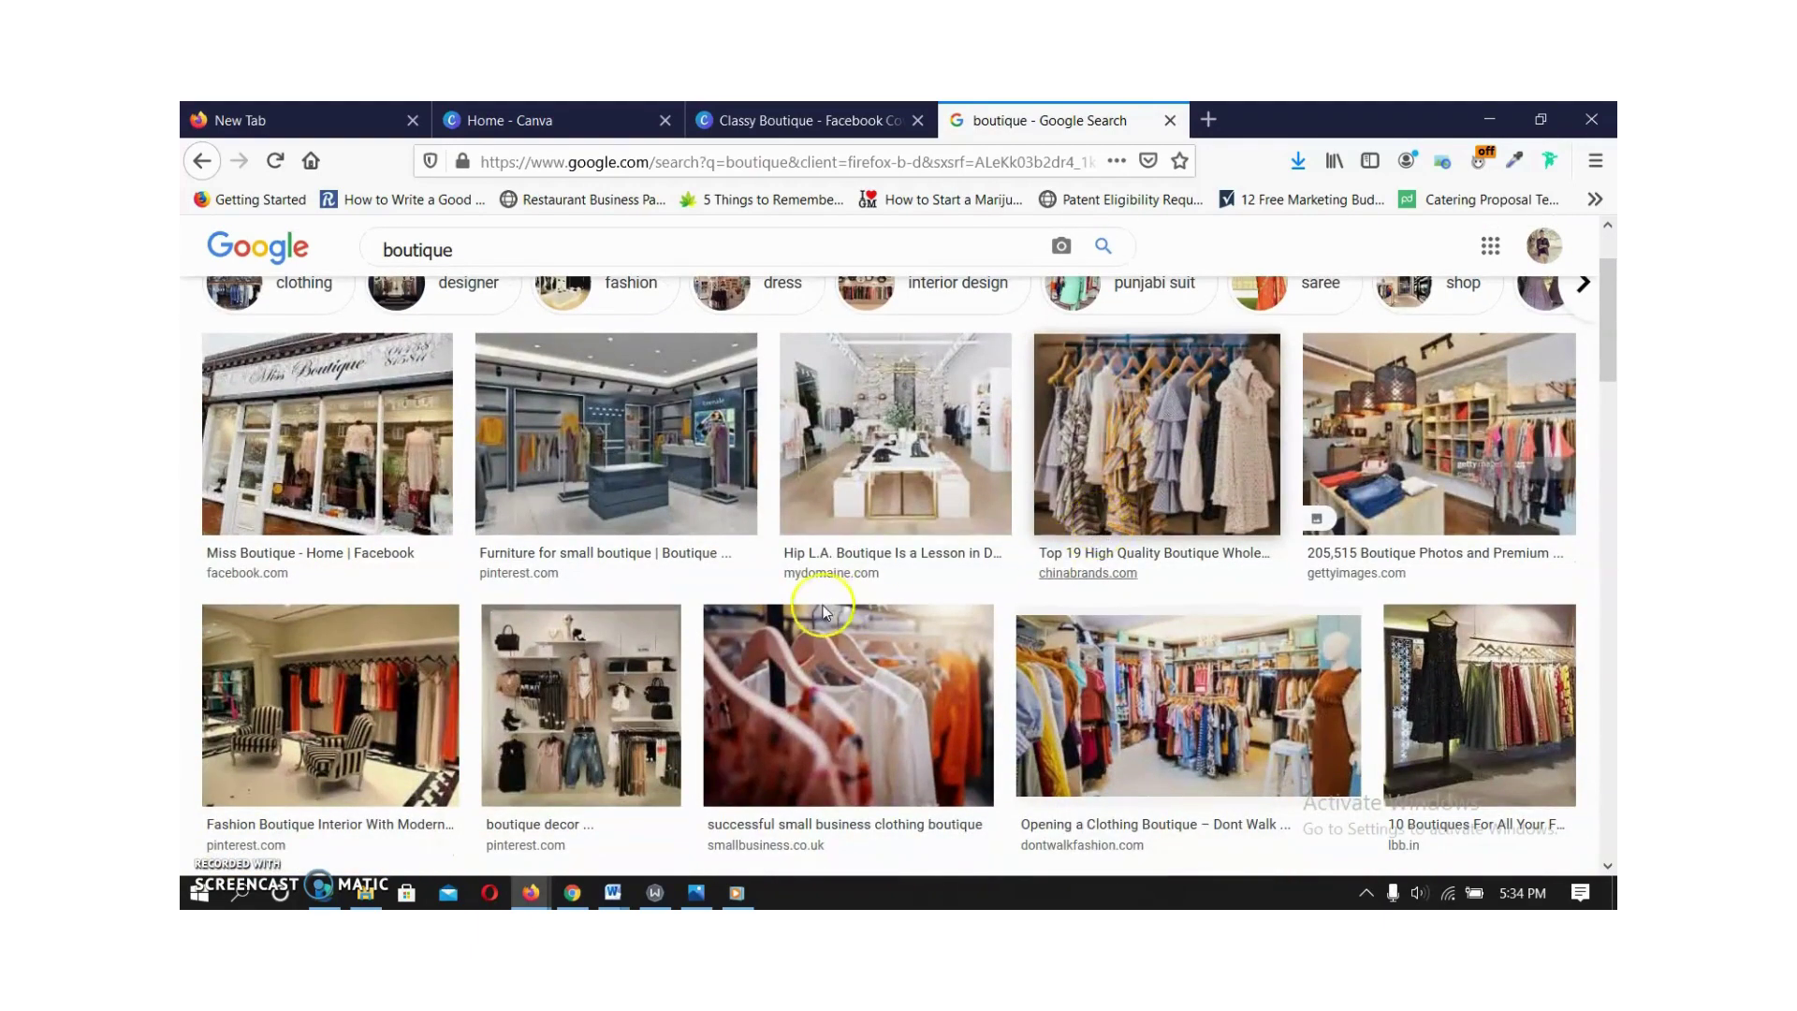
scroll(964, 567, down, 2)
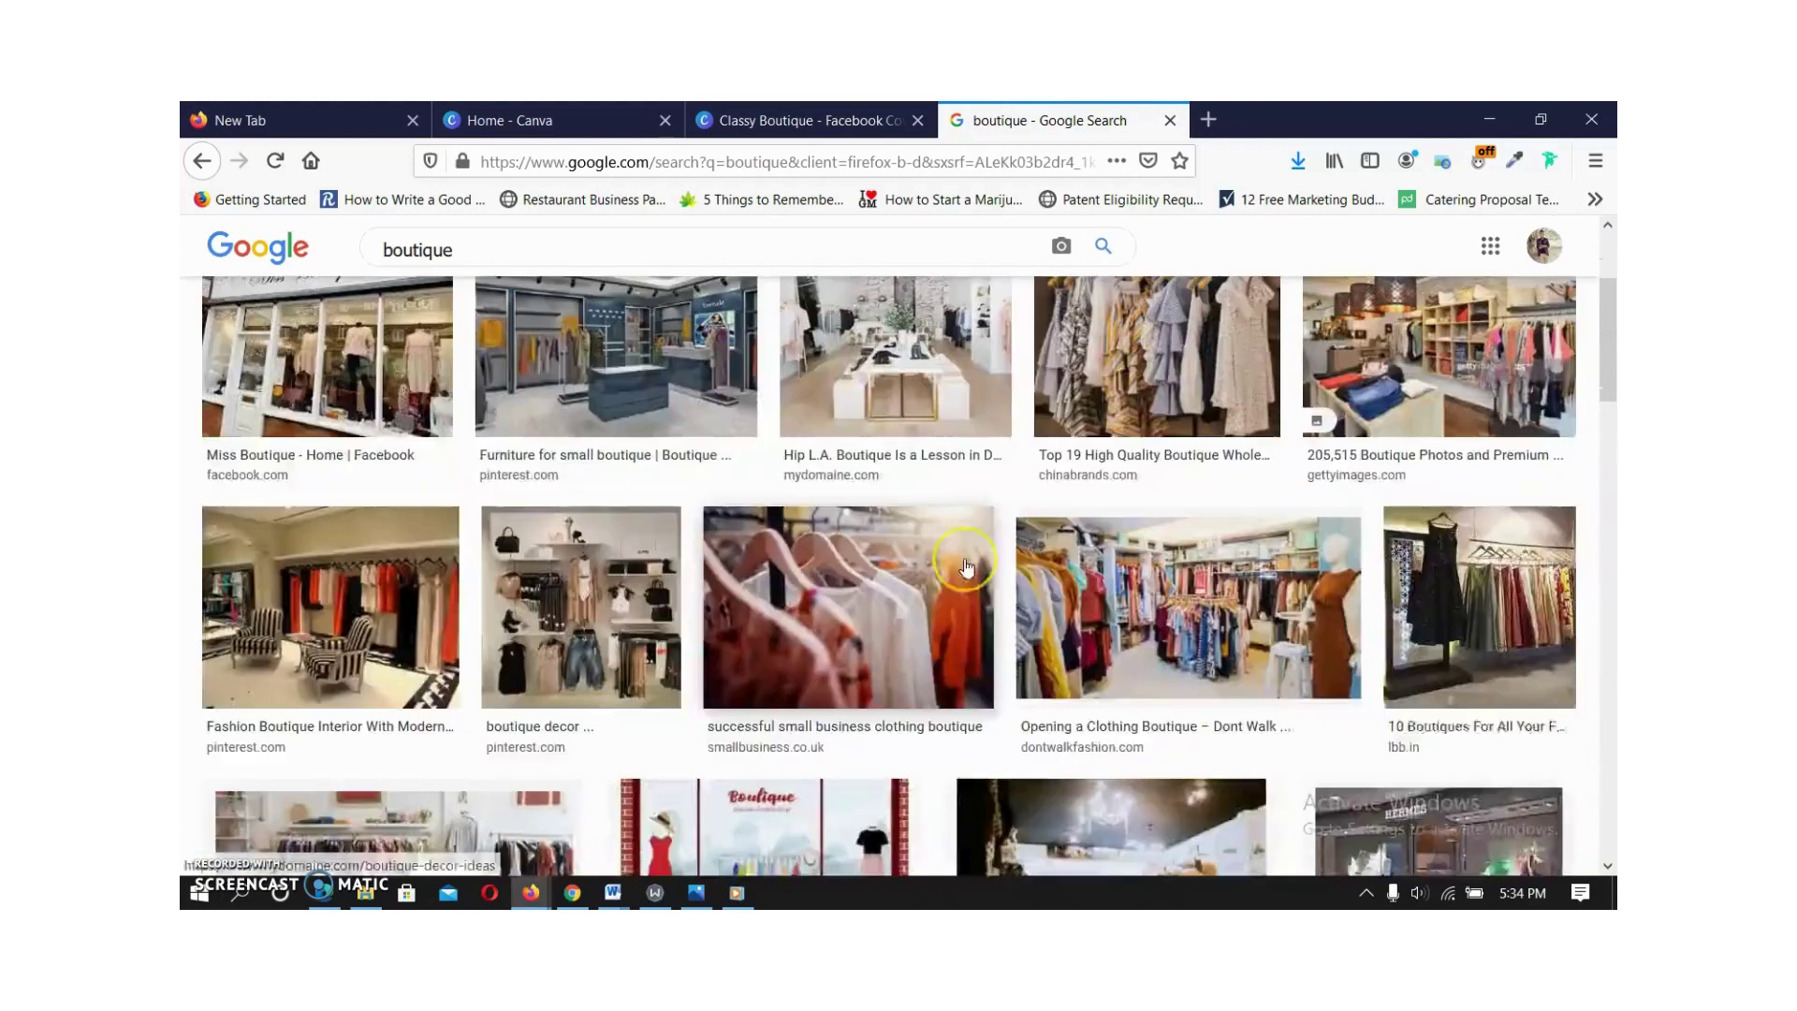
scroll(969, 569, down, 2)
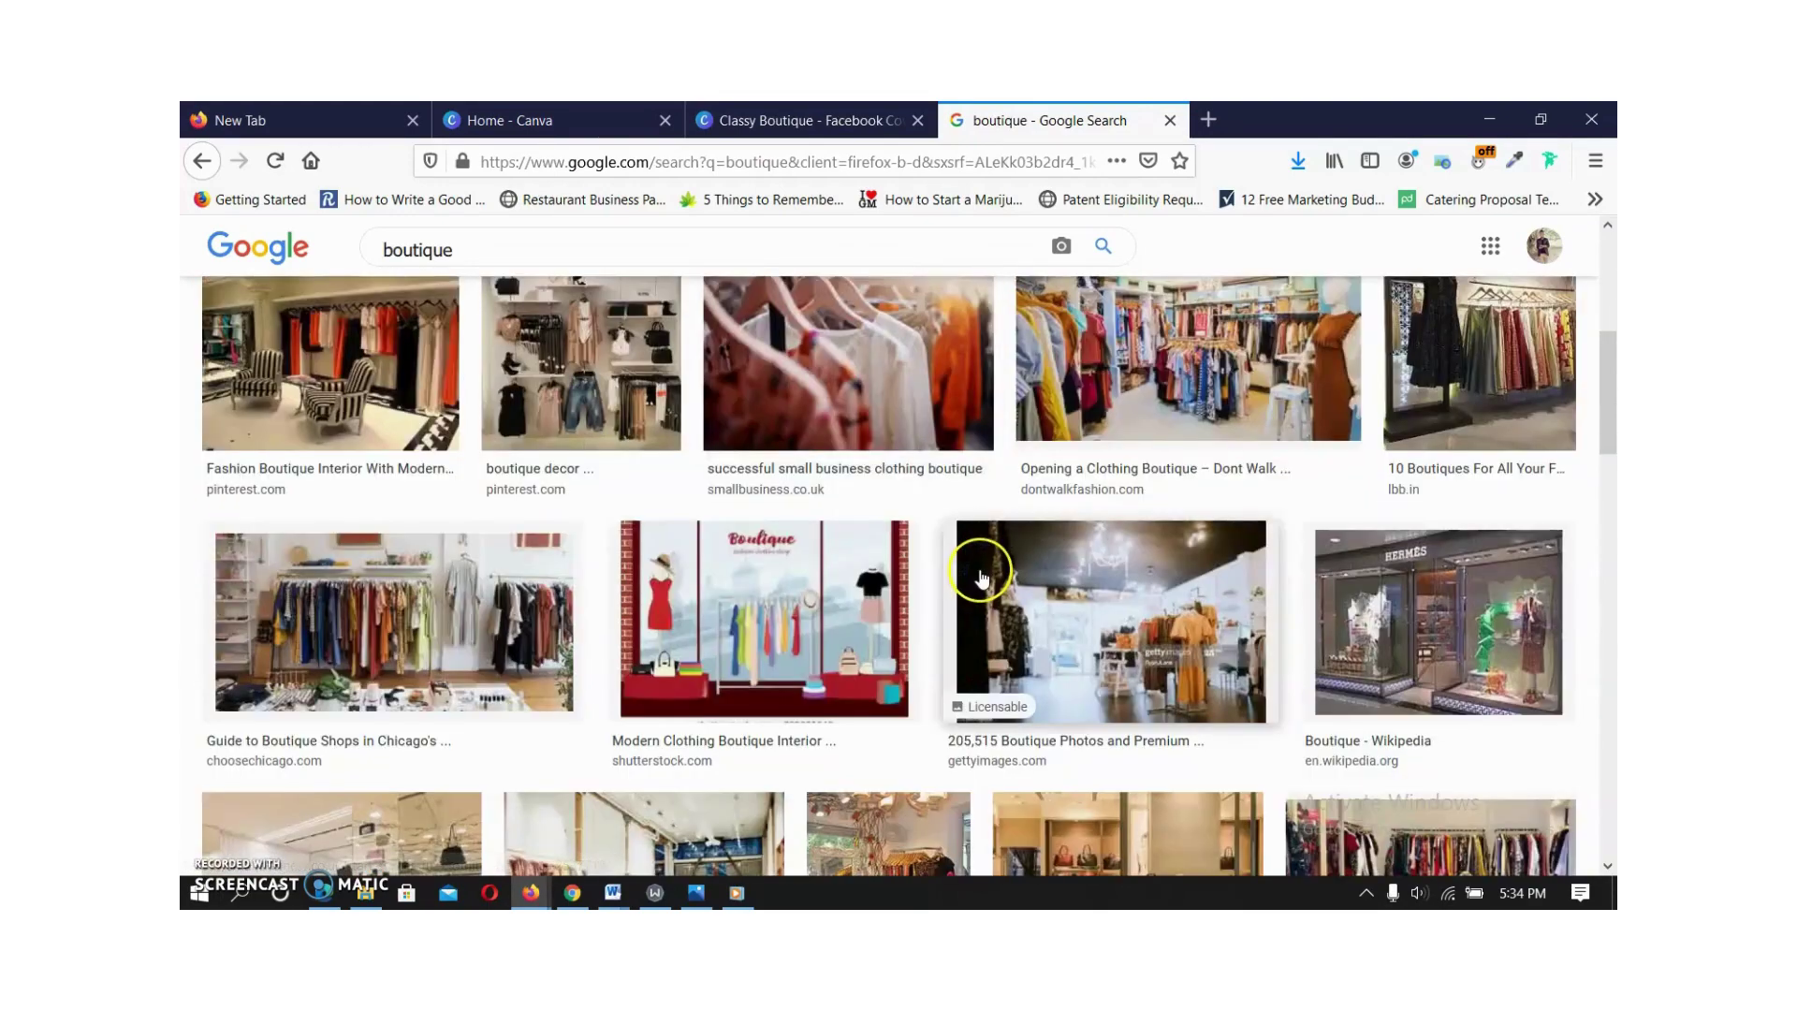
scroll(980, 577, down, 1)
scroll(981, 576, down, 3)
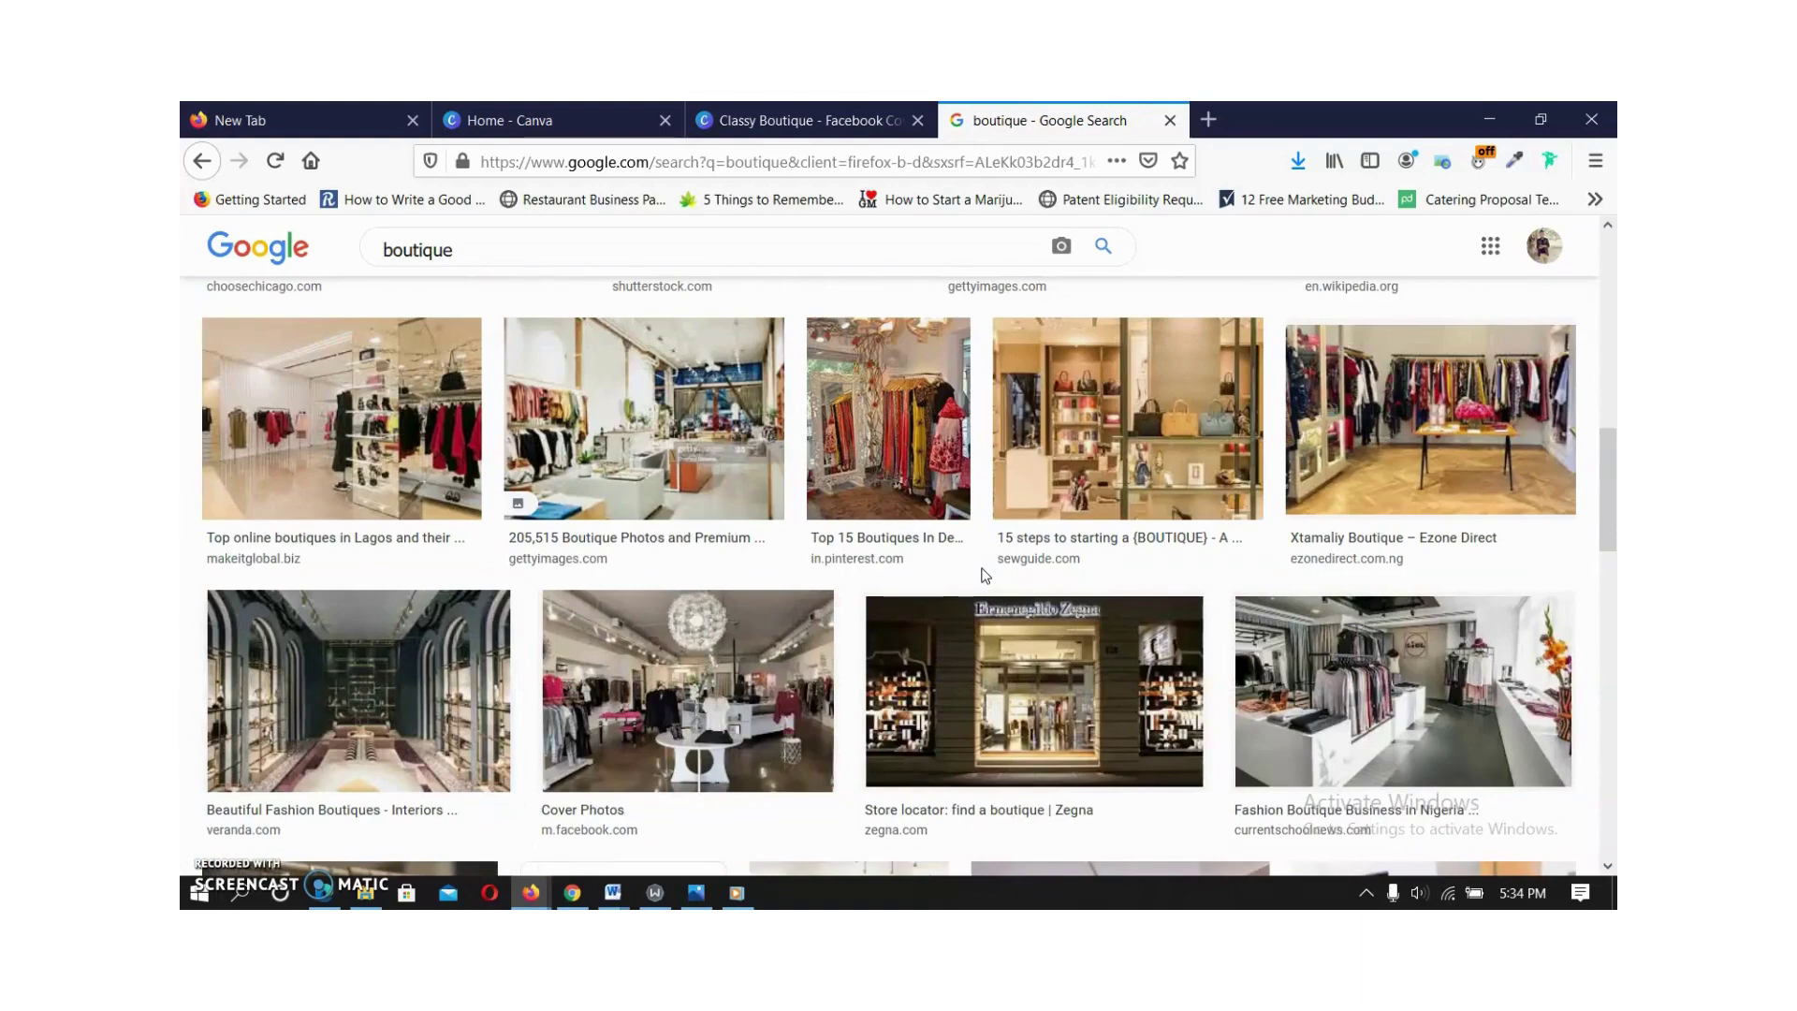
scroll(986, 576, up, 3)
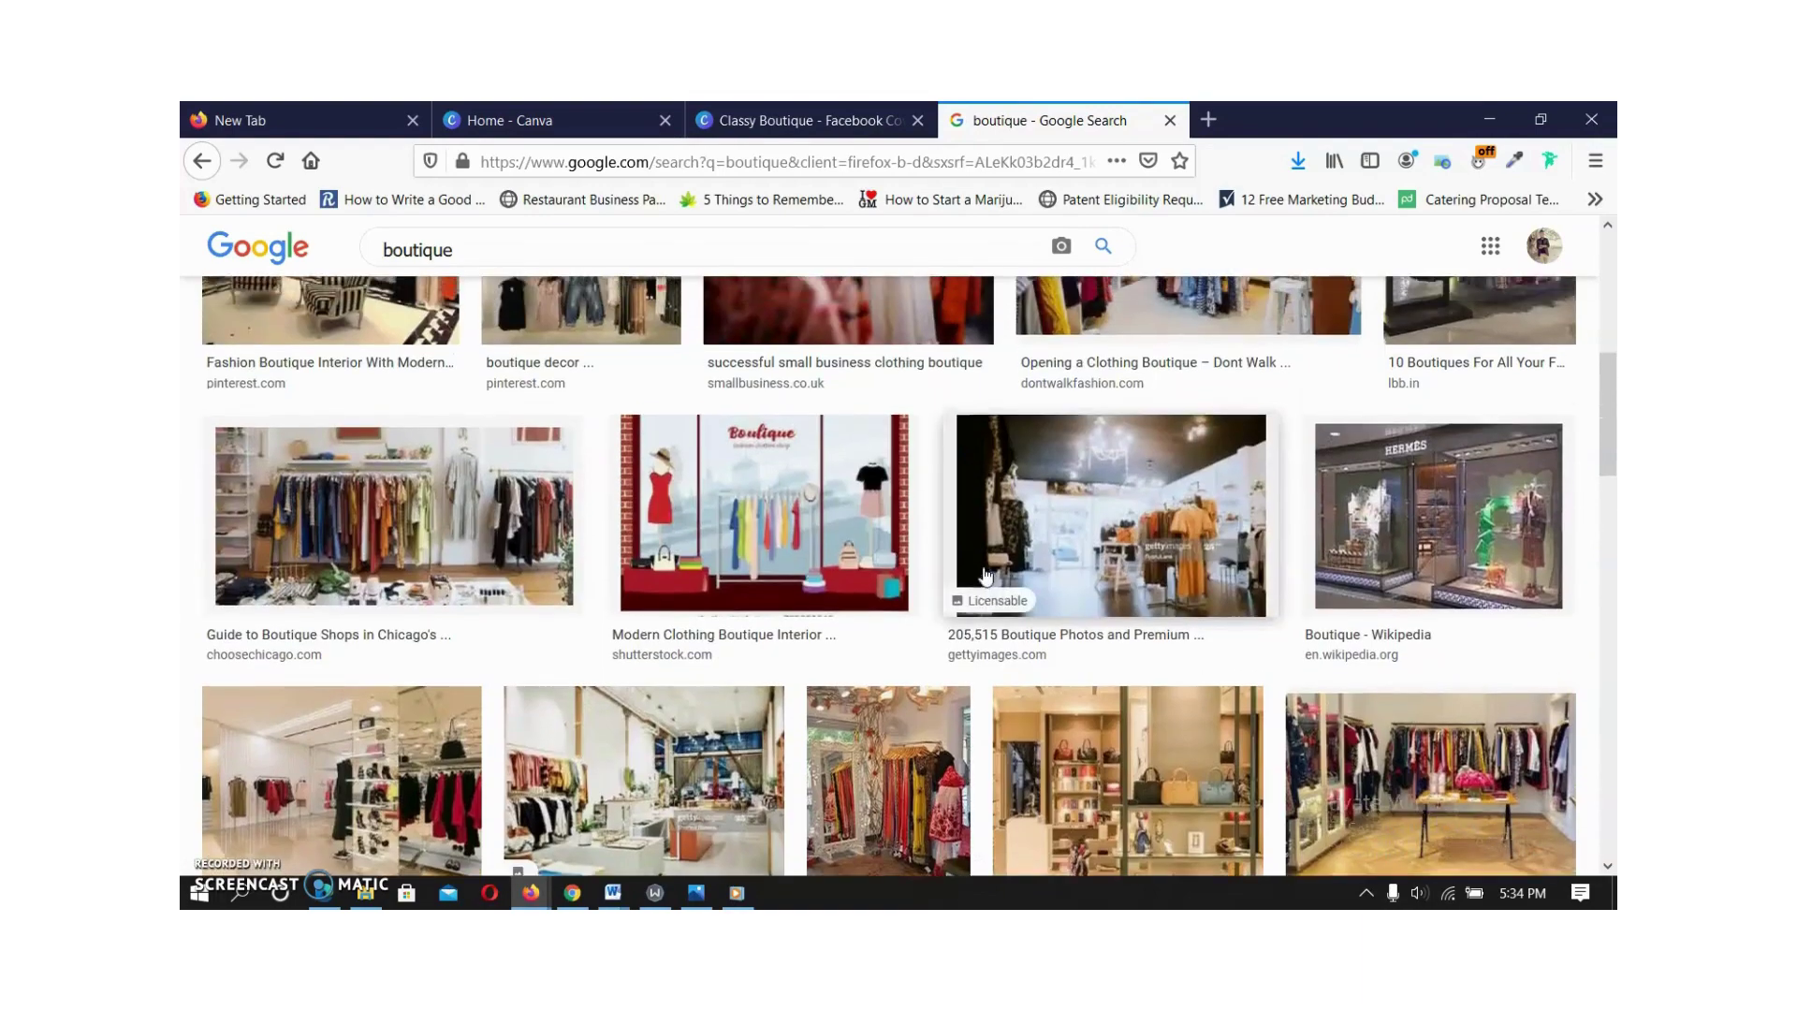
scroll(985, 575, up, 3)
click(1176, 503)
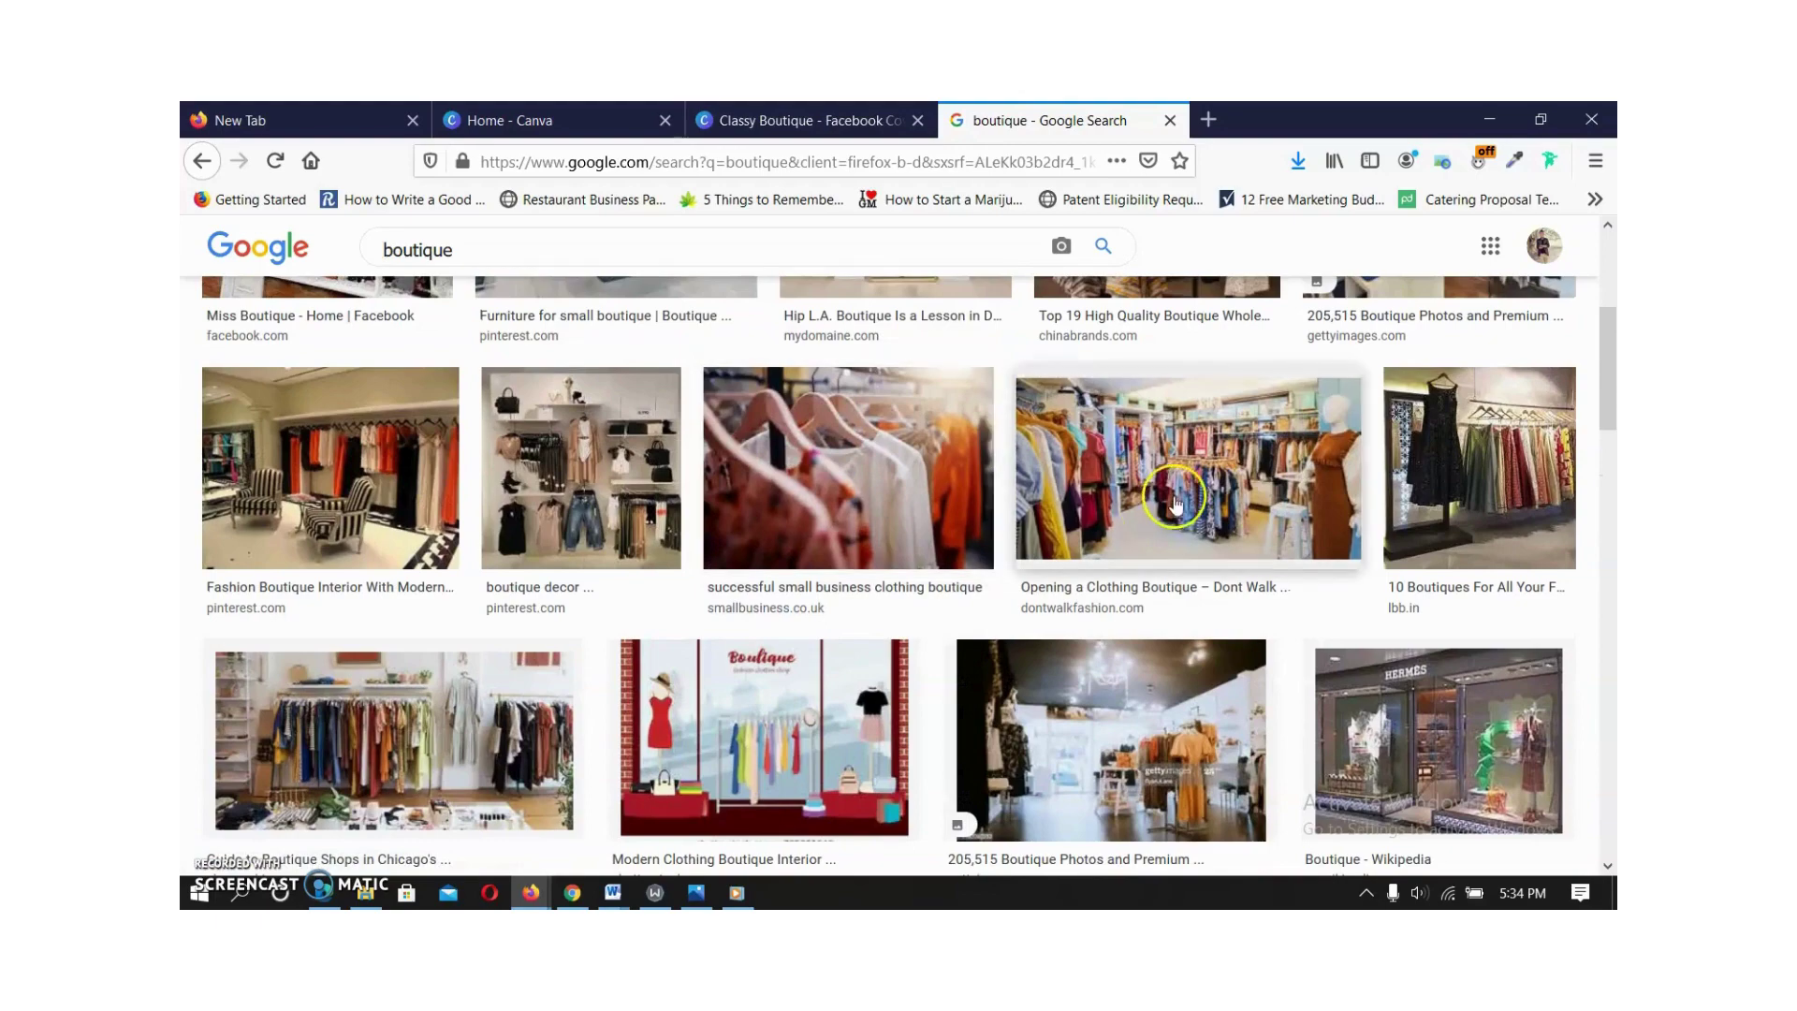
scroll(1170, 496, up, 4)
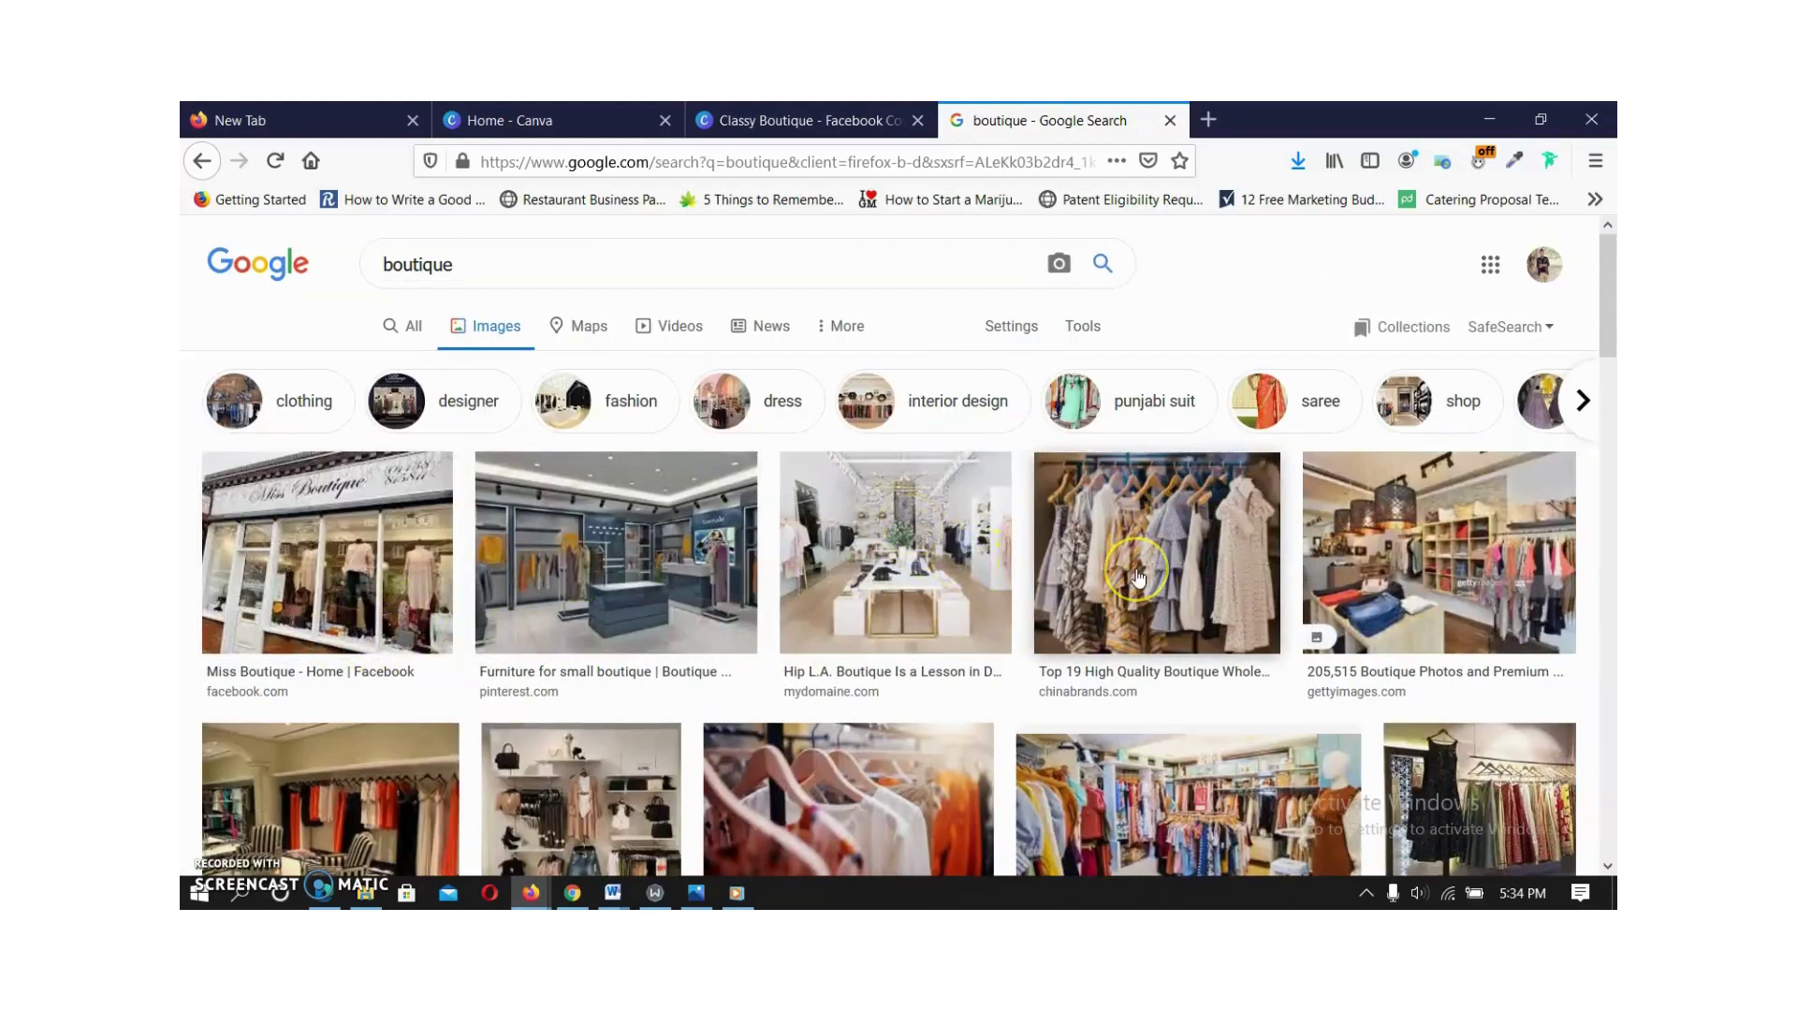
scroll(1139, 578, down, 3)
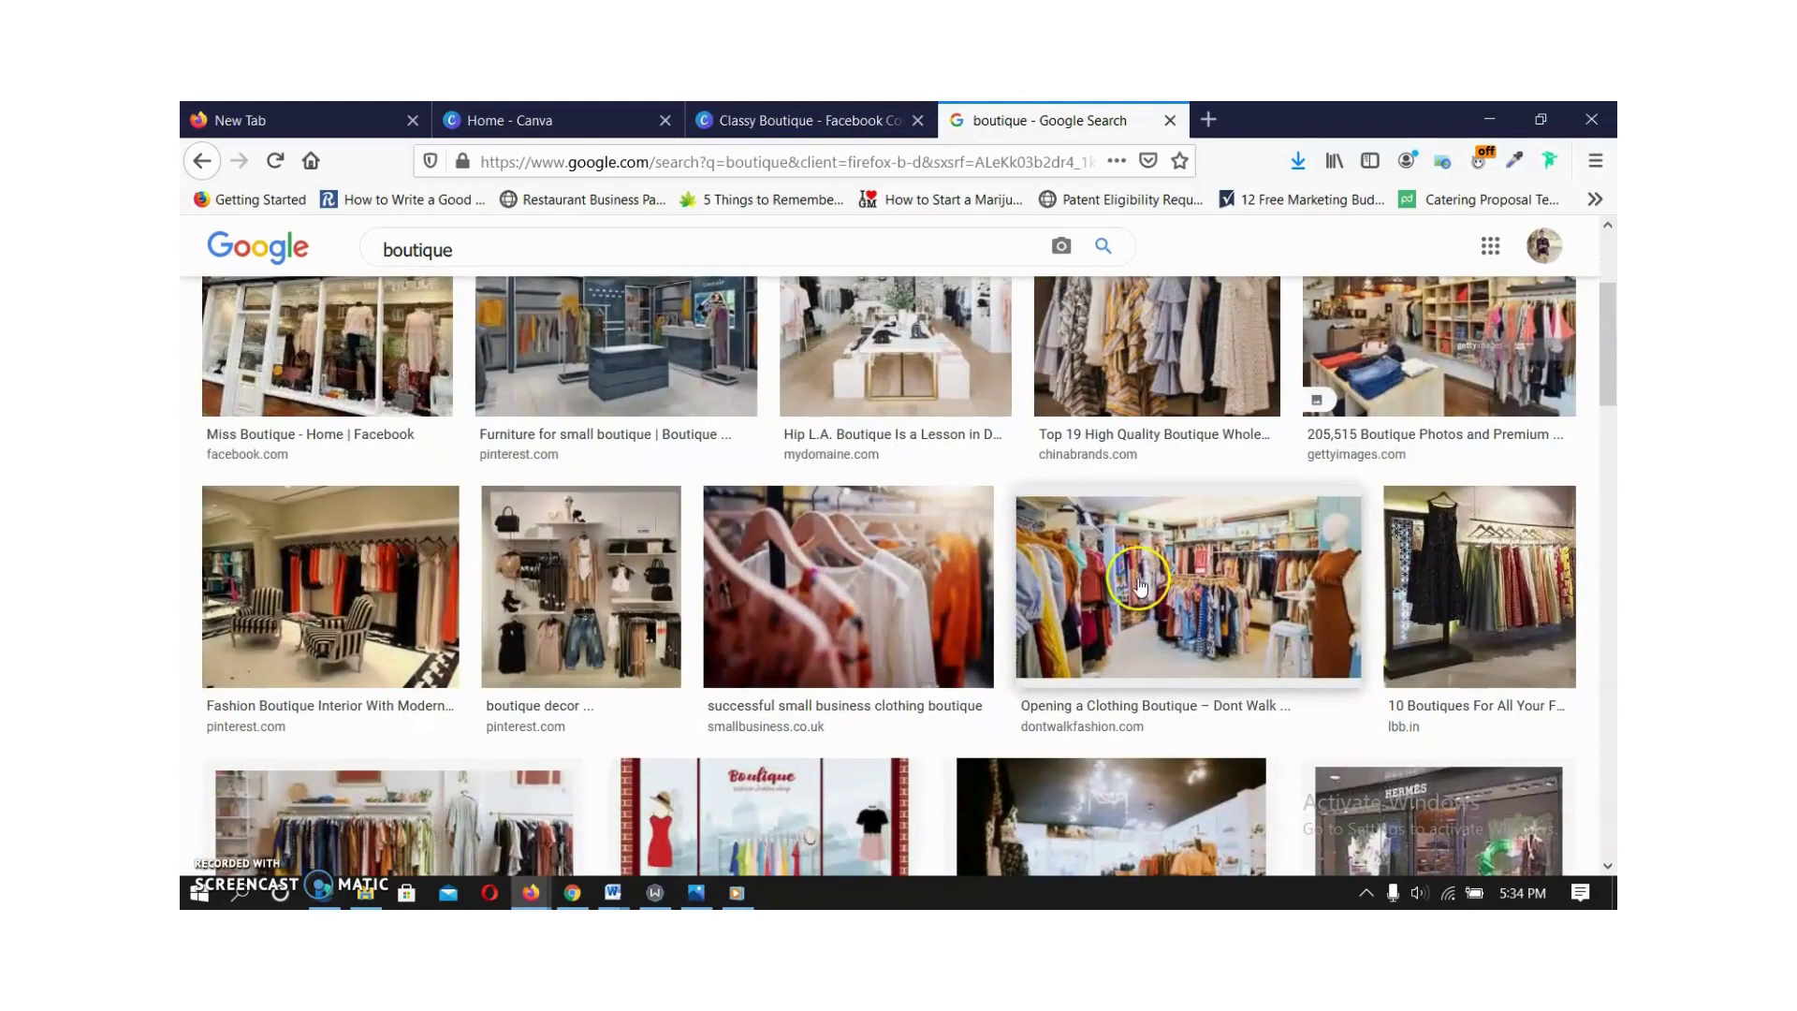
click(1140, 587)
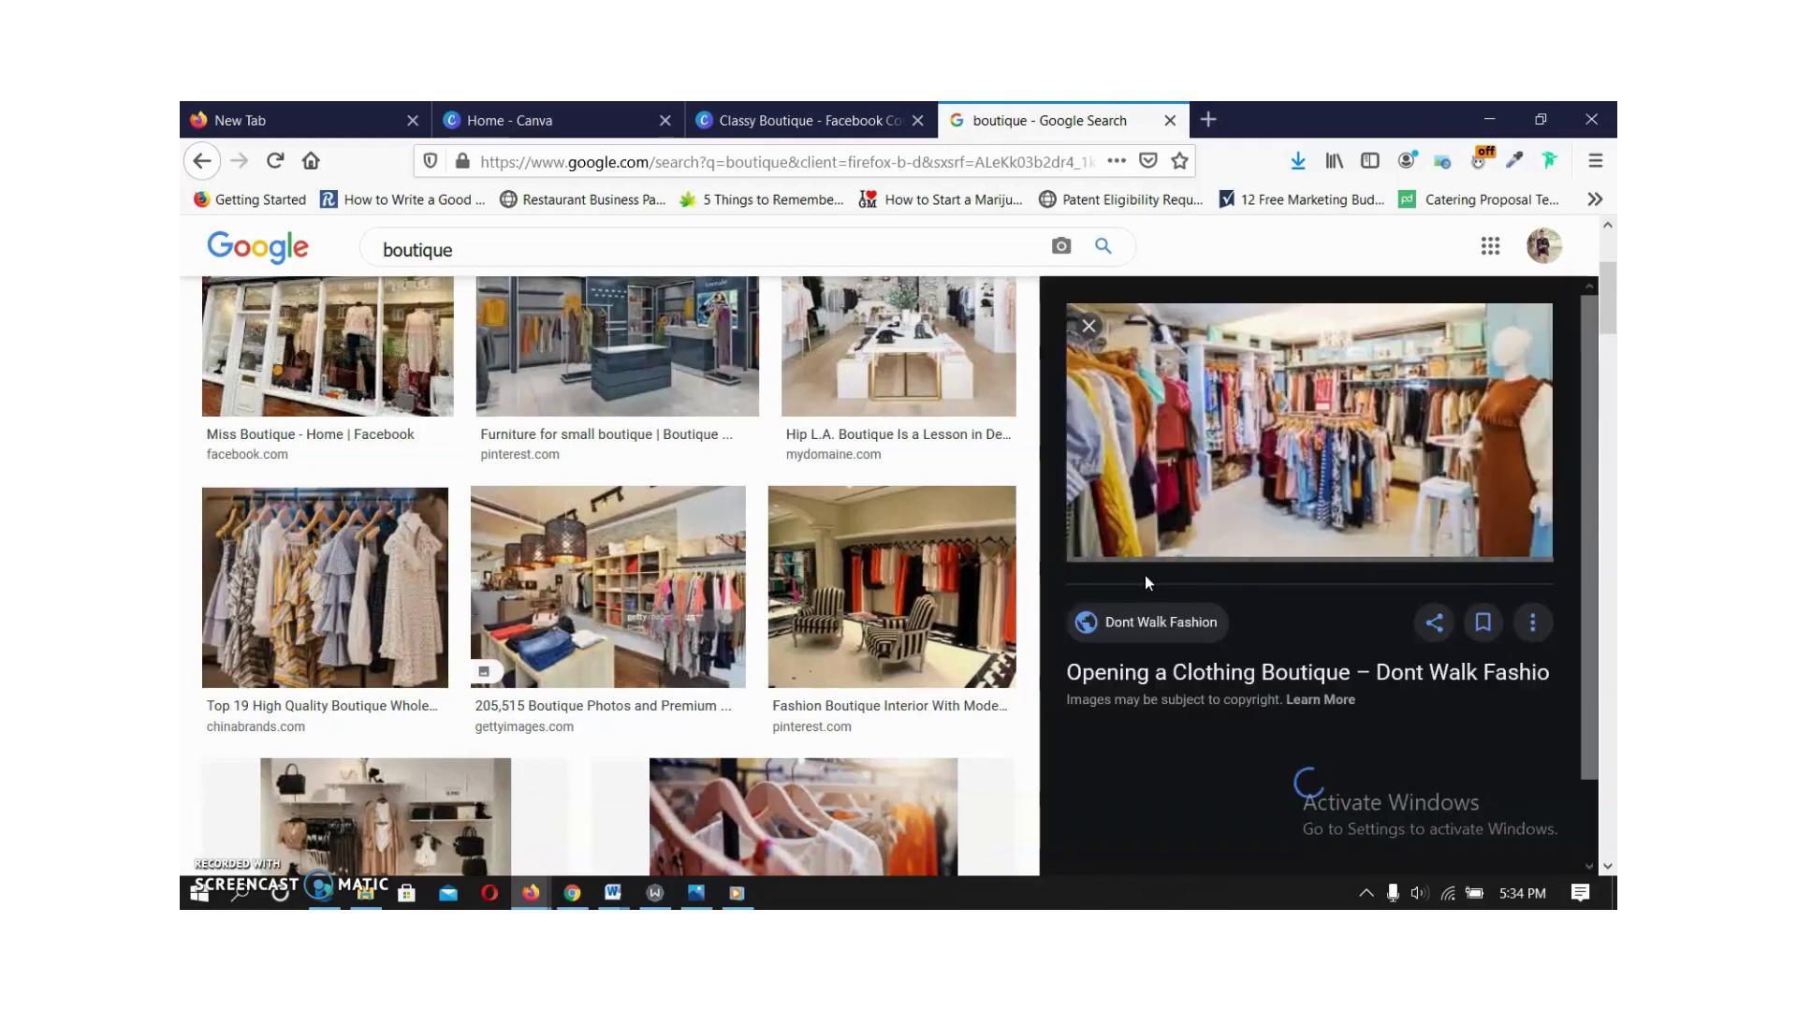
Save the boutique photo to the Desktop as JPEG image 'Clothing-Boutique'.
click(1185, 554)
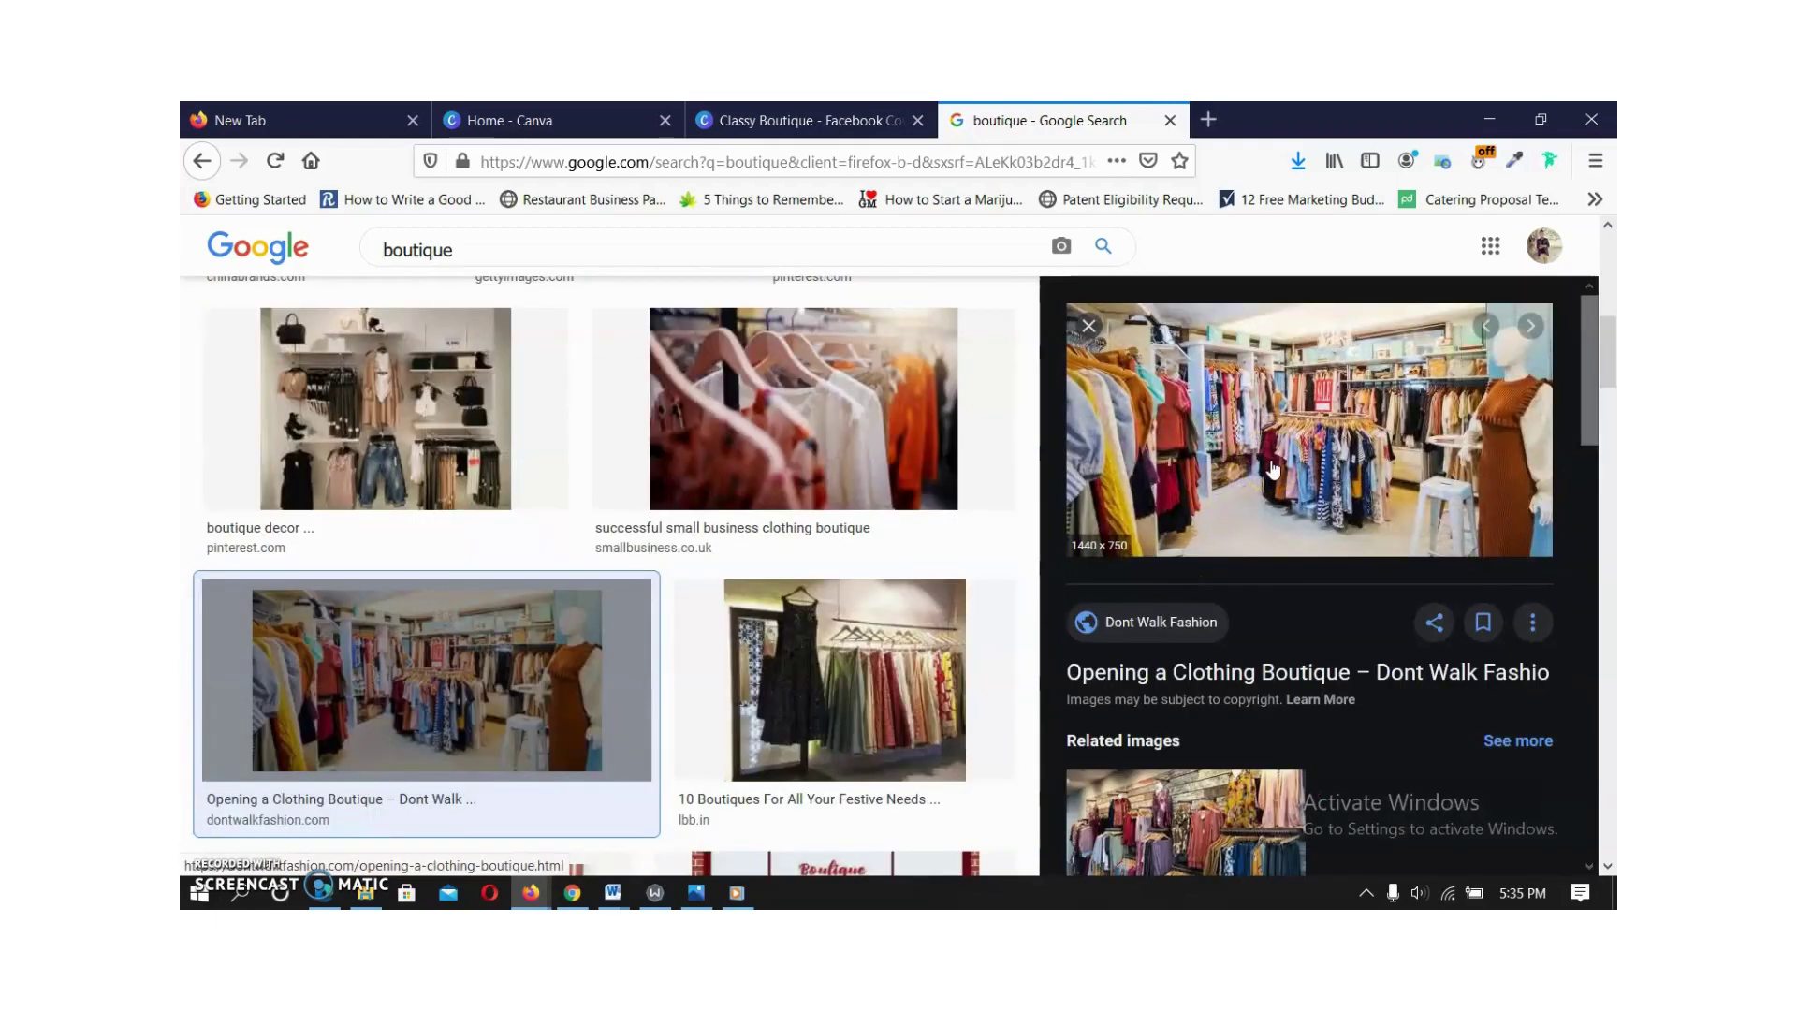
right_click(1247, 413)
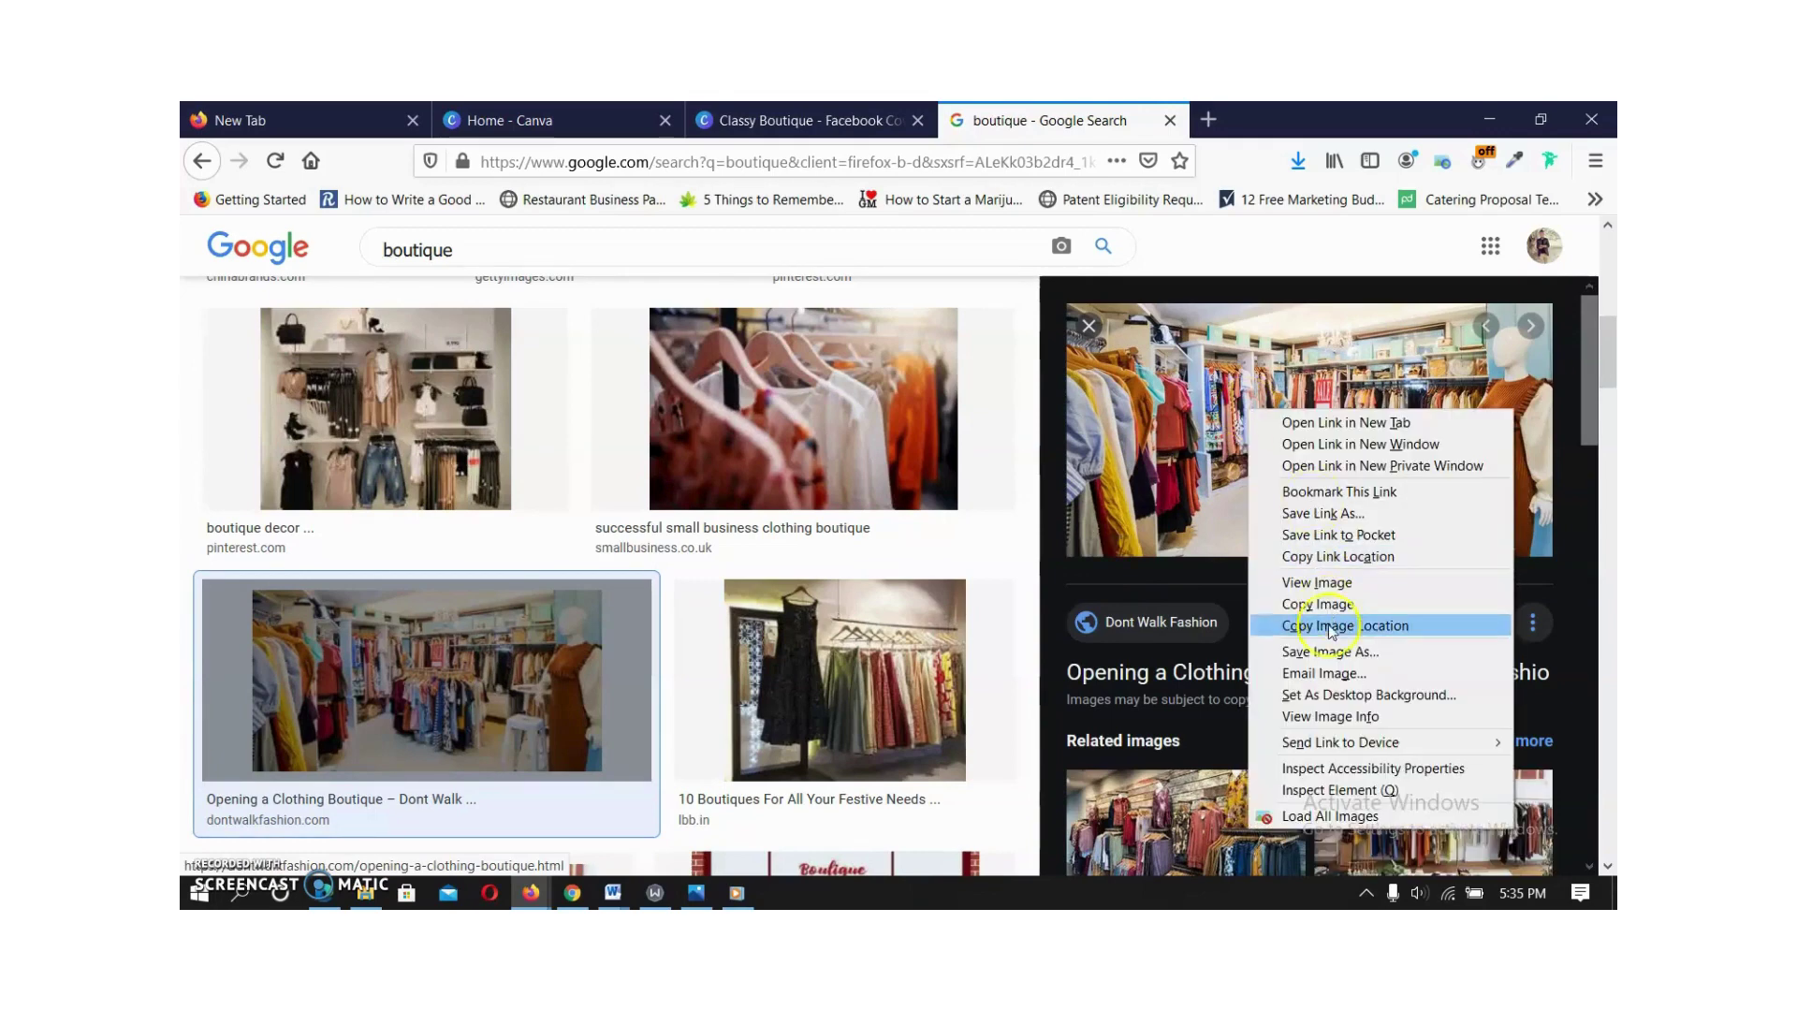
click(1322, 656)
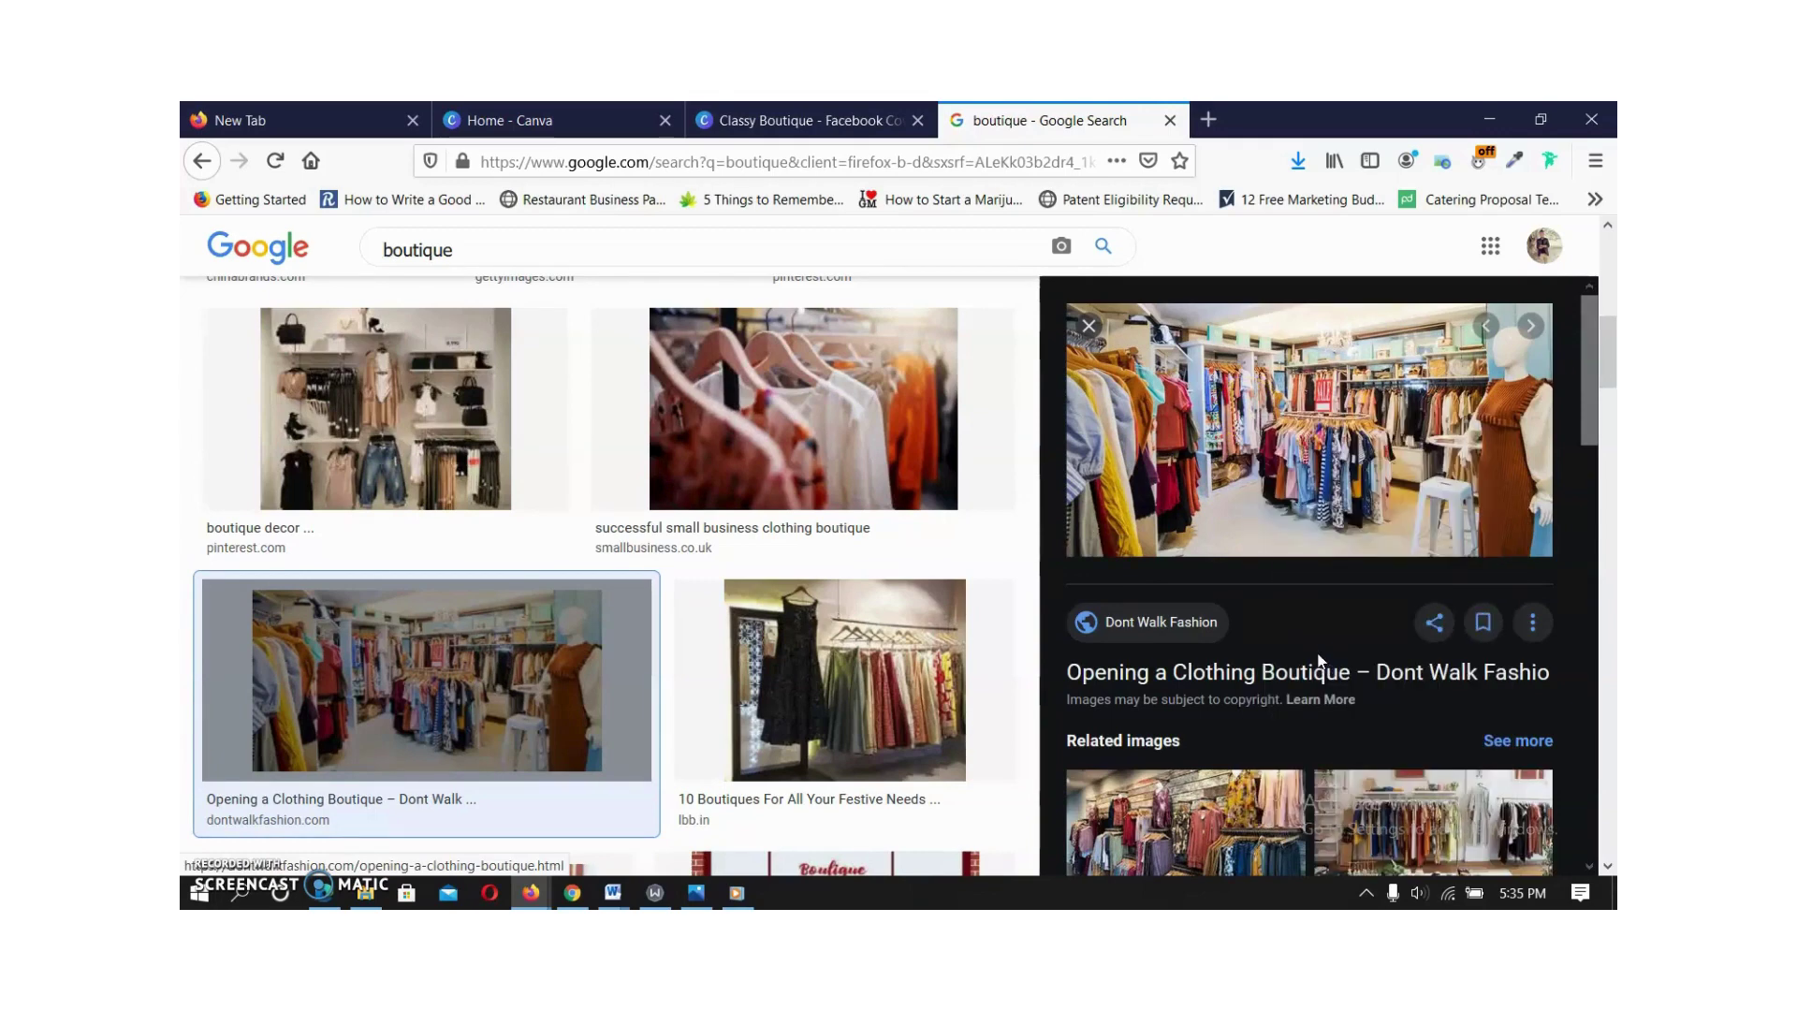
click(1199, 541)
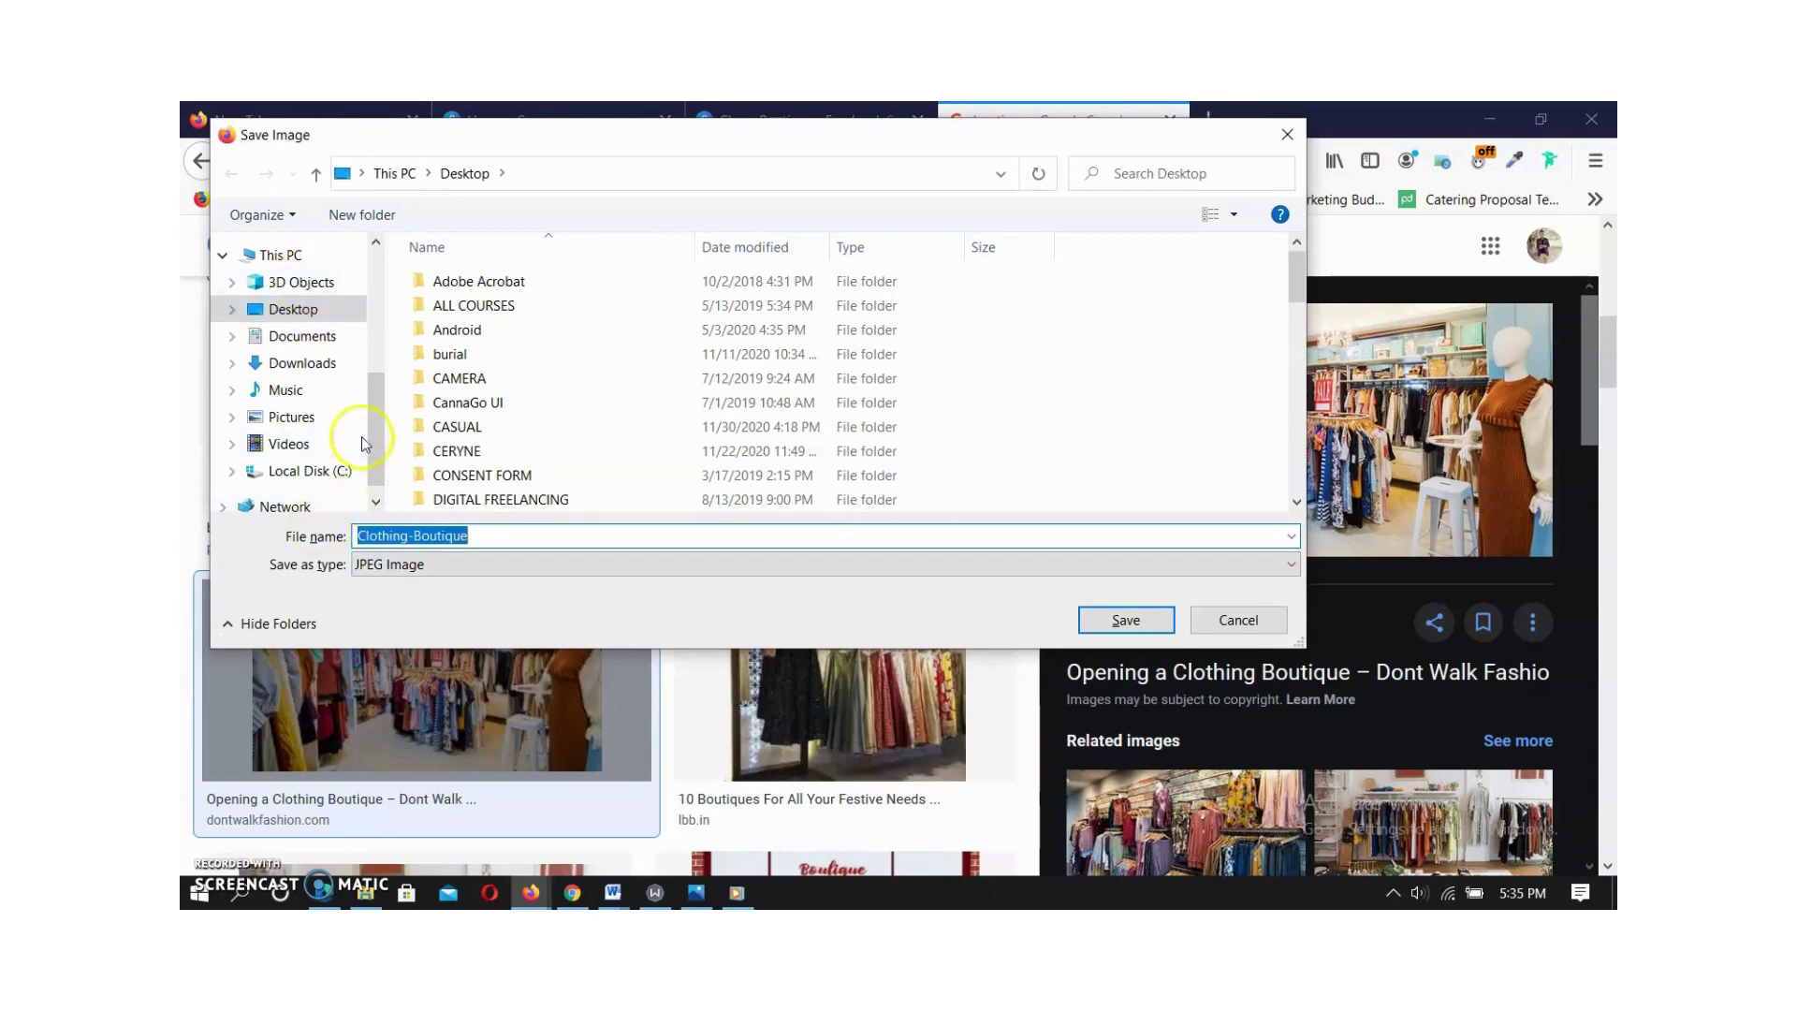
drag(374, 421, 374, 381)
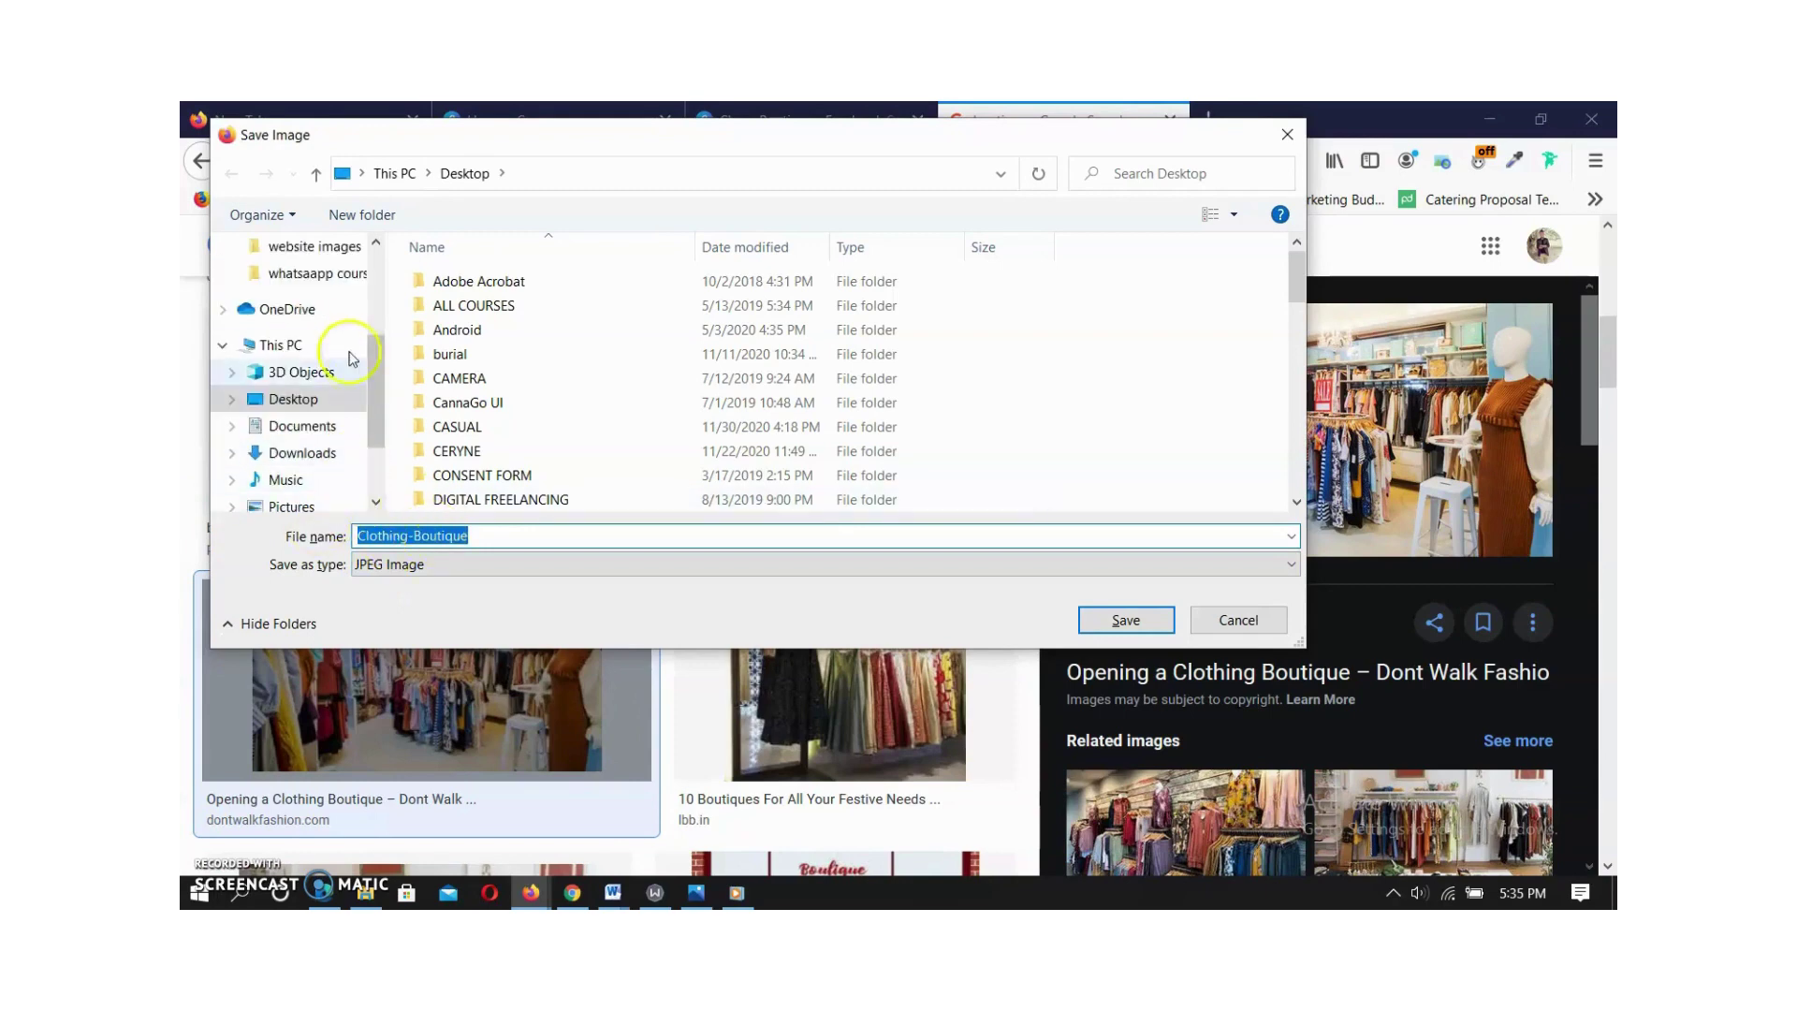
click(1114, 620)
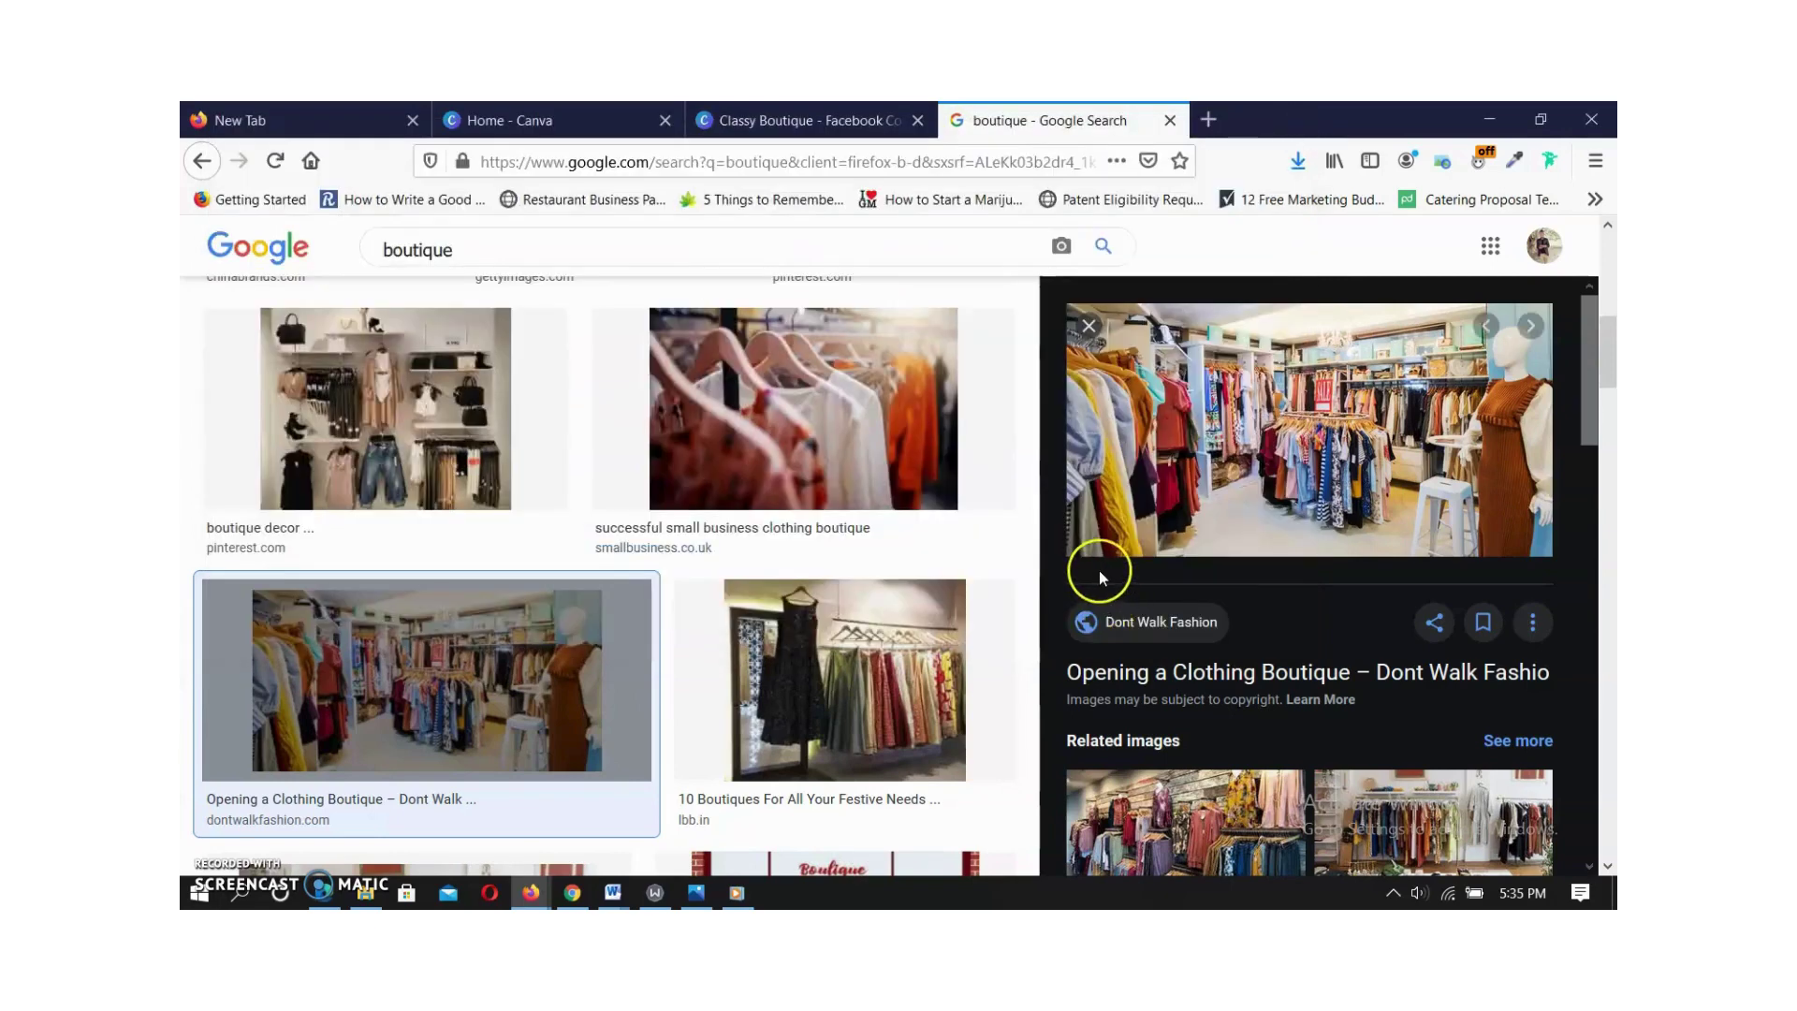
Back on the Canva cover, select the background photo and bring up Uploads' Upload media sources.
click(789, 126)
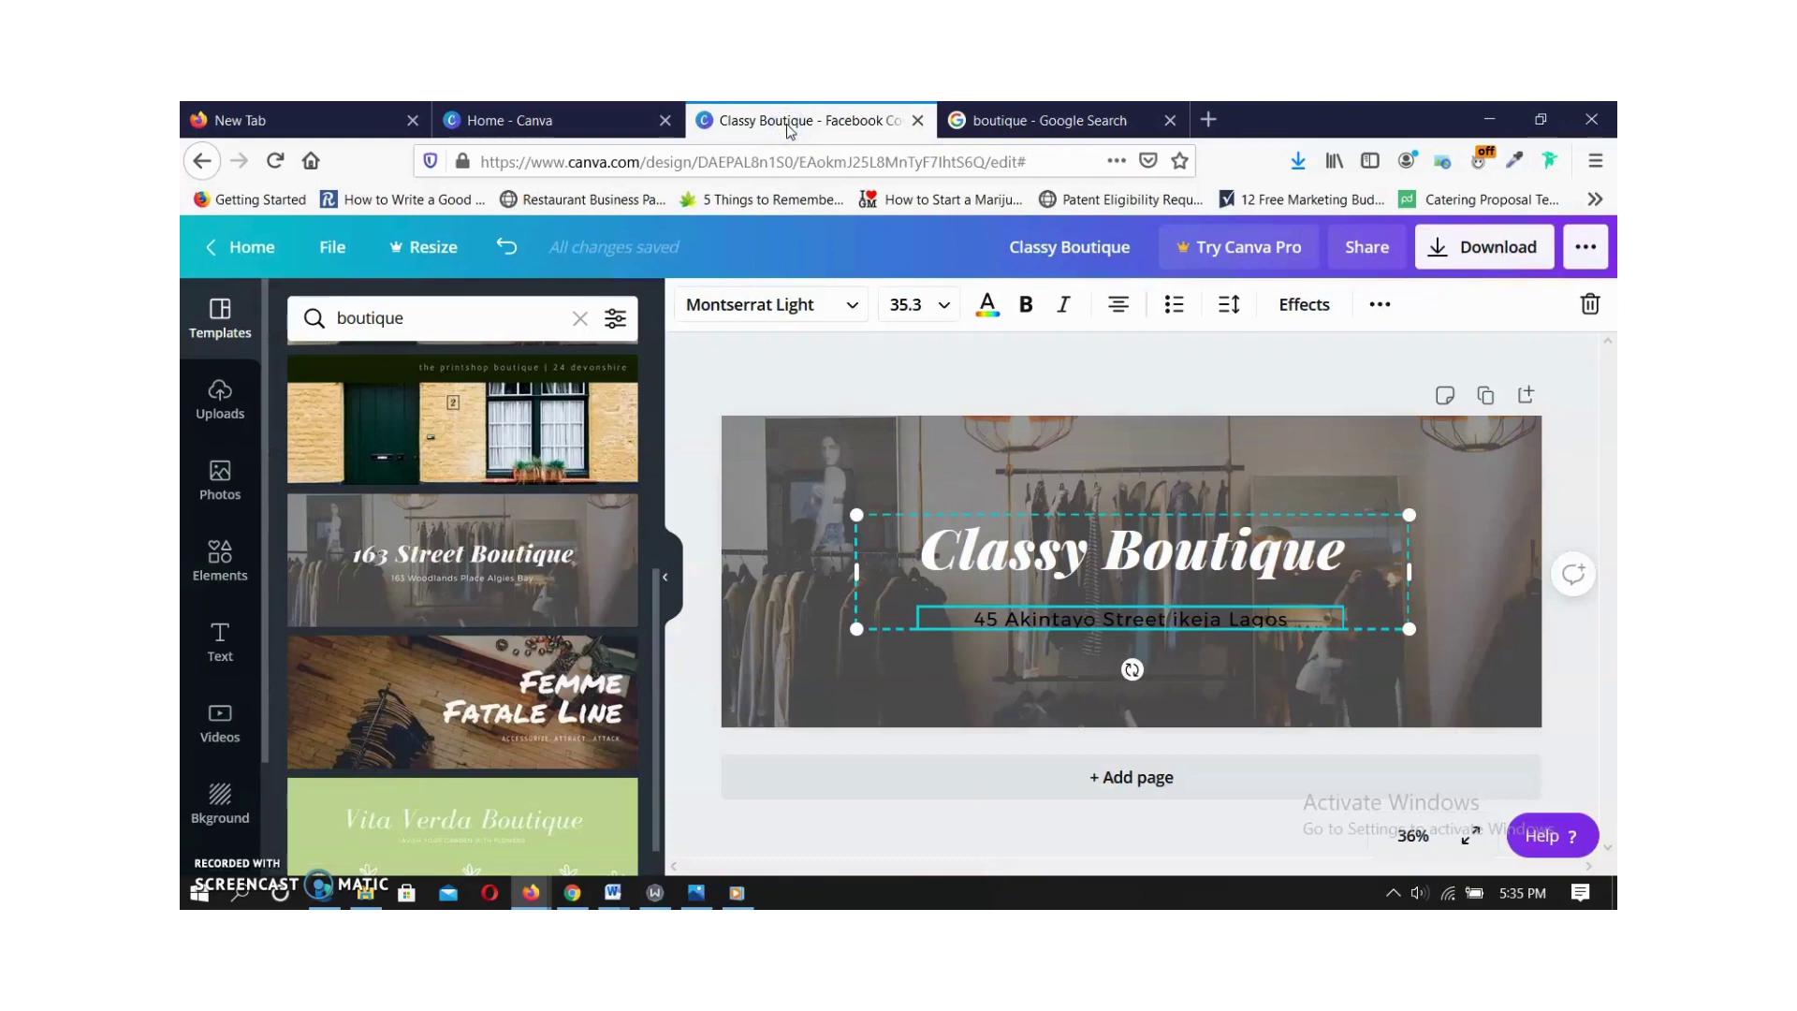
click(937, 386)
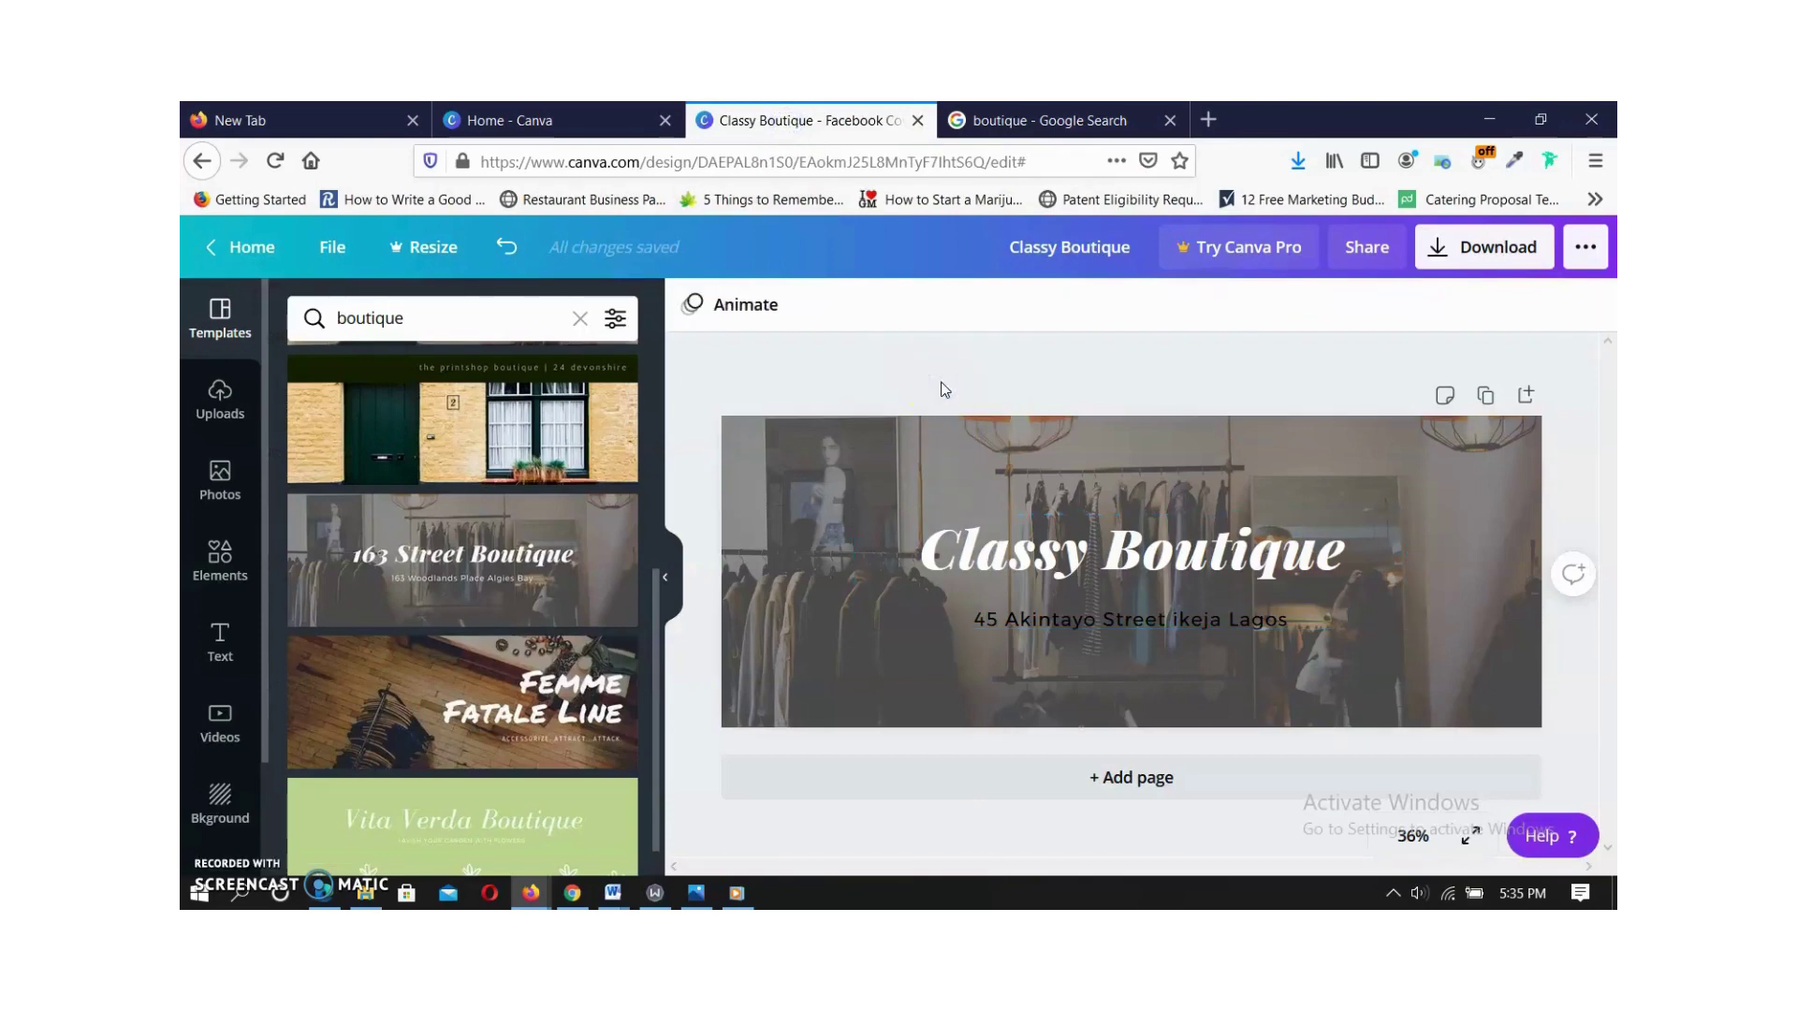
right_click(1049, 553)
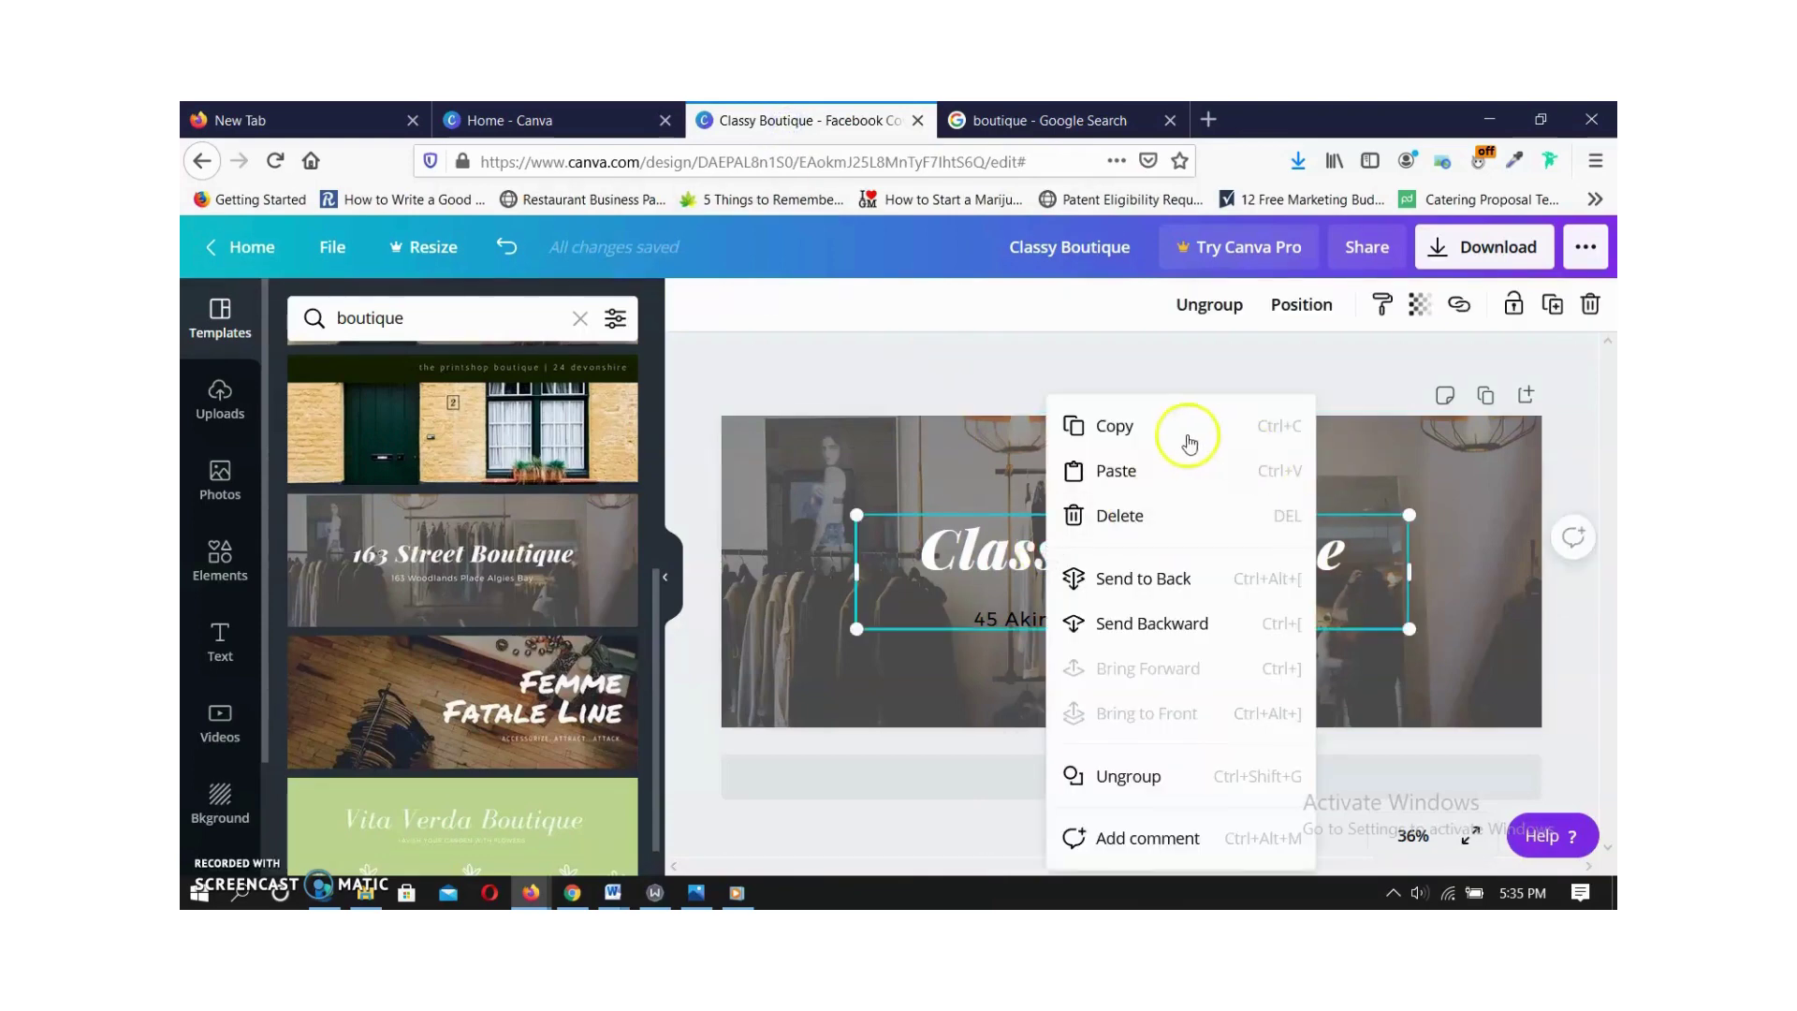
click(936, 402)
click(951, 446)
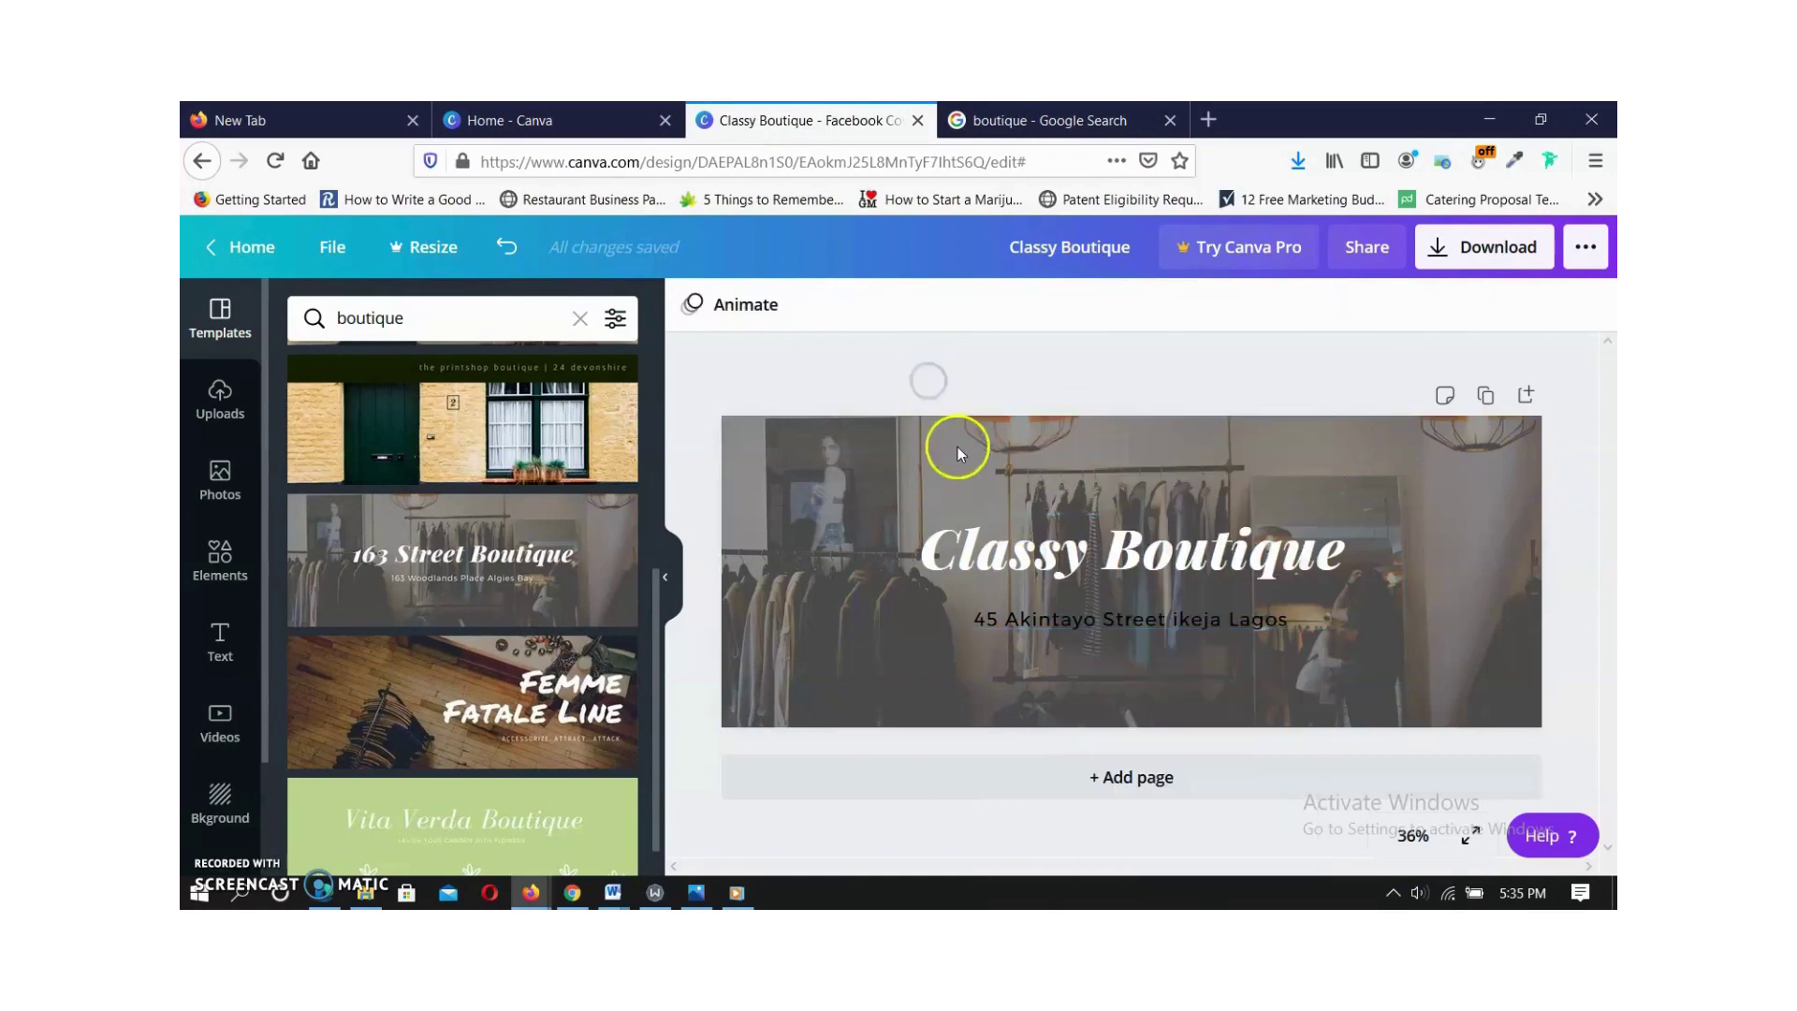
click(958, 458)
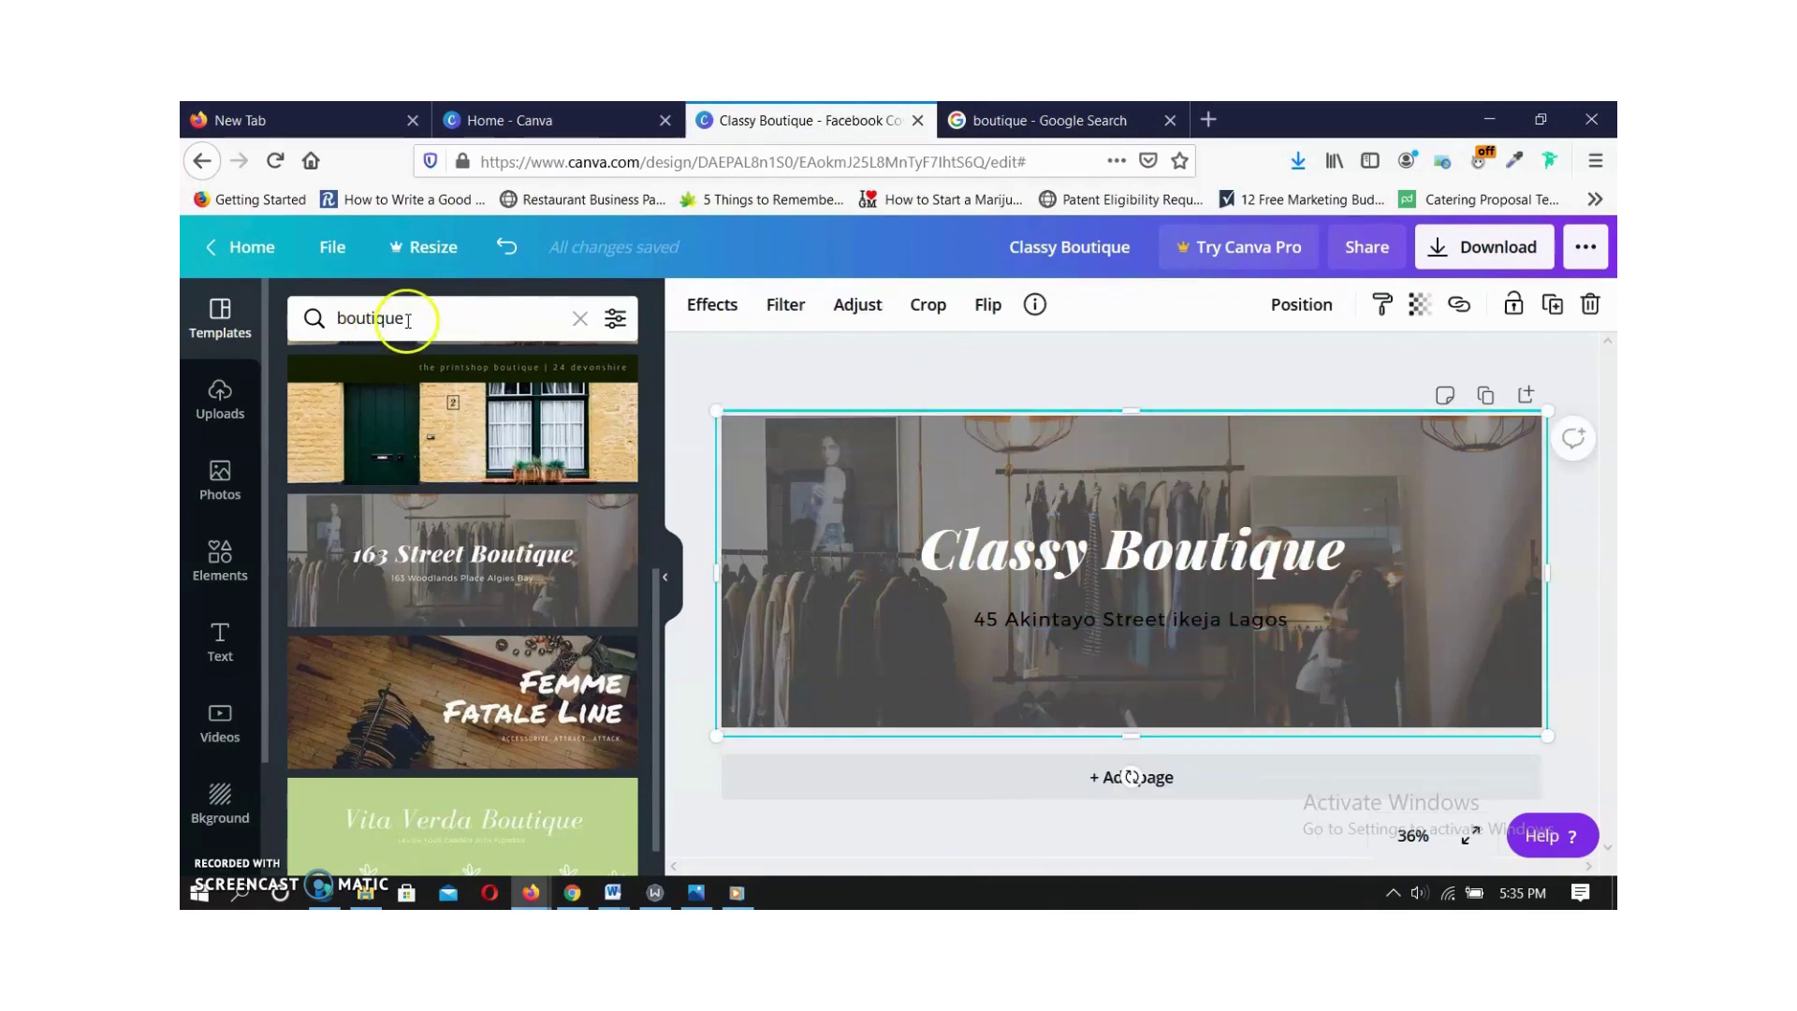
click(221, 416)
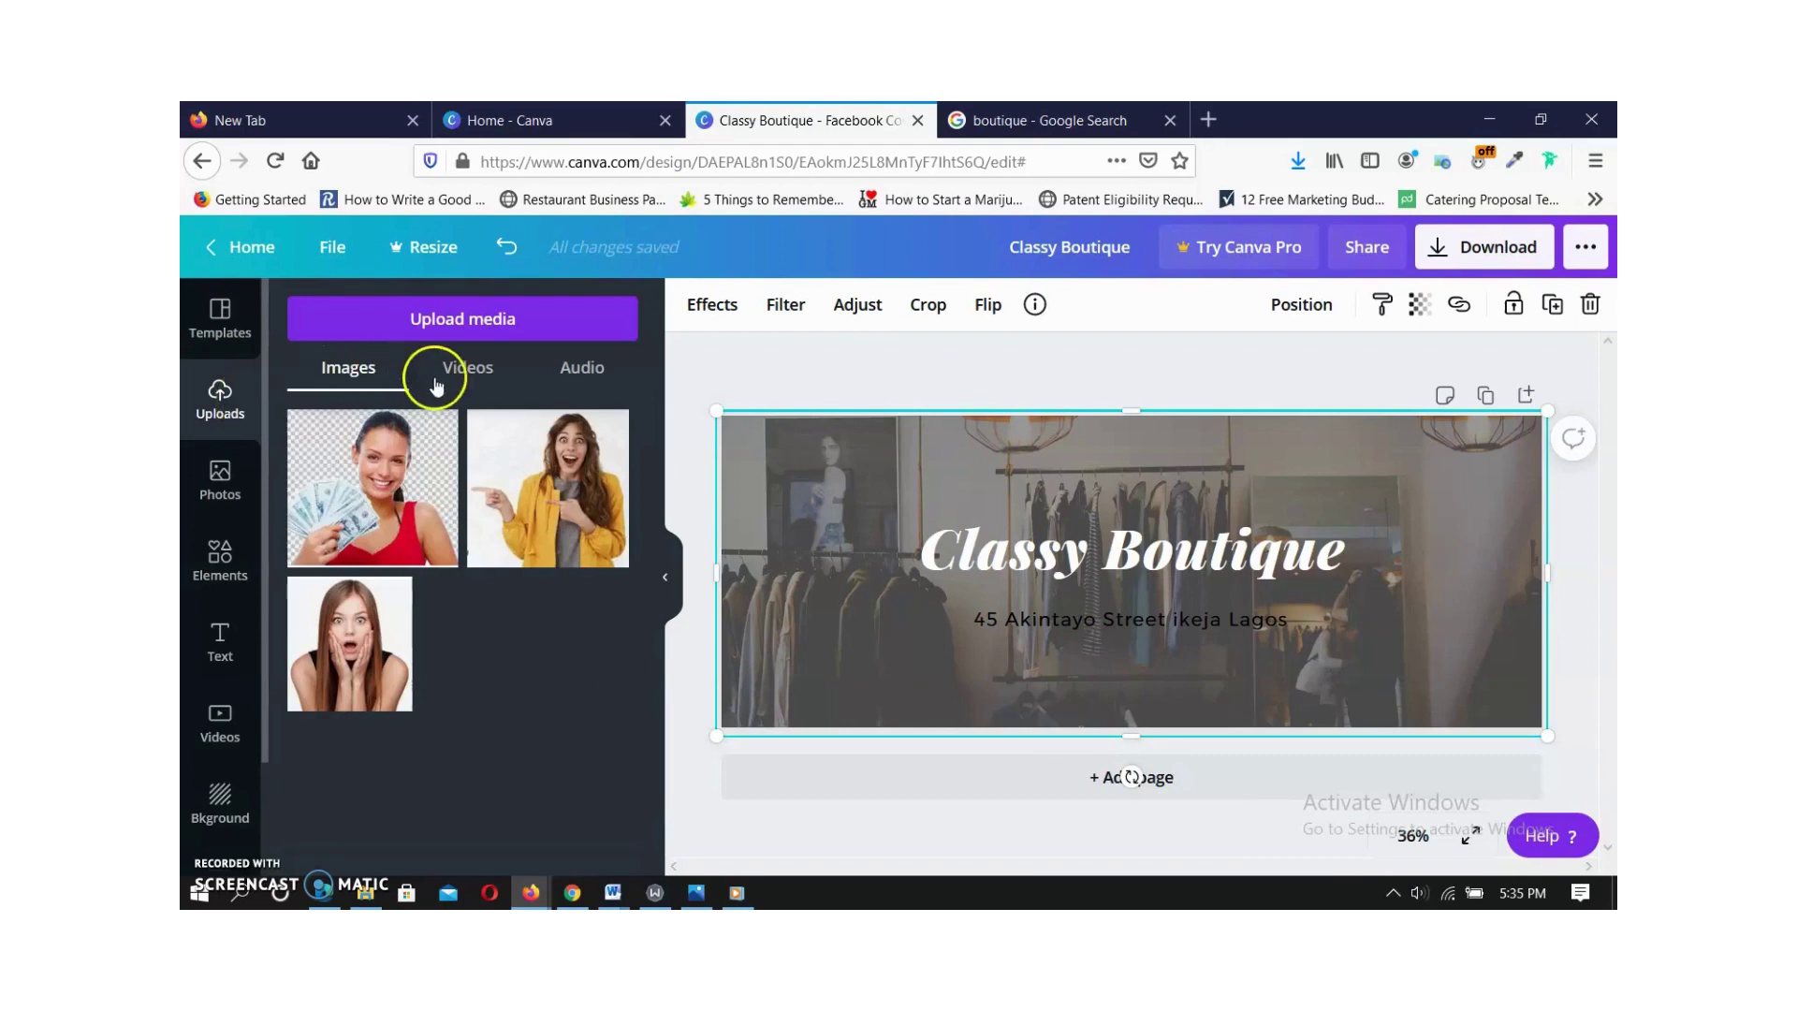
click(404, 327)
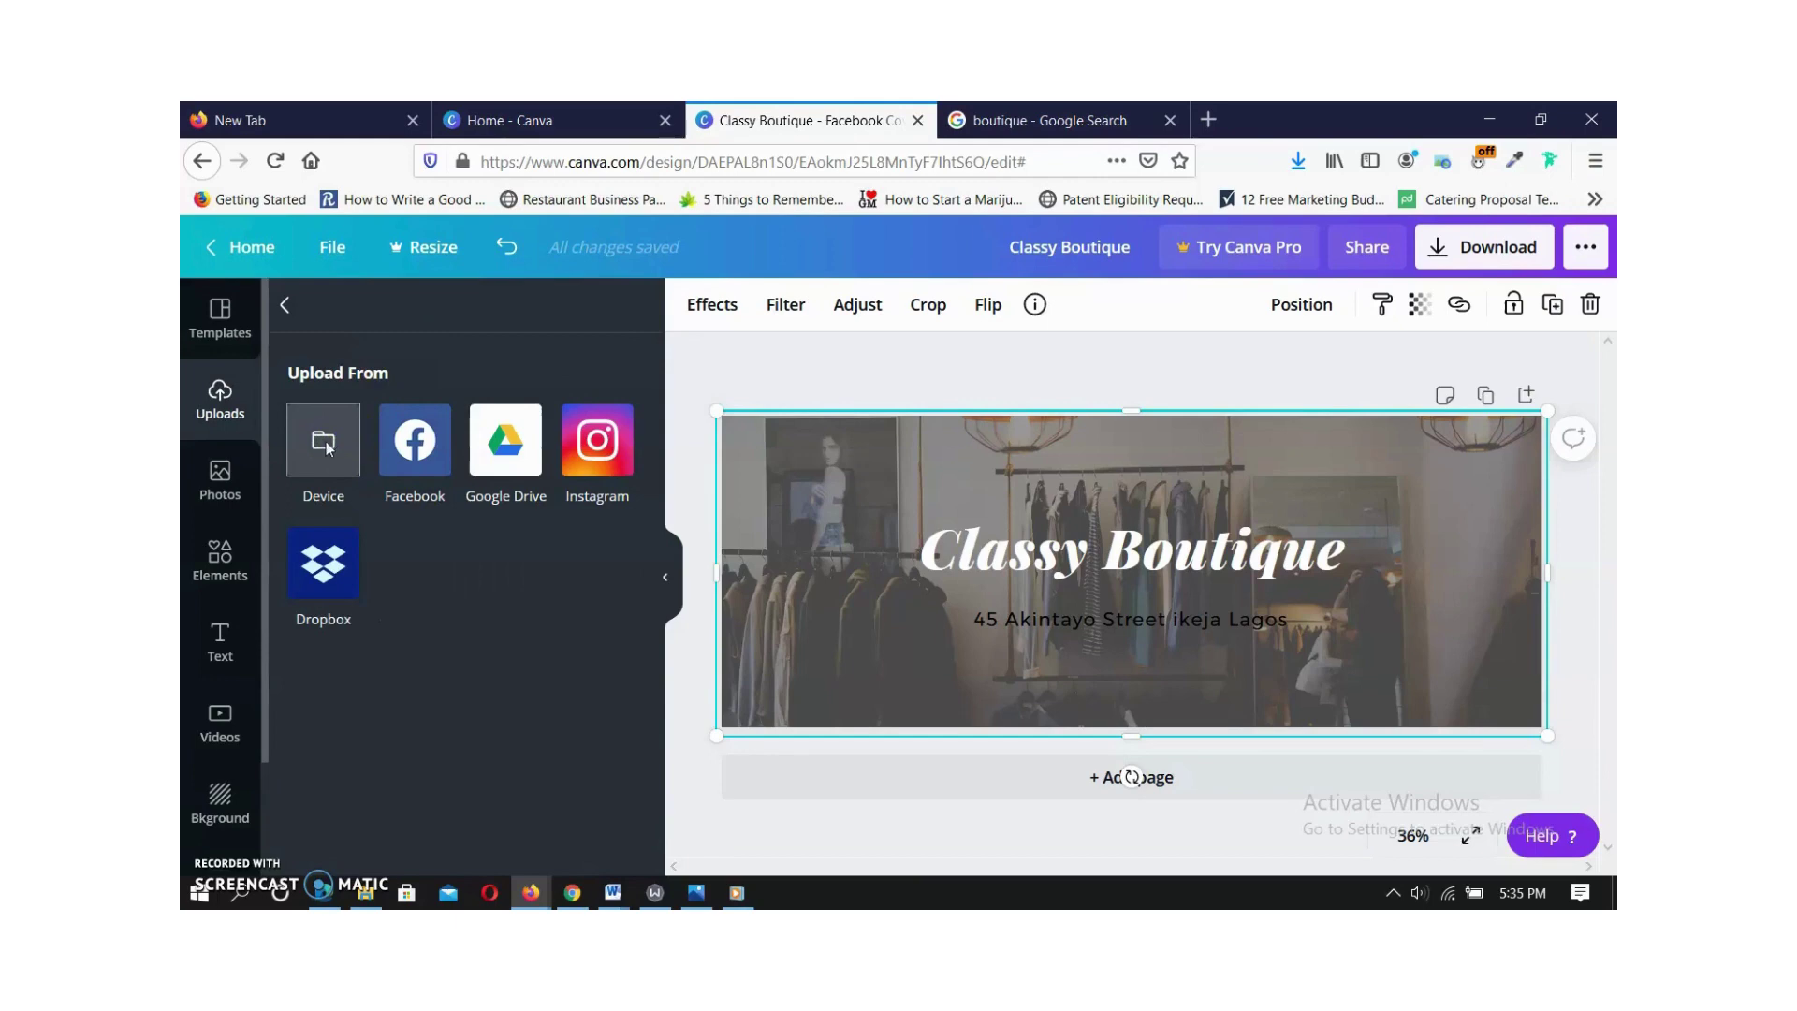
Upload the Clothing-Boutique photo from the Desktop into Canva's uploads.
click(325, 441)
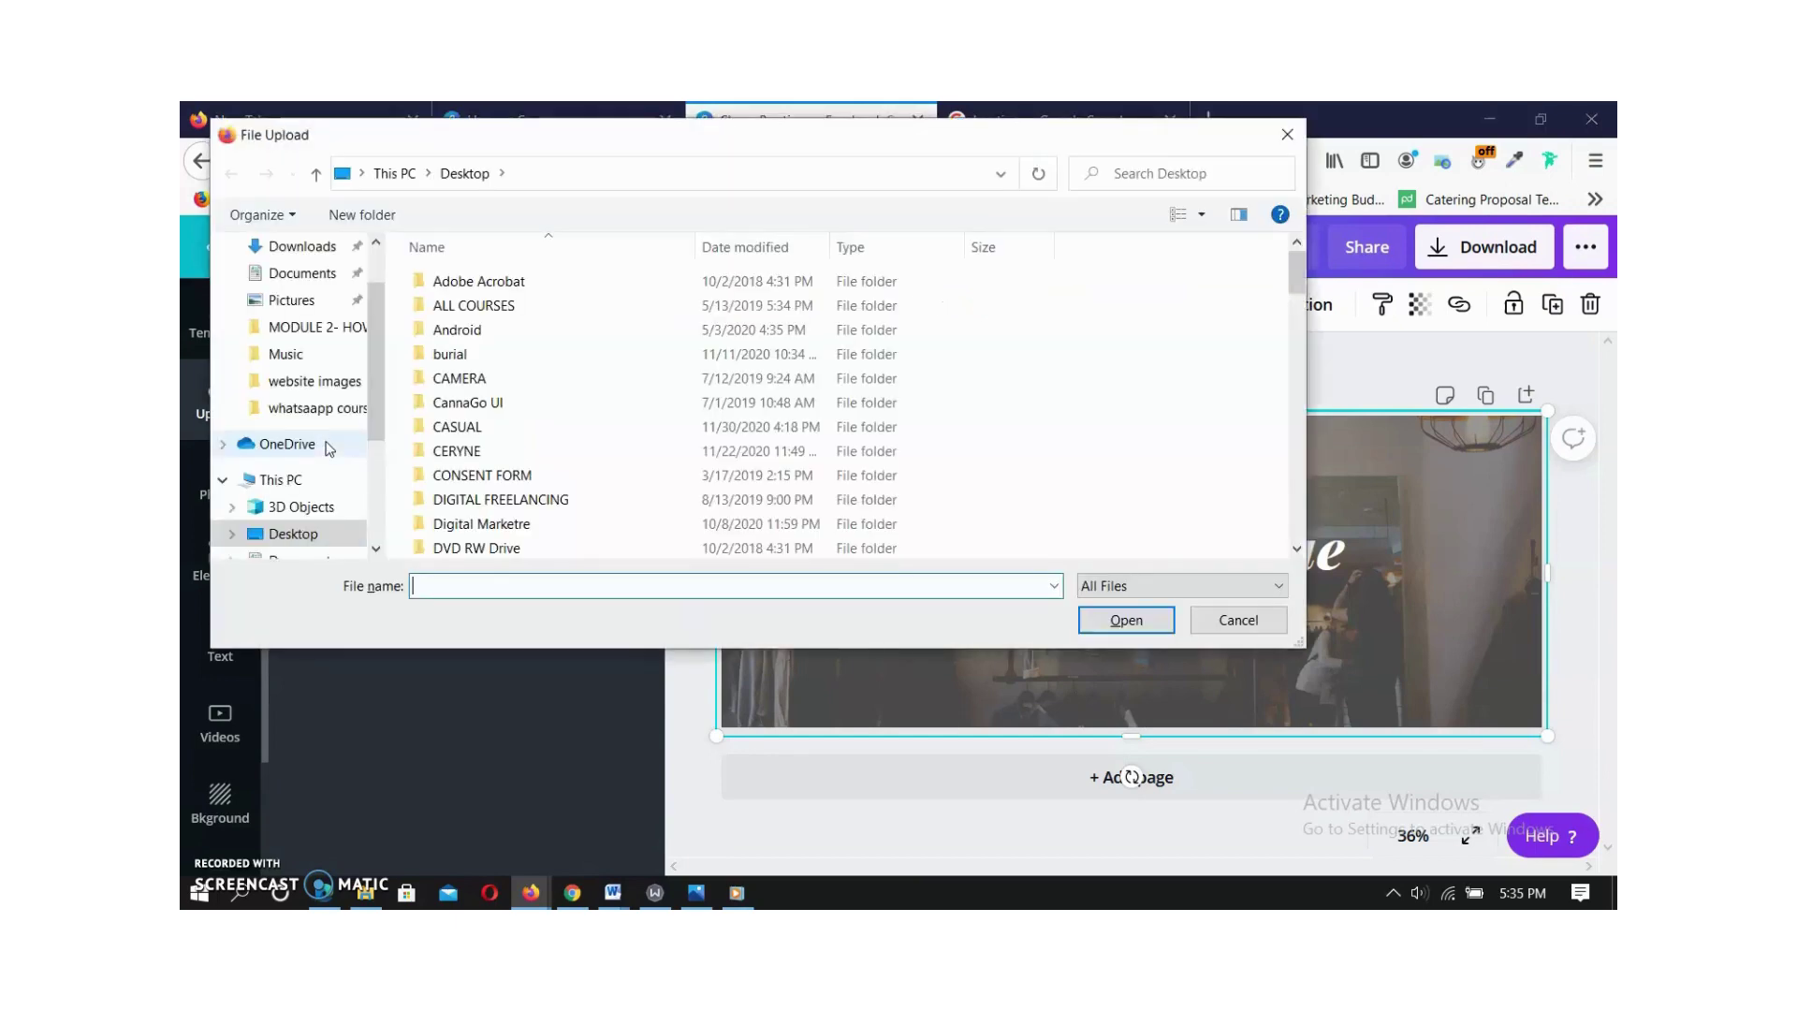
scroll(549, 379, down, 5)
scroll(534, 384, up, 3)
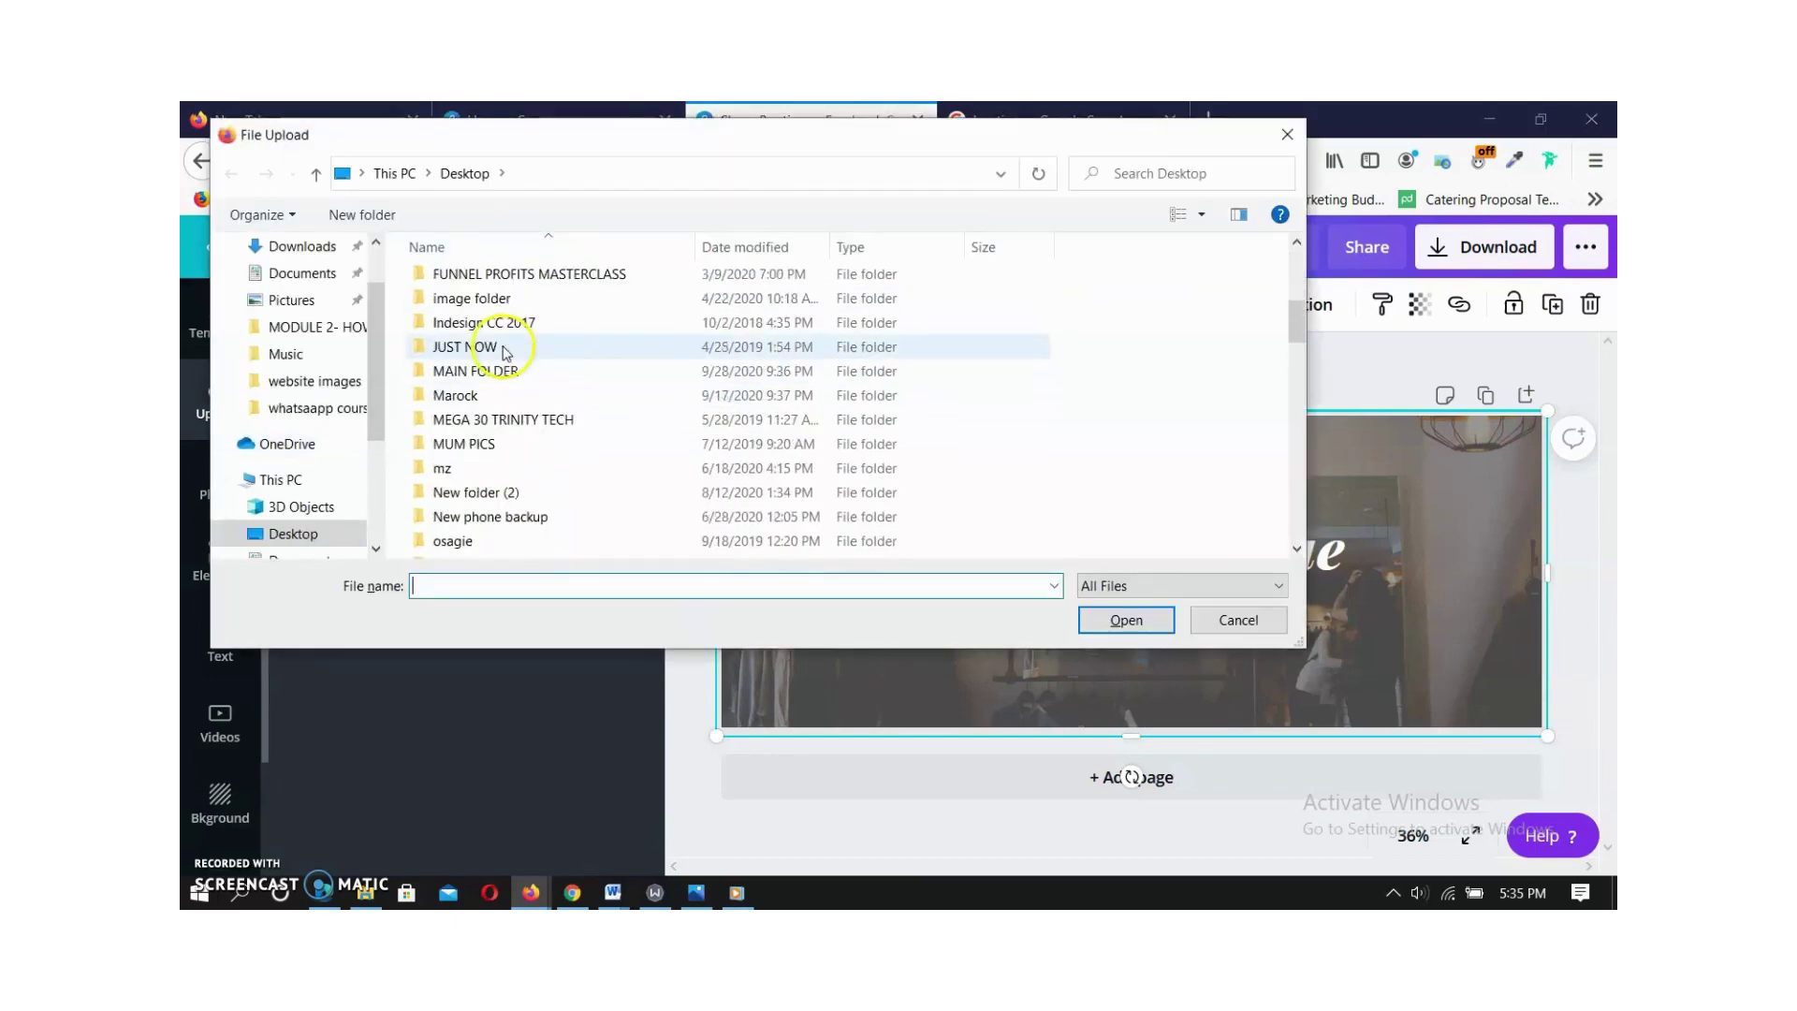
scroll(503, 391, down, 5)
scroll(506, 402, down, 8)
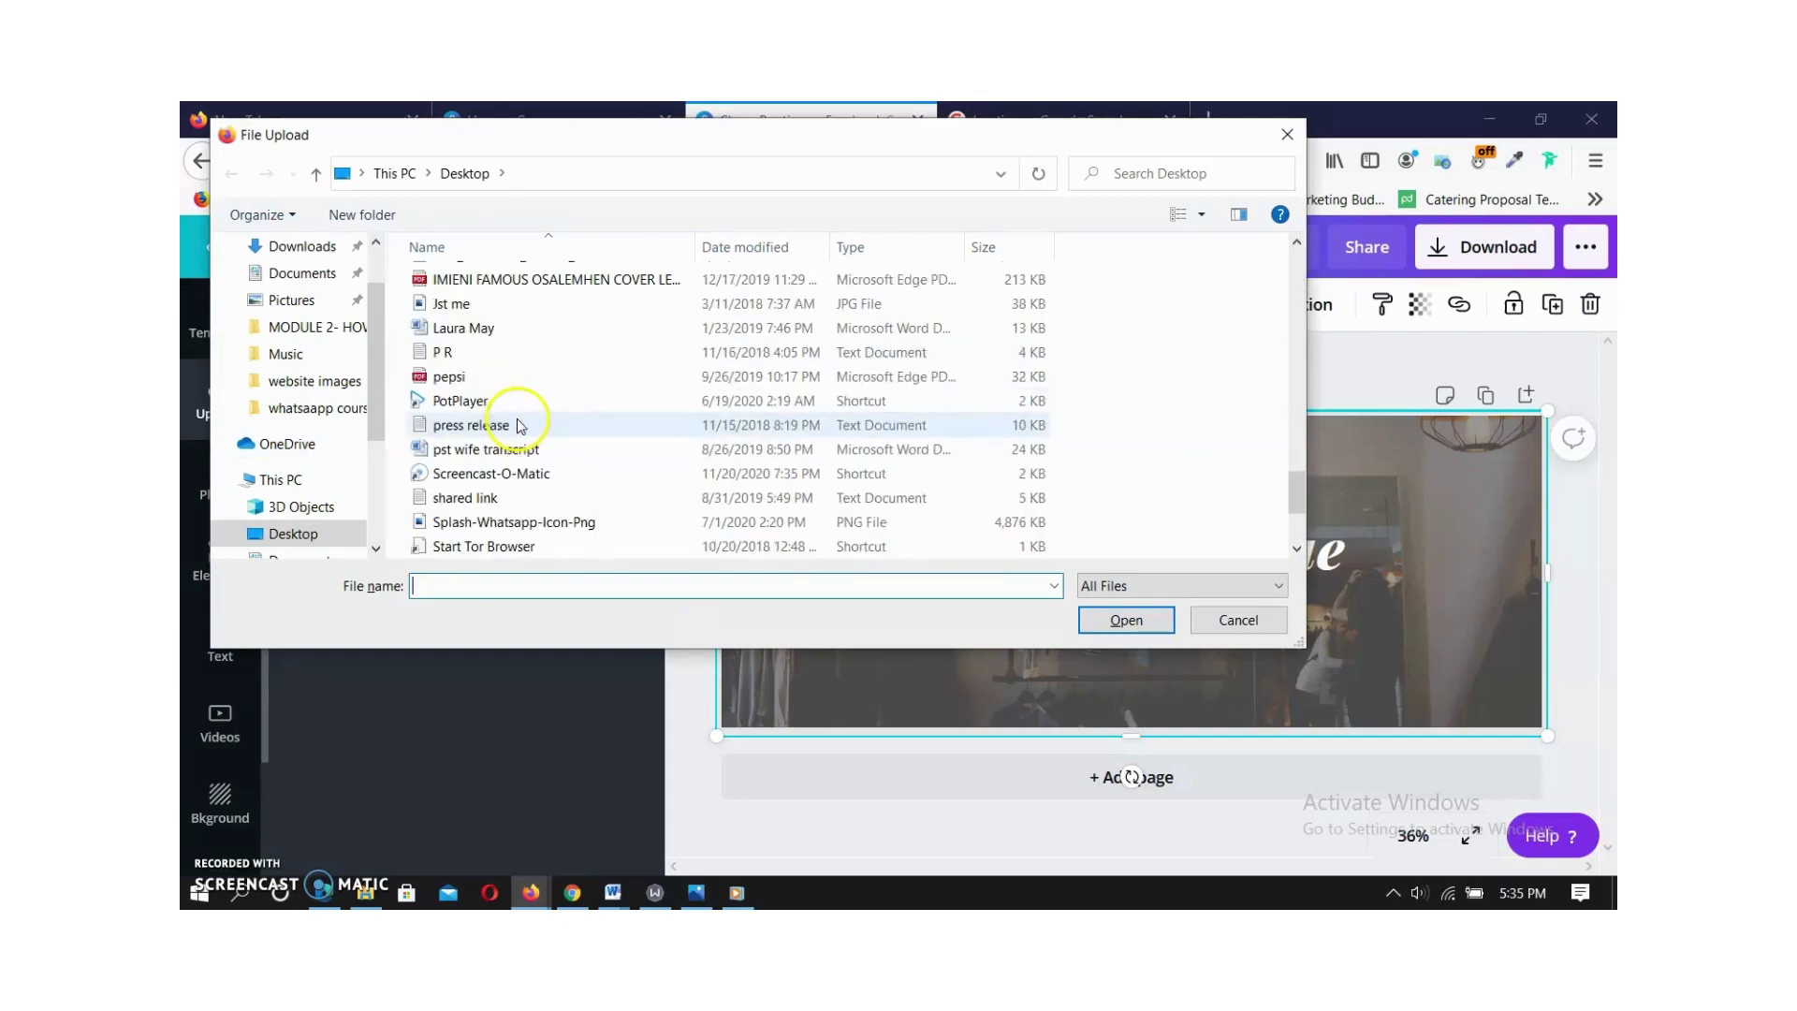
scroll(506, 393, up, 5)
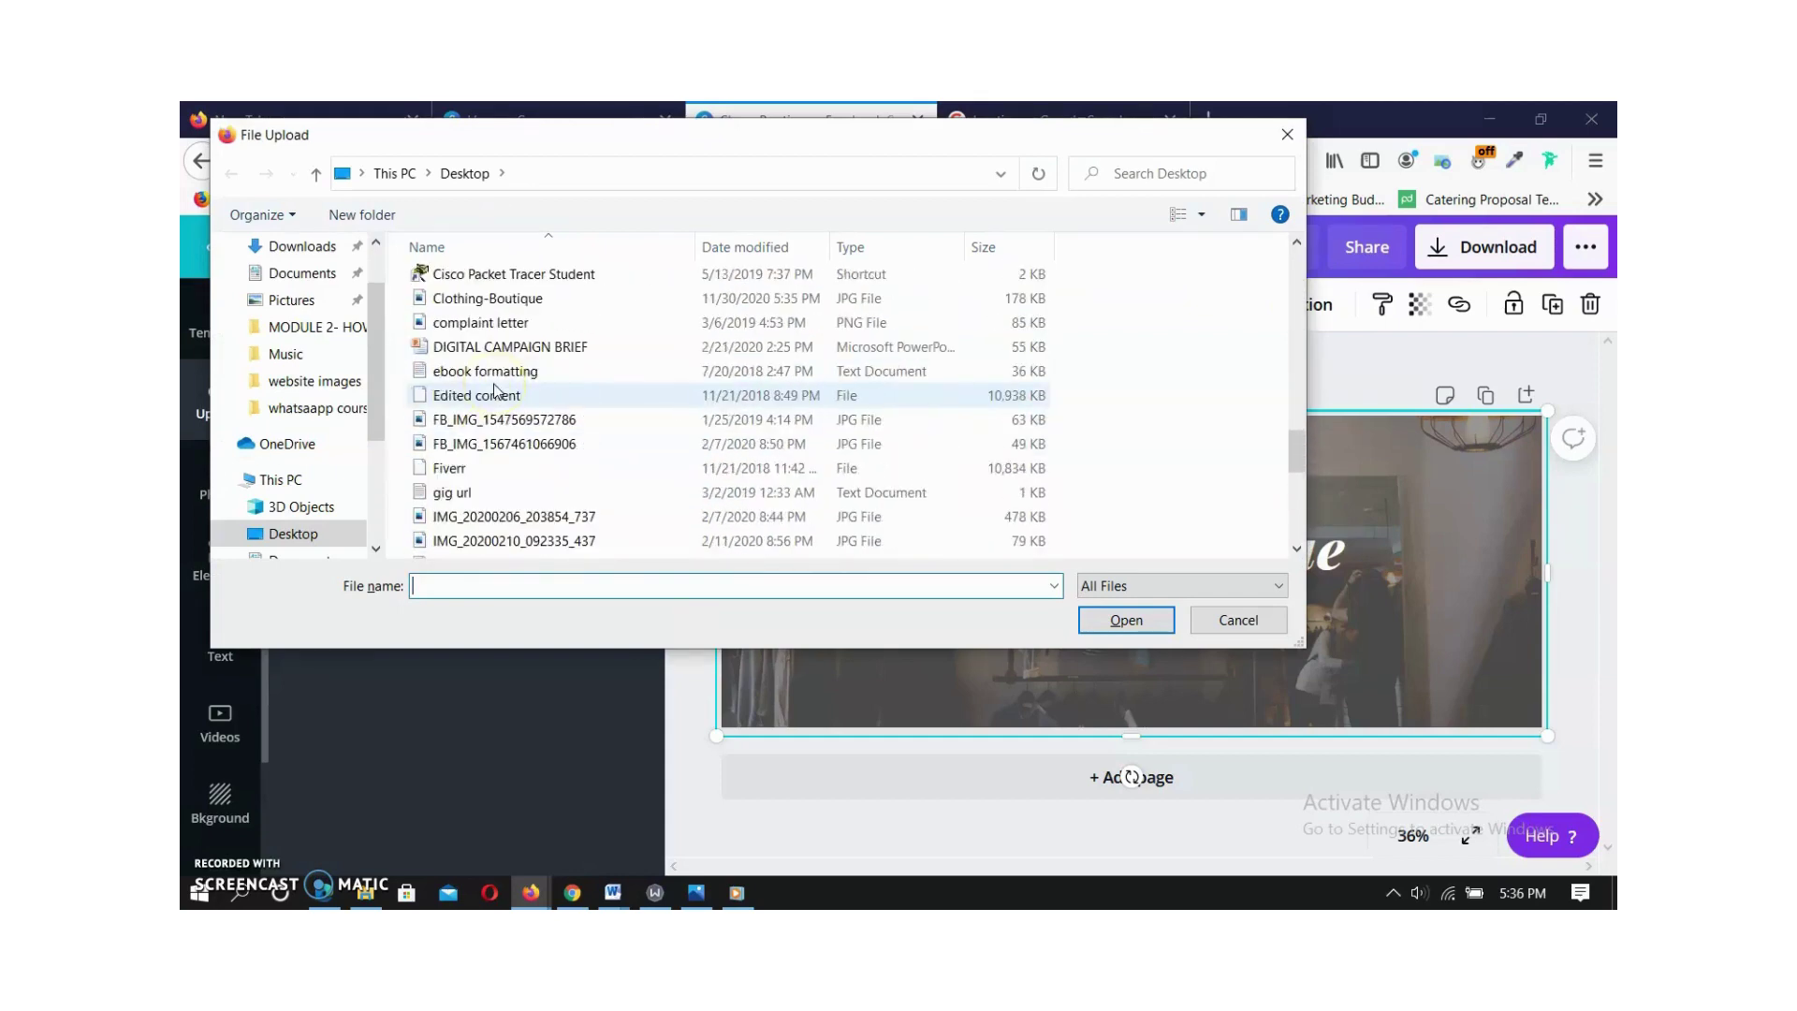
click(484, 299)
click(1126, 620)
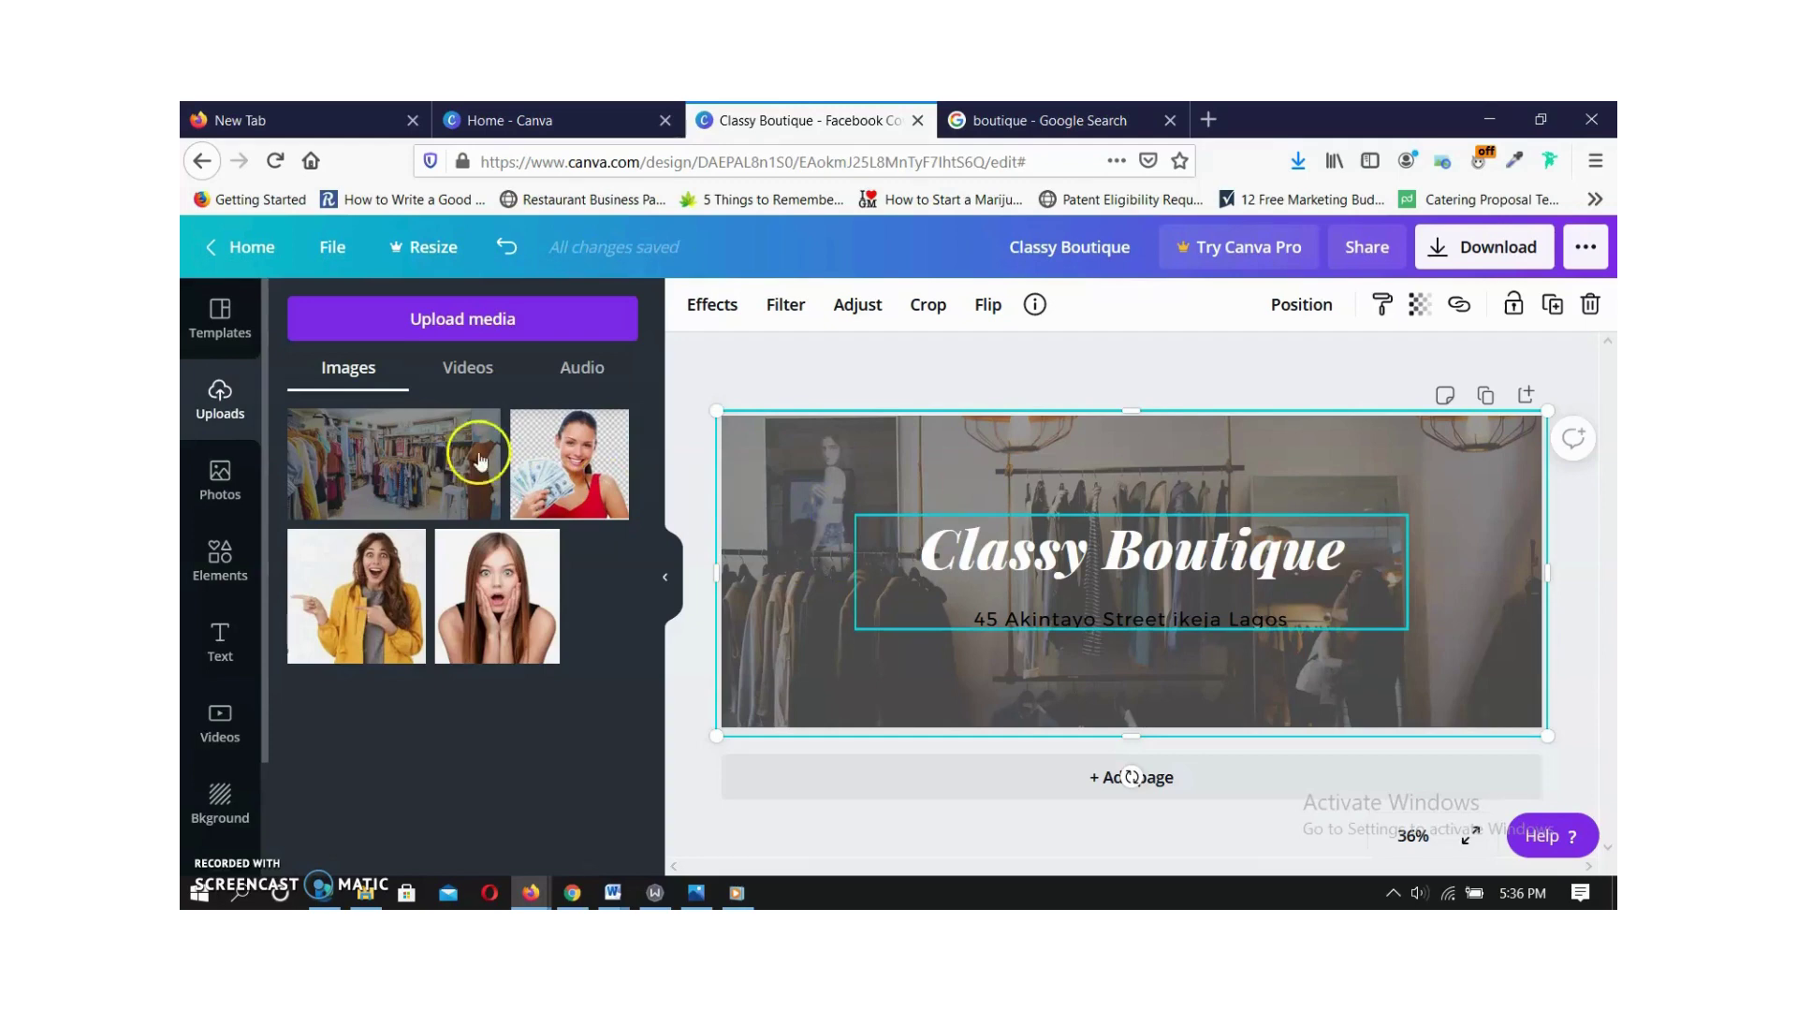
Place the uploaded shop photo on the cover and enlarge it.
mouse_move(424, 458)
drag(419, 458, 790, 525)
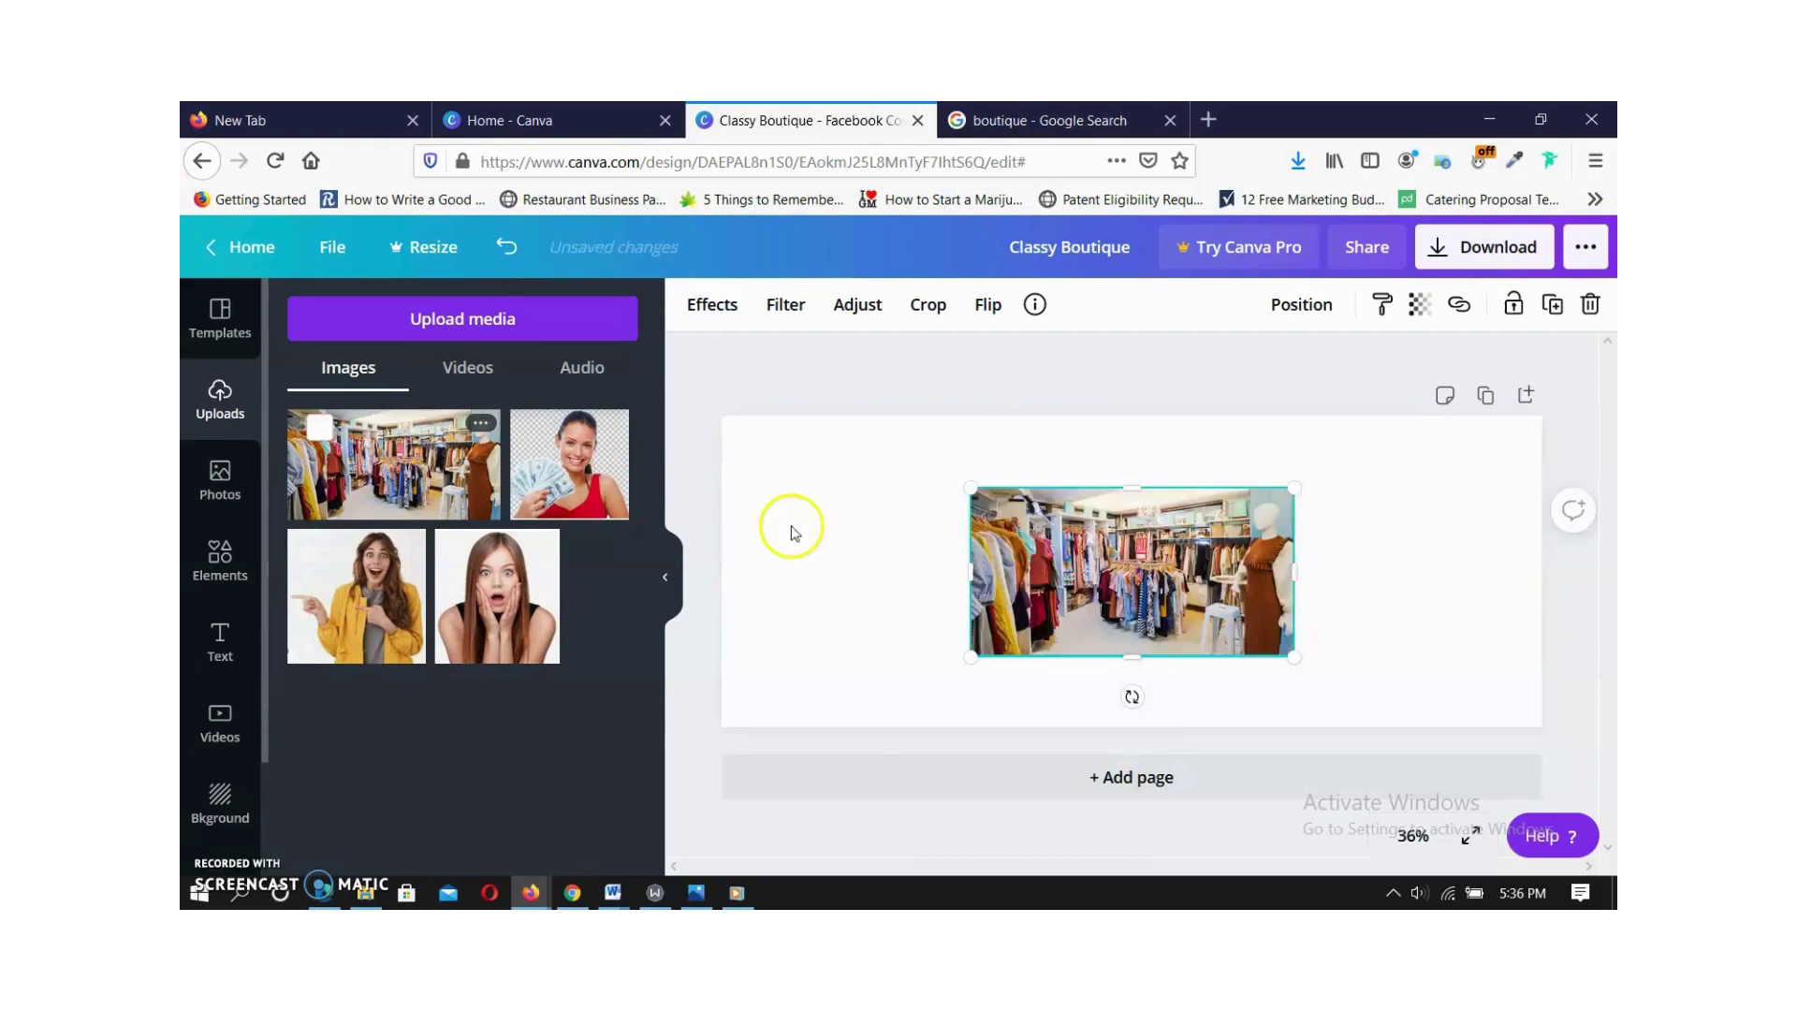
drag(972, 489, 810, 404)
click(1336, 594)
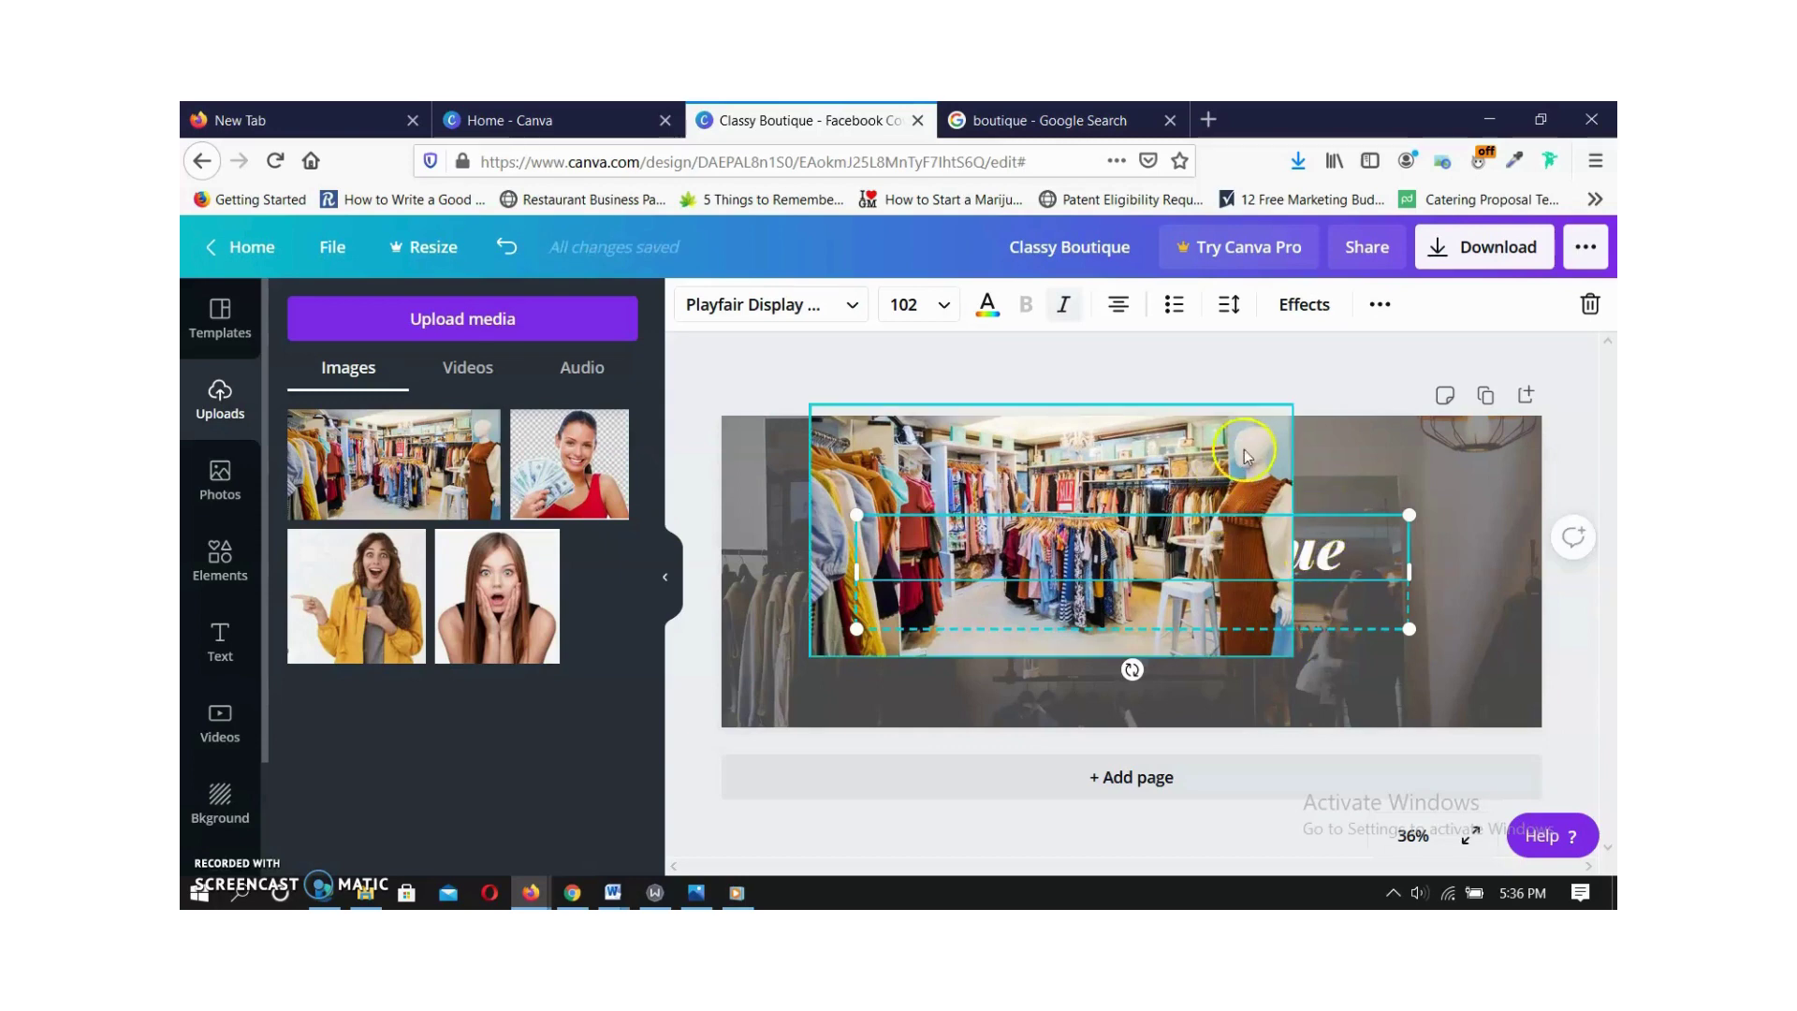
click(1284, 644)
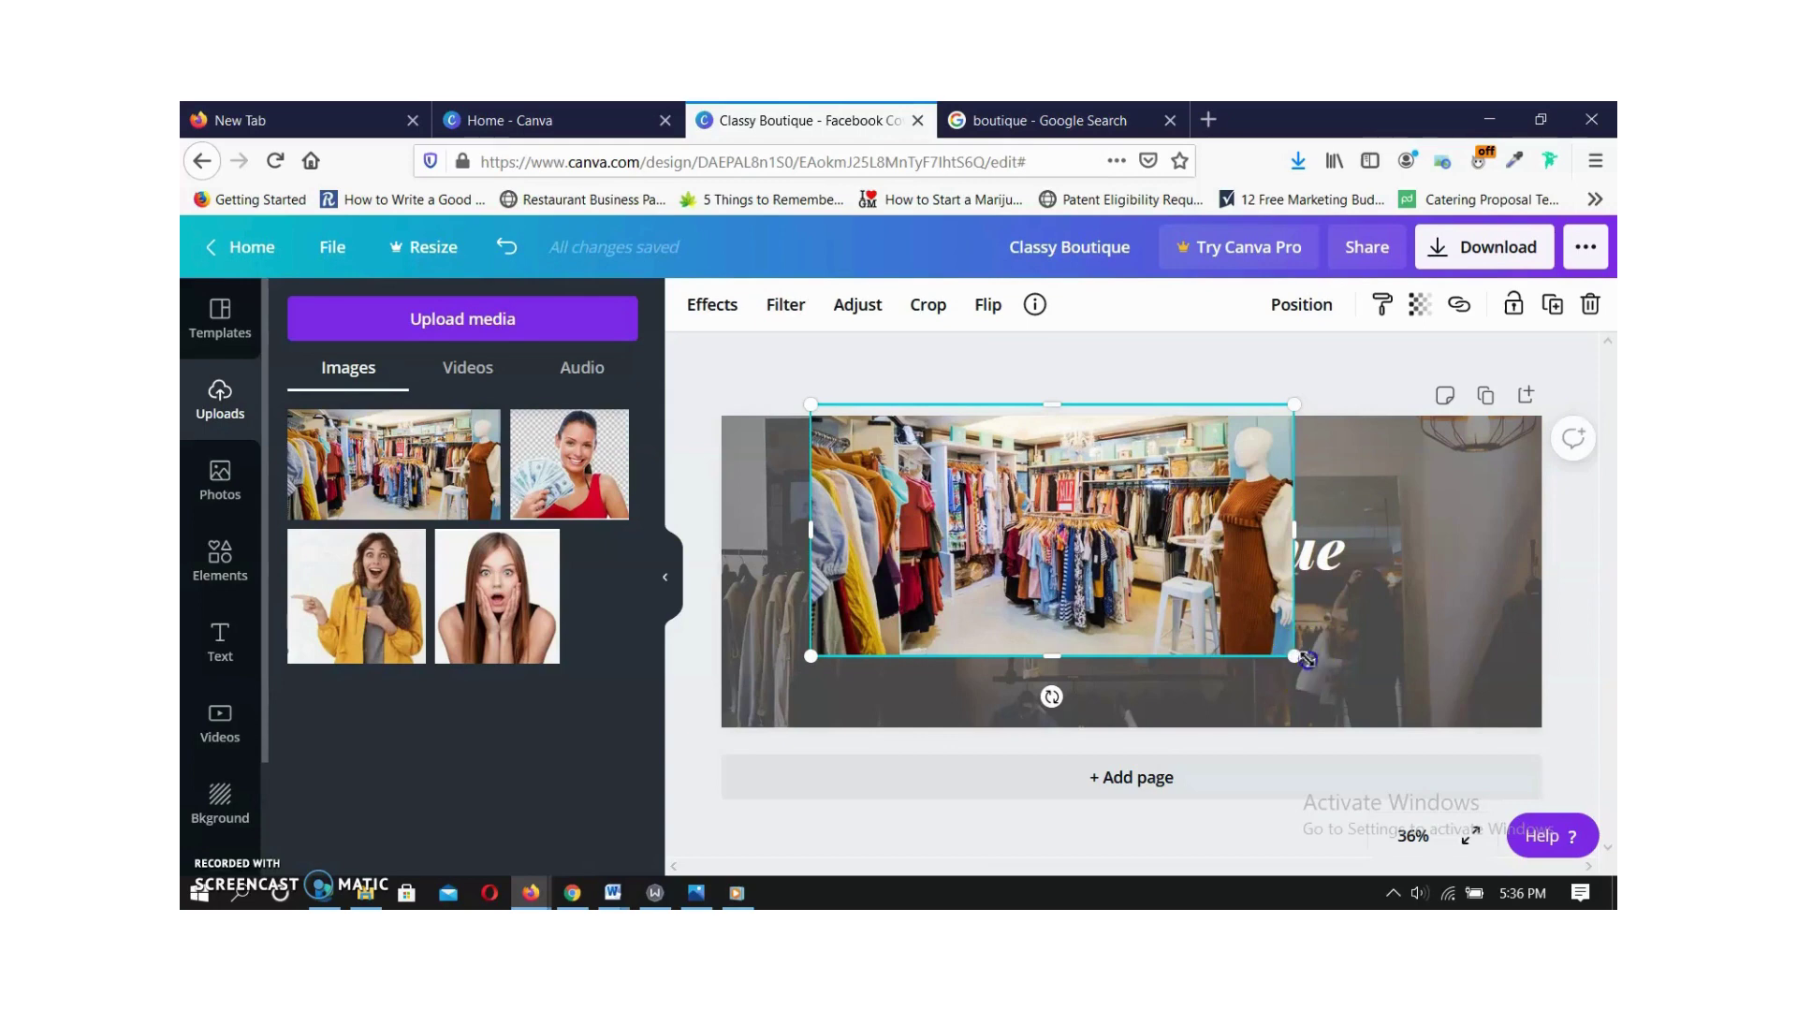
drag(1301, 660, 1267, 642)
Move the Classy Boutique title out of the photo's way.
click(1340, 559)
click(1315, 634)
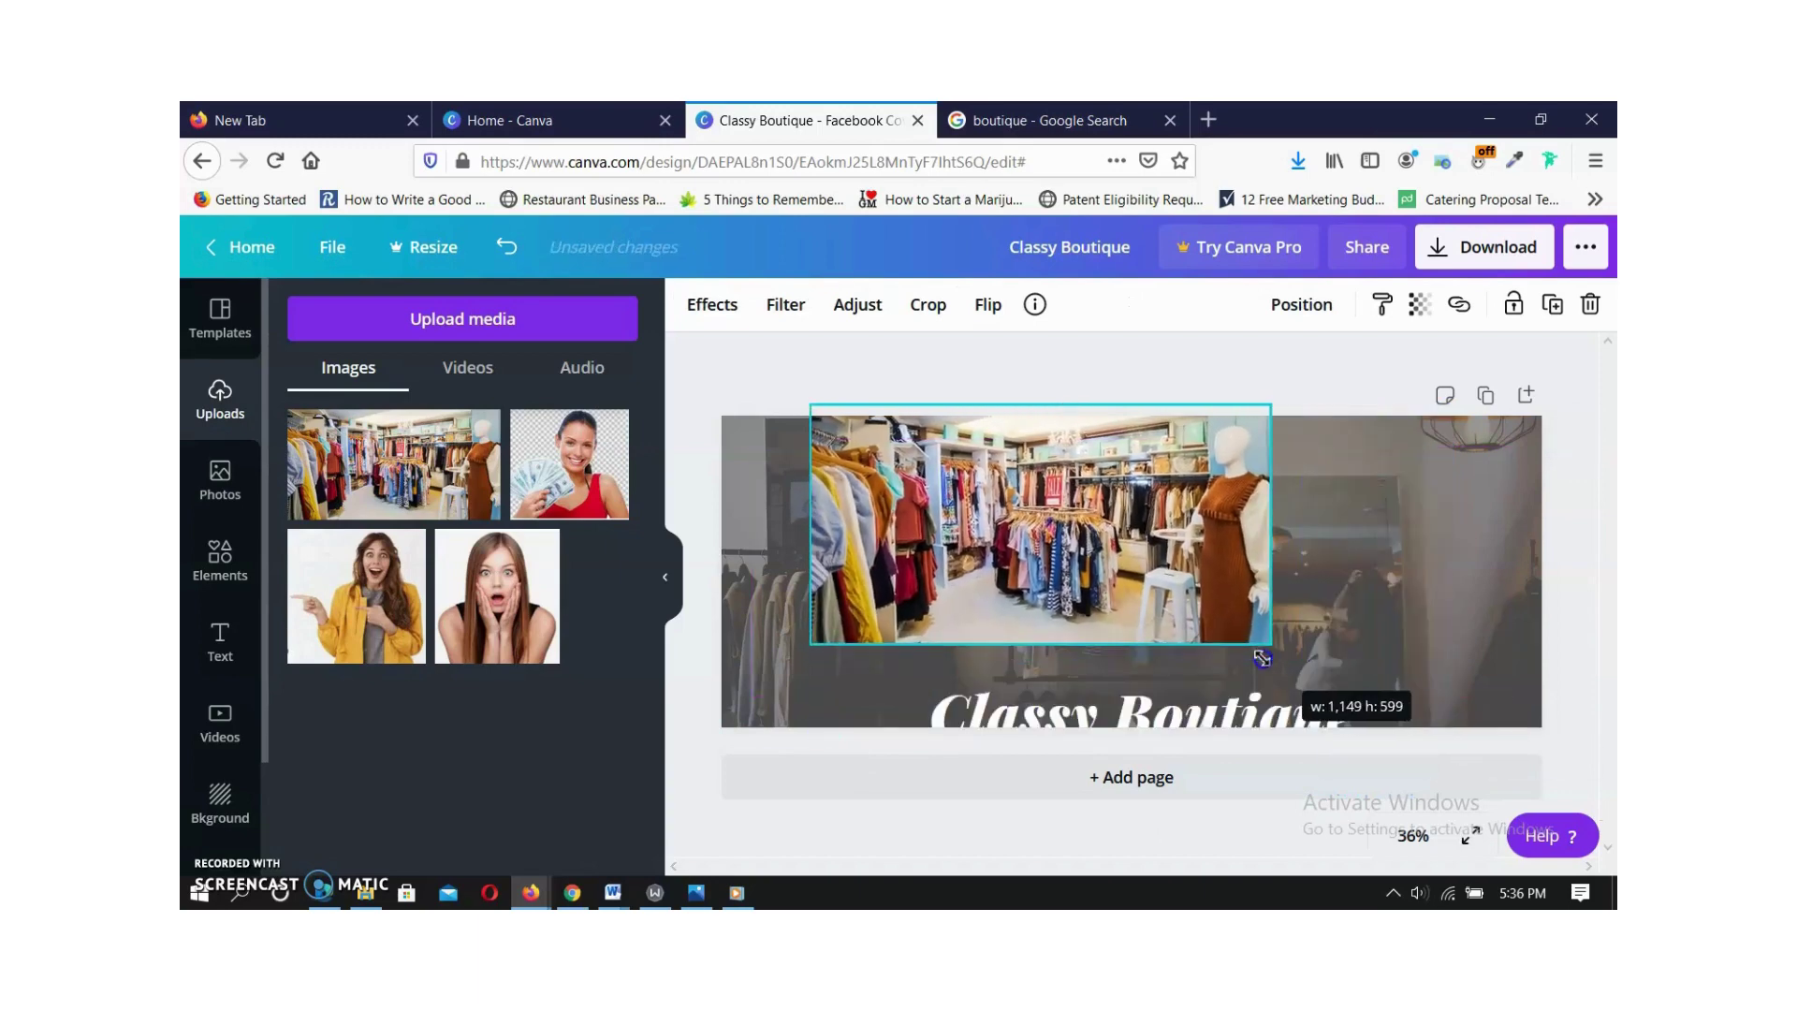
drag(1126, 724, 1207, 355)
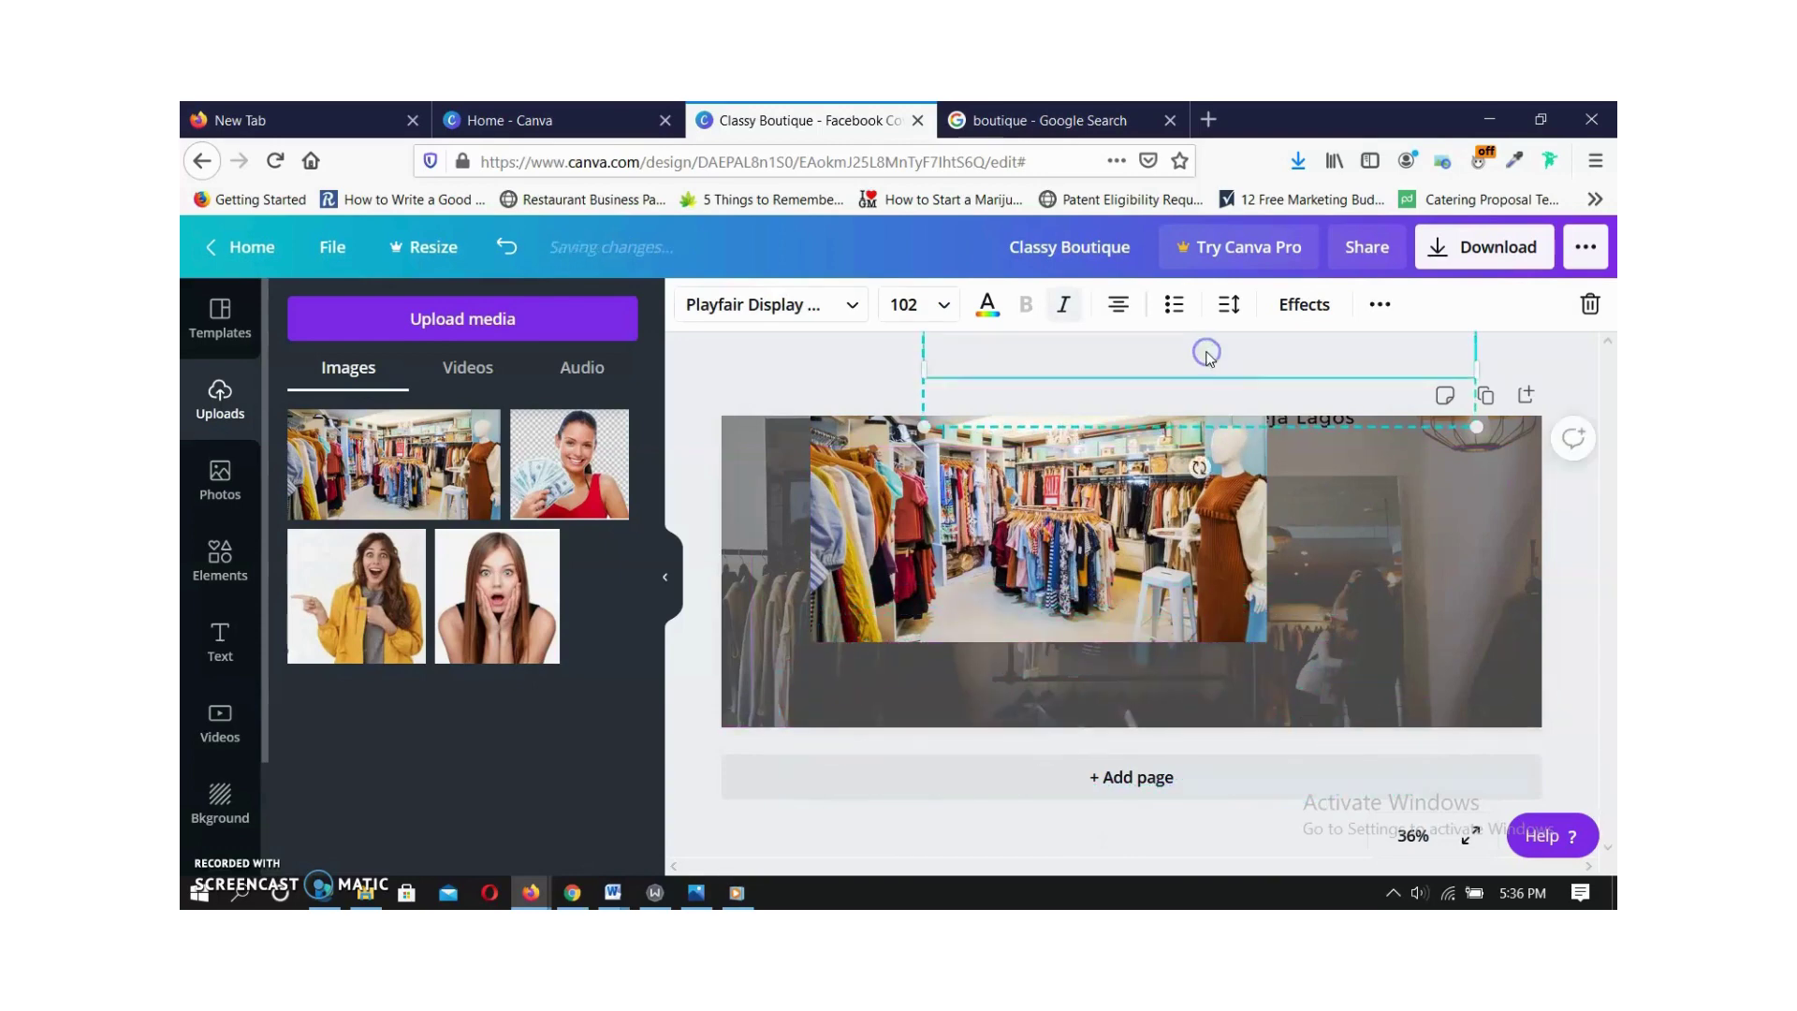
Enlarge the shop photo to about 1,750 by 912 and widen it to the page's left edge.
click(1249, 614)
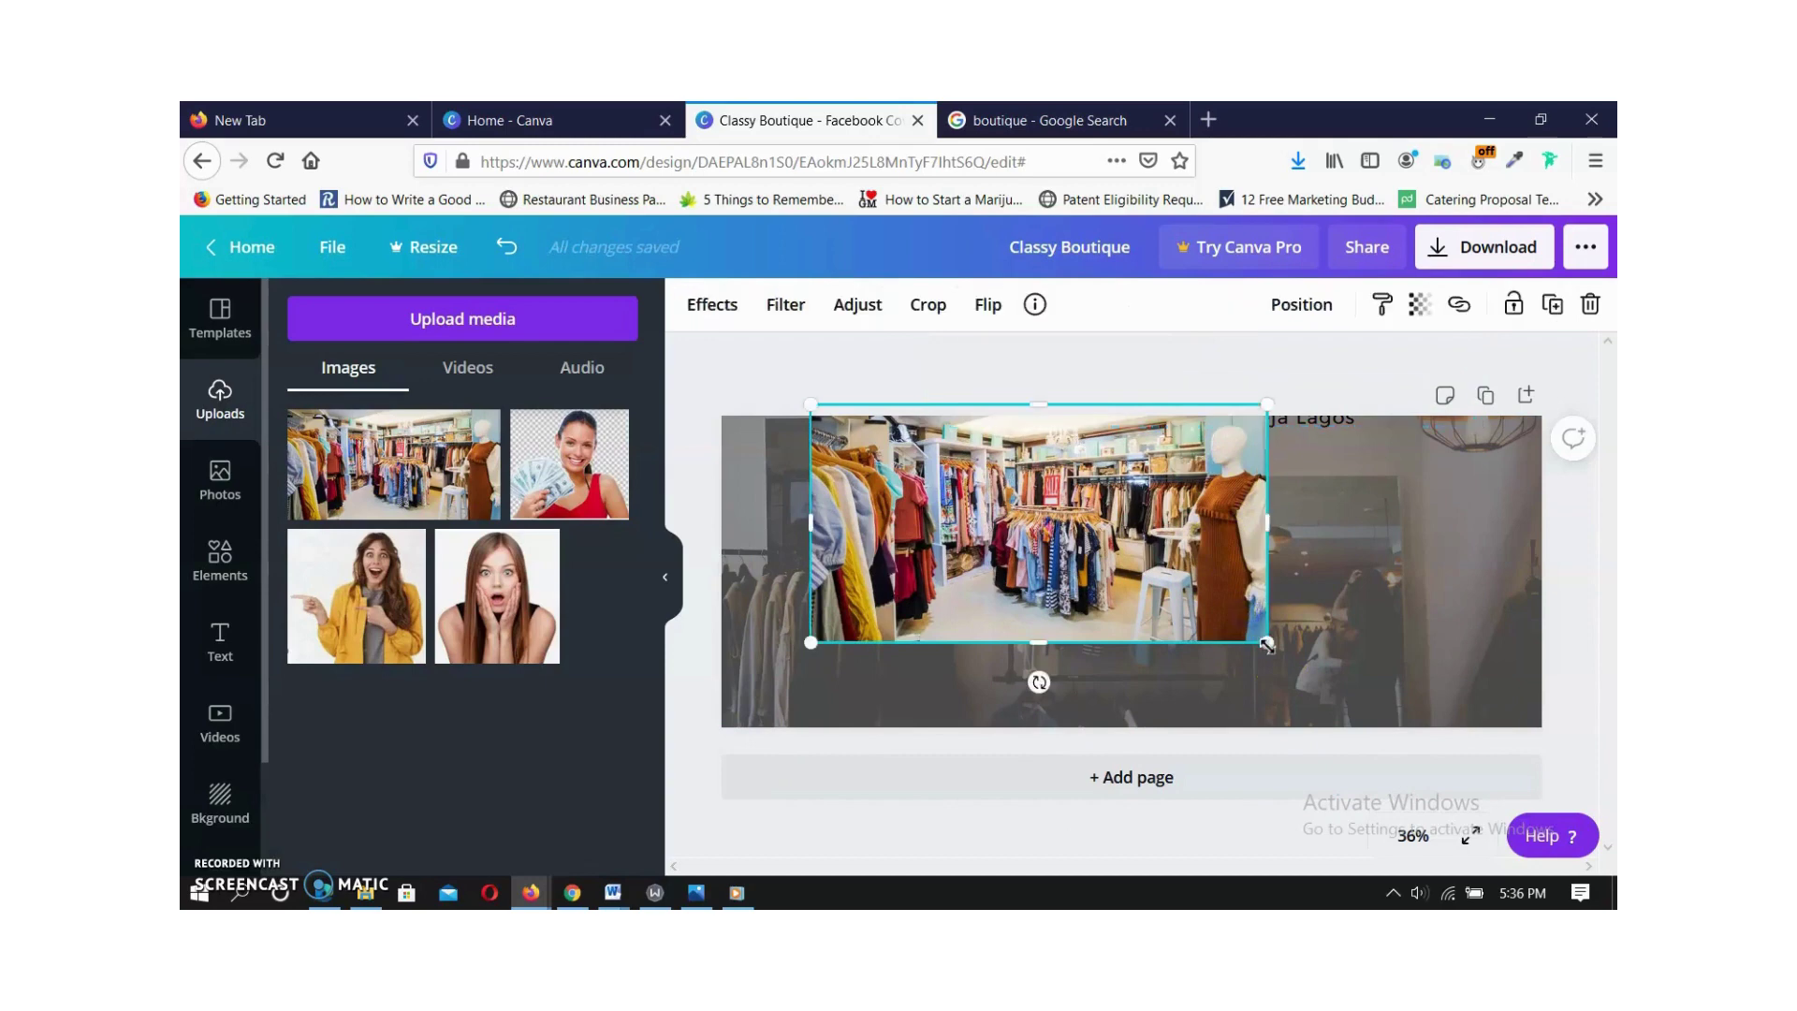
drag(1268, 646, 1560, 745)
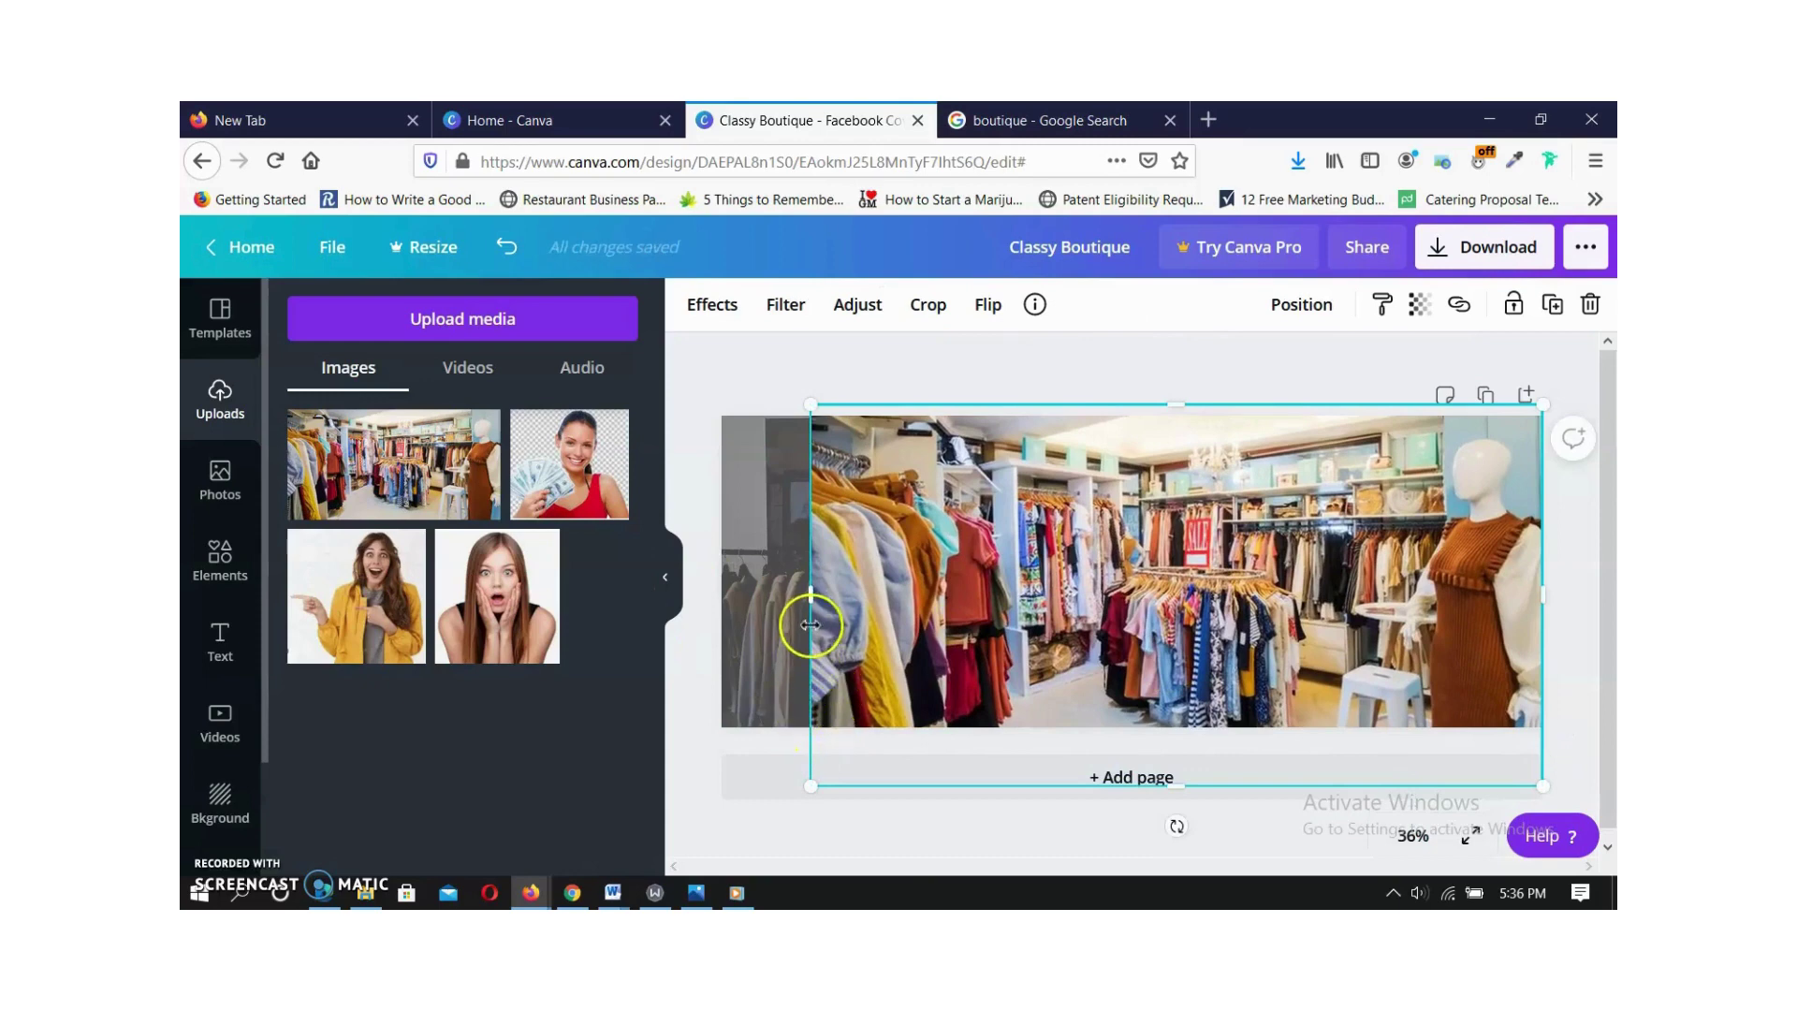
drag(813, 597, 729, 592)
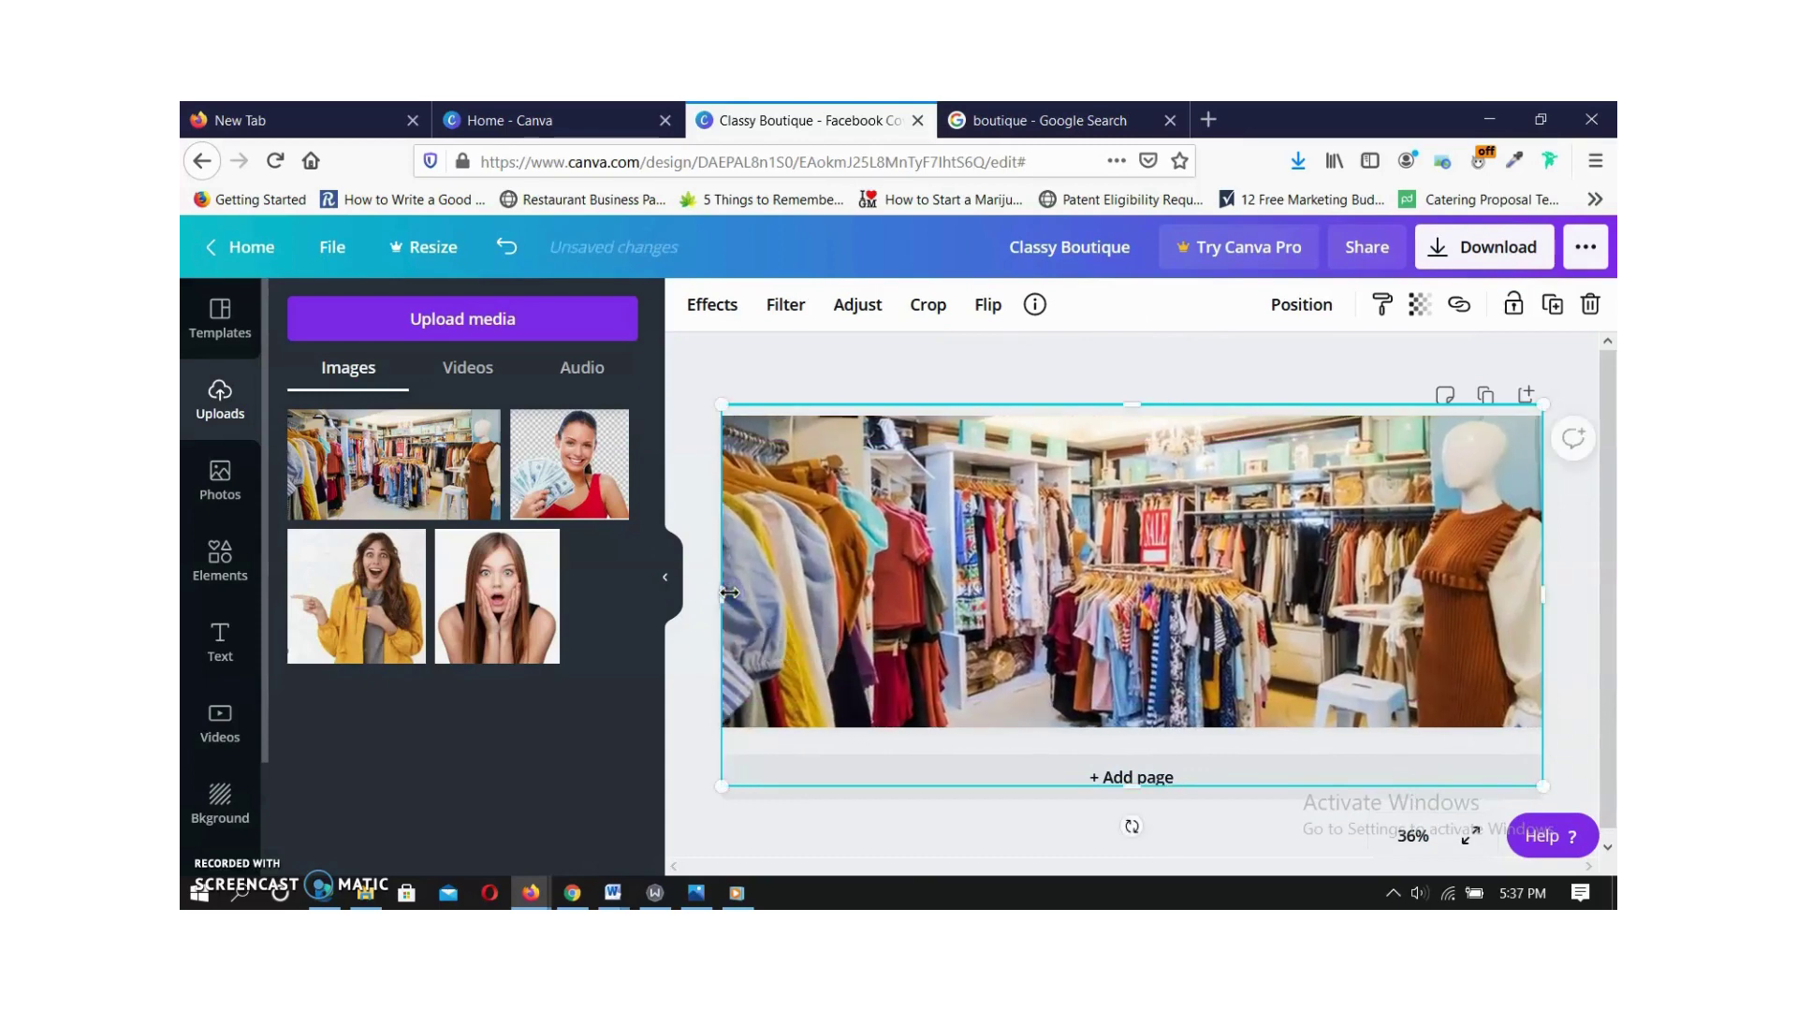
click(1016, 375)
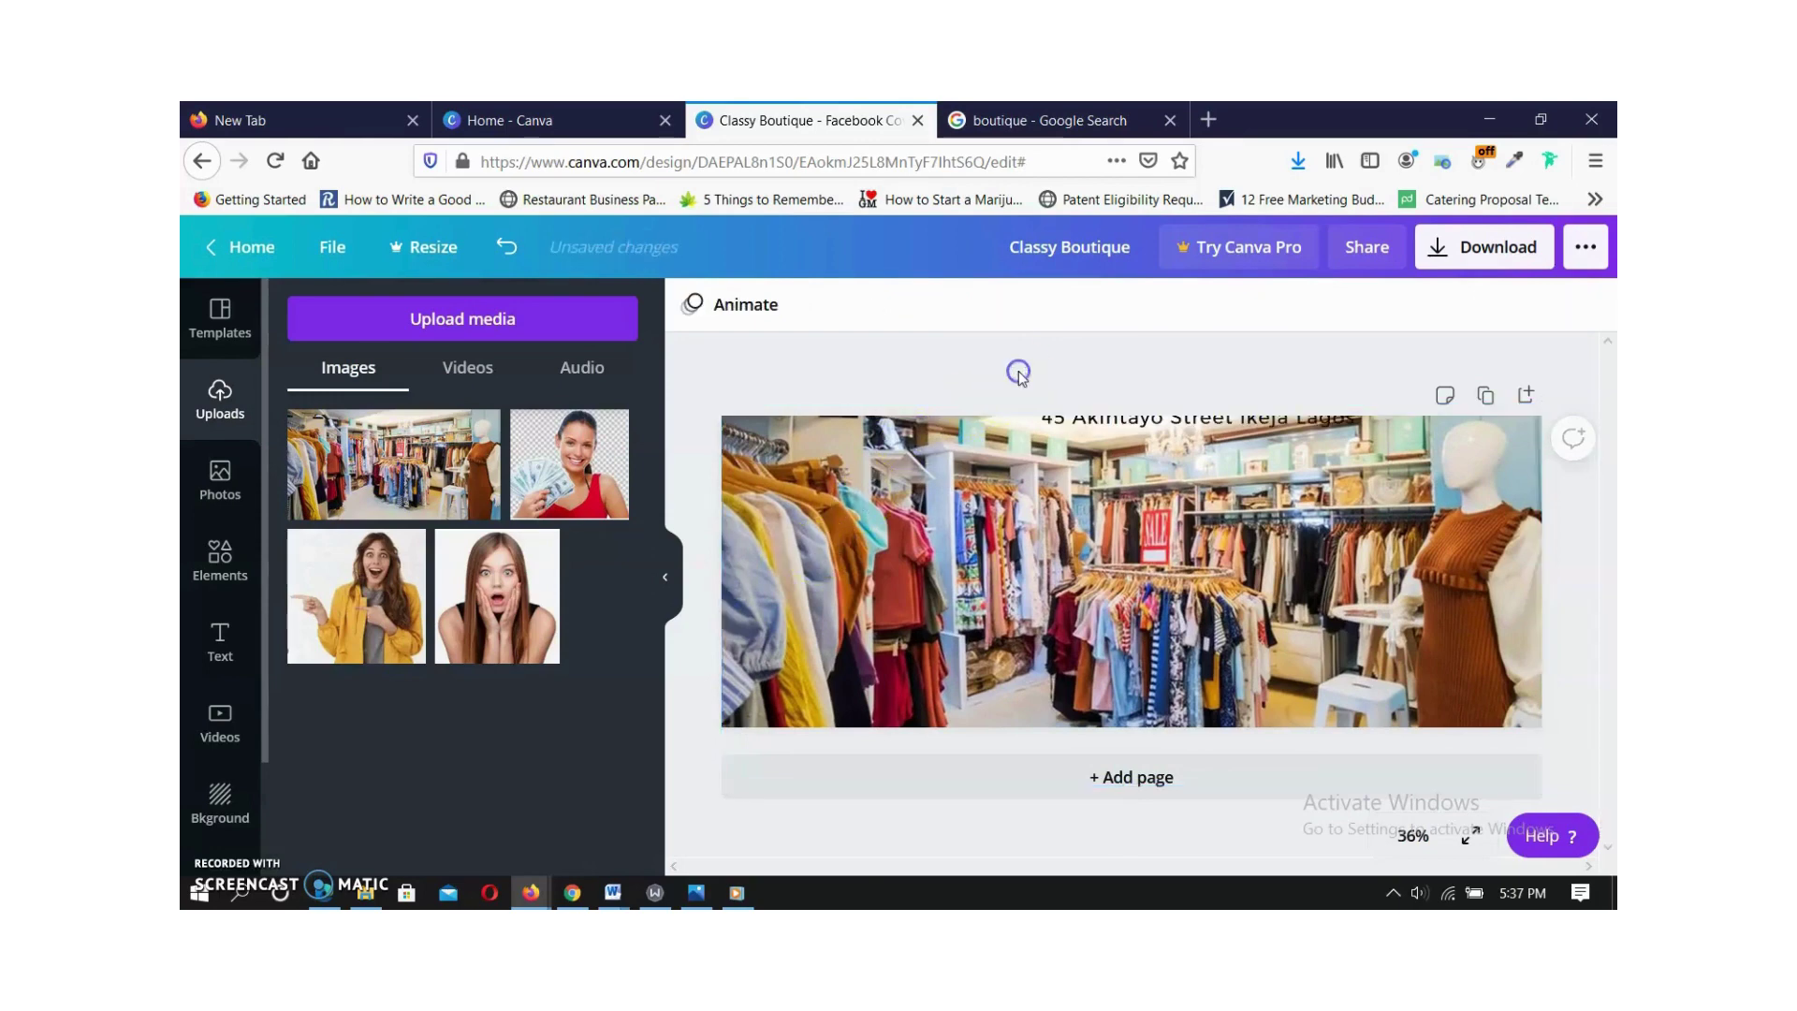
Move the title and address back onto the photo and make 'Classy Boutique' black.
drag(1076, 468, 1042, 535)
click(948, 465)
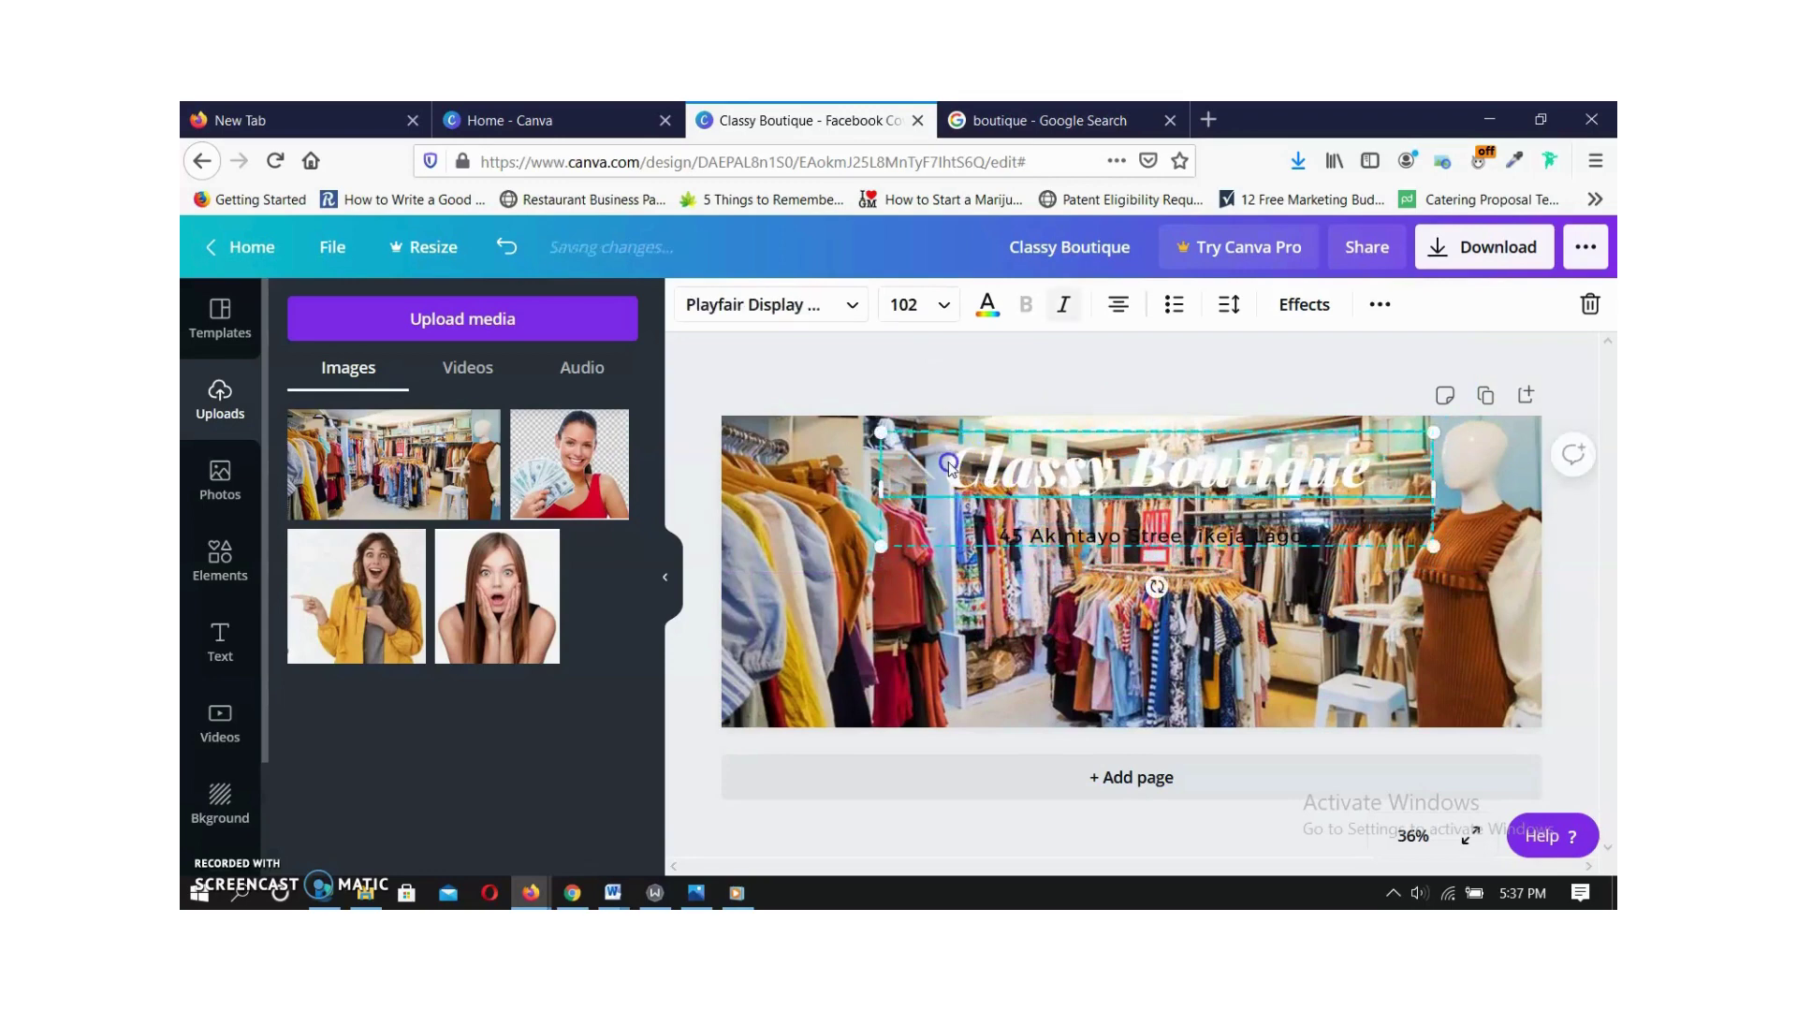
drag(1370, 463, 943, 465)
click(987, 304)
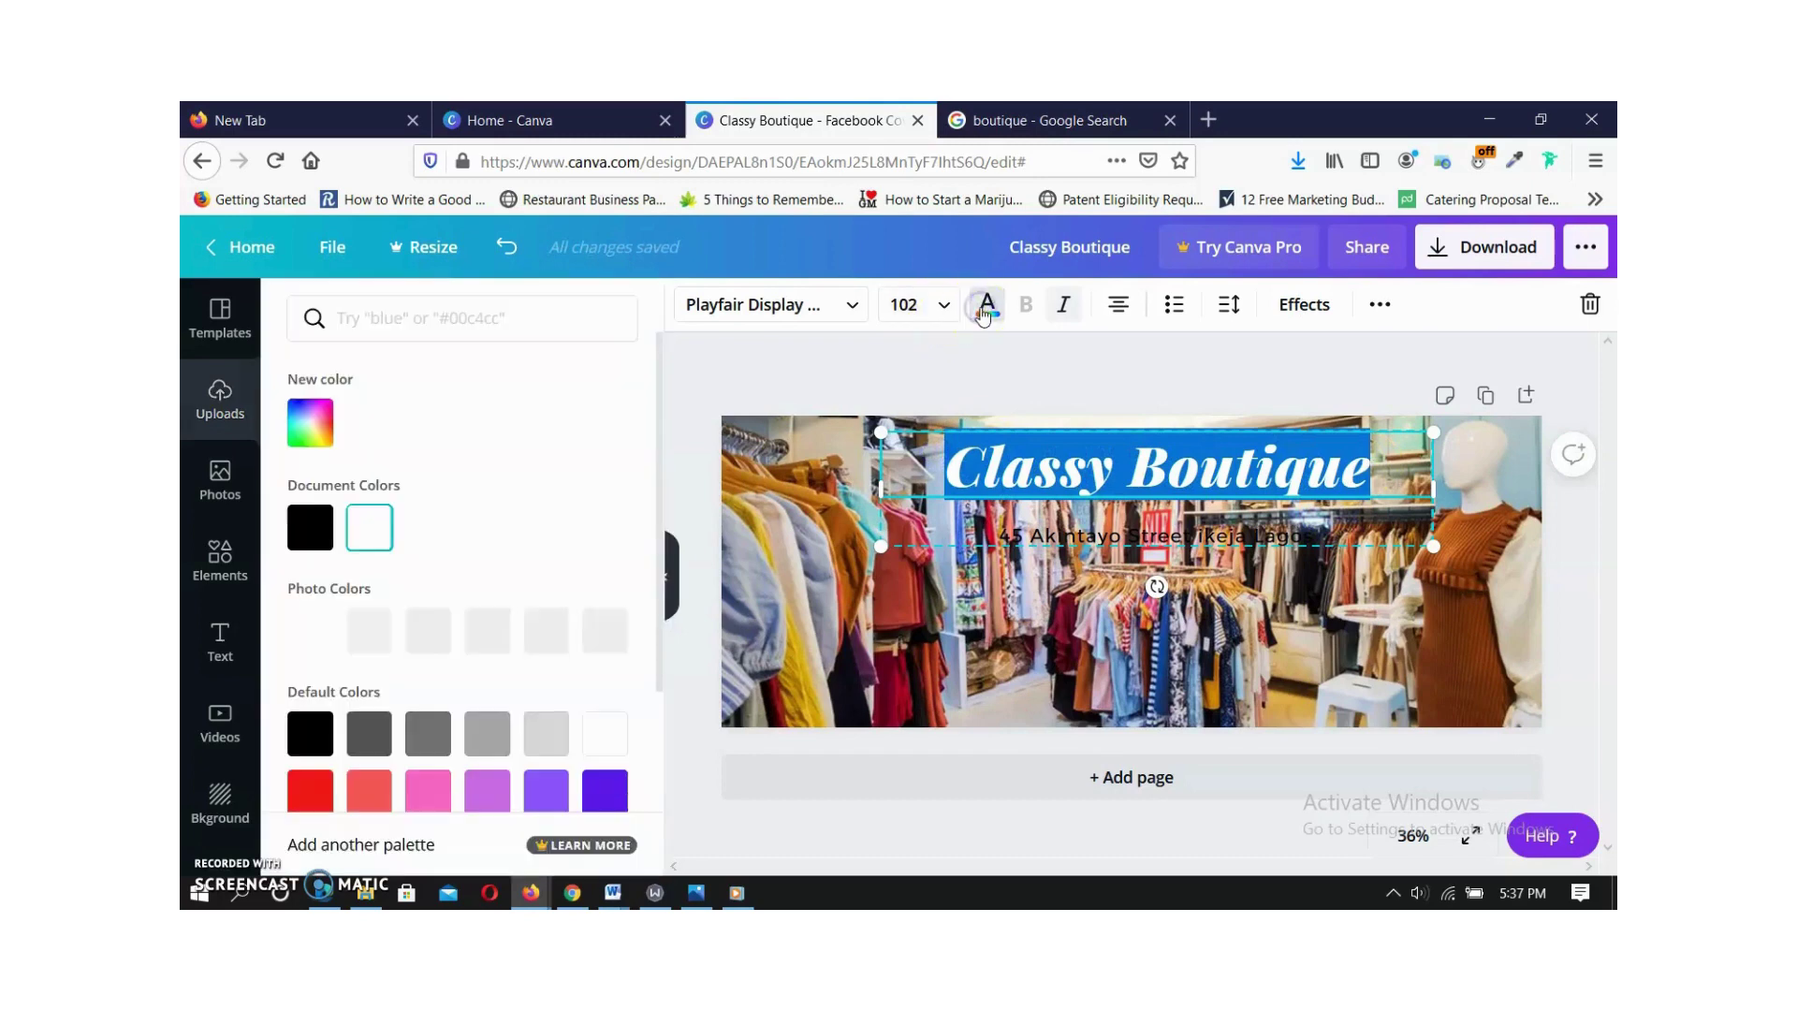
click(326, 527)
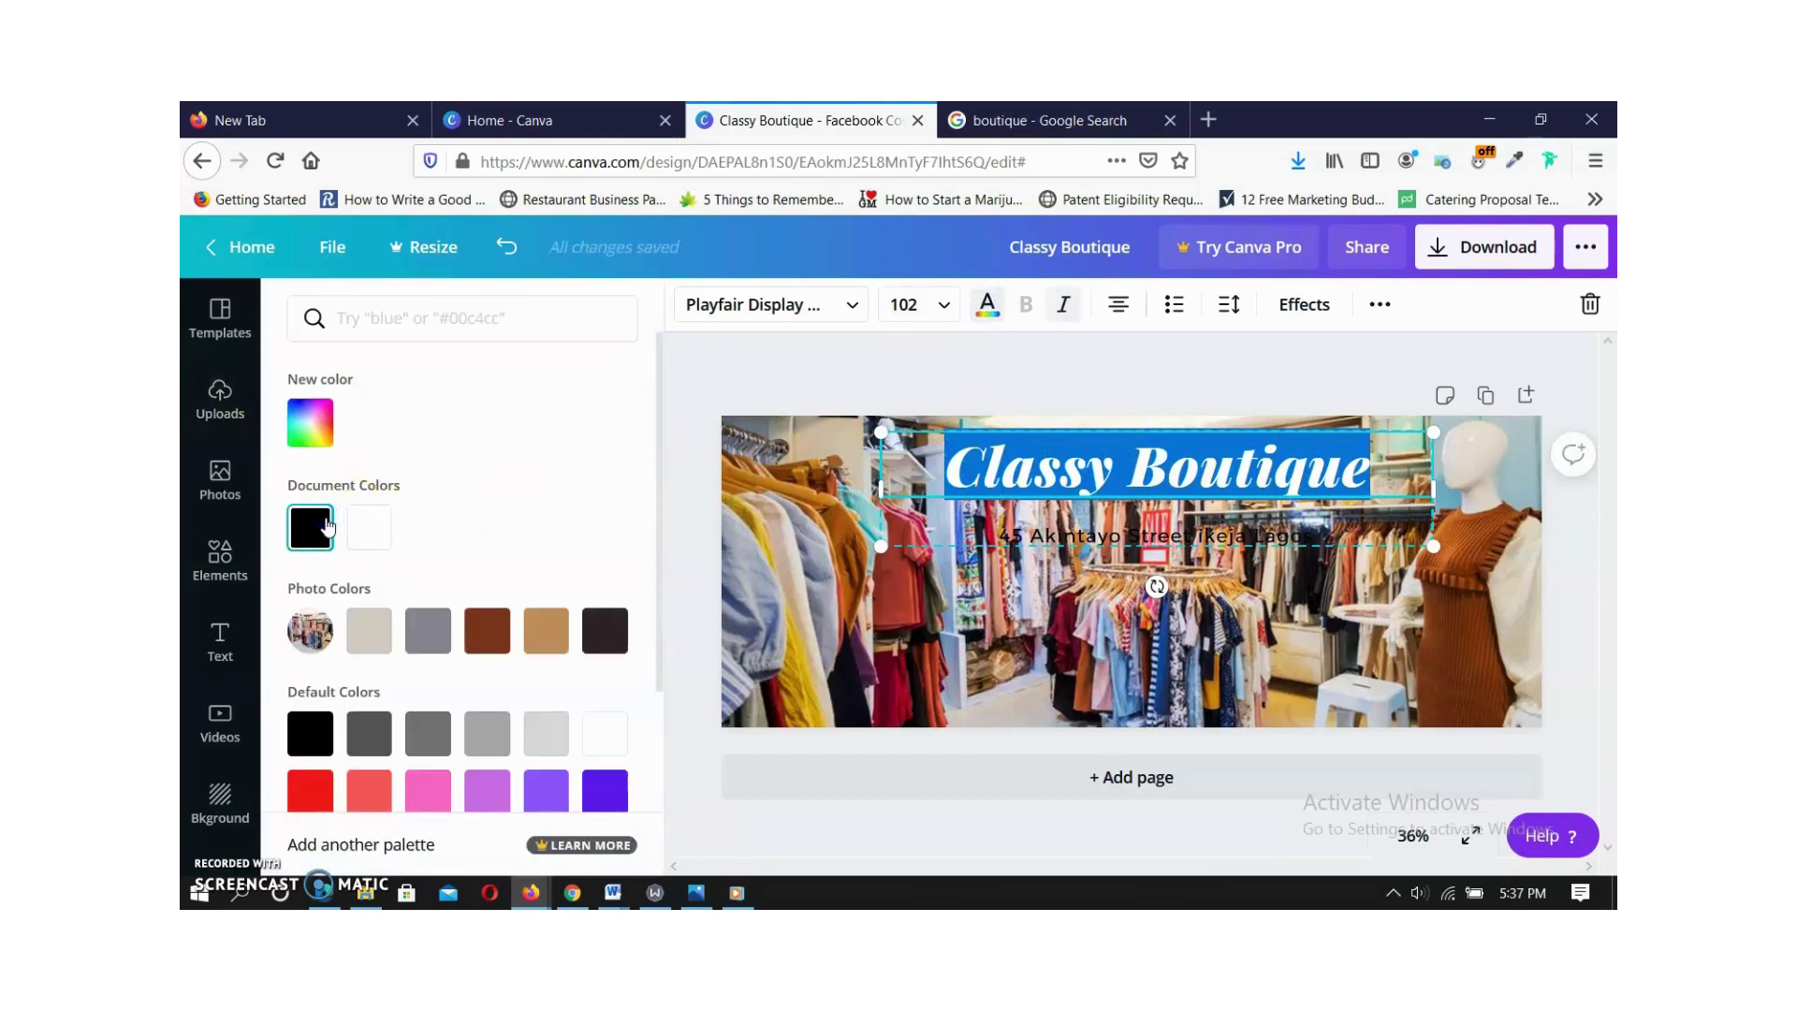
click(921, 473)
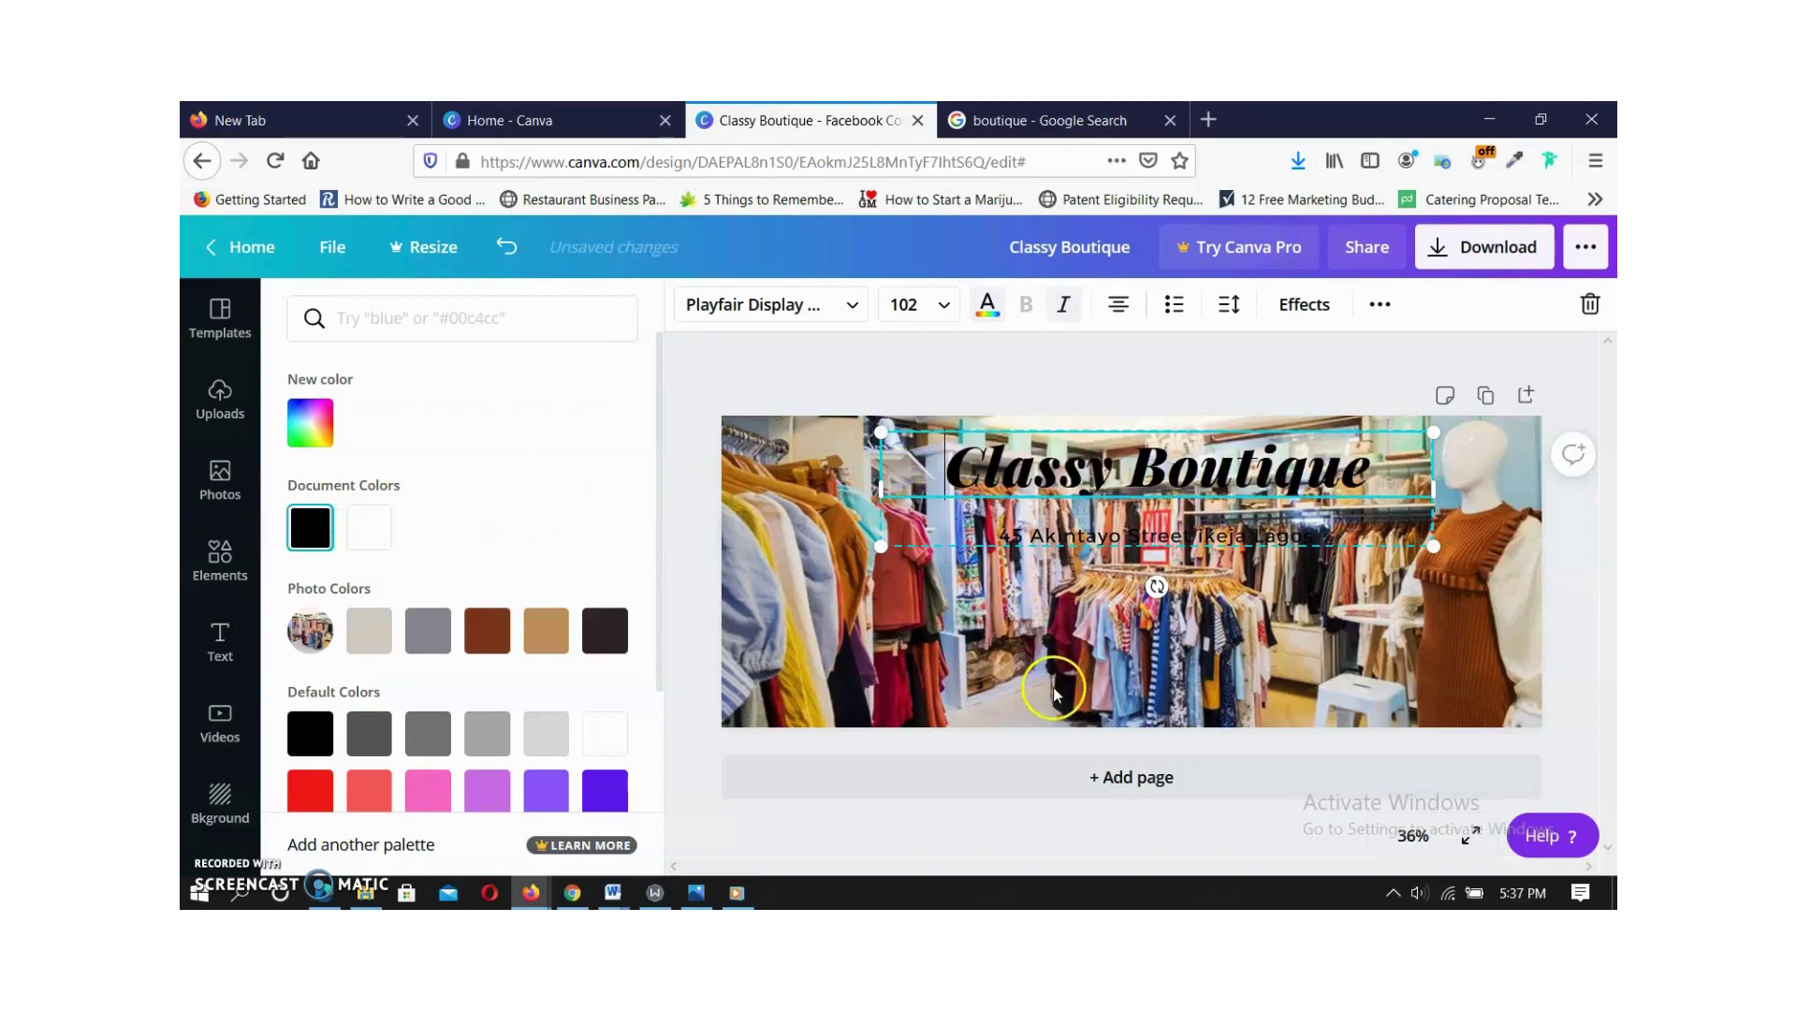
click(1045, 613)
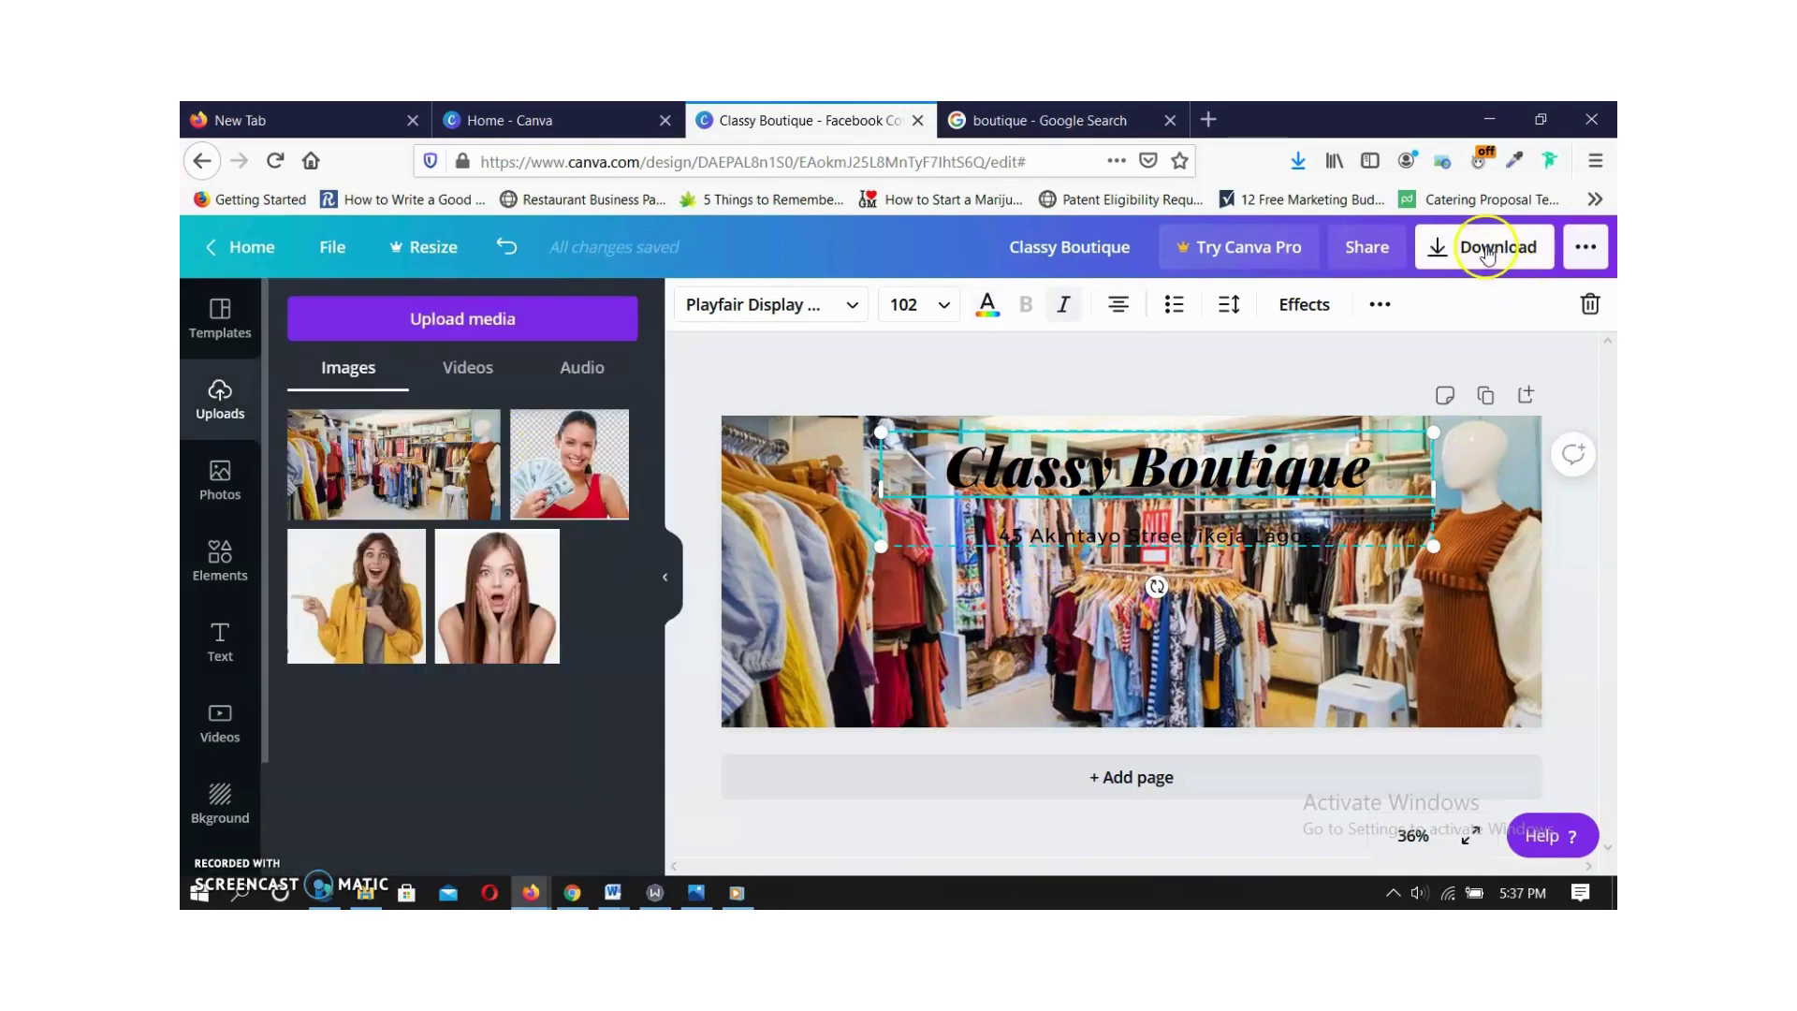
Check the Google image results tab, then return to the Classy Boutique design.
click(992, 113)
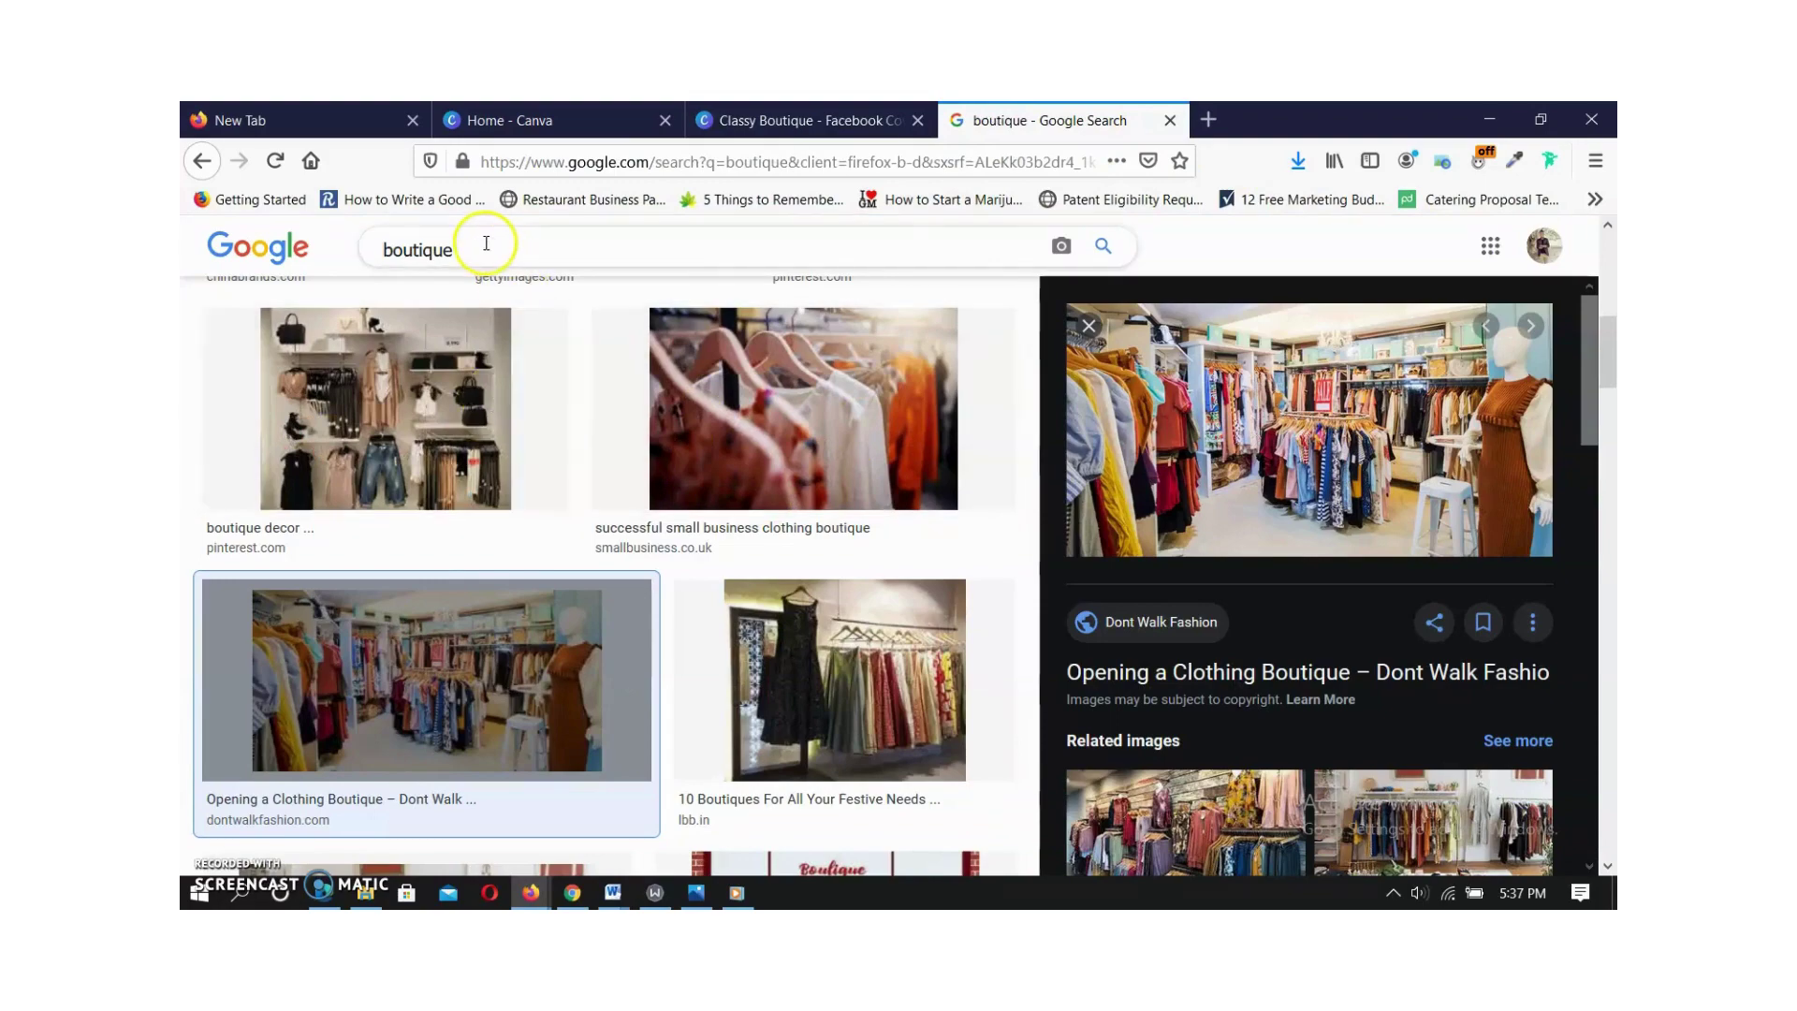
scroll(501, 253, up, 6)
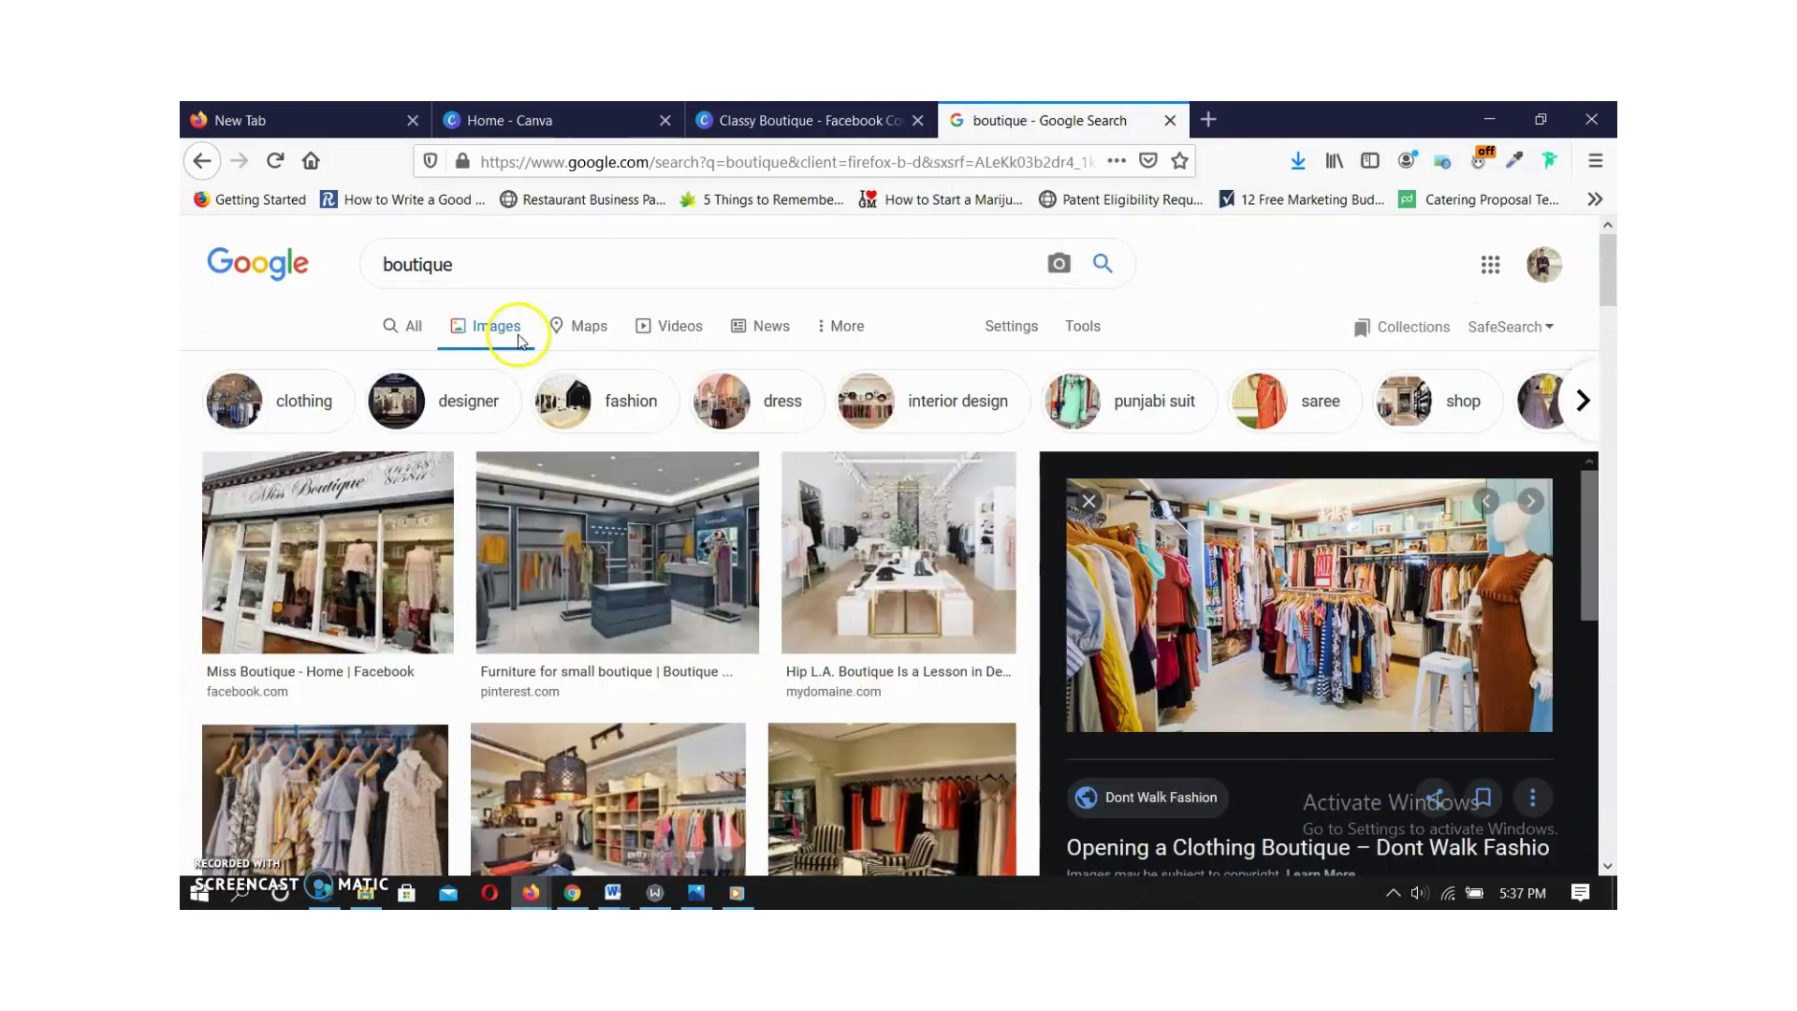
scroll(473, 550, down, 6)
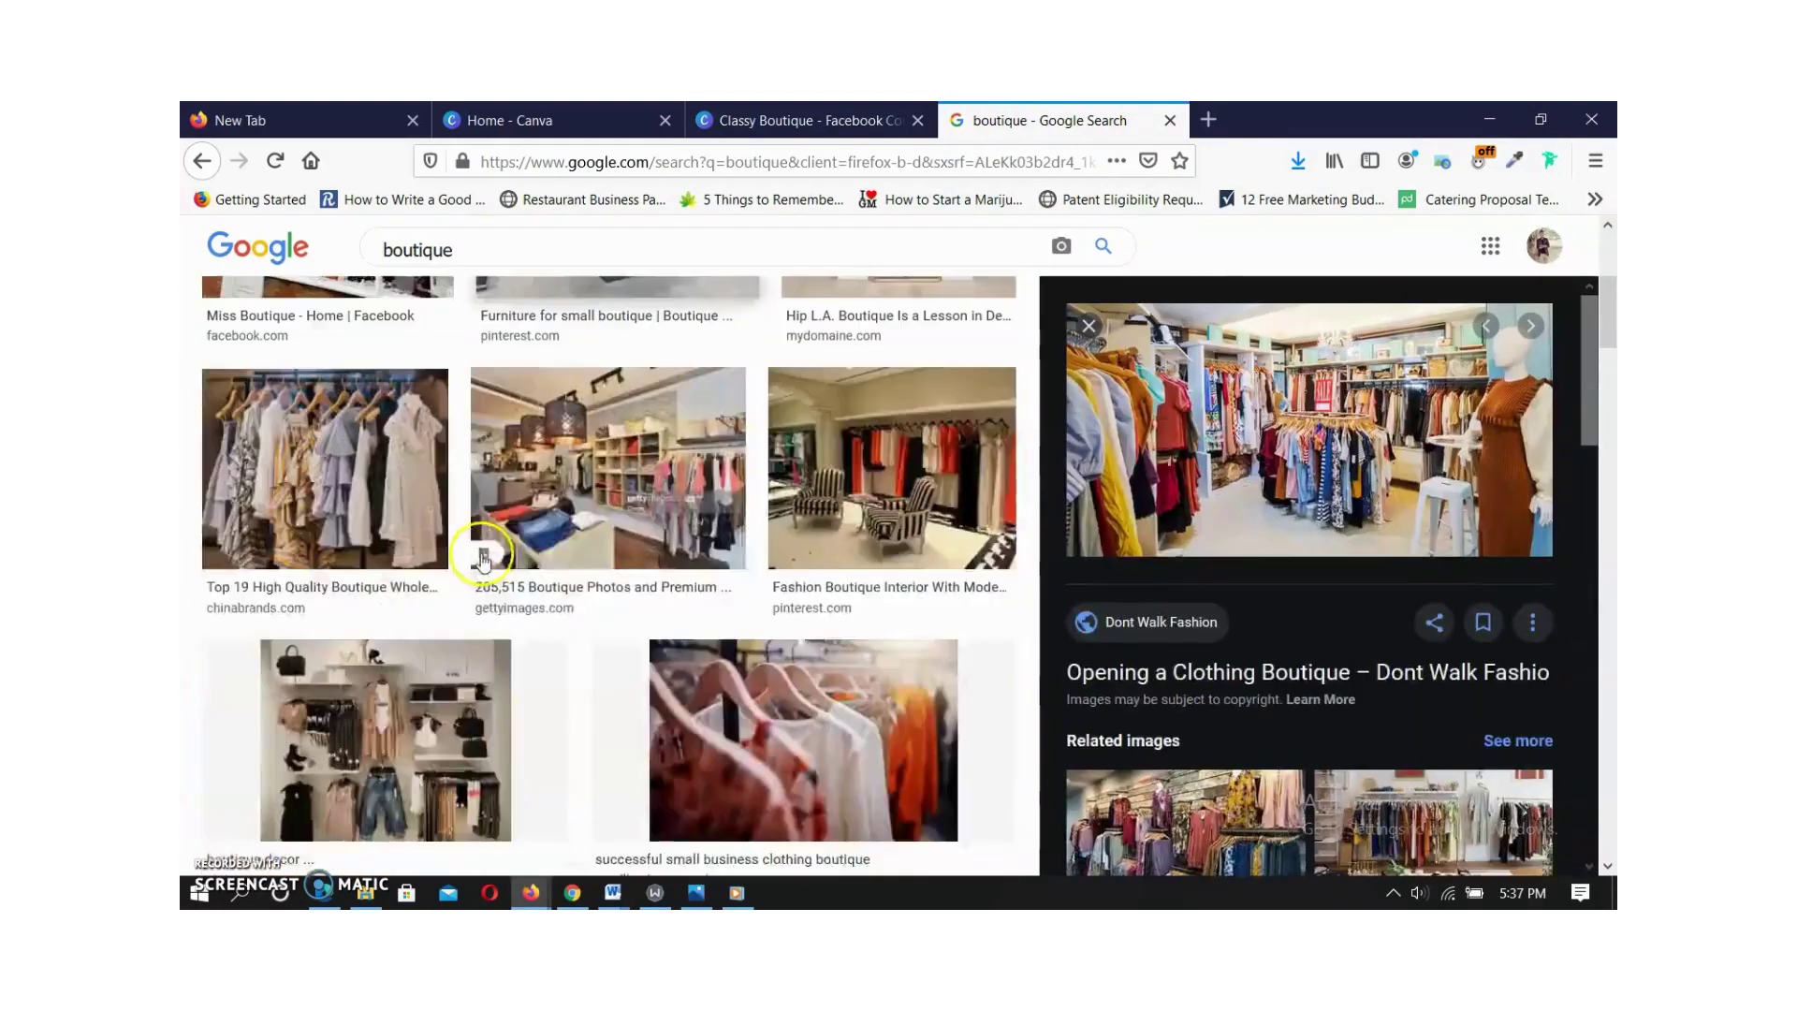
click(819, 118)
Download the cover as a PNG, save the file, and return to the Canva home page.
click(1493, 251)
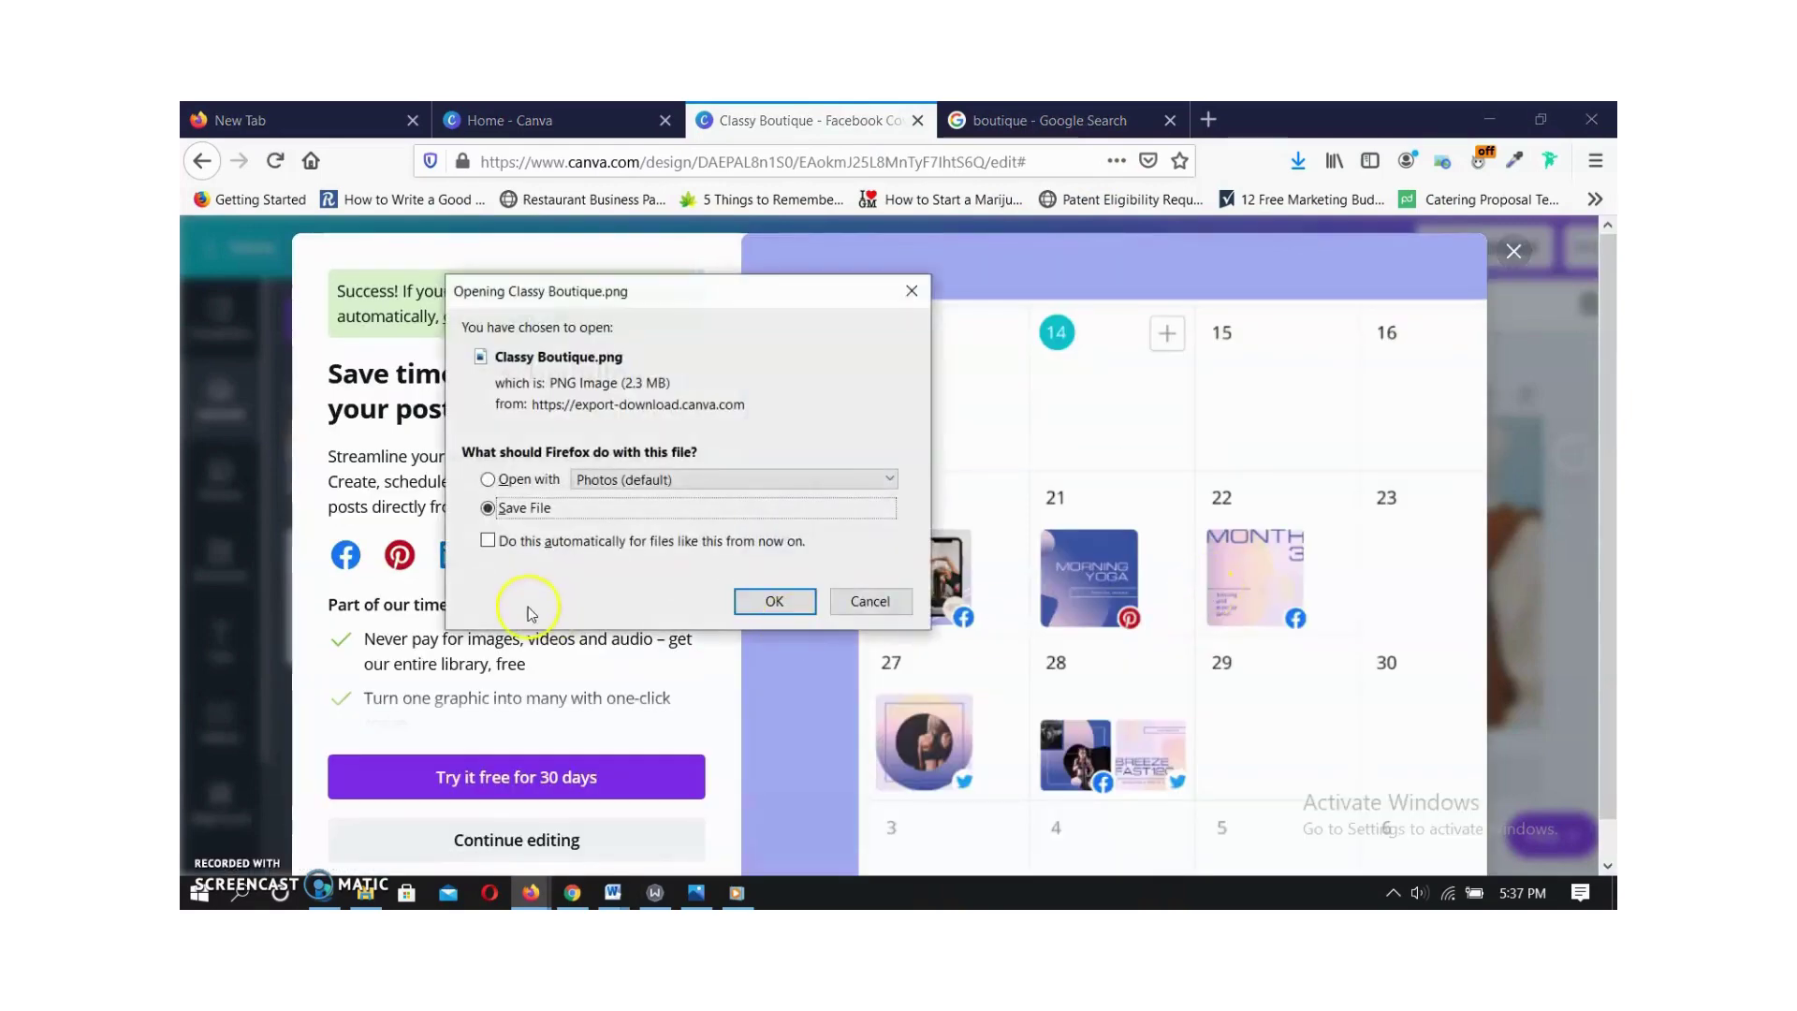
click(801, 602)
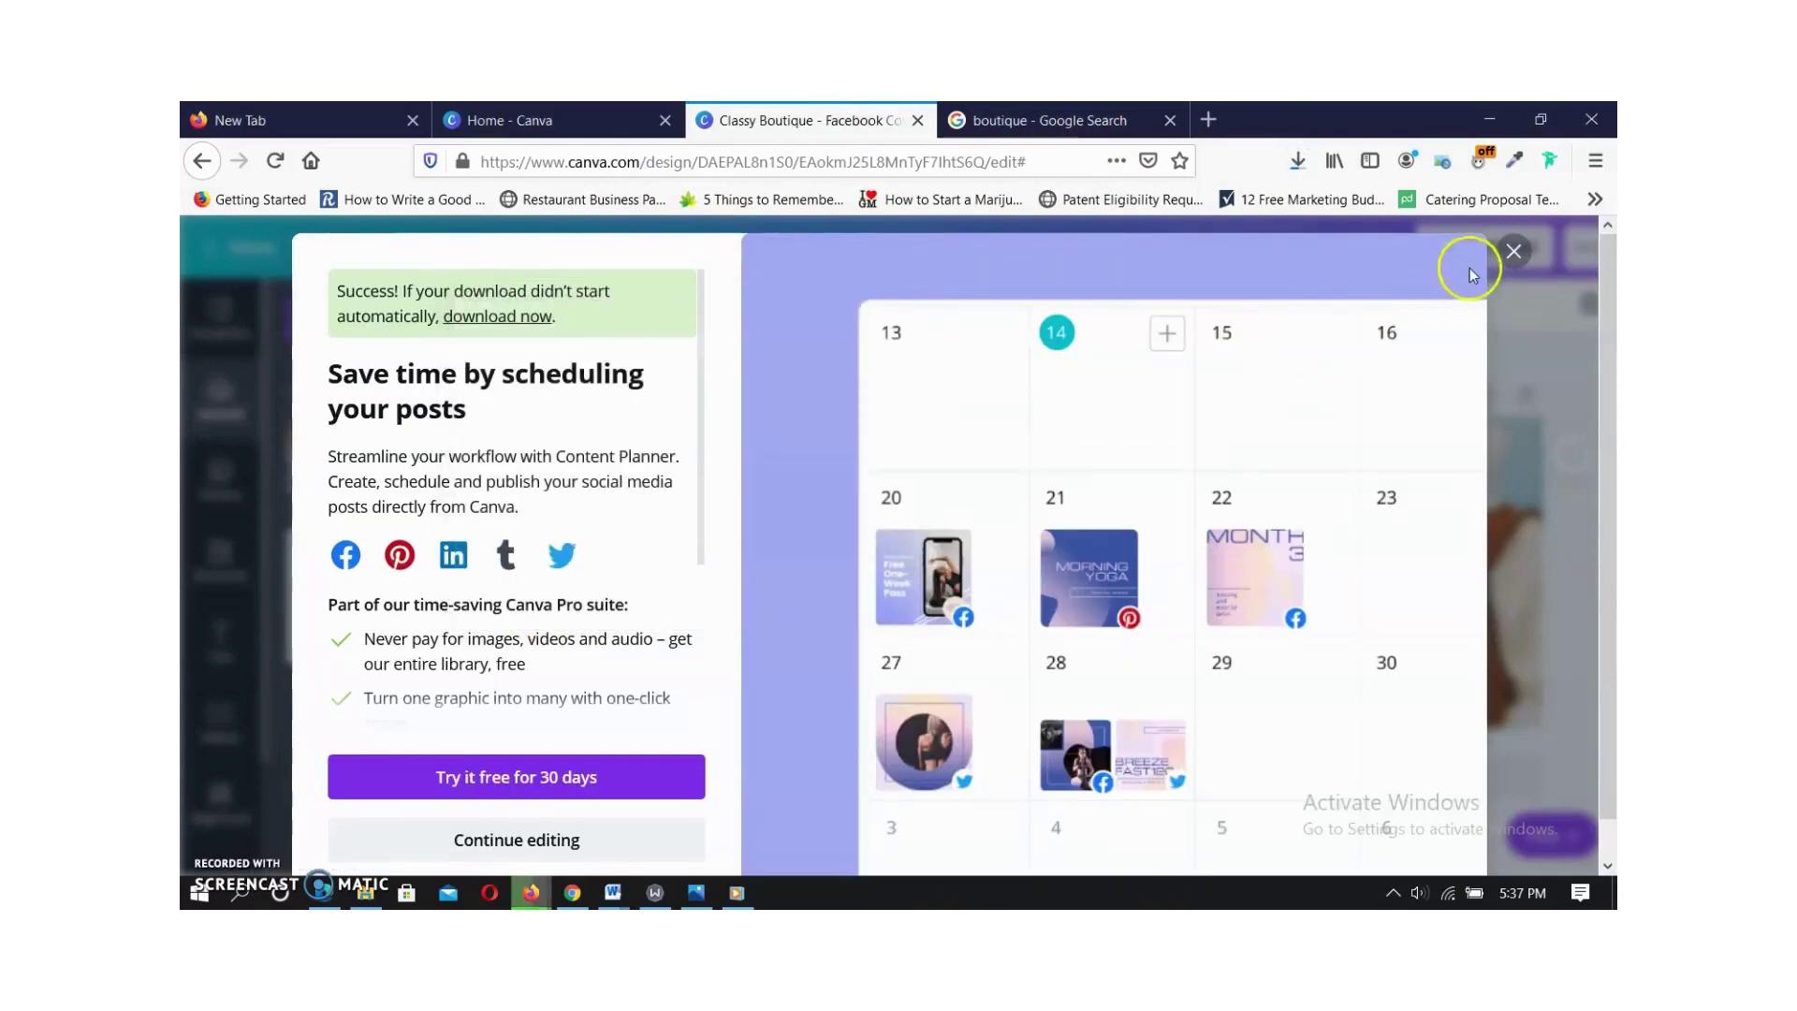
click(1514, 250)
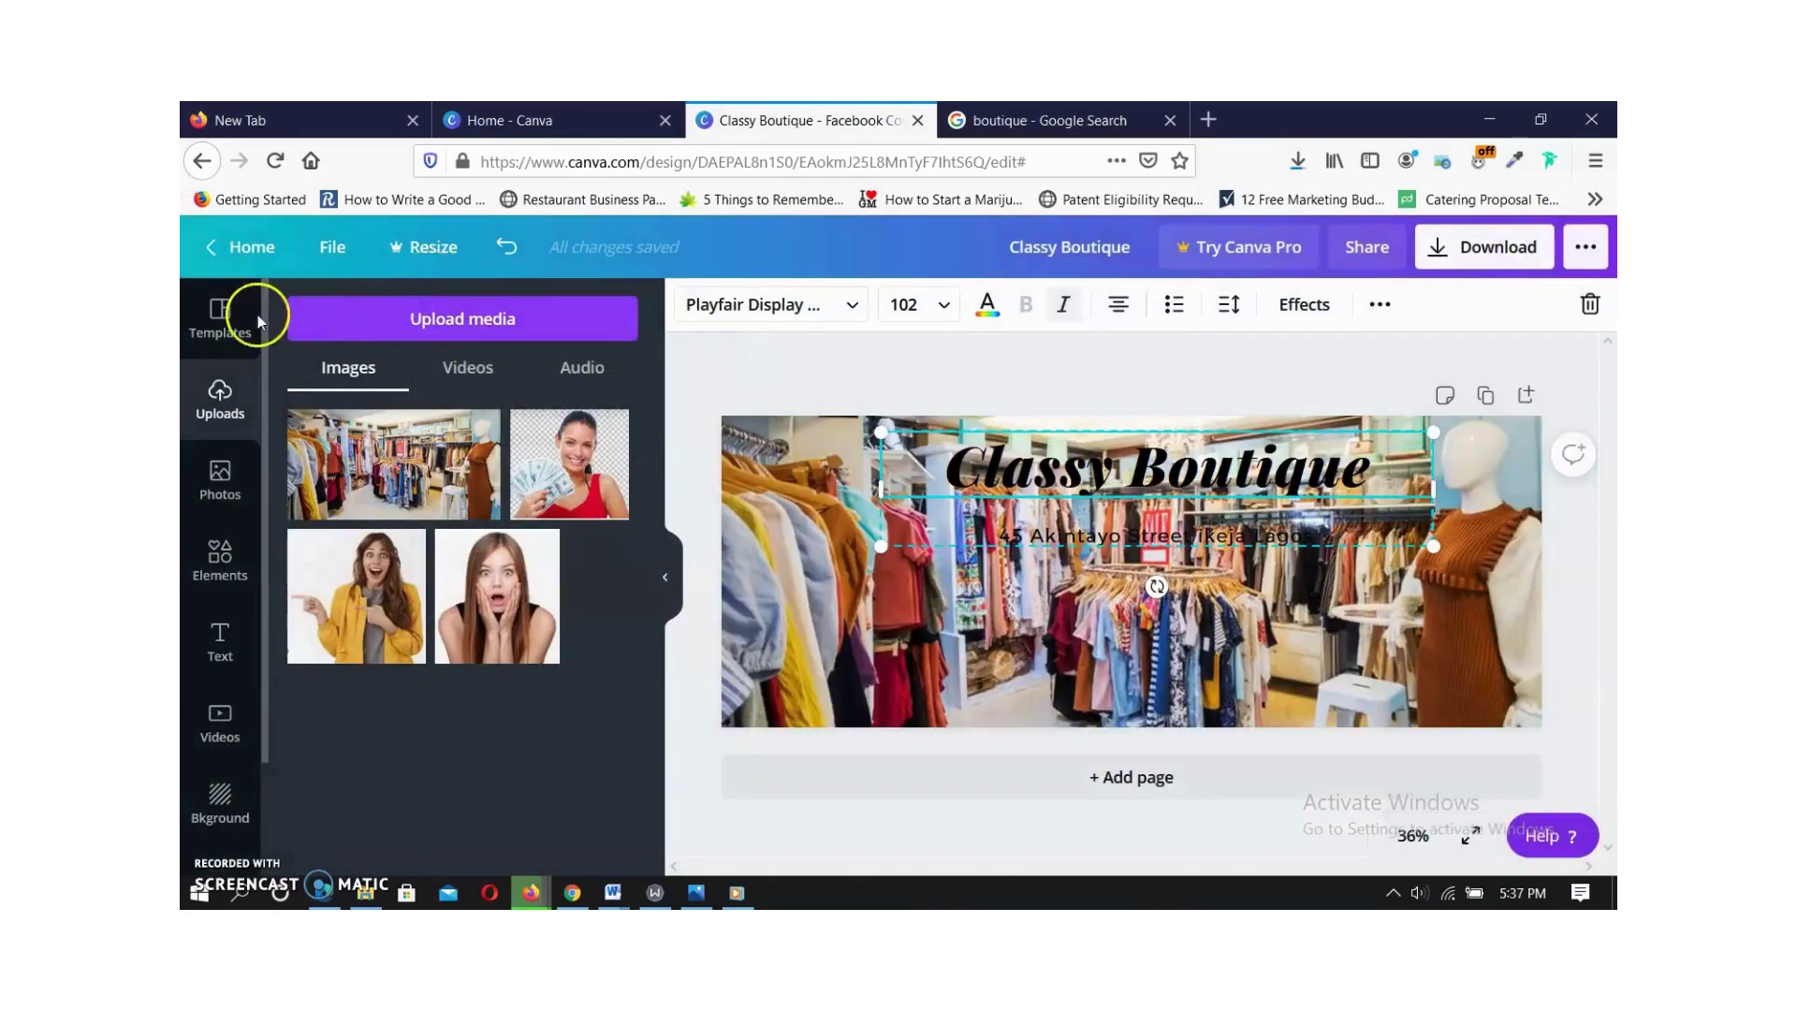
click(247, 245)
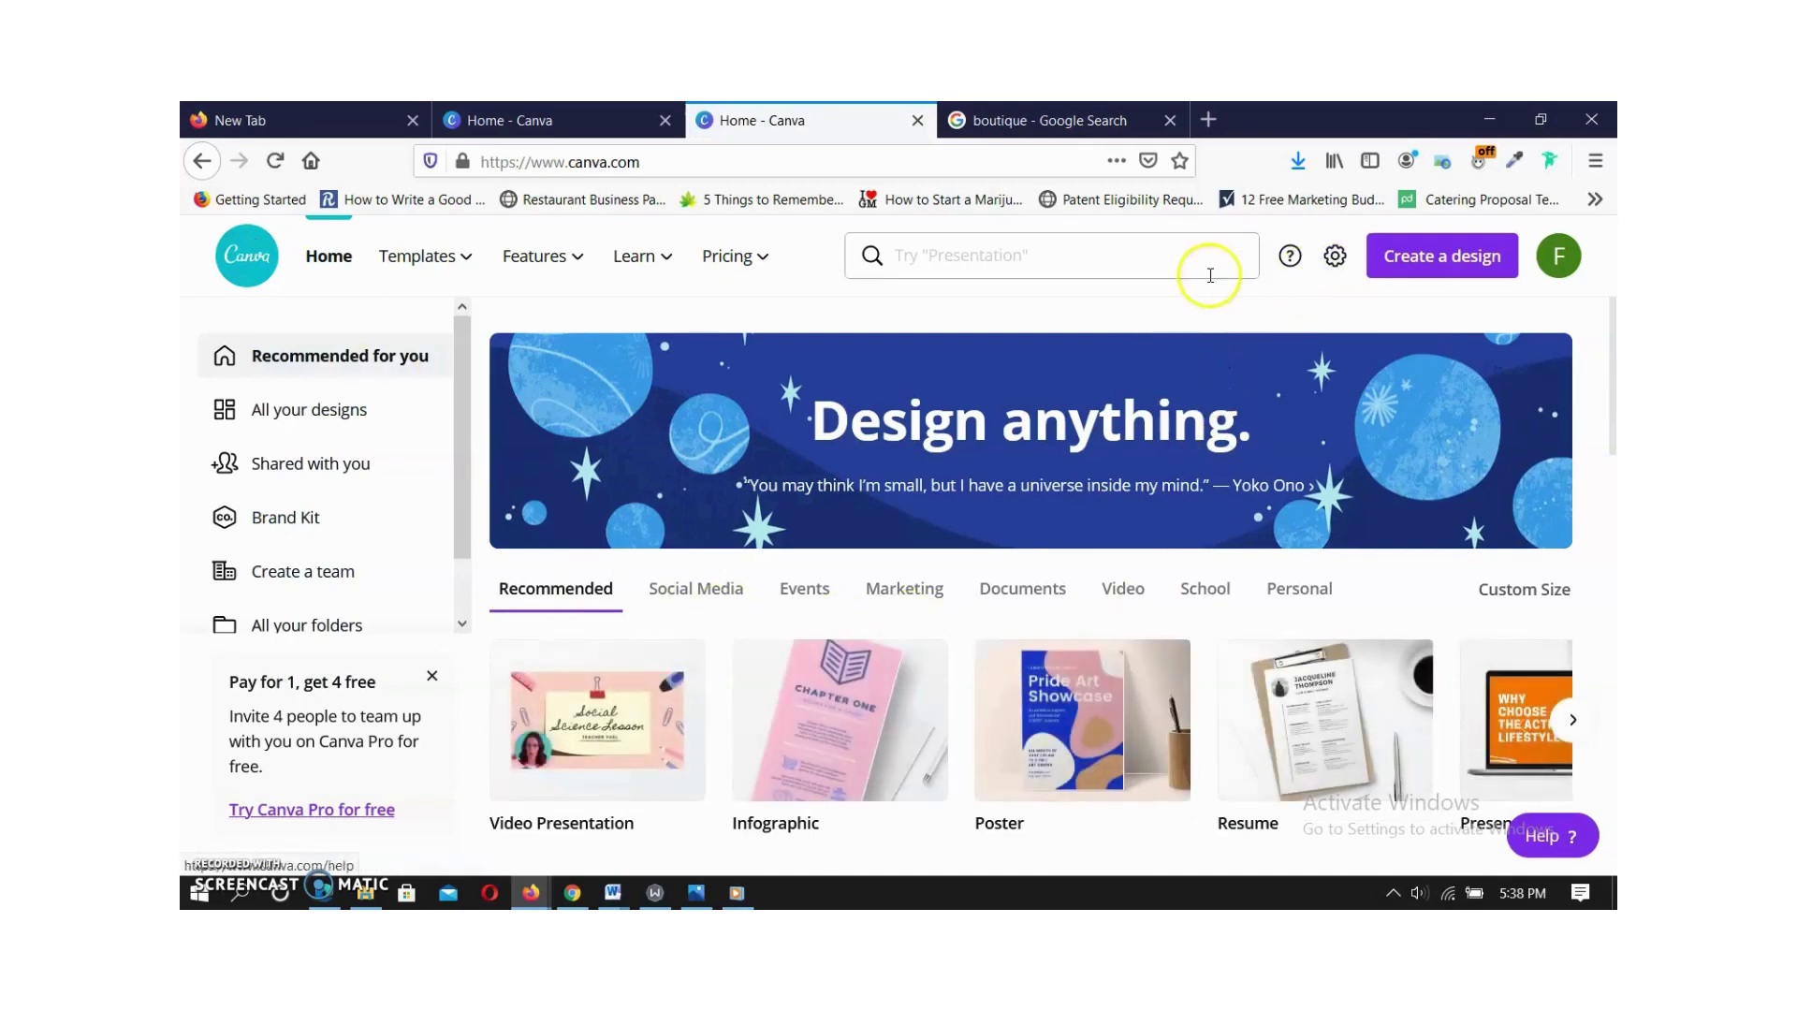
Search Canva's designs for 'logo' and open the Logo template results.
click(1075, 255)
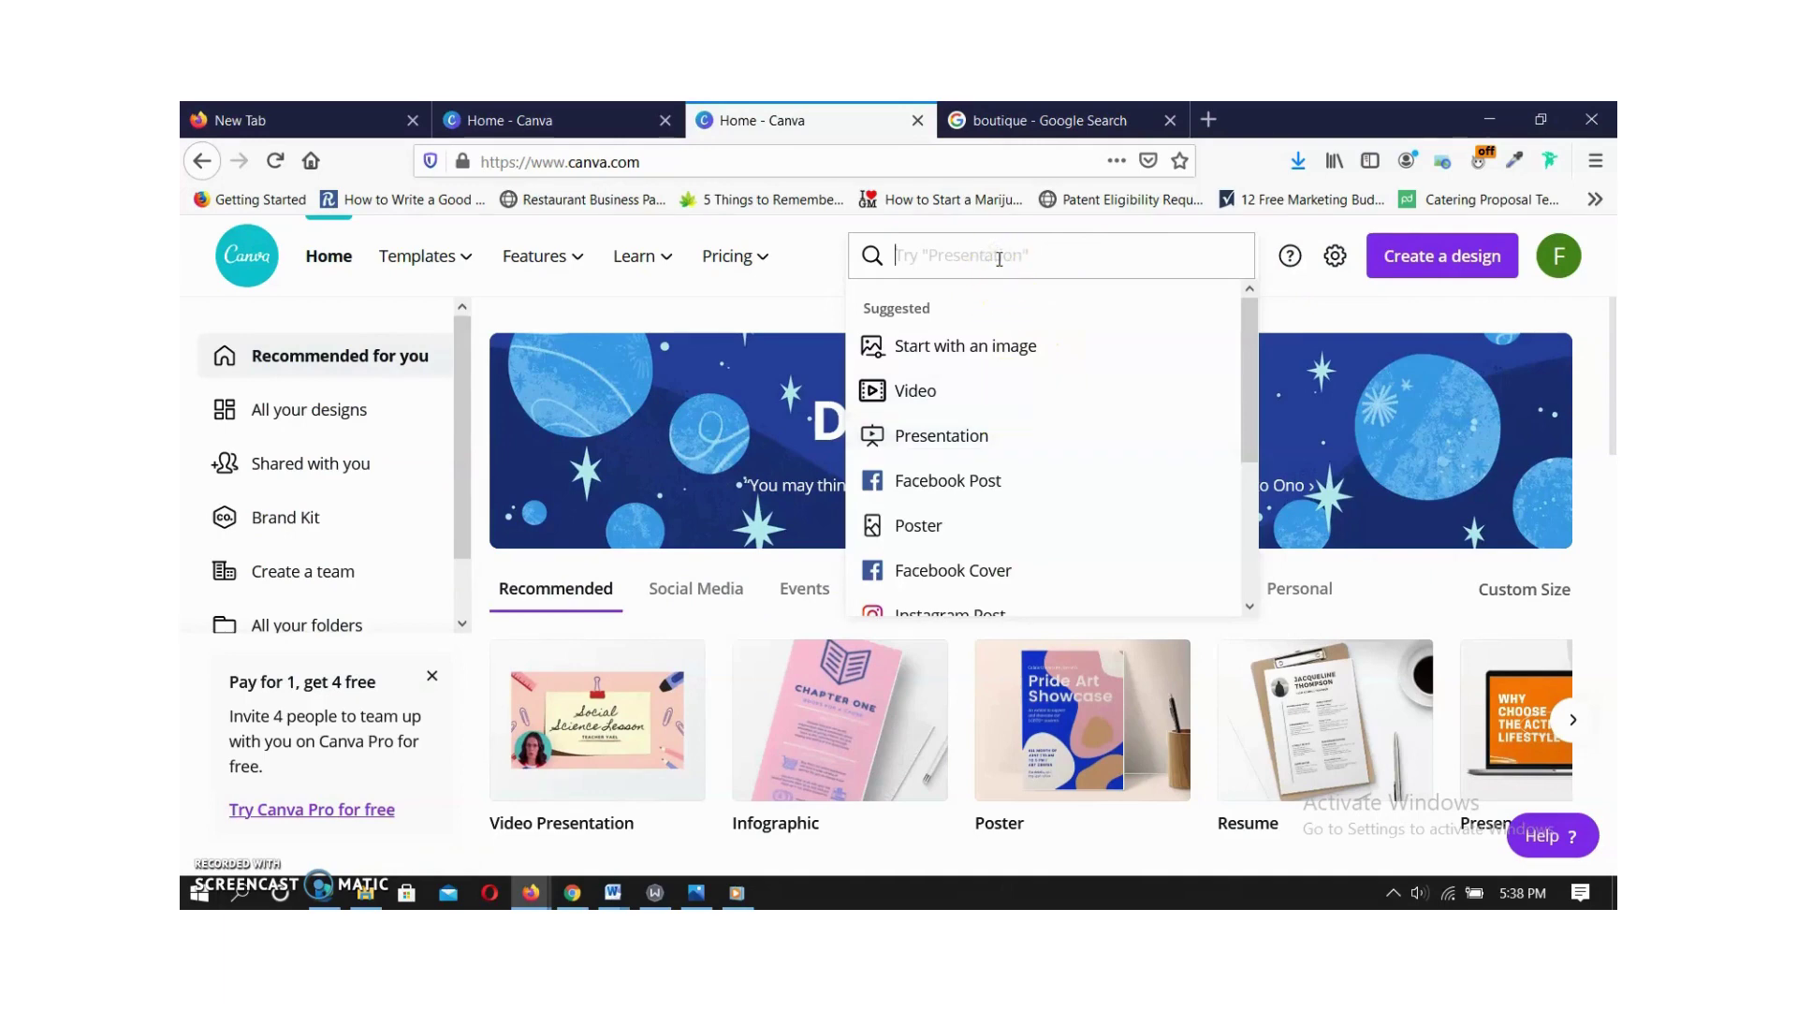
text(logo)
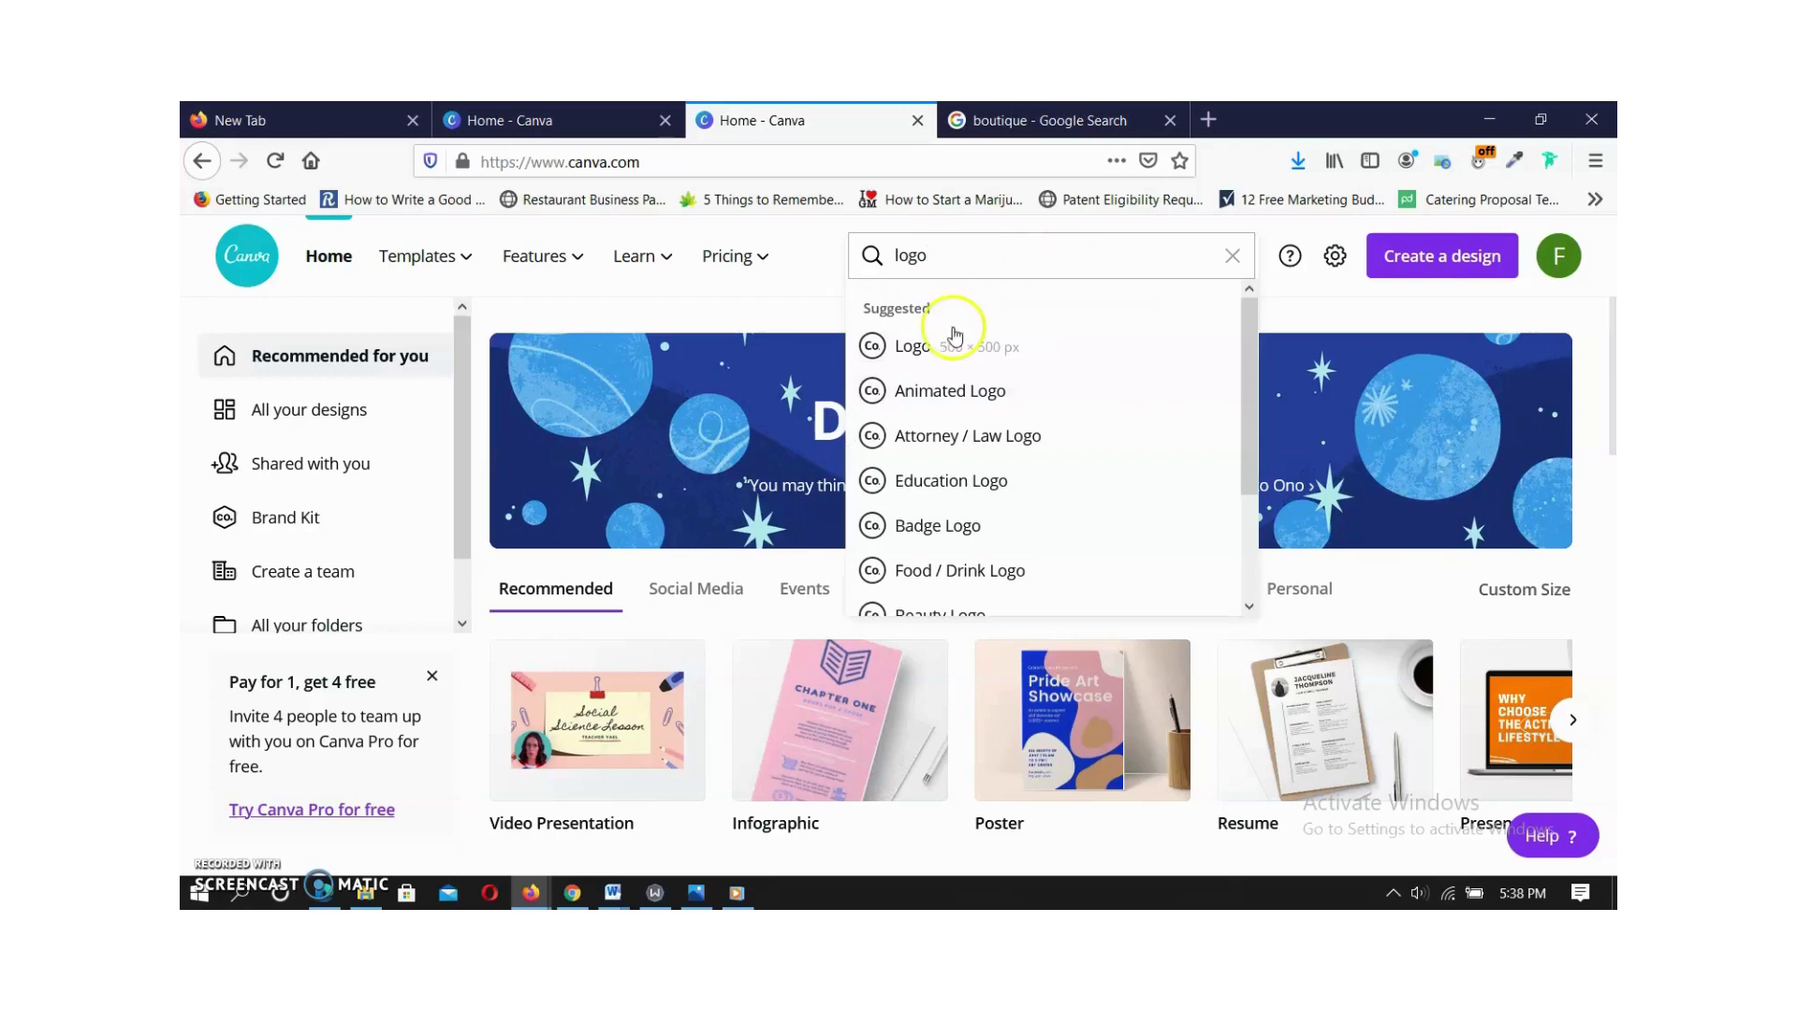
click(937, 345)
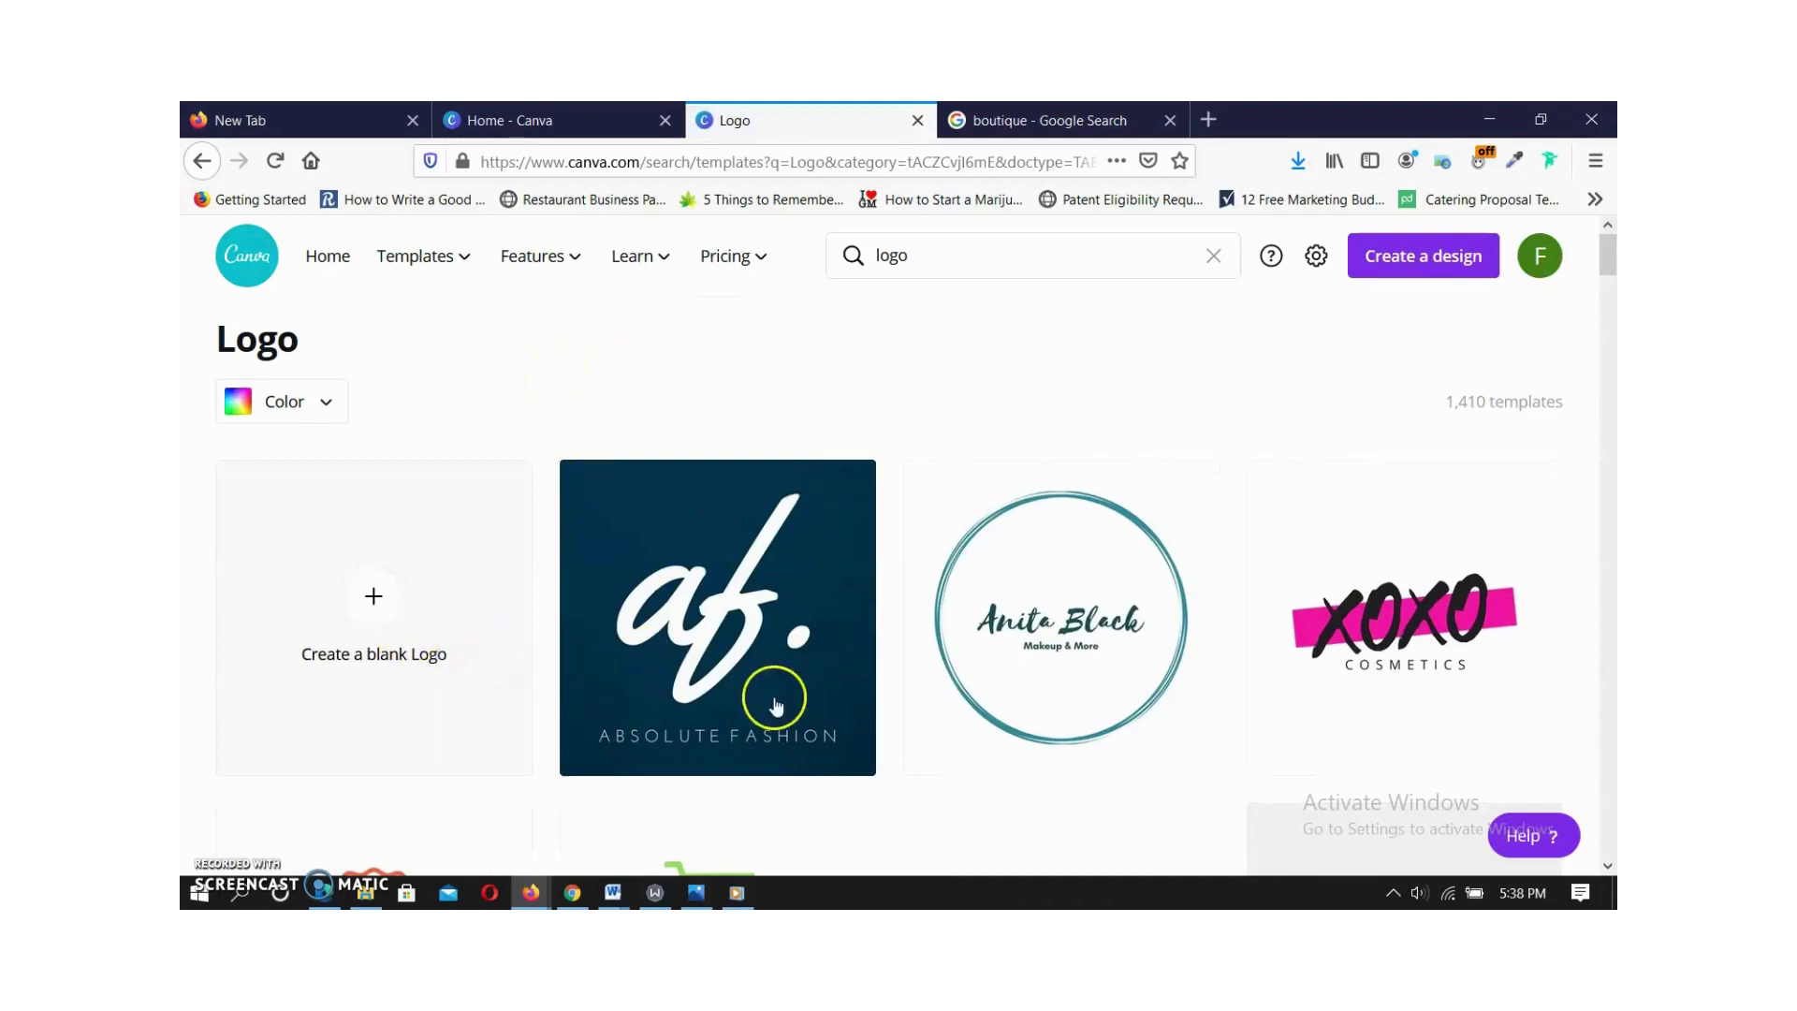
Browse the Logo templates and open the af. Absolute Fashion template for editing.
mouse_move(1116, 688)
mouse_move(1343, 661)
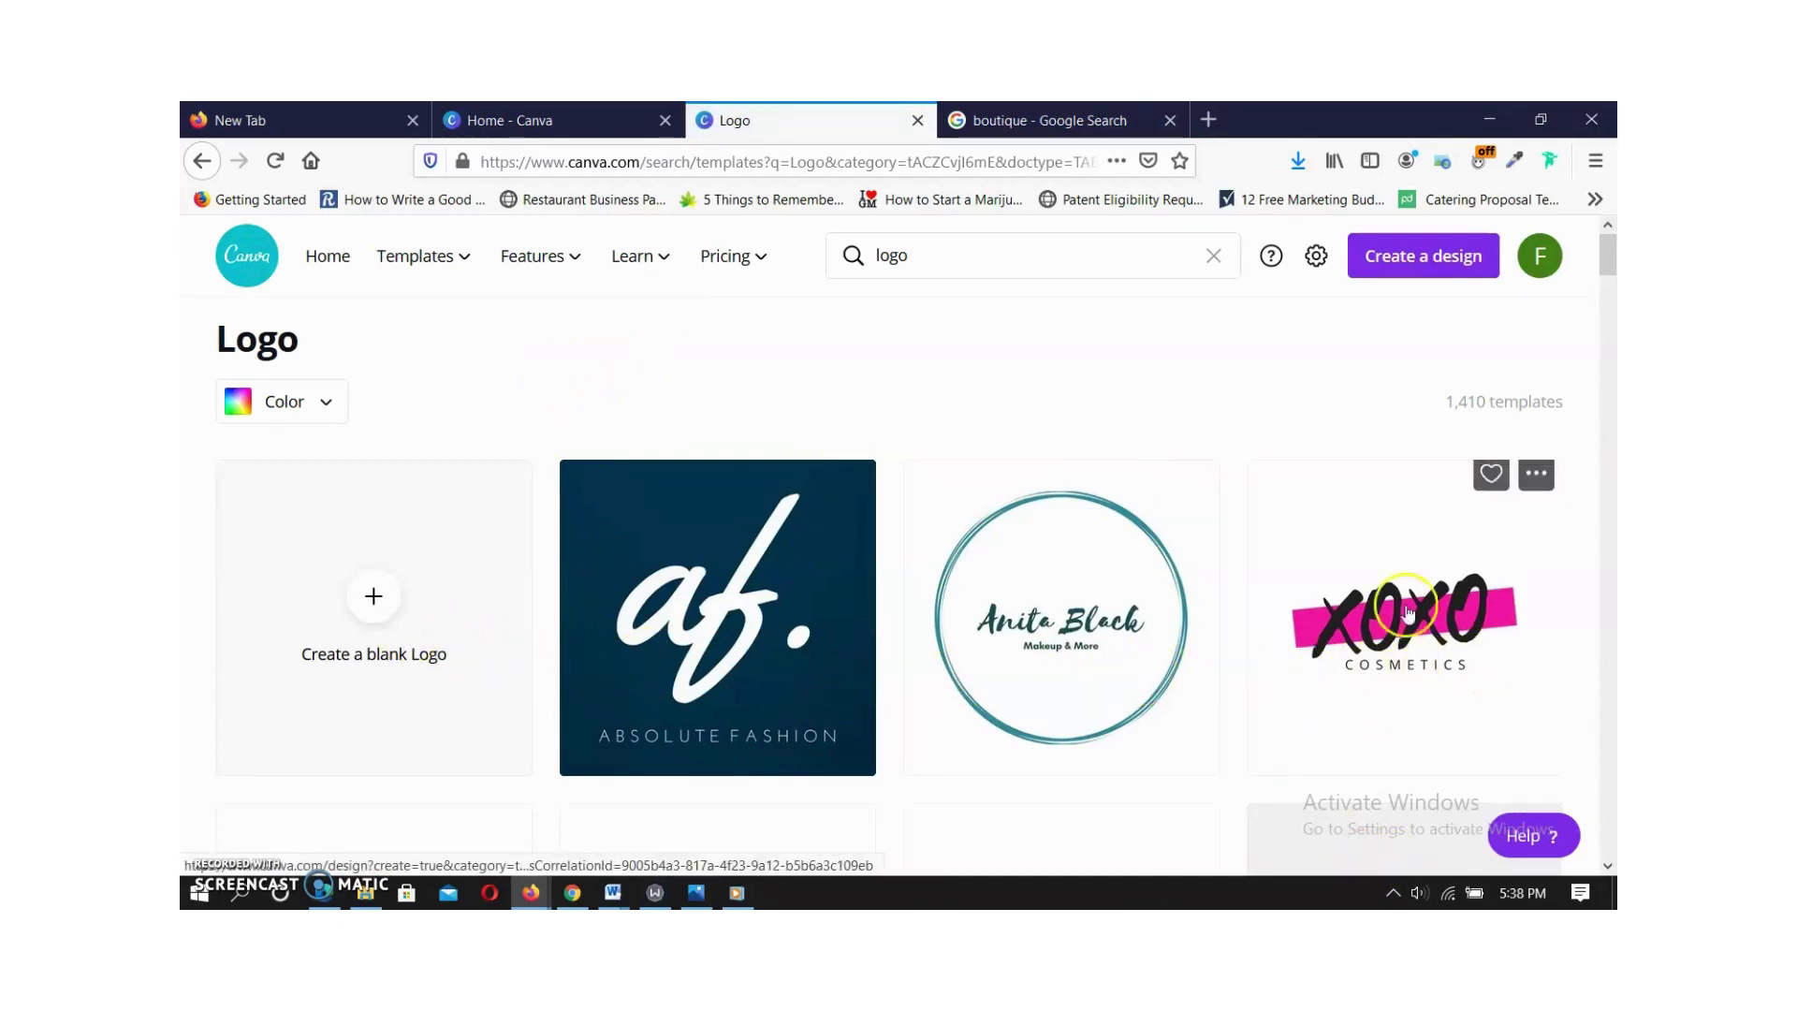
scroll(1423, 594, down, 2)
scroll(903, 502, down, 5)
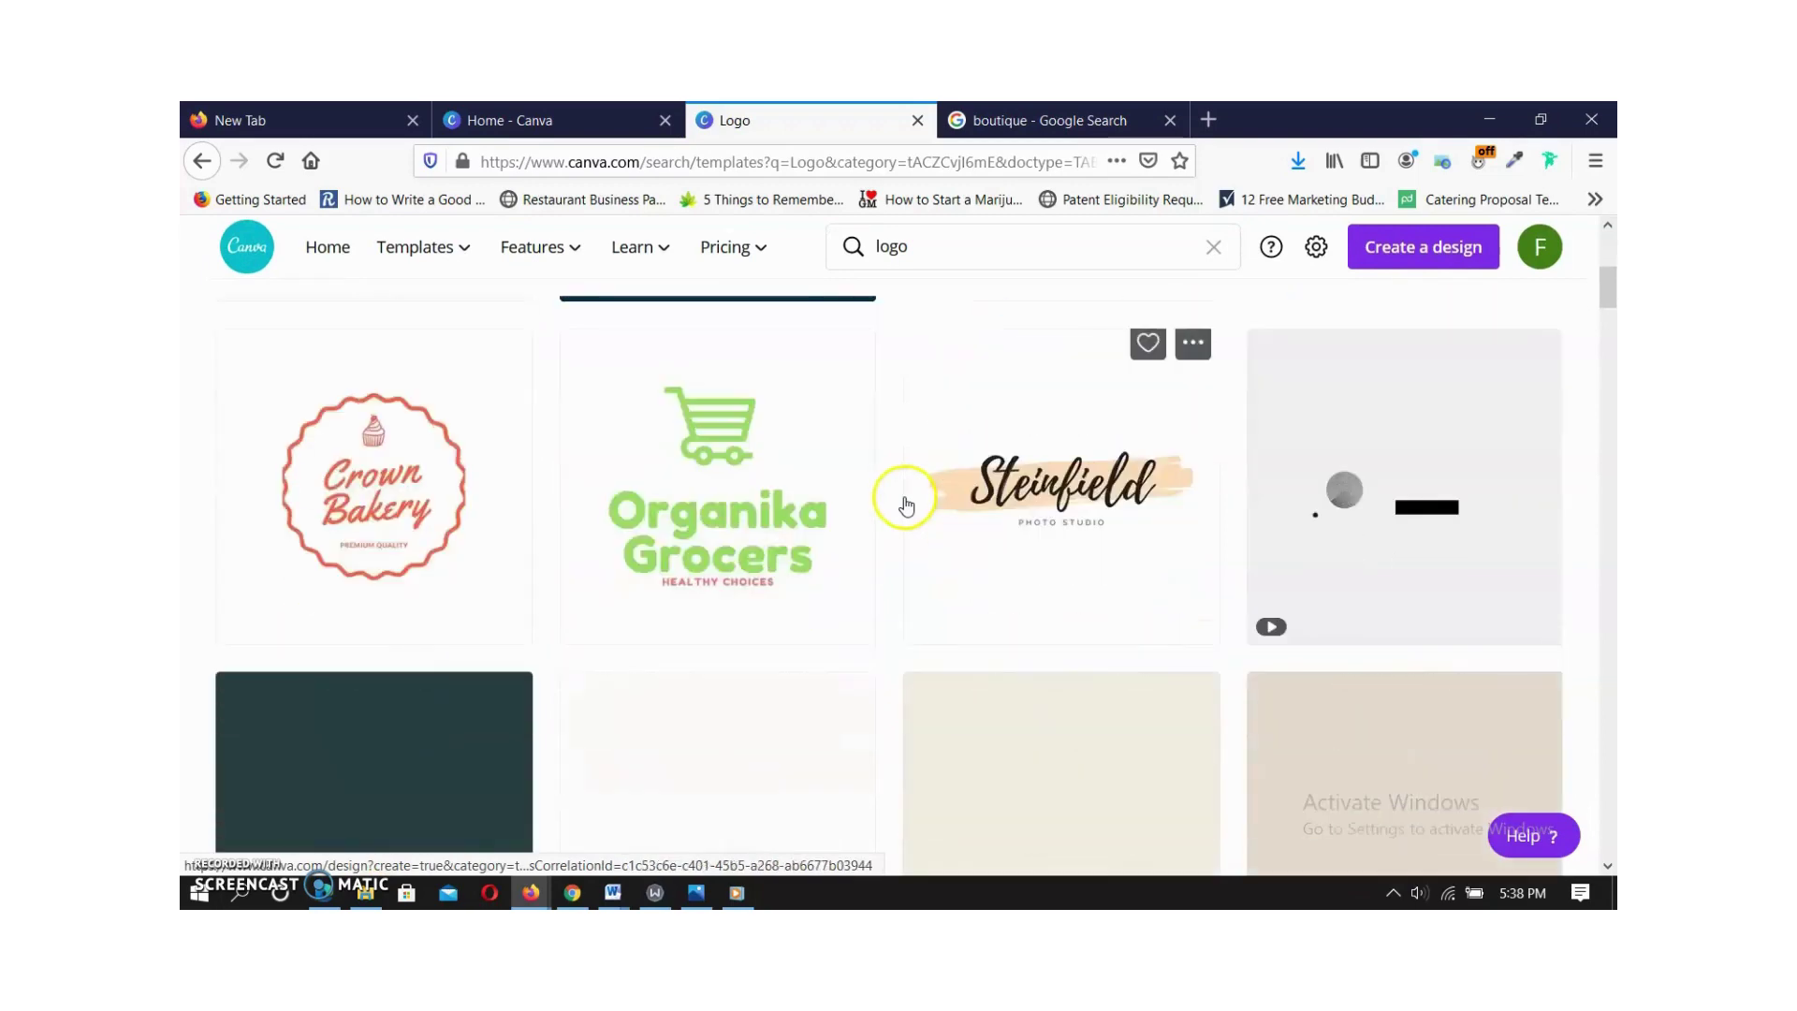
scroll(685, 524, down, 5)
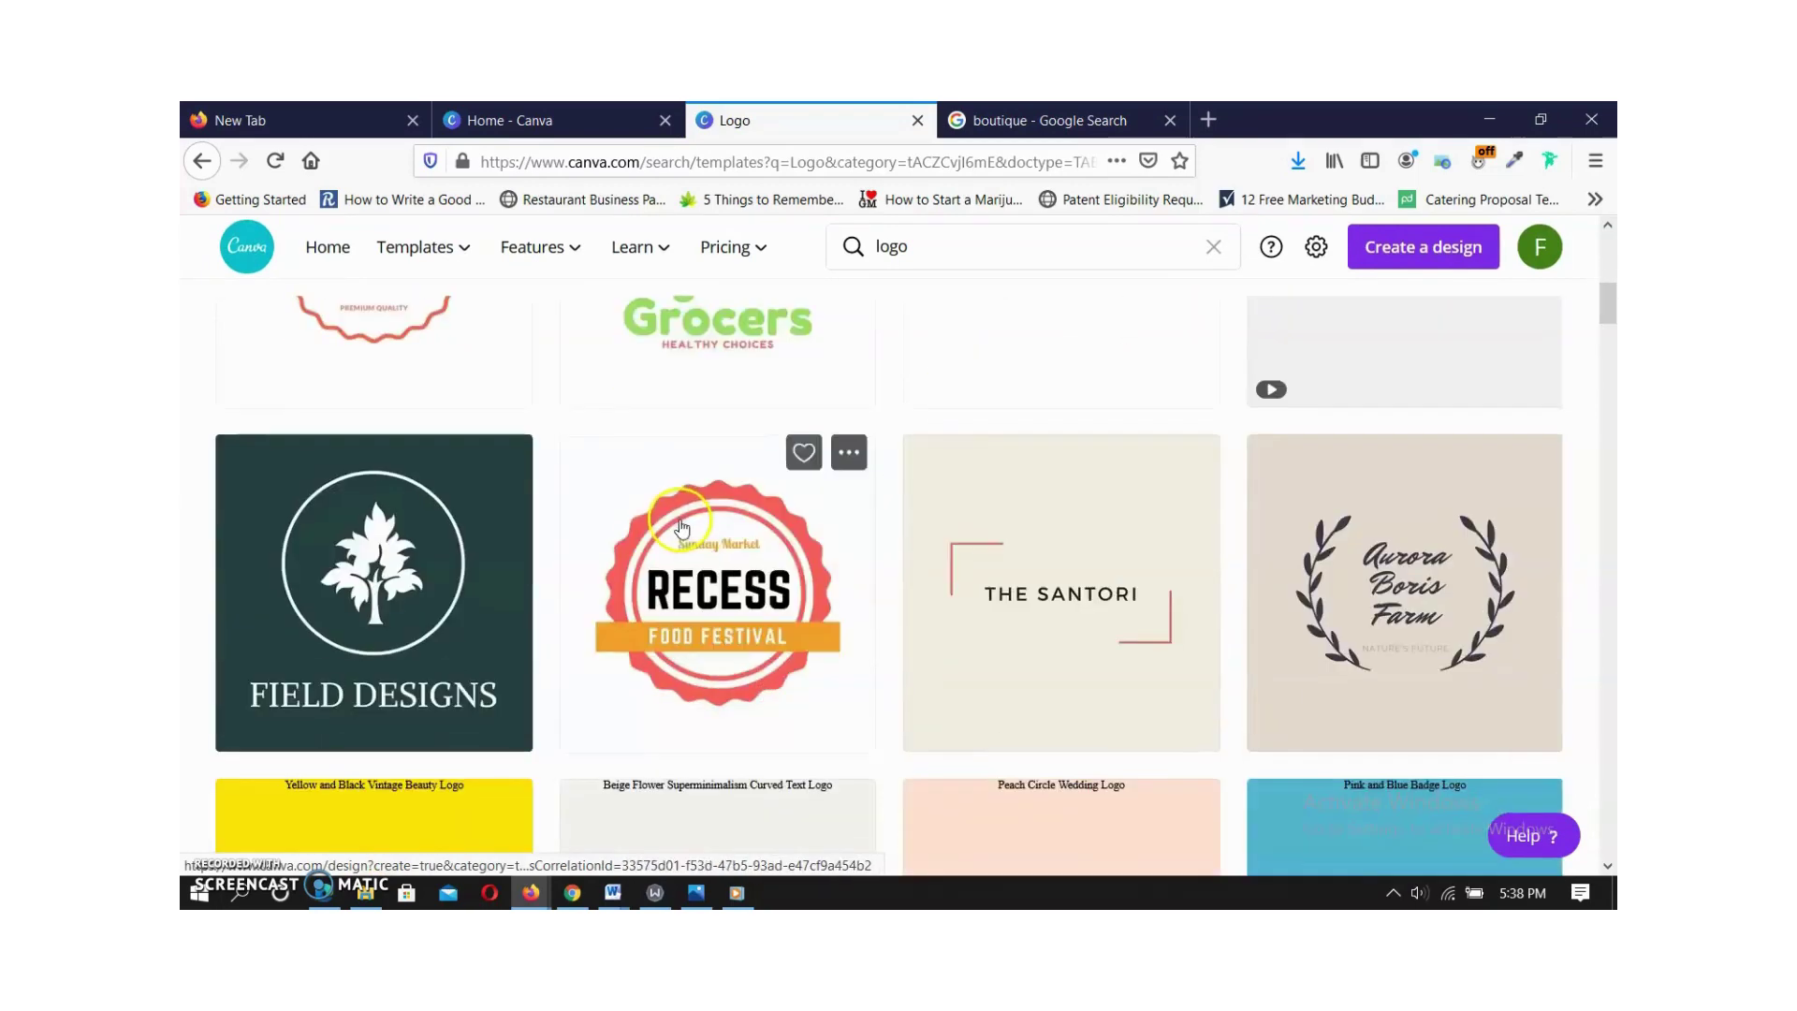
scroll(685, 524, down, 1)
scroll(686, 529, down, 3)
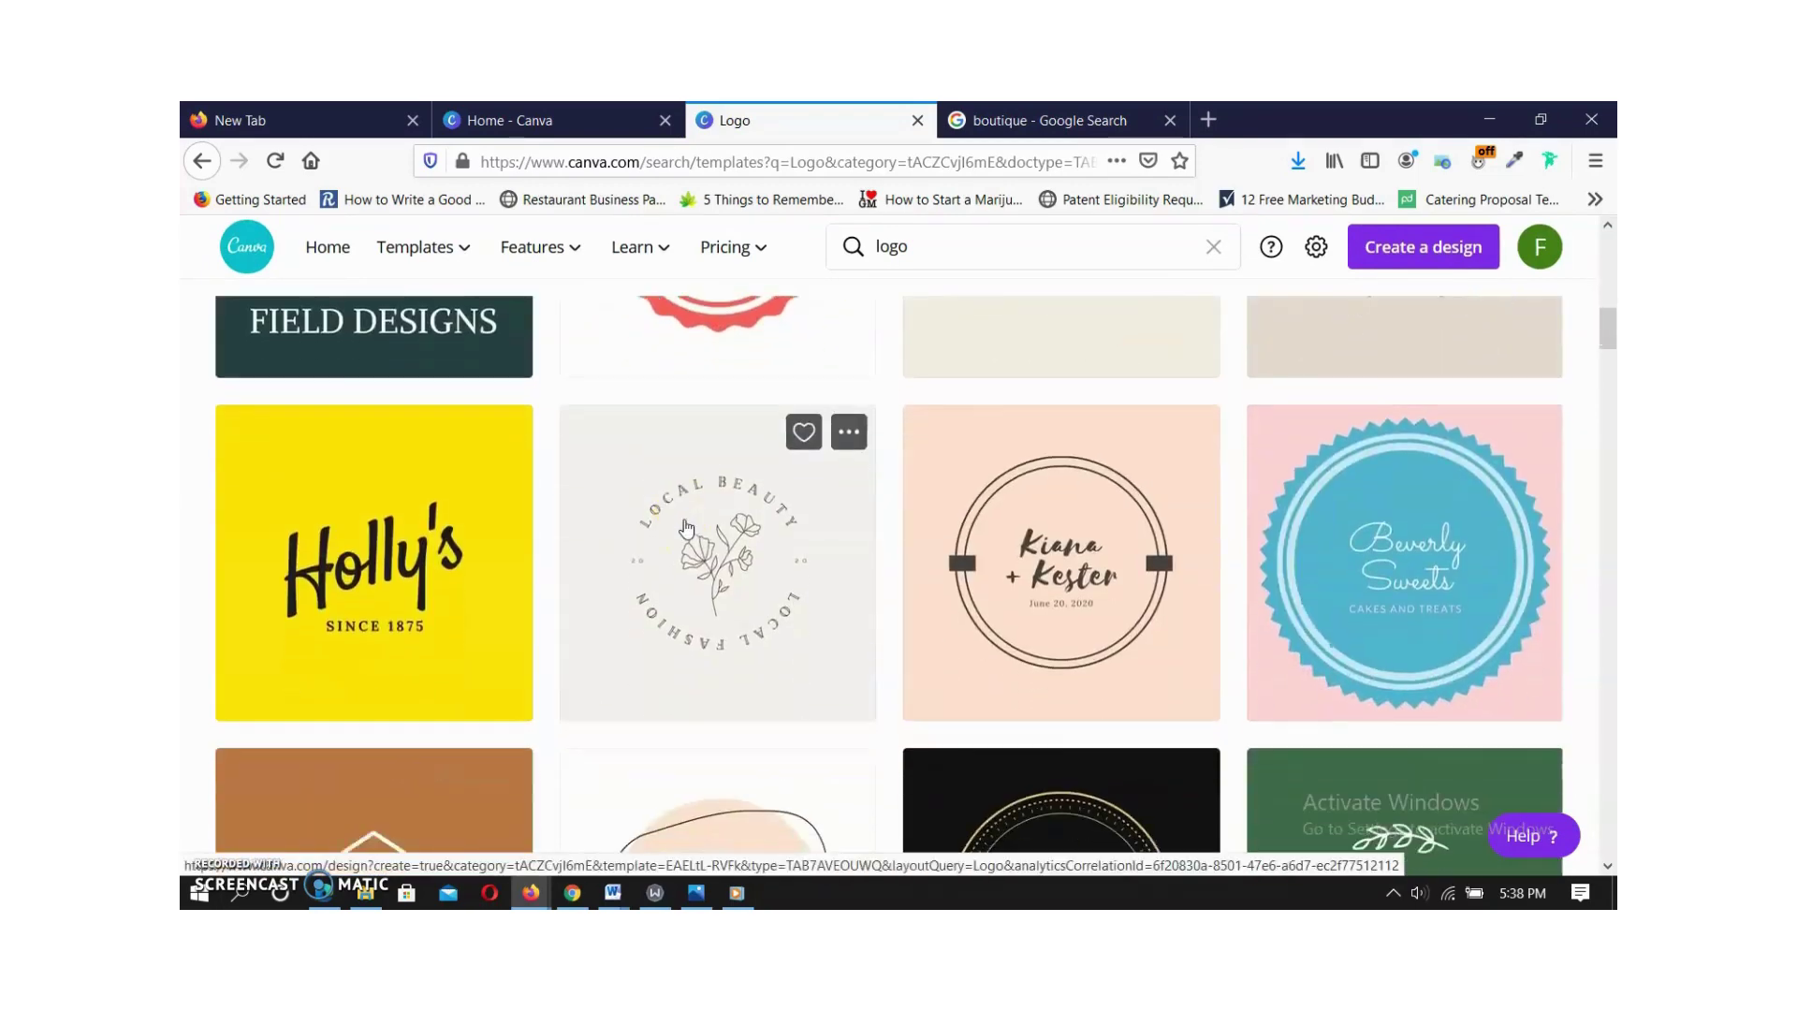
scroll(686, 530, down, 7)
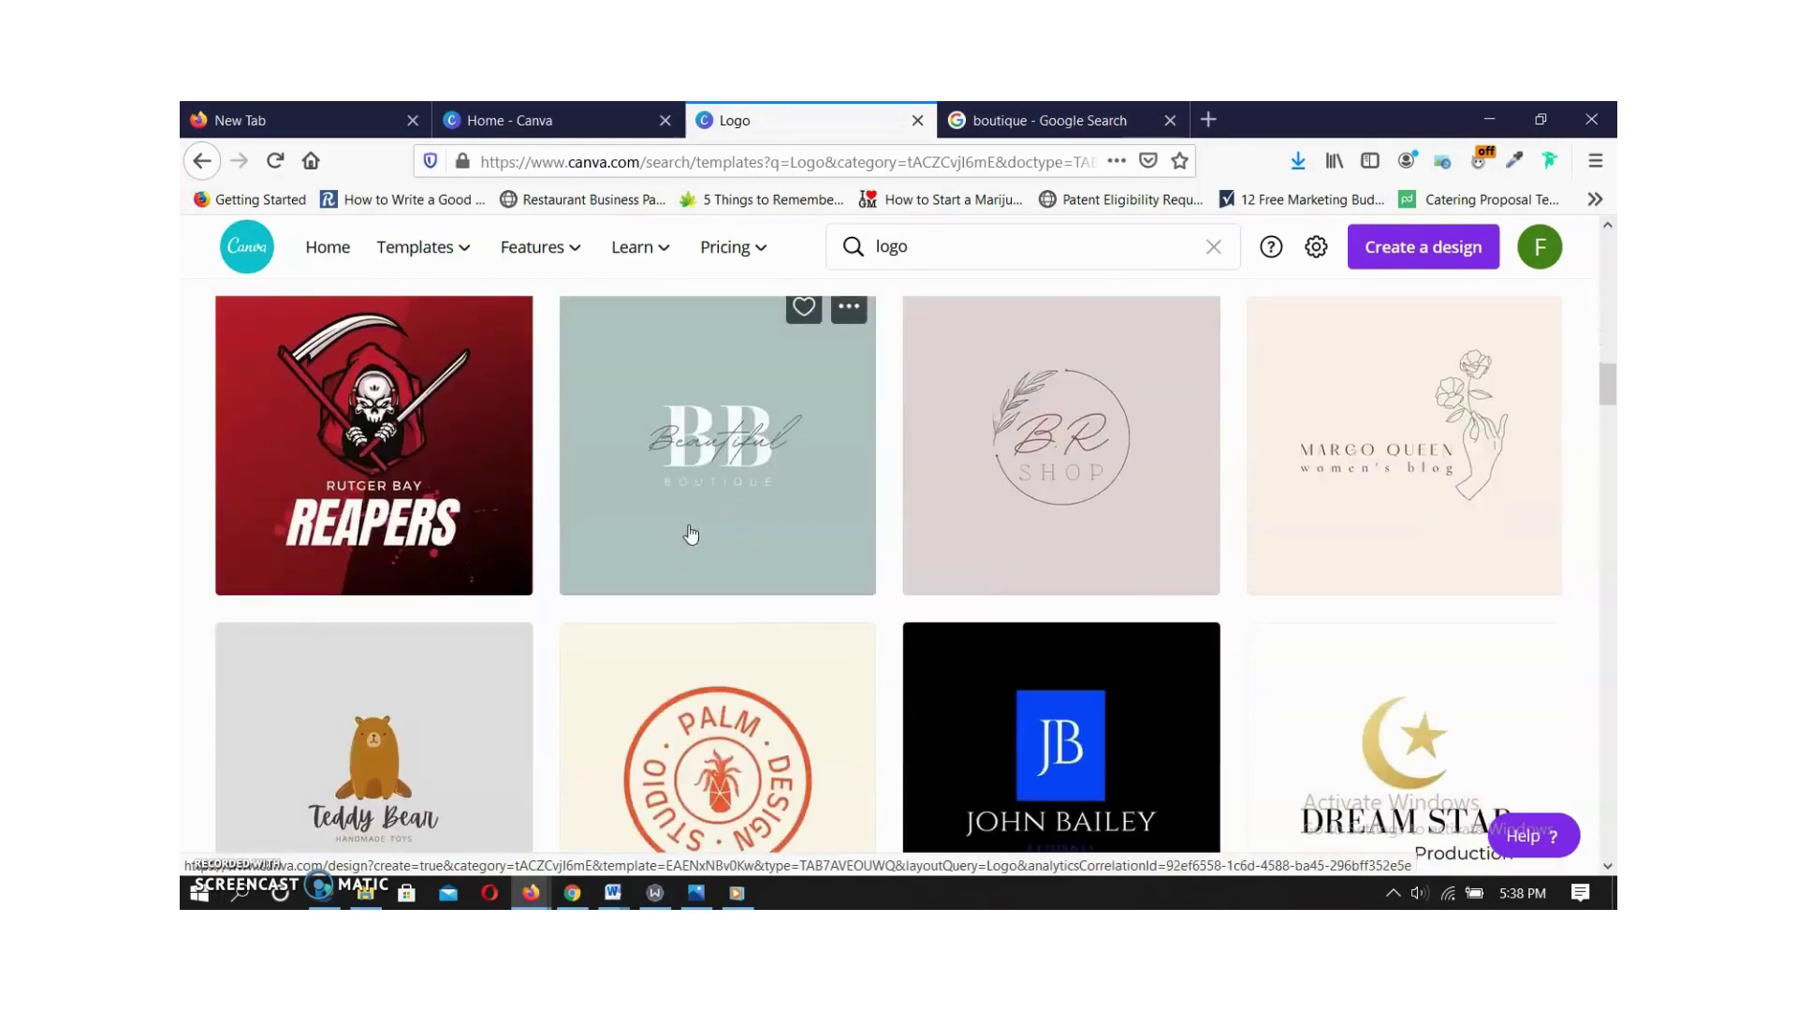
scroll(691, 533, down, 2)
scroll(698, 533, up, 11)
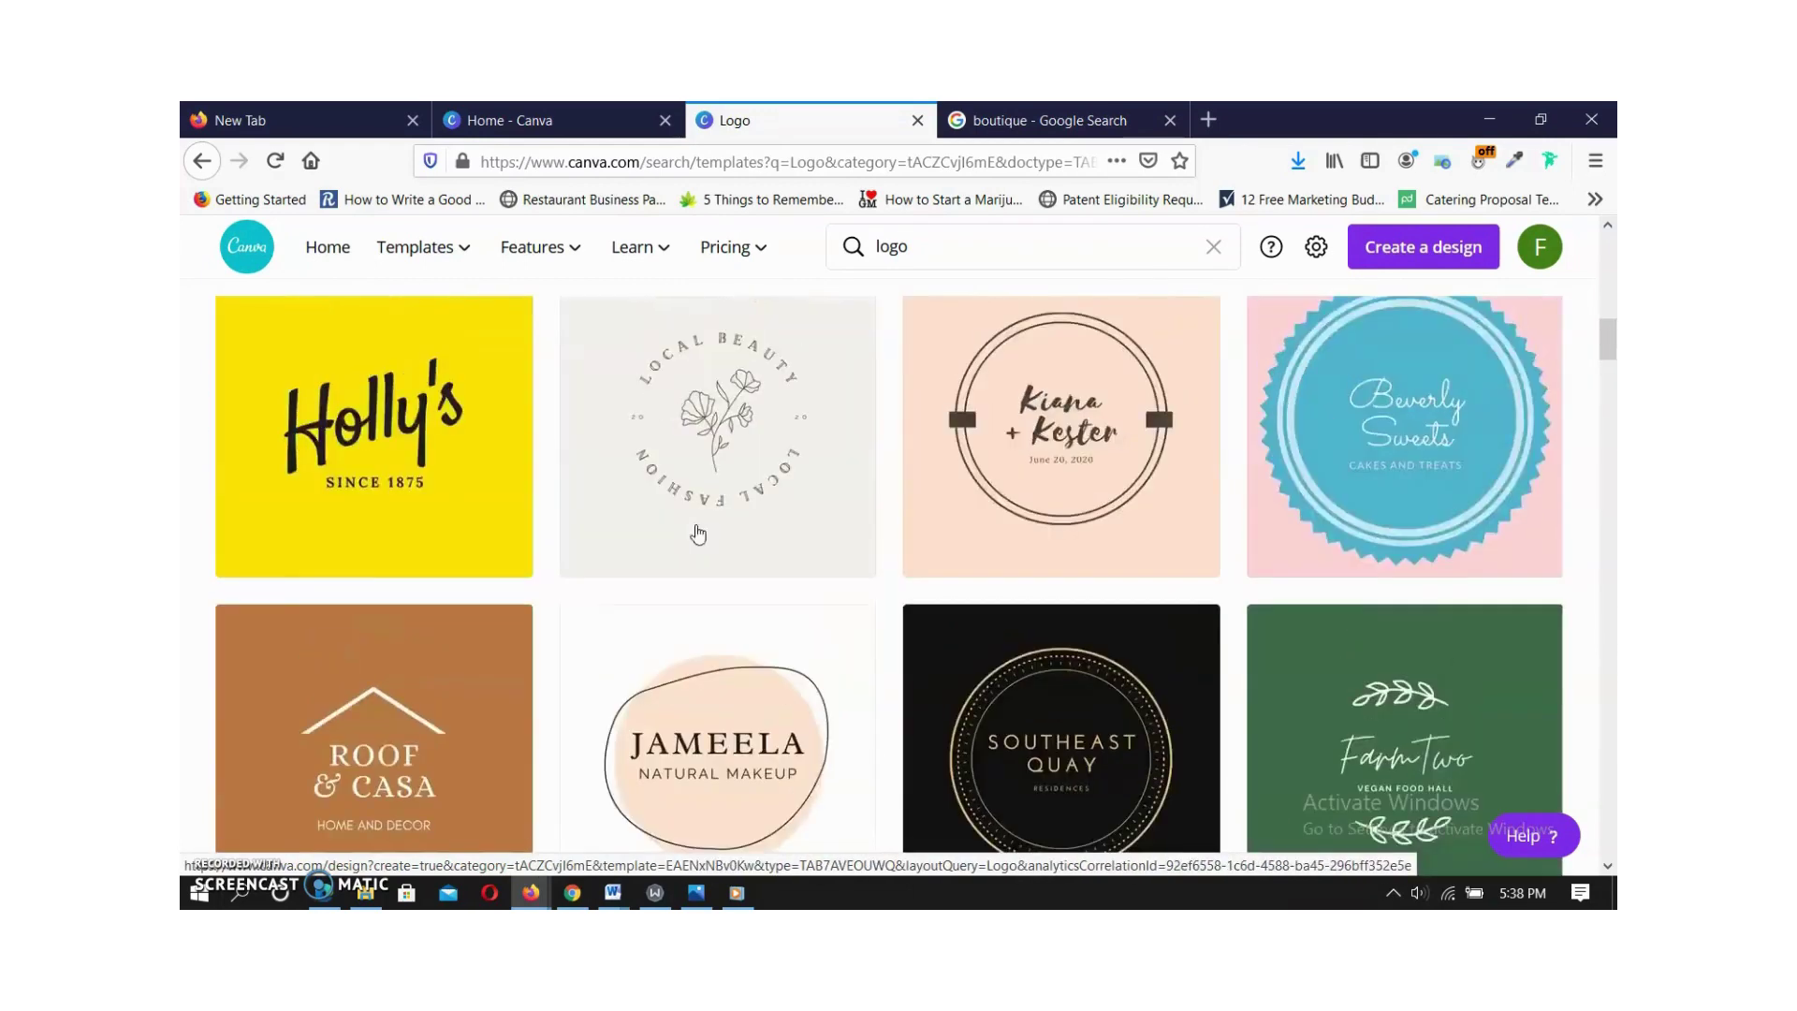
scroll(697, 533, up, 5)
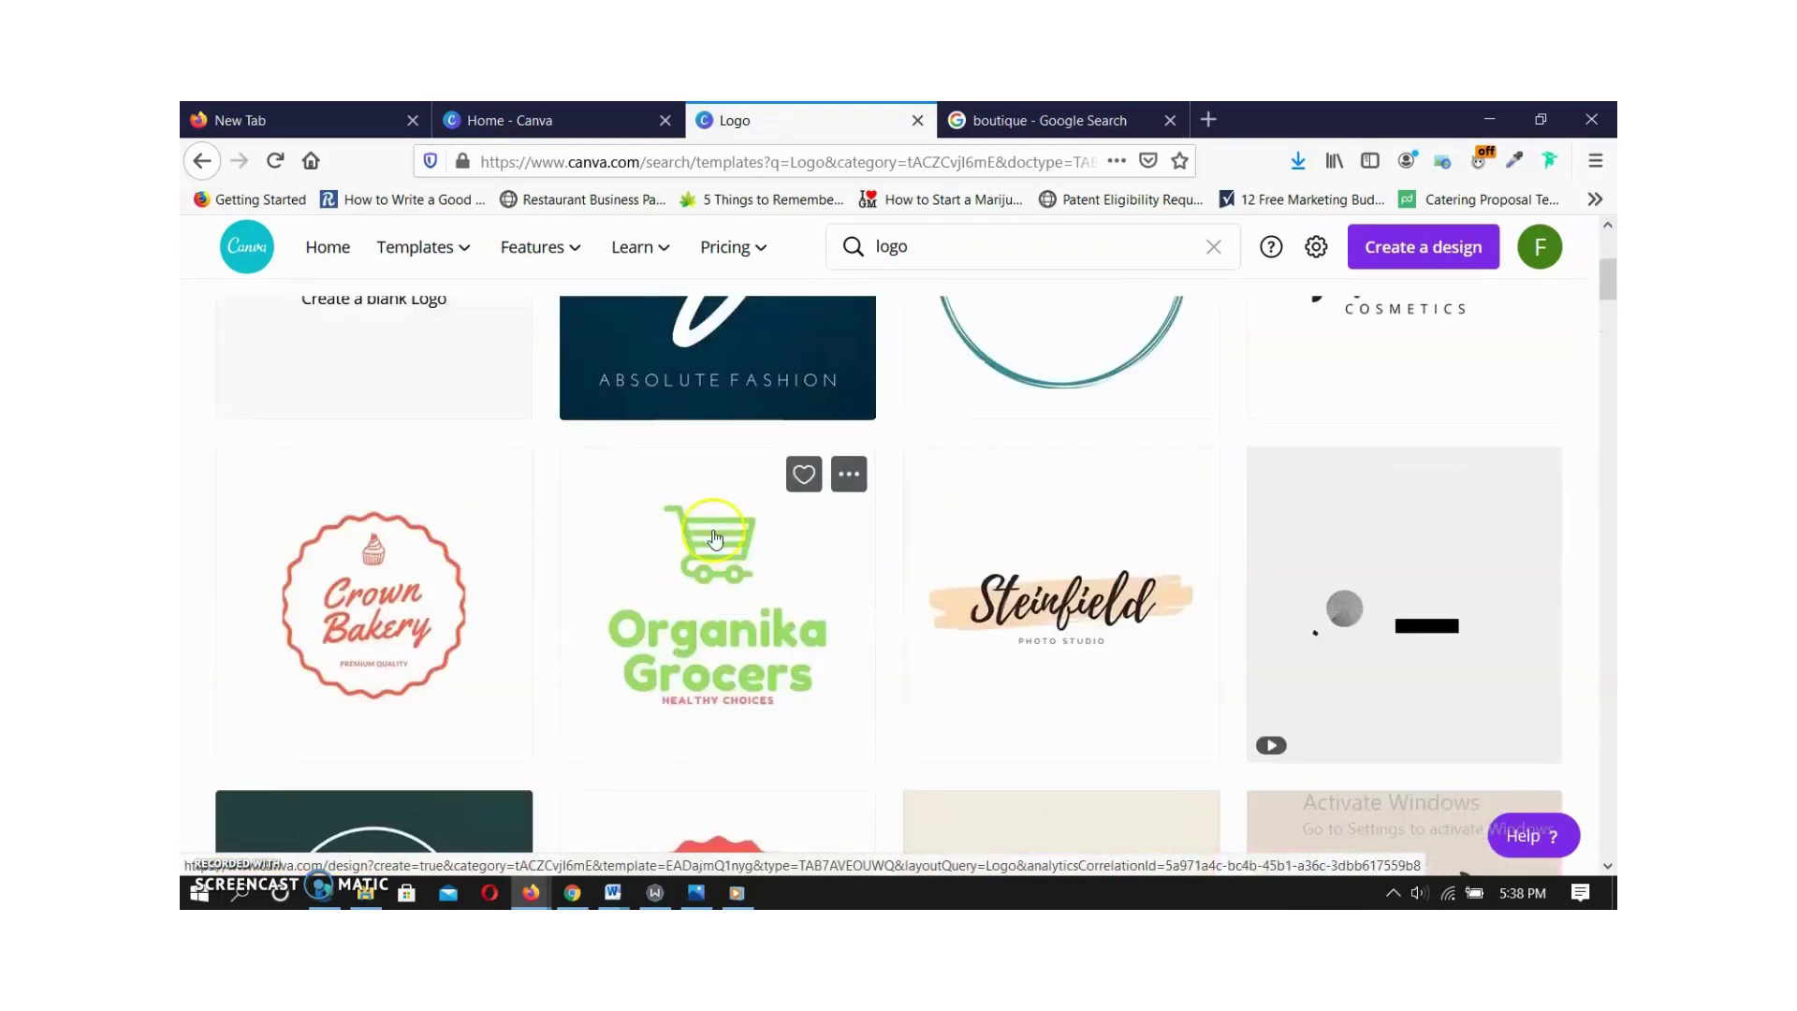
scroll(714, 535, up, 2)
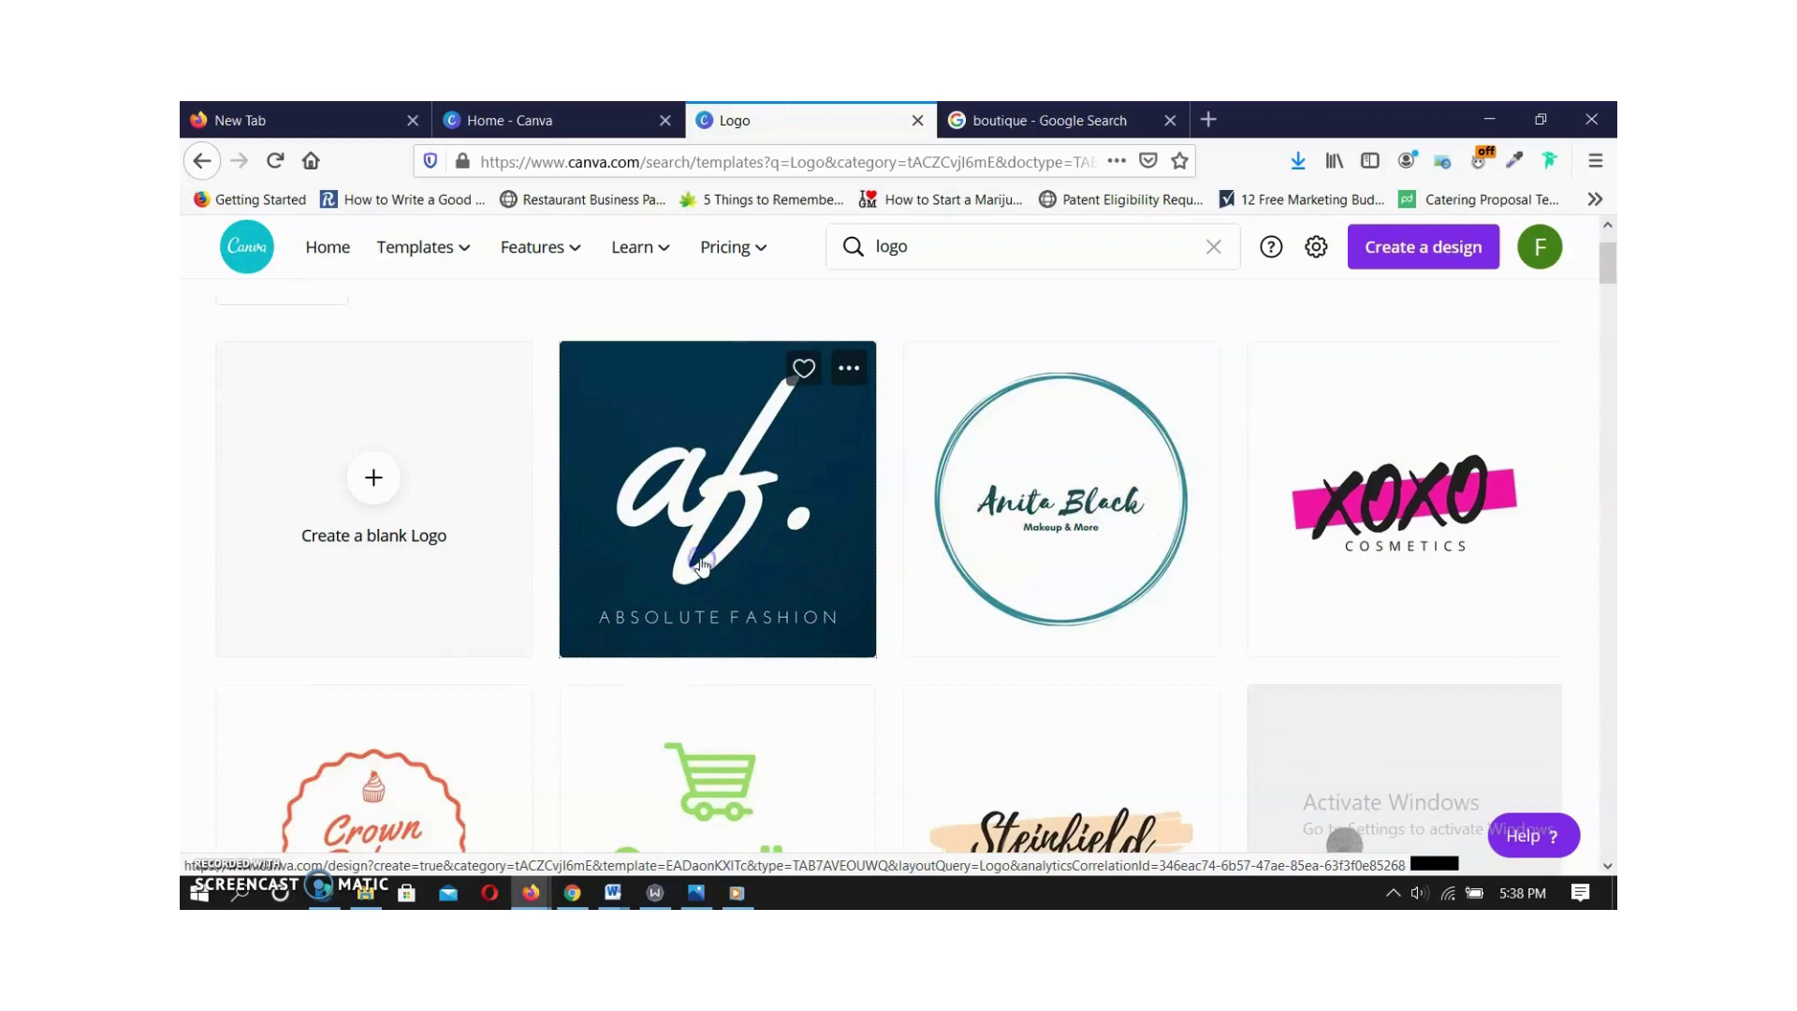
click(703, 567)
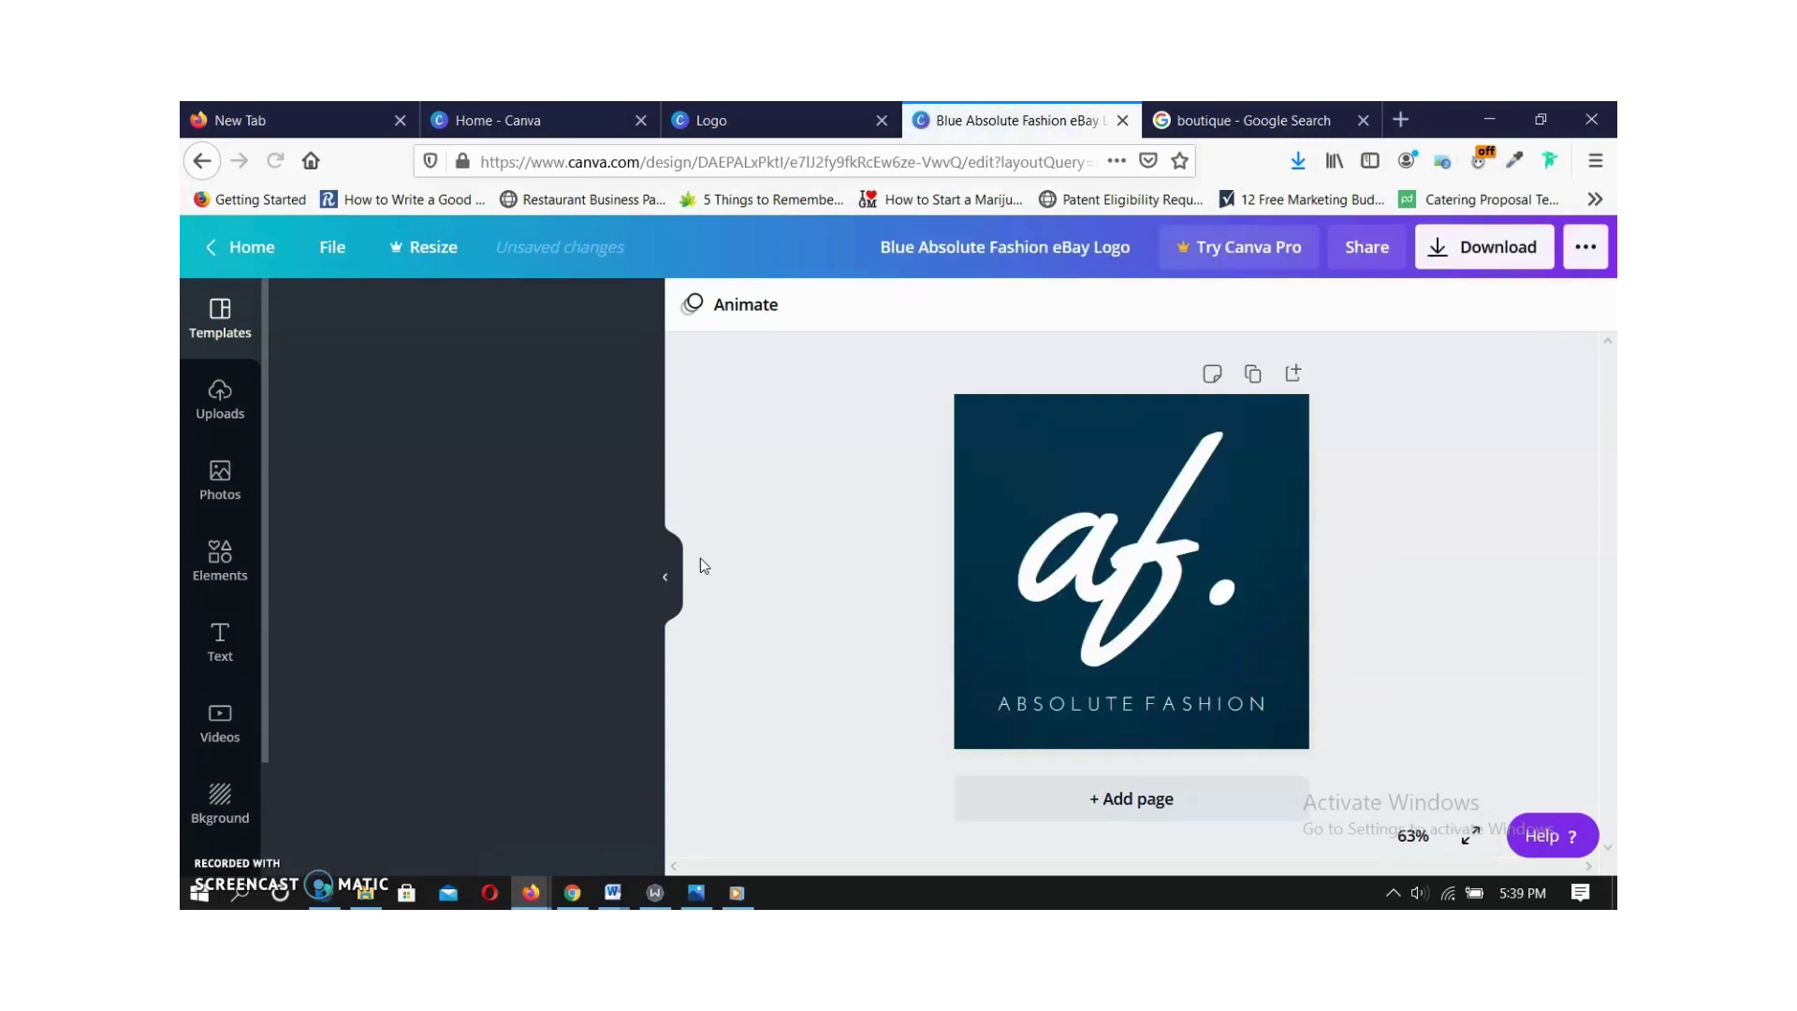
Replace the ABSOLUTE FASHION caption with CLASSY BOUTIQUE.
click(1106, 709)
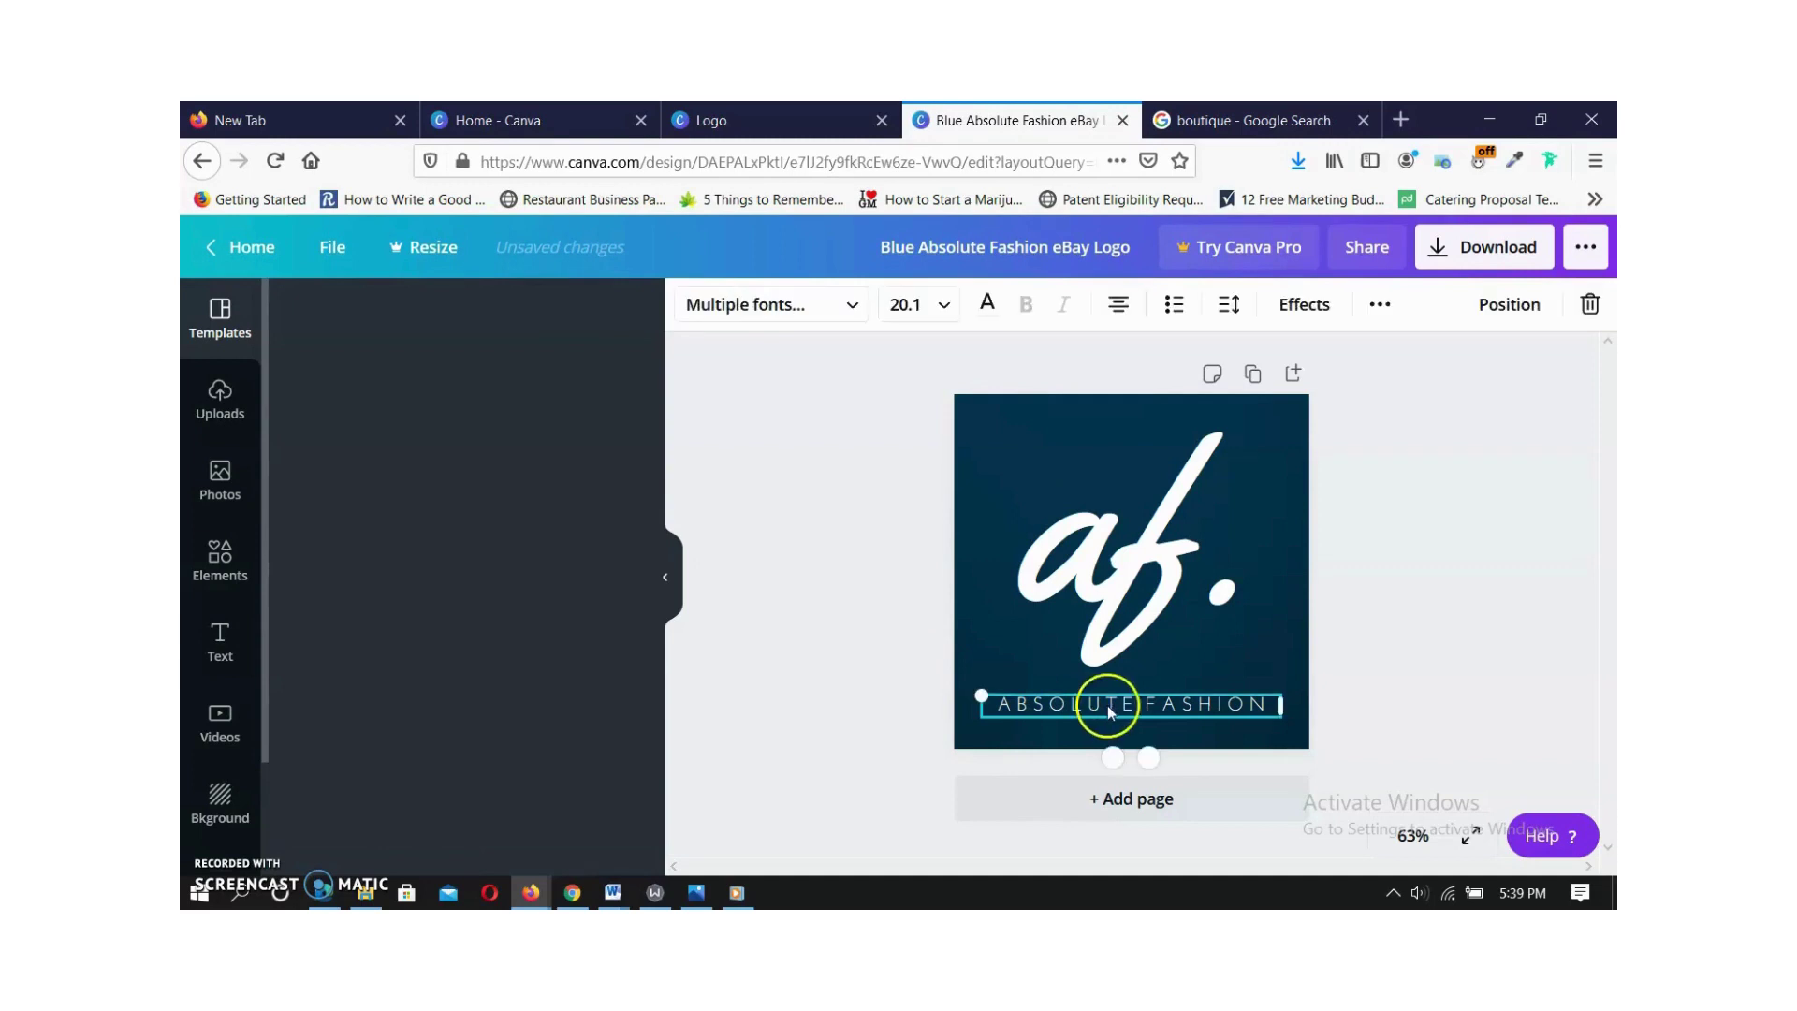
drag(1132, 703, 985, 706)
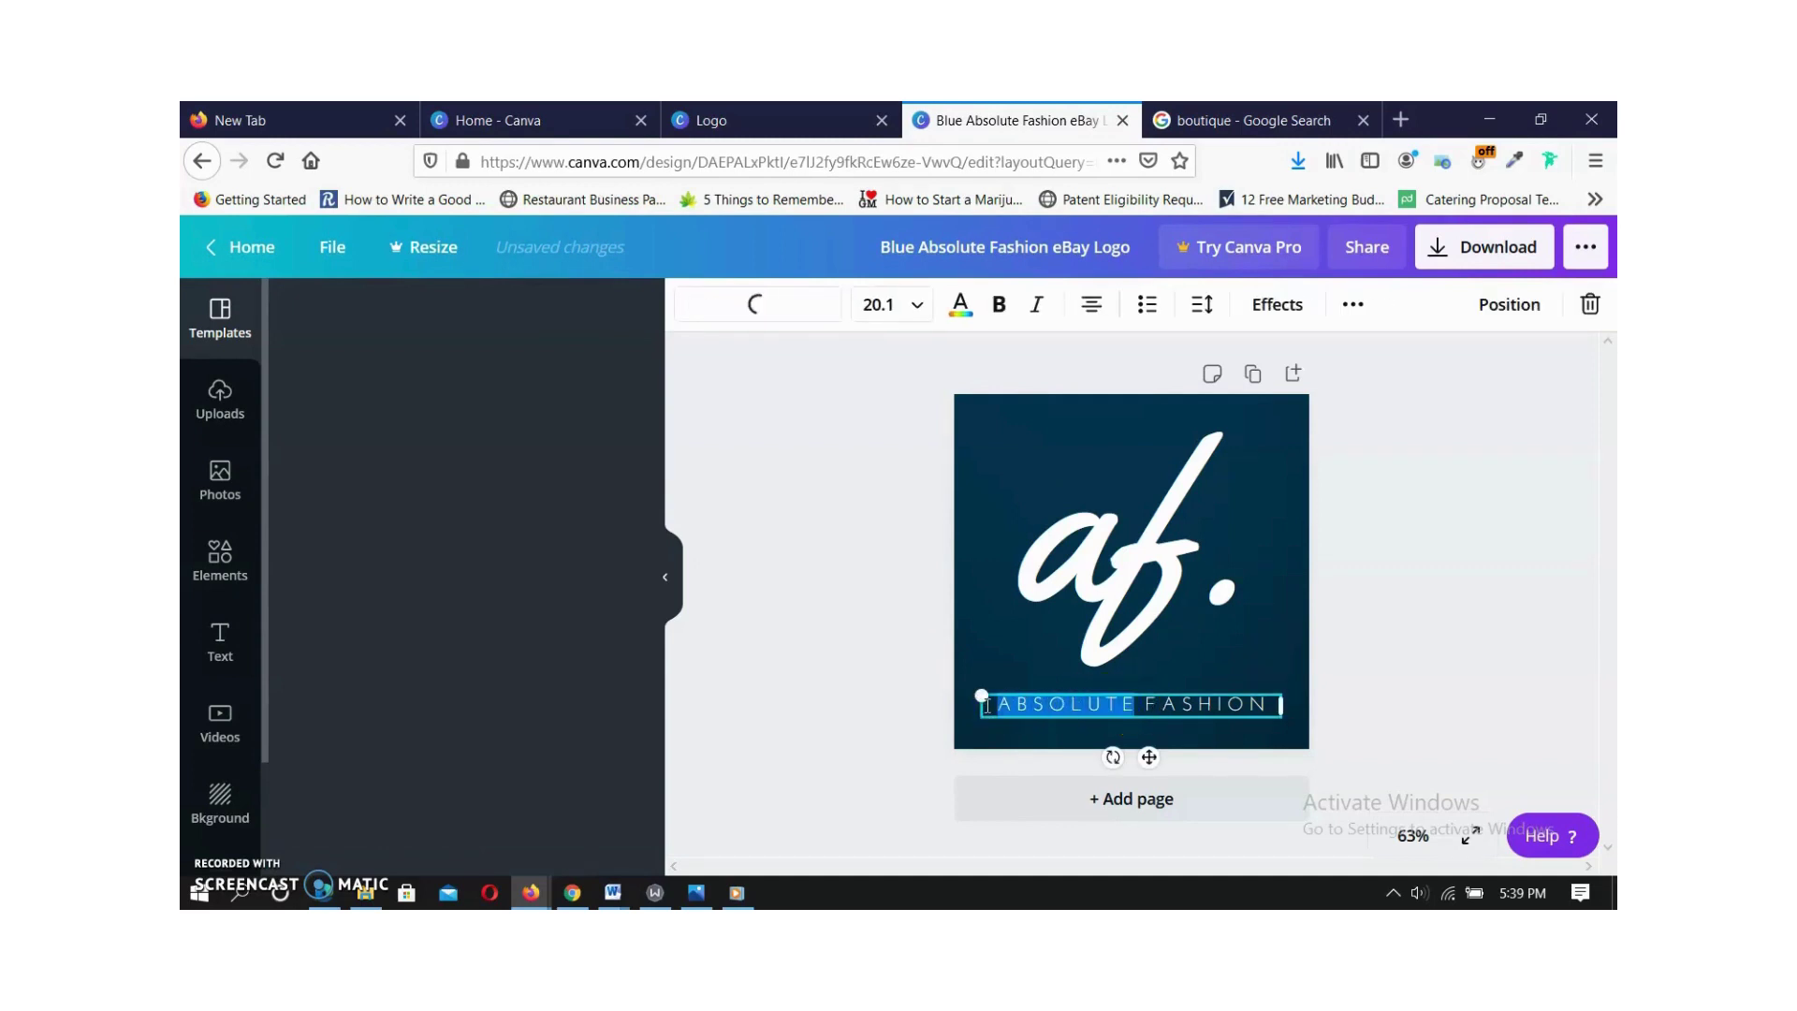
text(CL)
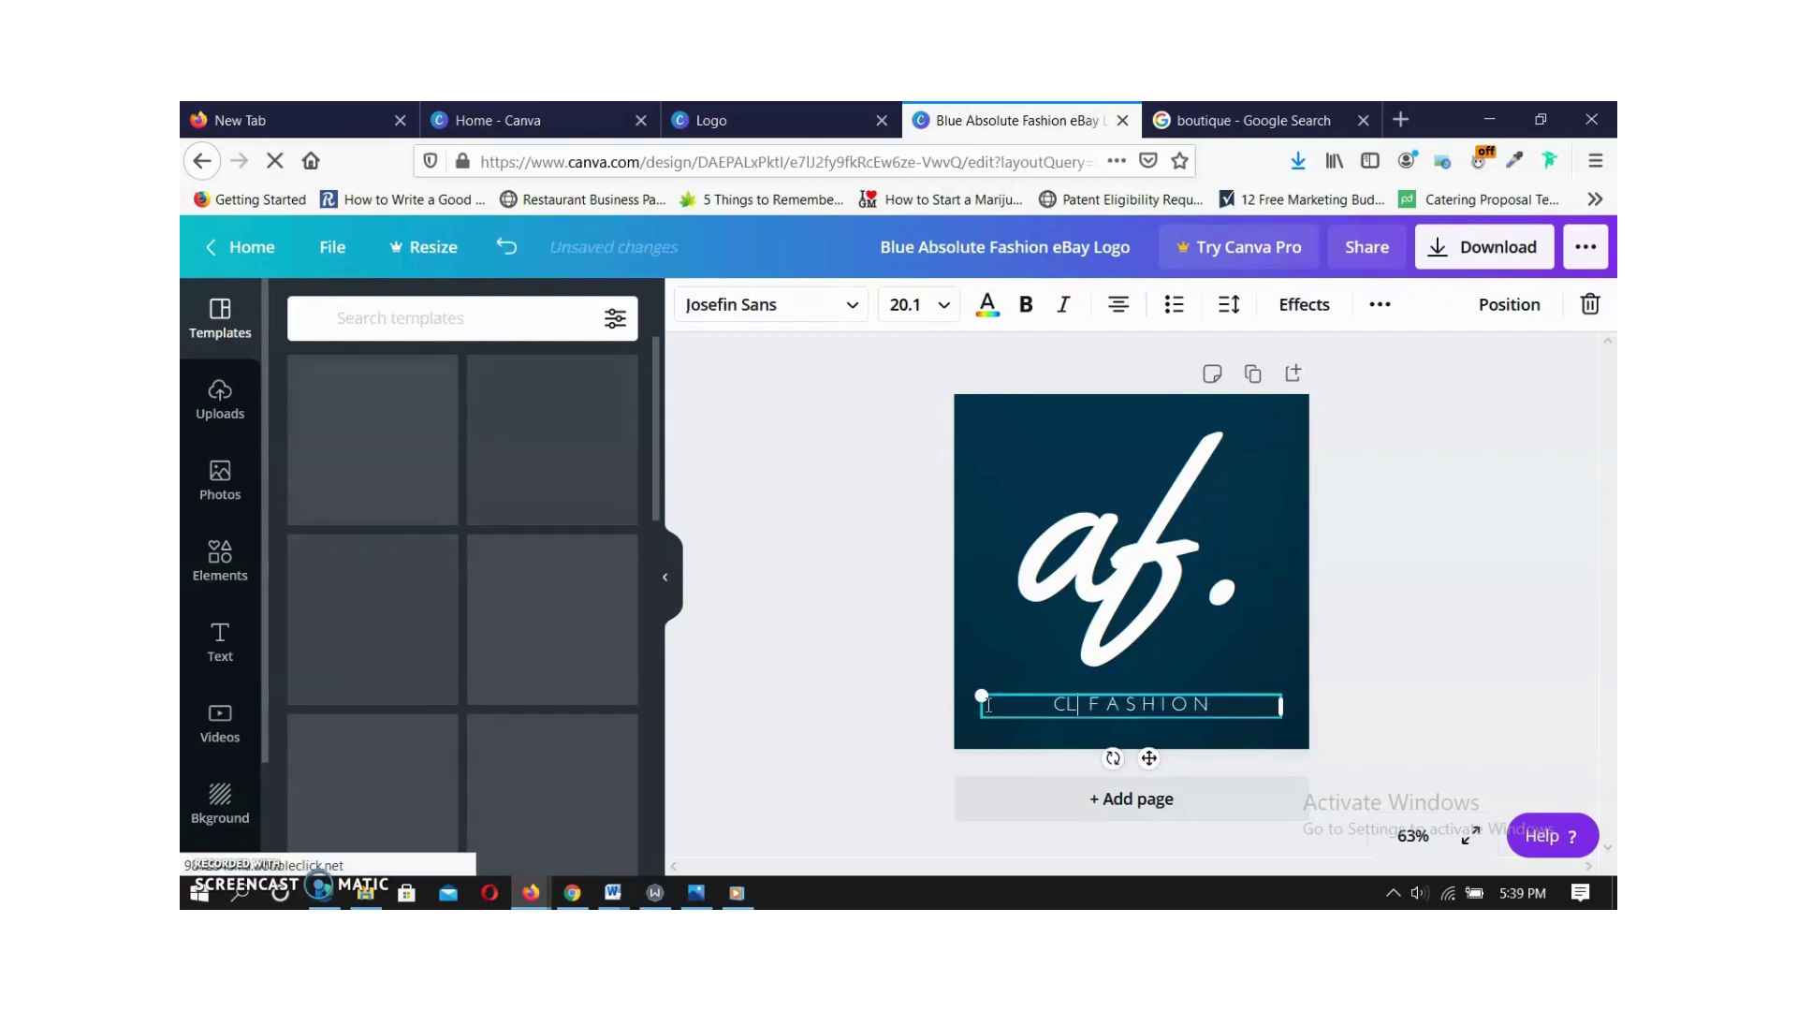
text(ASSY)
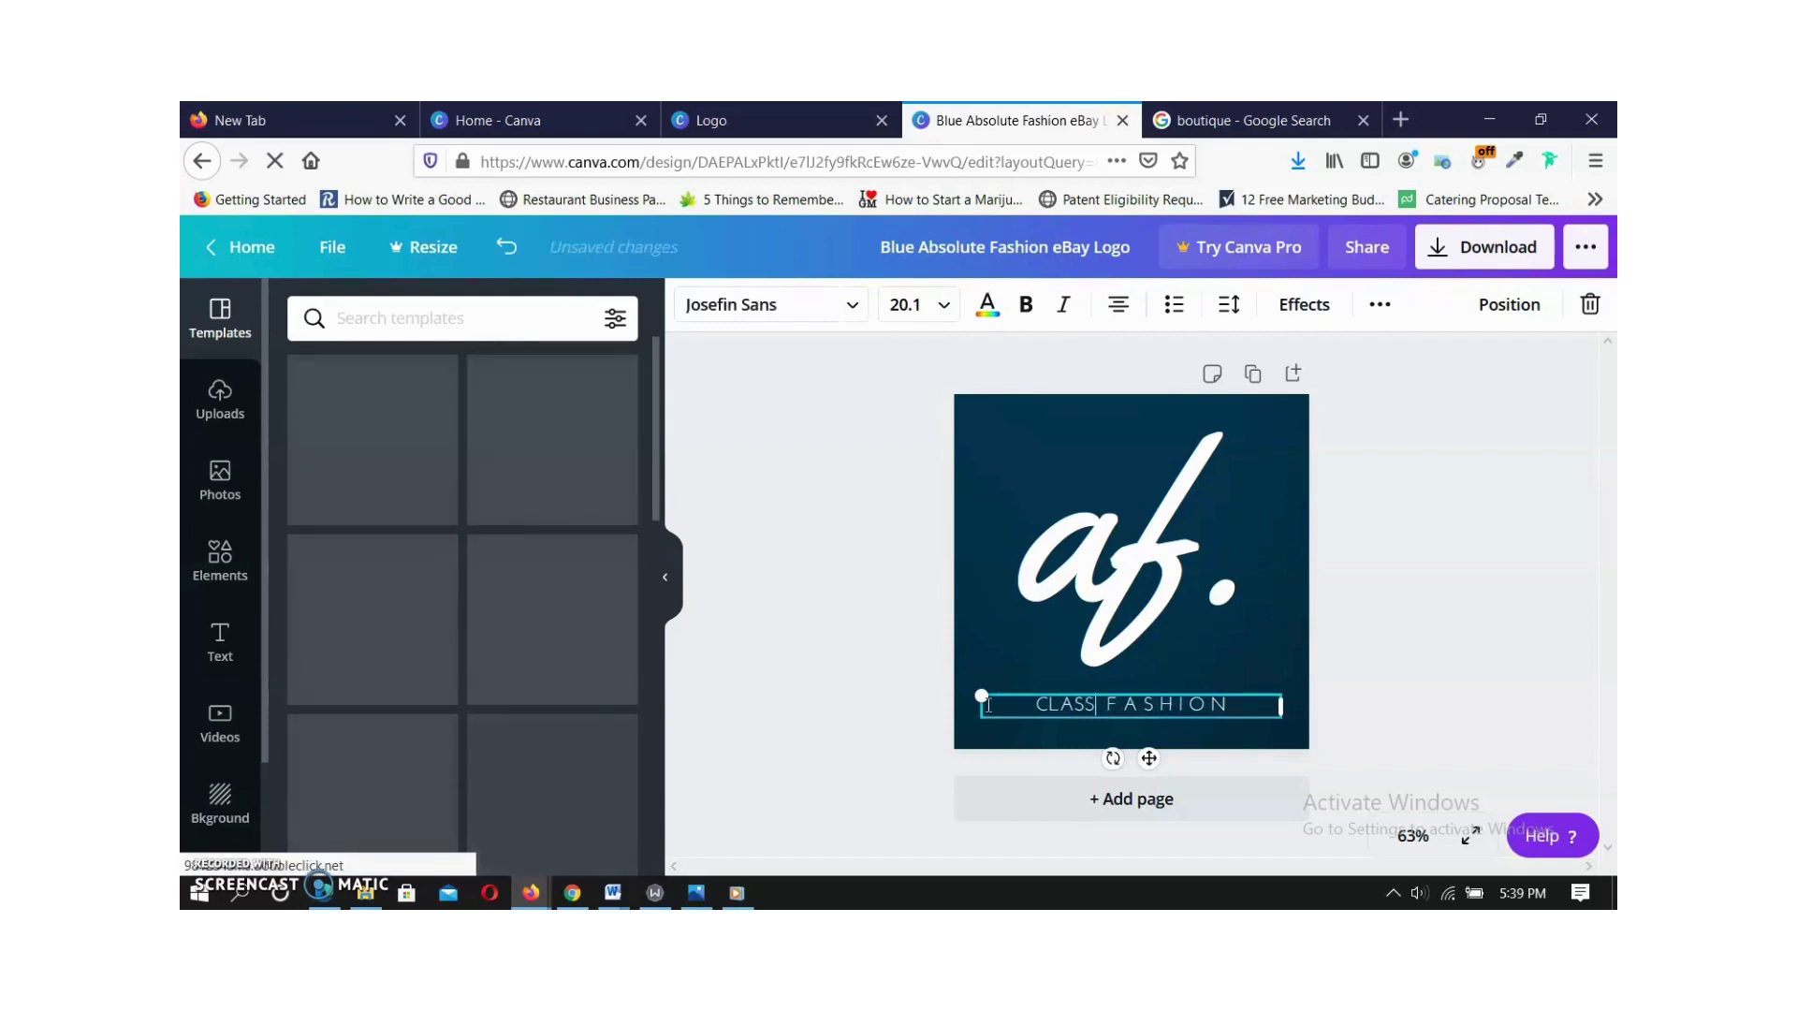
click(1260, 702)
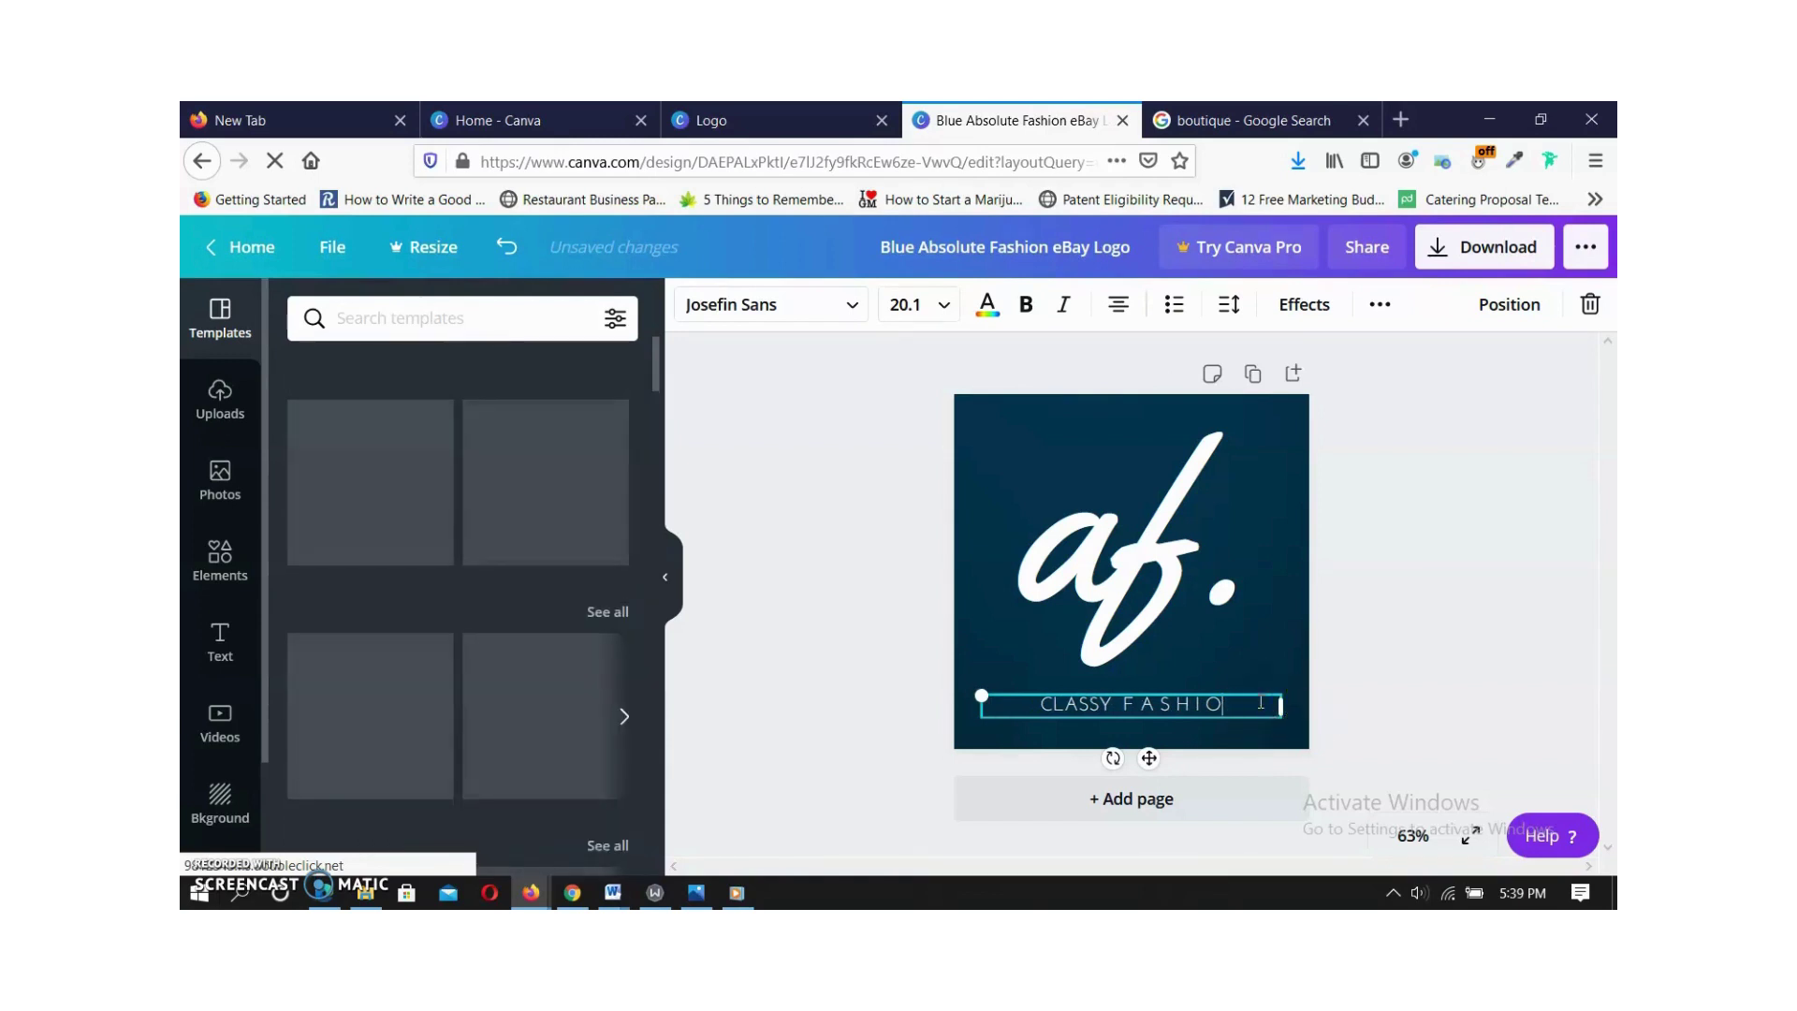
key(BackSpace)
key(BackSpace)
key(BackSpace)
key(BackSpace)
key(BackSpace)
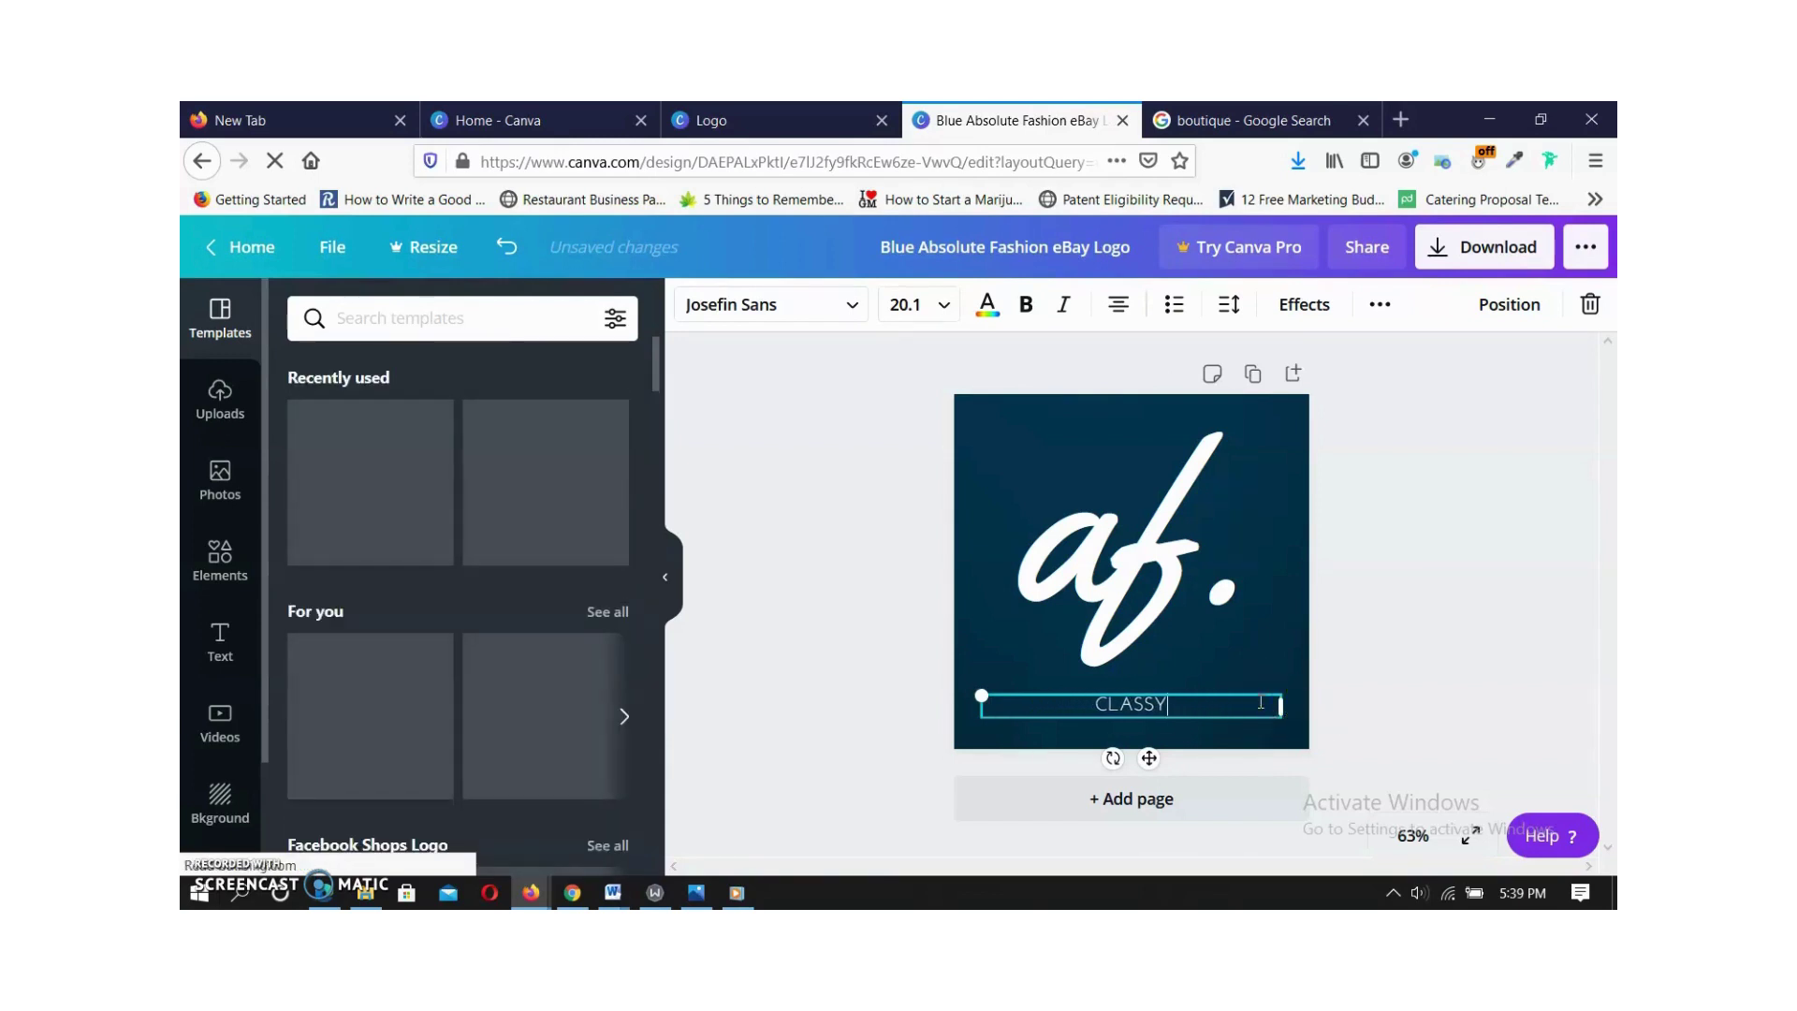
text(B)
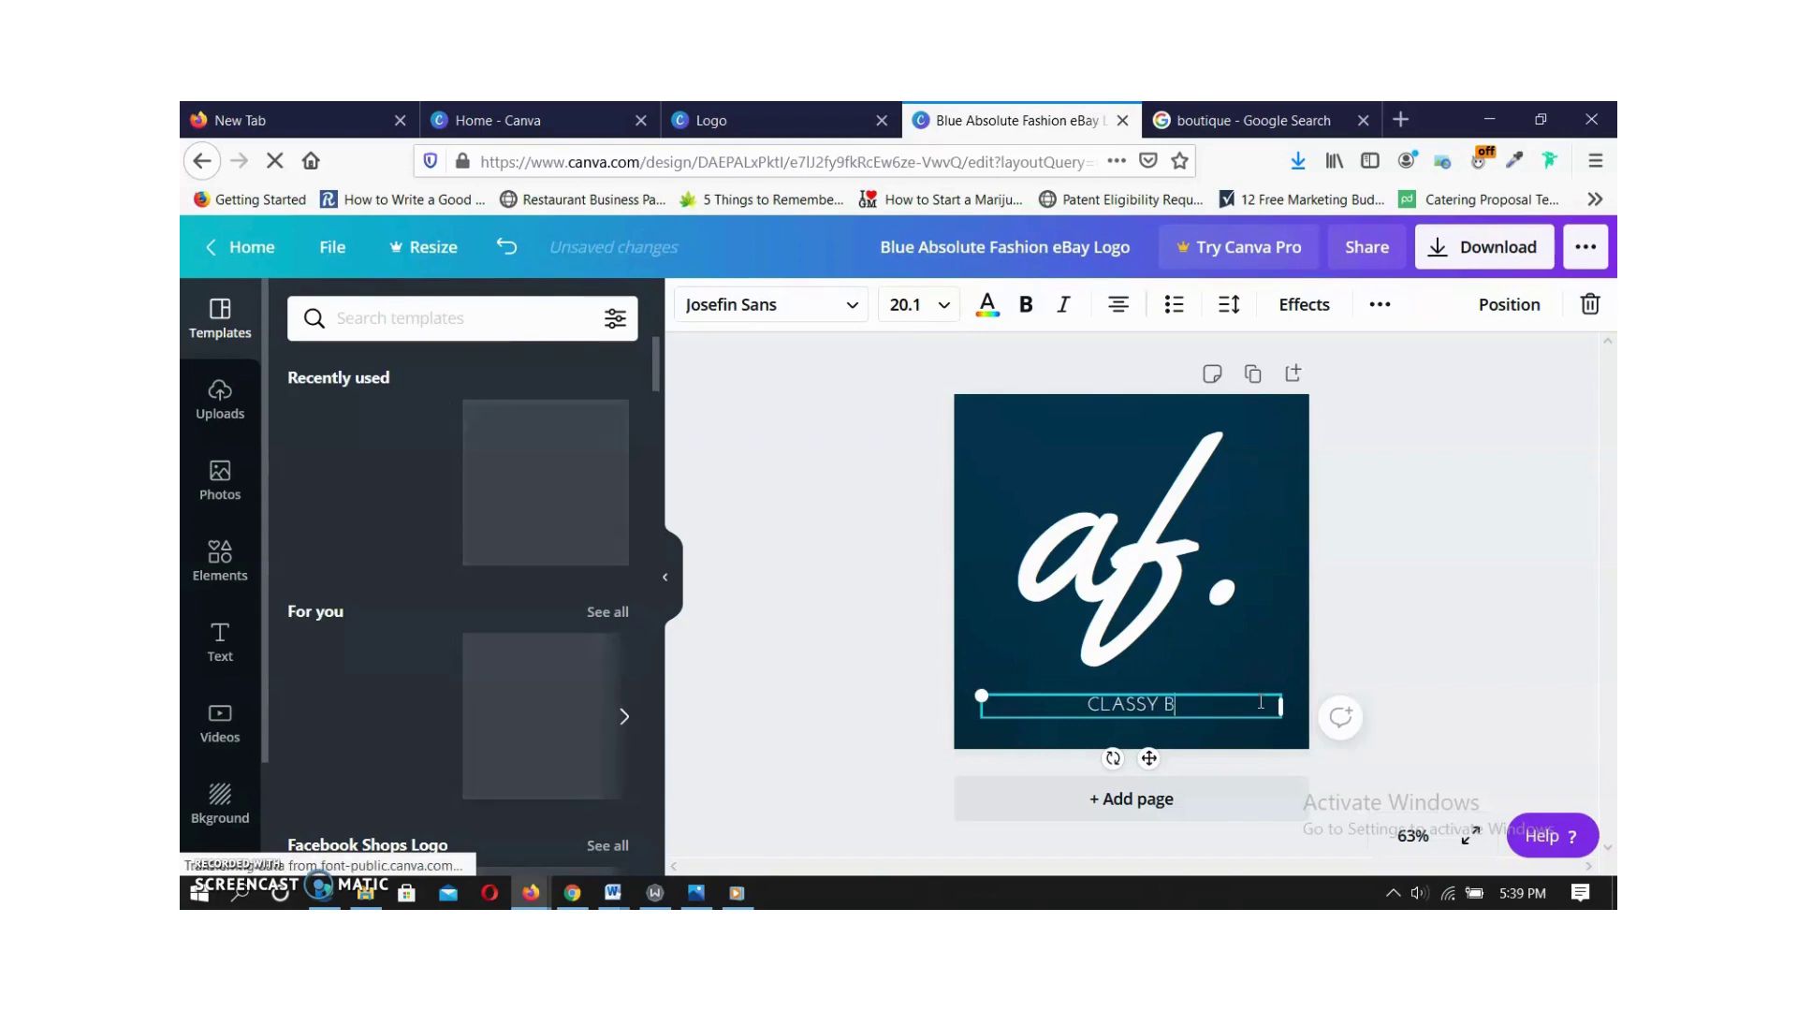
text(OUTIQ)
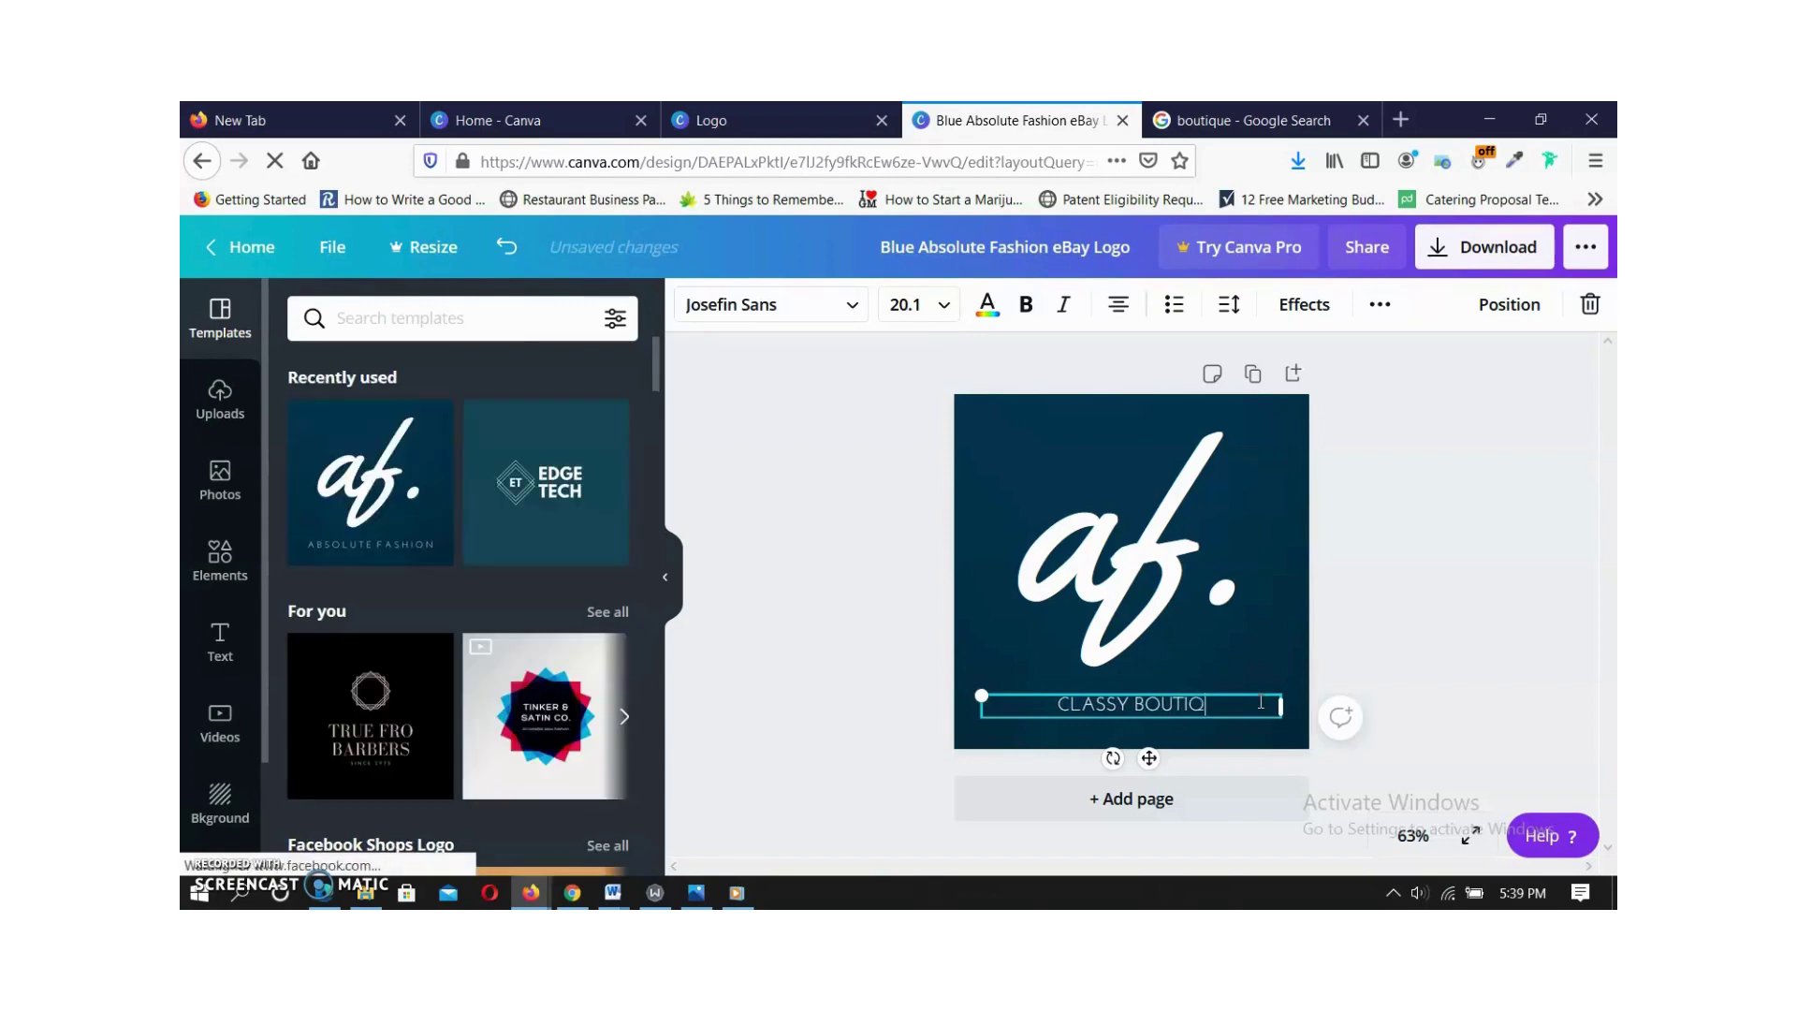
text(UE)
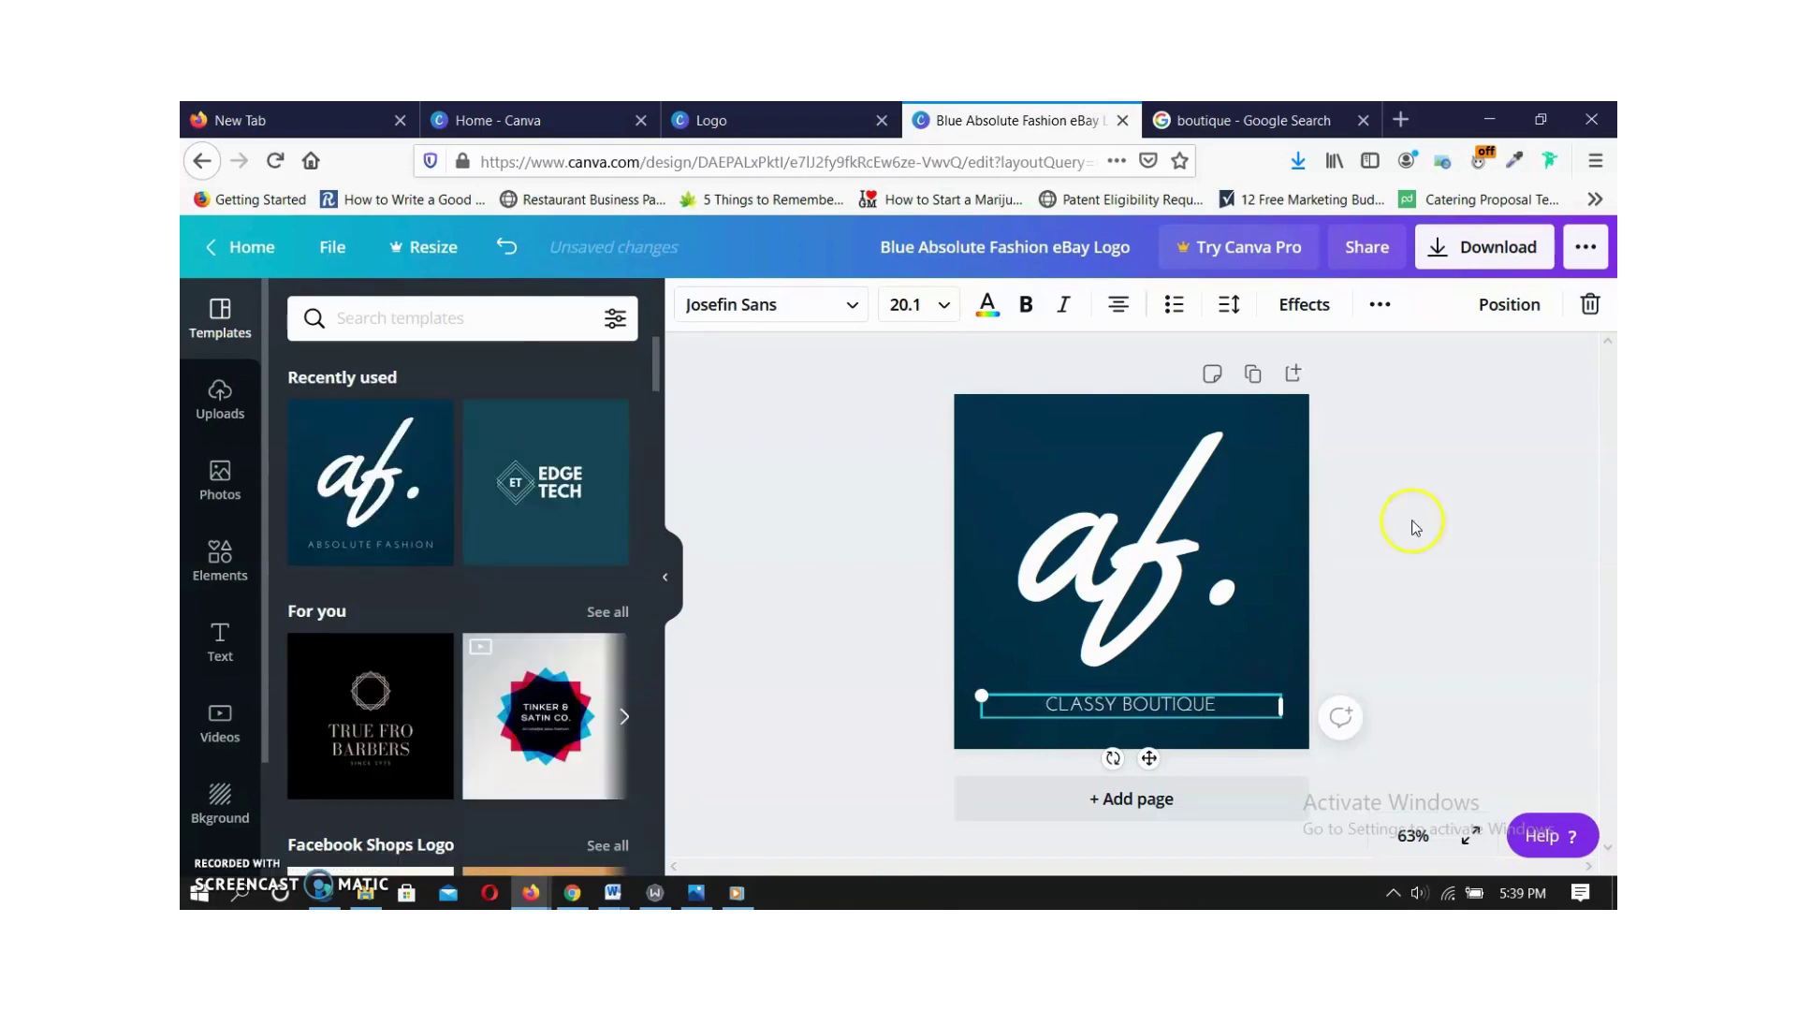
click(1438, 513)
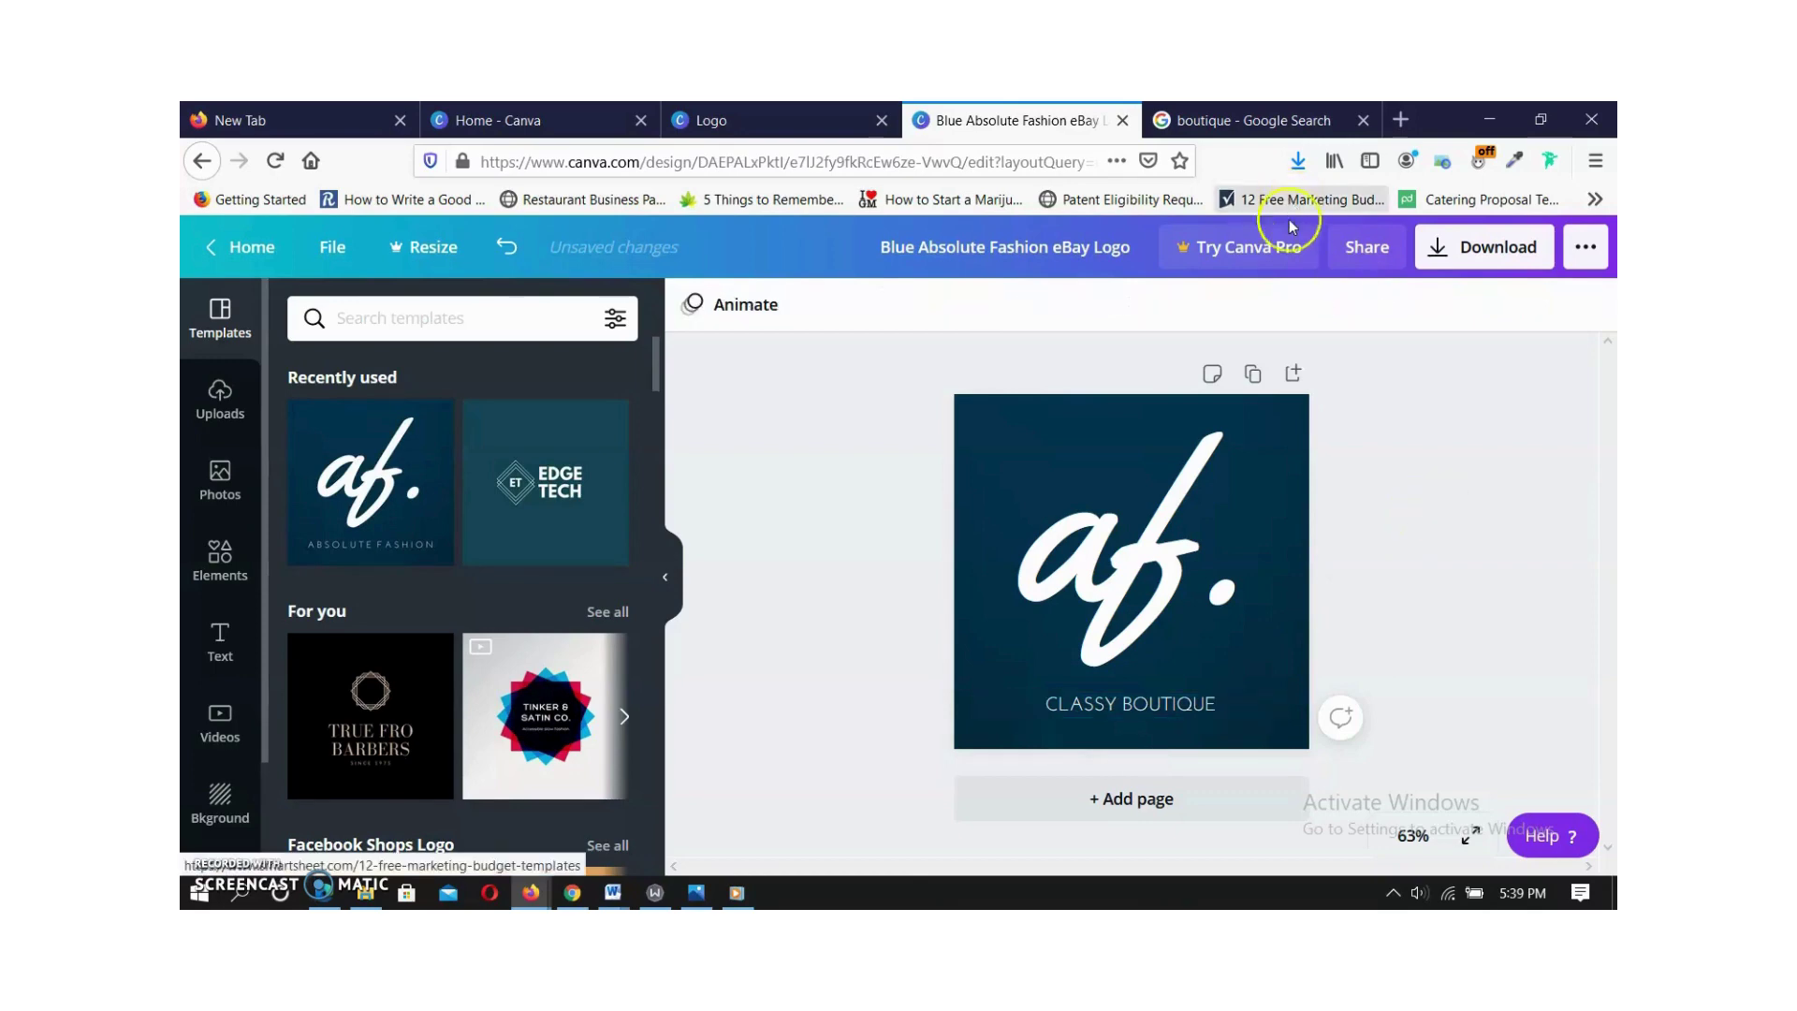
Download the CLASSY BOUTIQUE logo as a PNG, save it, and close the referral popup.
click(1474, 258)
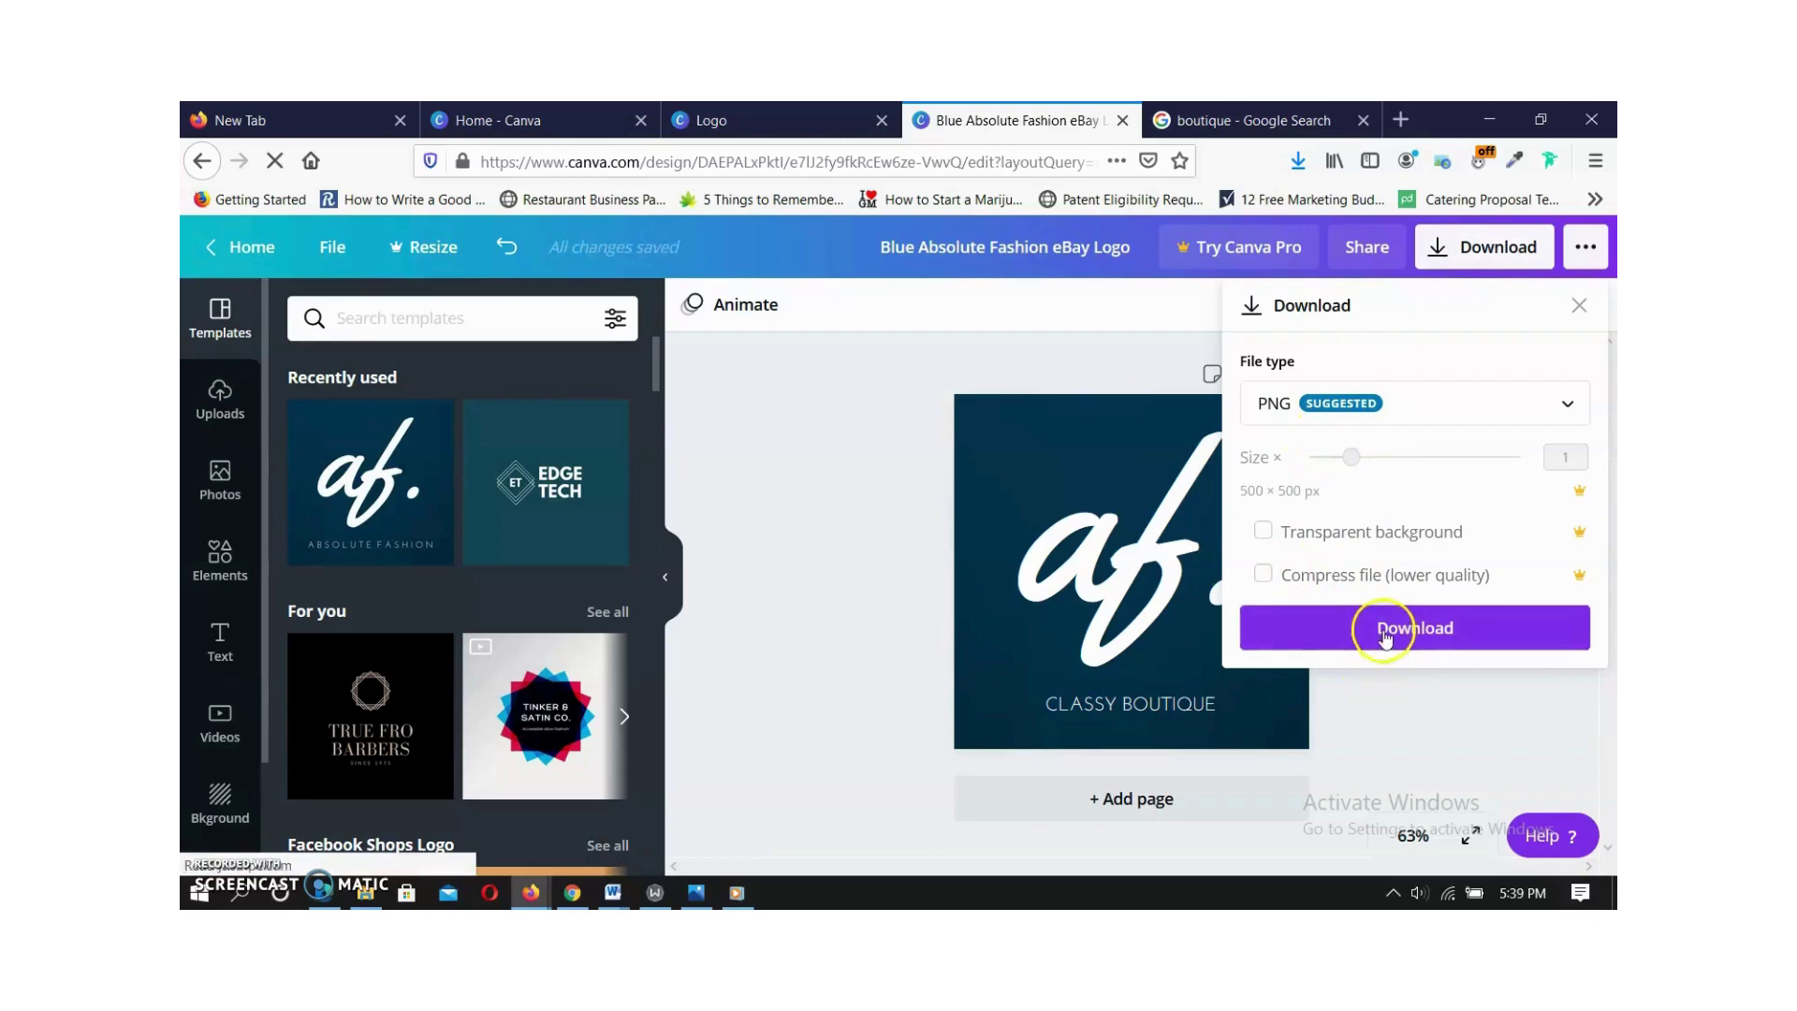
click(1383, 632)
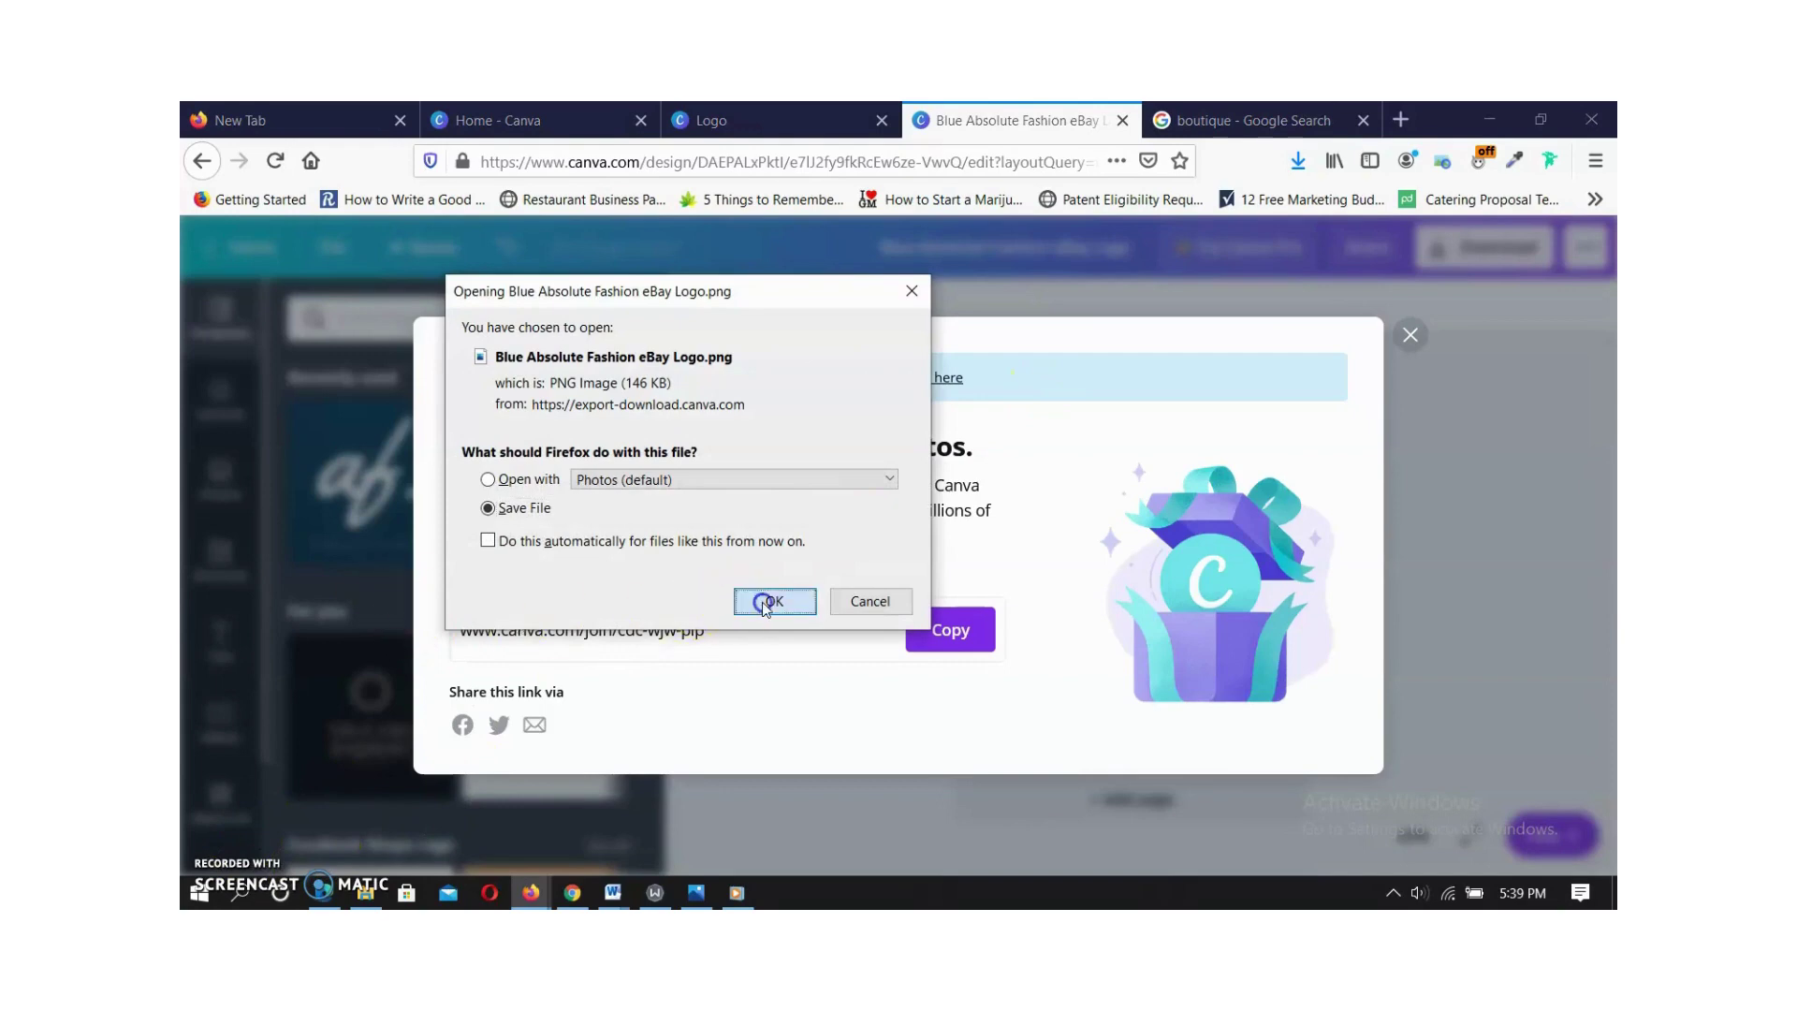
click(761, 601)
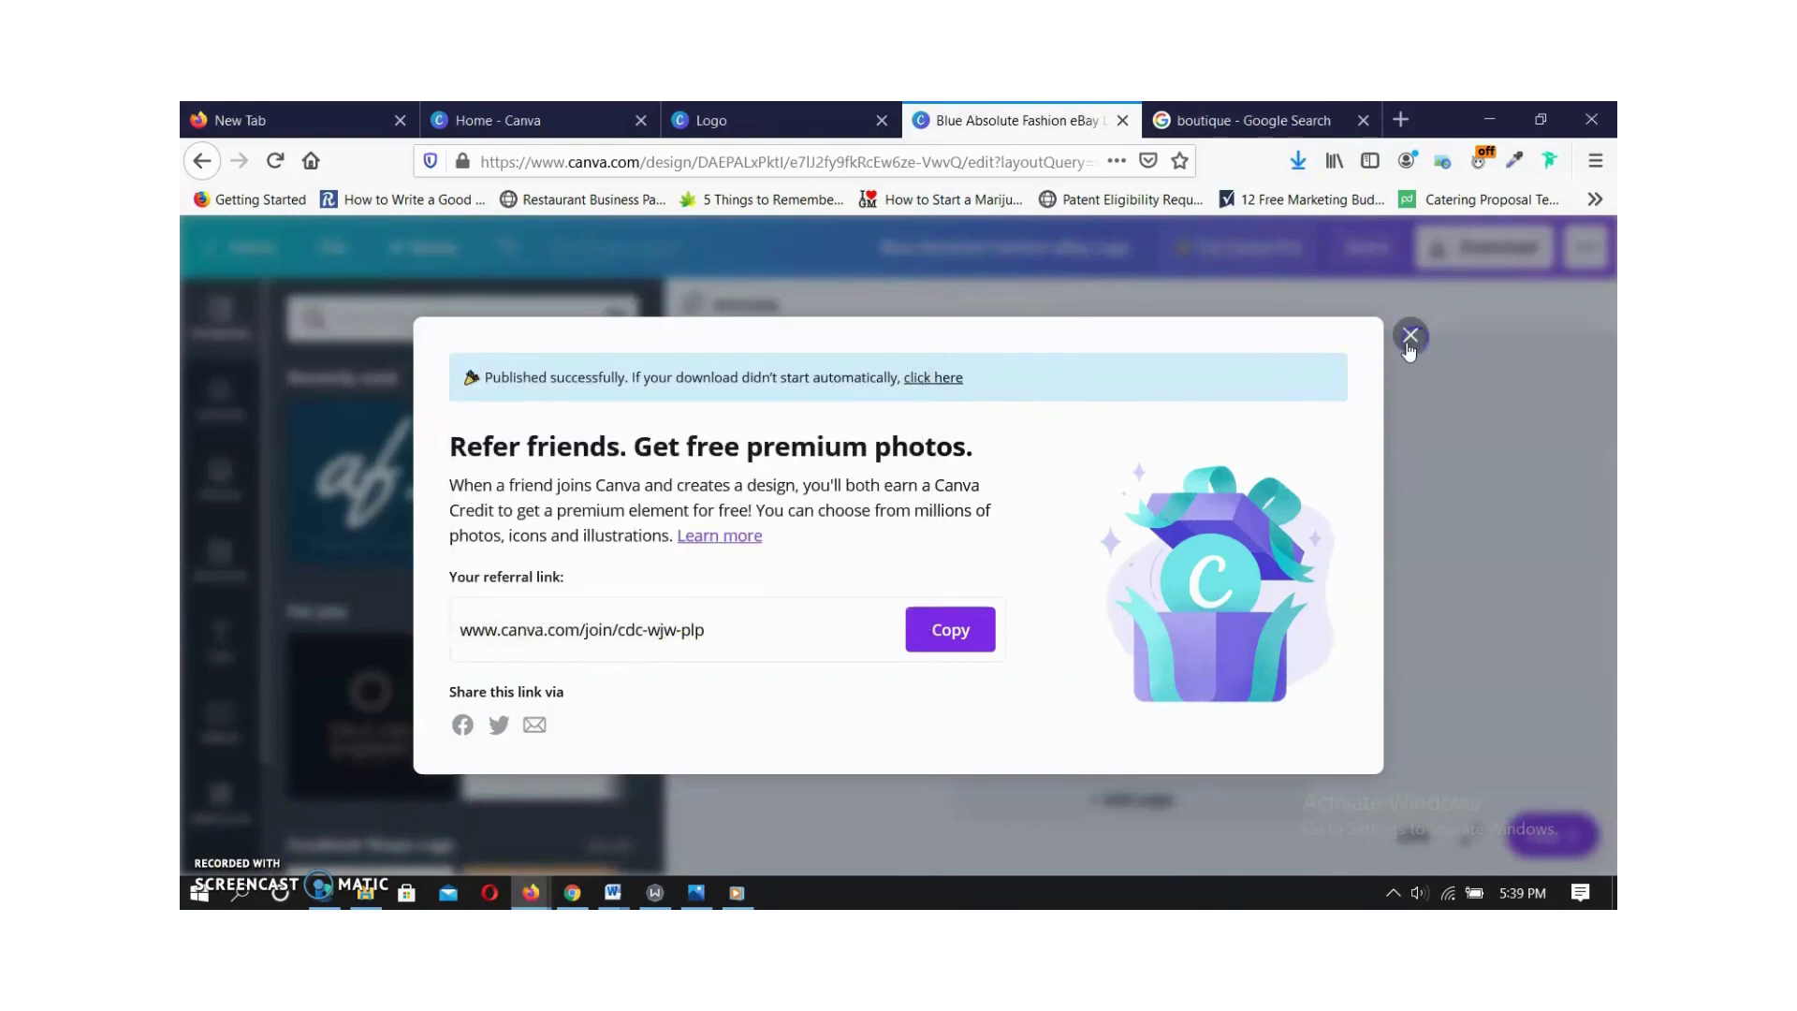
click(1409, 337)
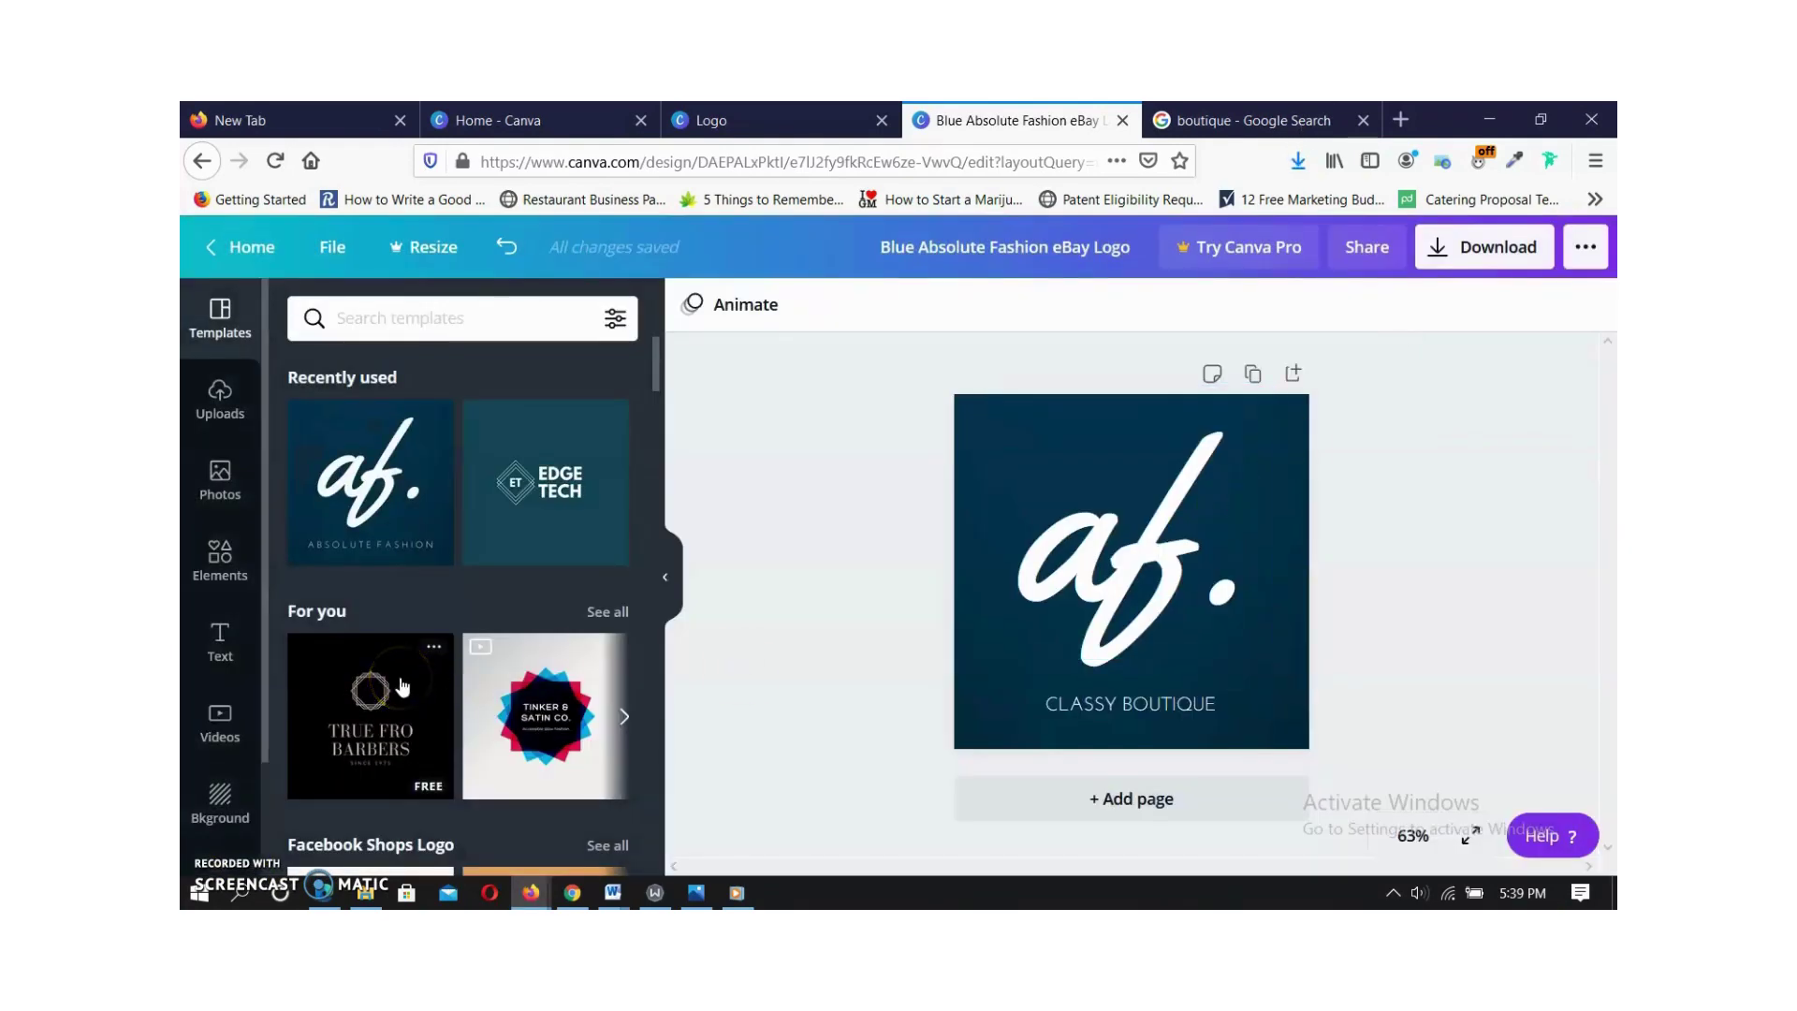